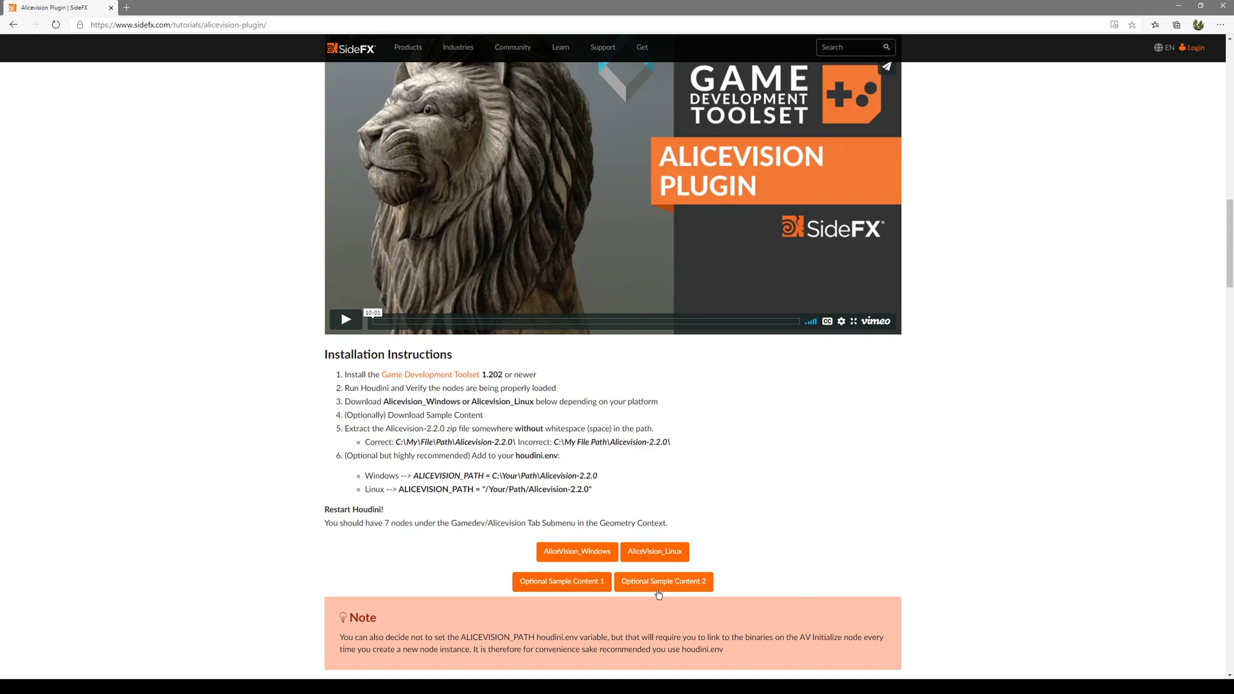
Review the Alicevision plugin installation instructions and look through the apple photos in the Photogram folder.
scroll(693, 597, down, 2)
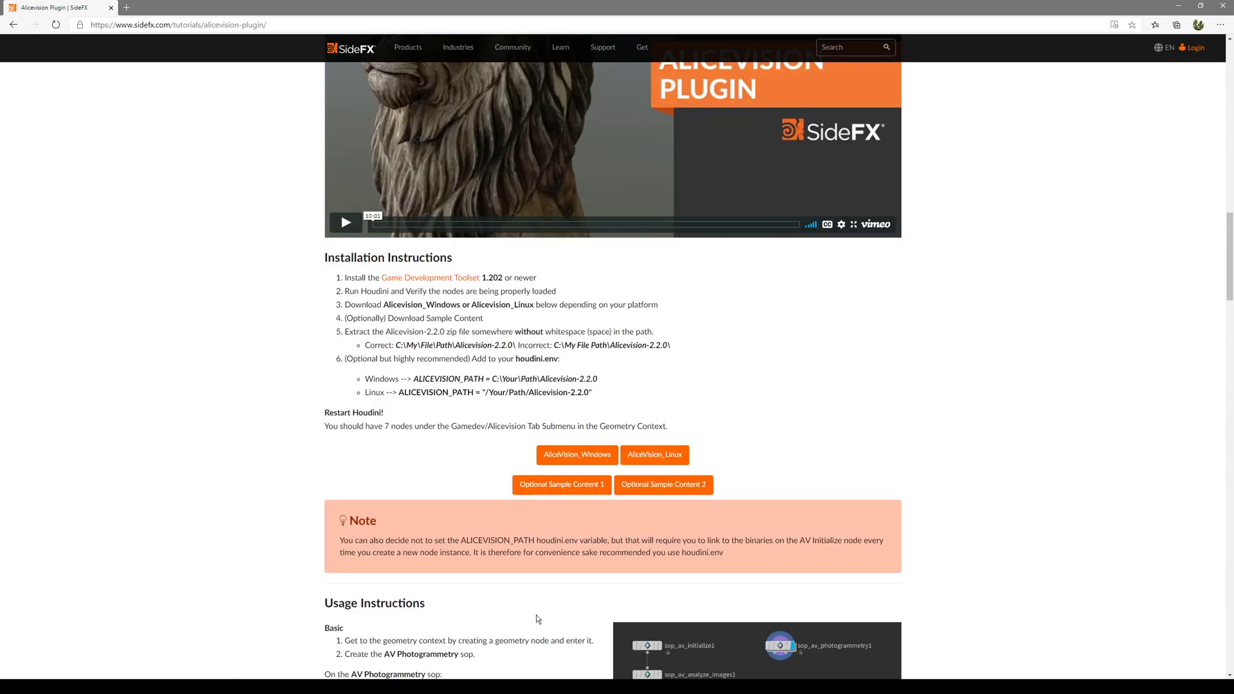
click(189, 678)
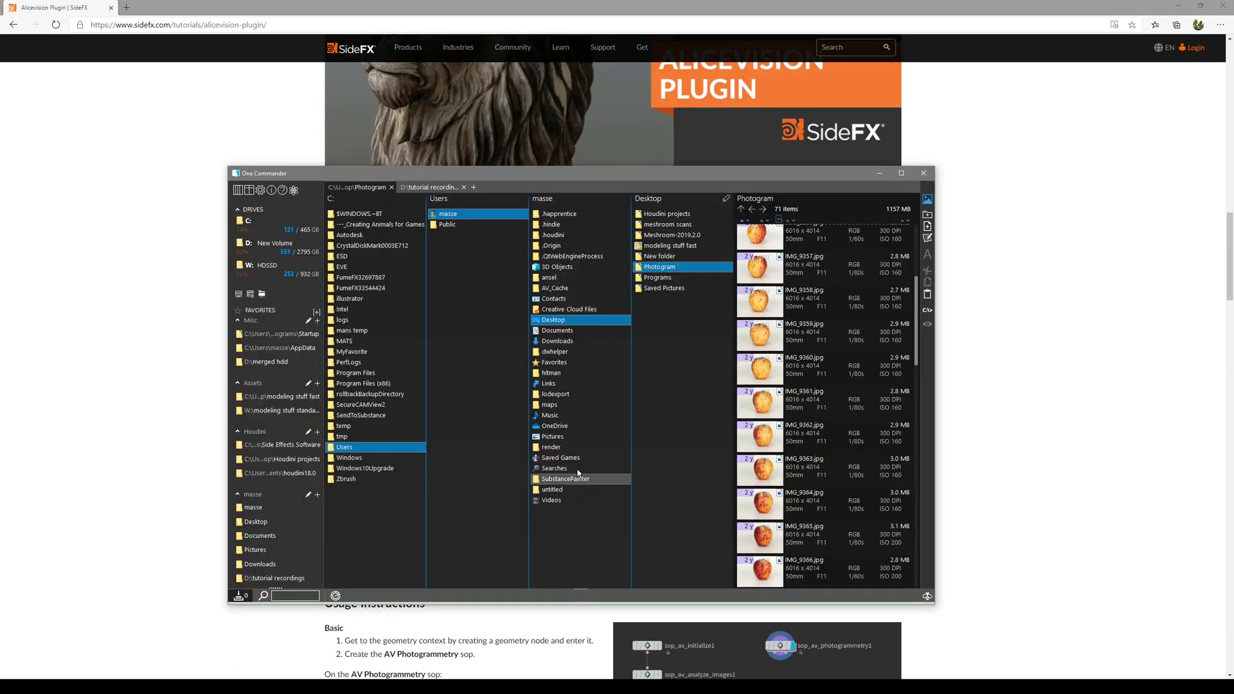
scroll(916, 345, up, 5)
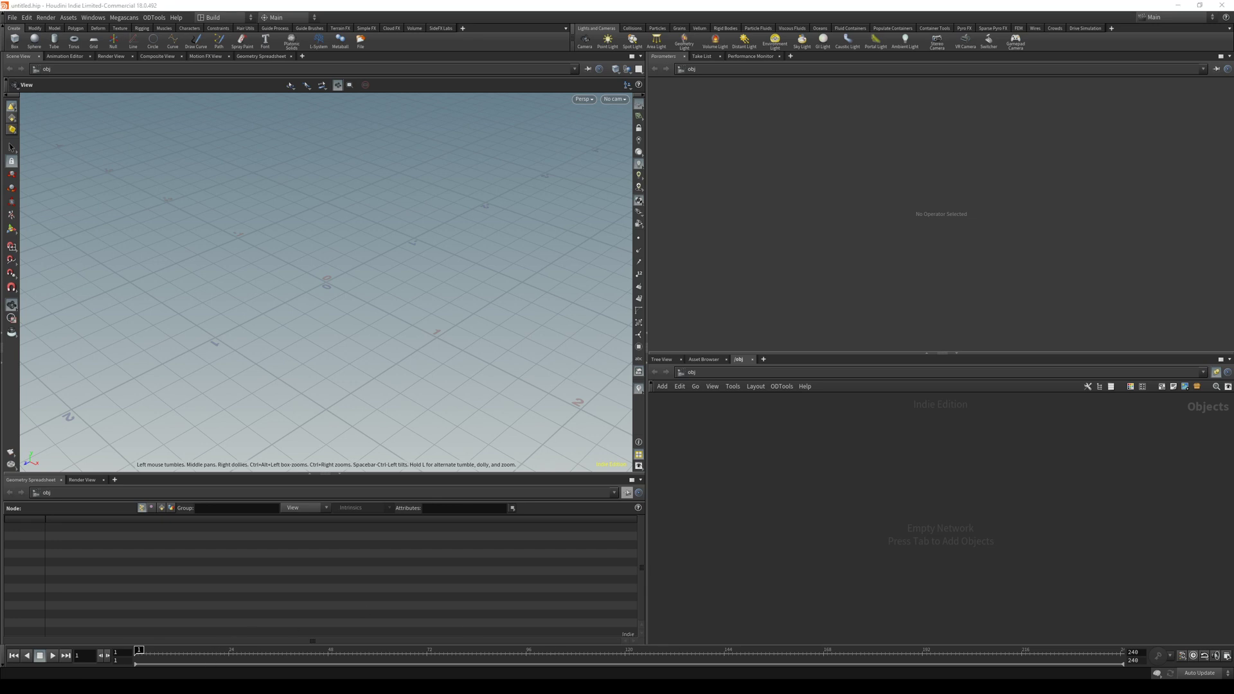
Switch to Houdini, load apple.hip from the Photogram folder and go inside the geo1 object.
key(alt+Tab)
drag(801, 359, 1034, 462)
drag(873, 395, 1000, 472)
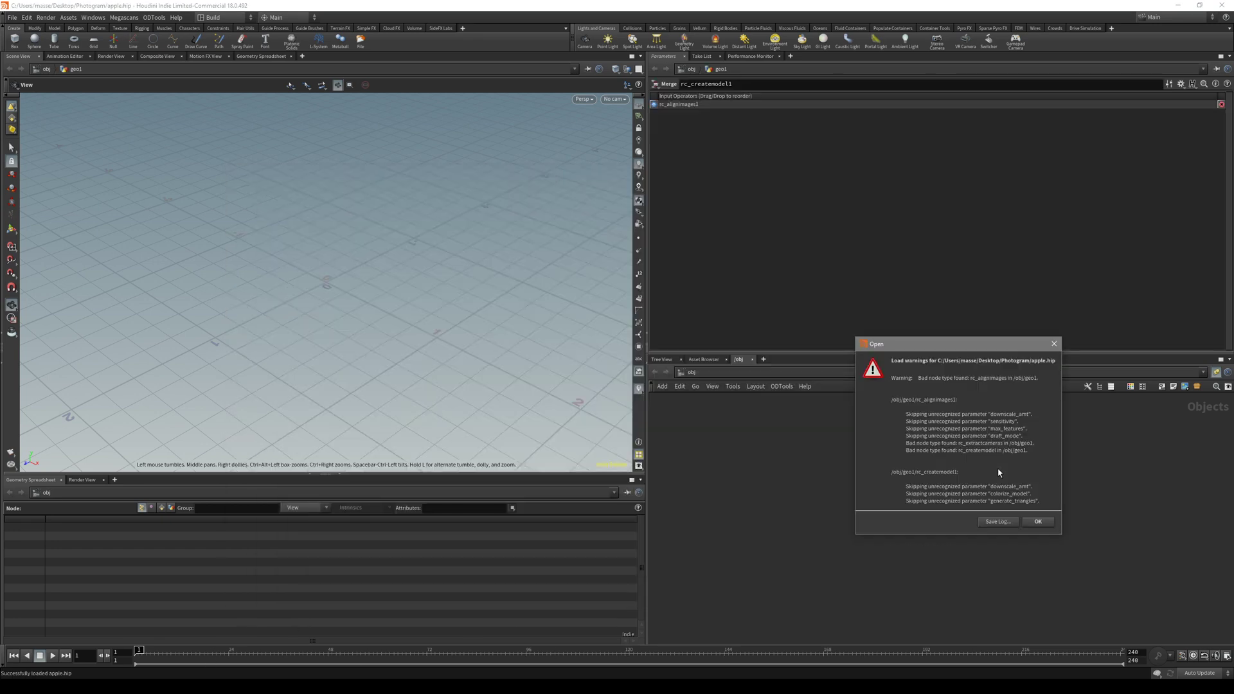
drag(964, 349, 894, 349)
click(969, 521)
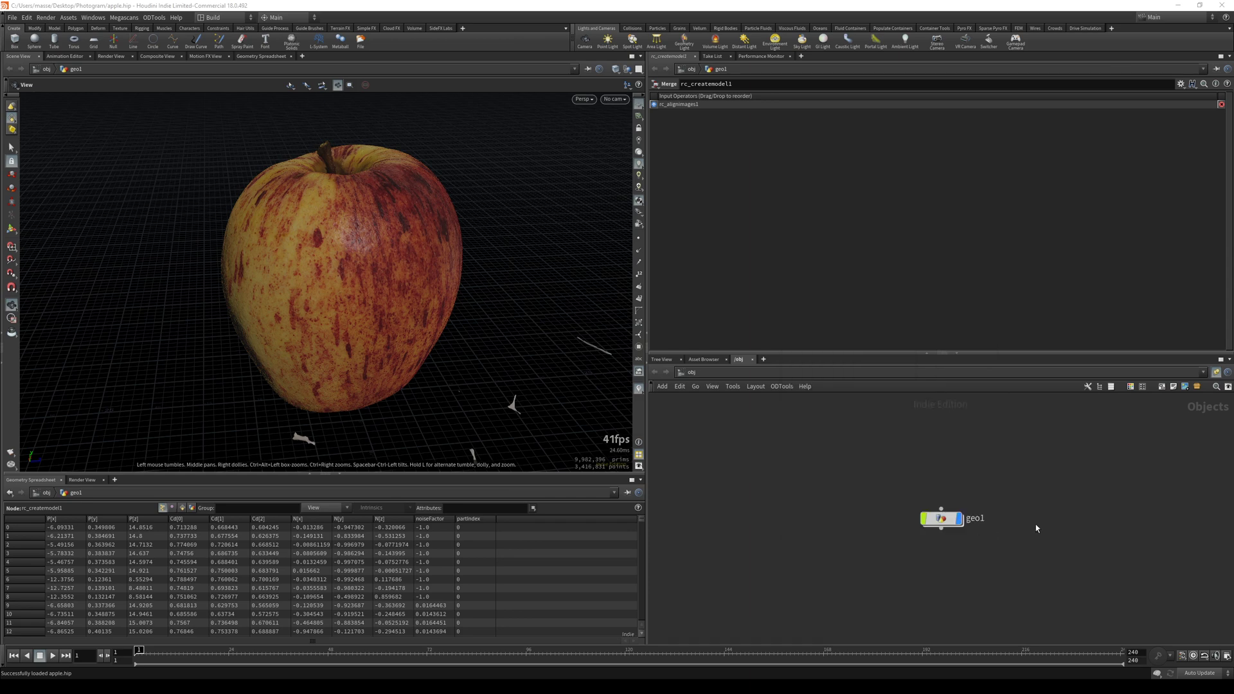
double_click(943, 520)
Examine the scanned apple from the stem, the sides and the underside, including the stray fragments around it.
drag(427, 248, 431, 331)
middle_drag(431, 331, 495, 379)
right_drag(495, 379, 523, 334)
drag(523, 333, 503, 272)
middle_drag(546, 307, 481, 241)
drag(481, 241, 553, 193)
right_drag(553, 192, 451, 295)
drag(451, 295, 680, 168)
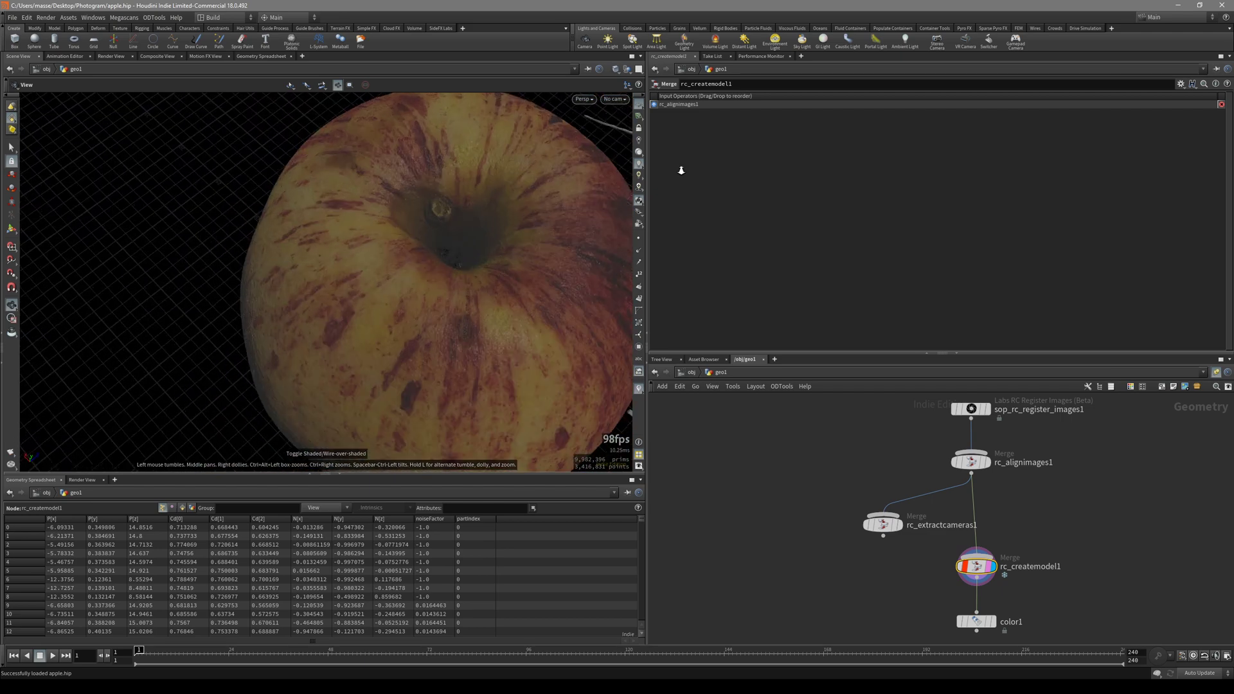
right_drag(604, 209, 508, 260)
drag(509, 259, 444, 180)
right_drag(444, 180, 320, 289)
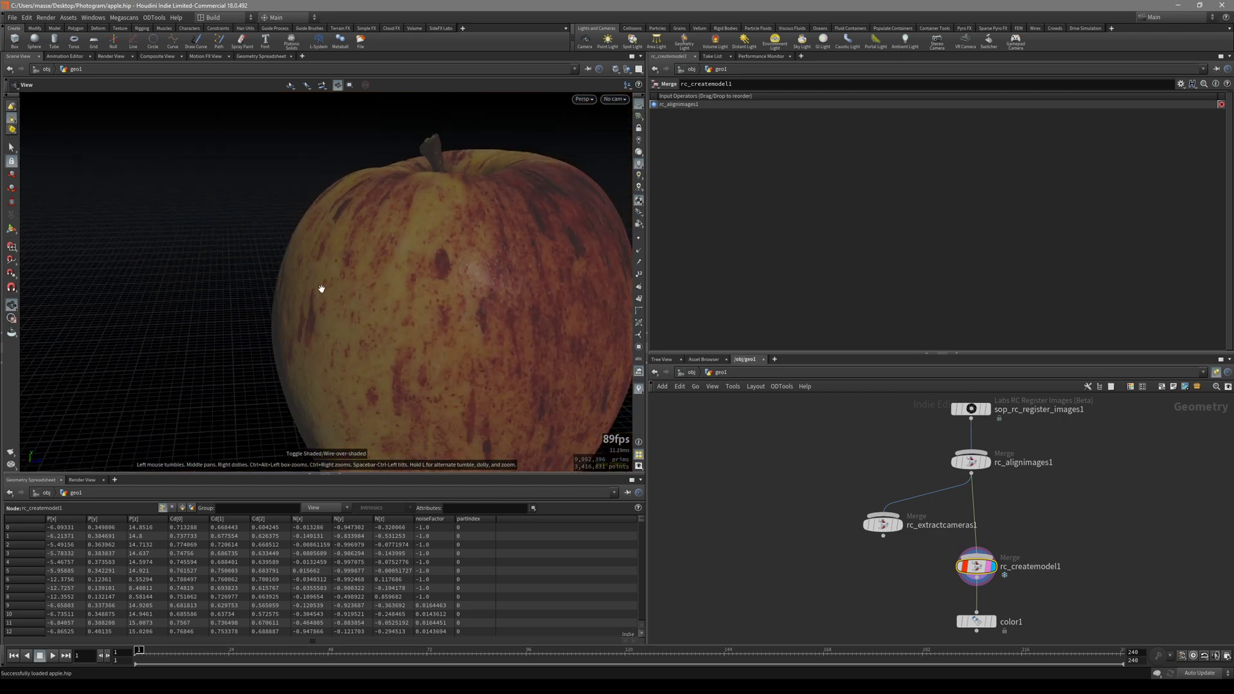
middle_drag(497, 424, 462, 298)
mouse_move(462, 298)
mouse_down()
mouse_move(444, 231)
mouse_move(488, 320)
mouse_move(385, 306)
mouse_move(351, 222)
mouse_up()
scroll(341, 251, up, 5)
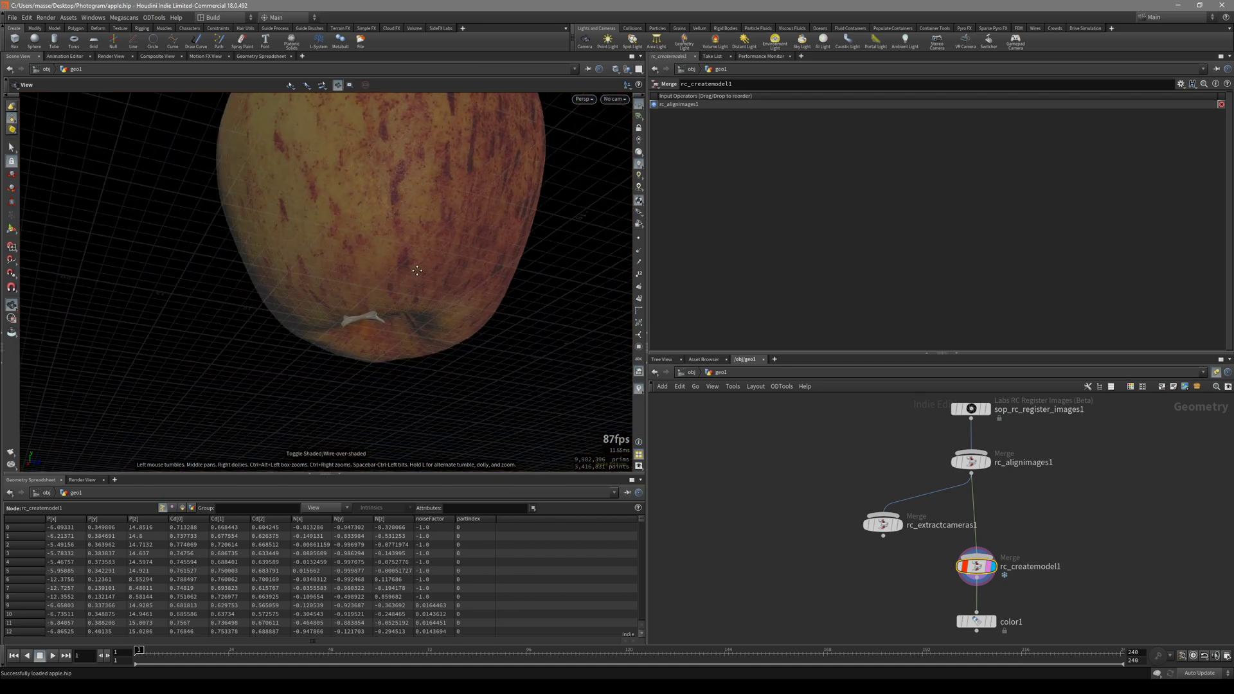
scroll(1110, 504, up, 2)
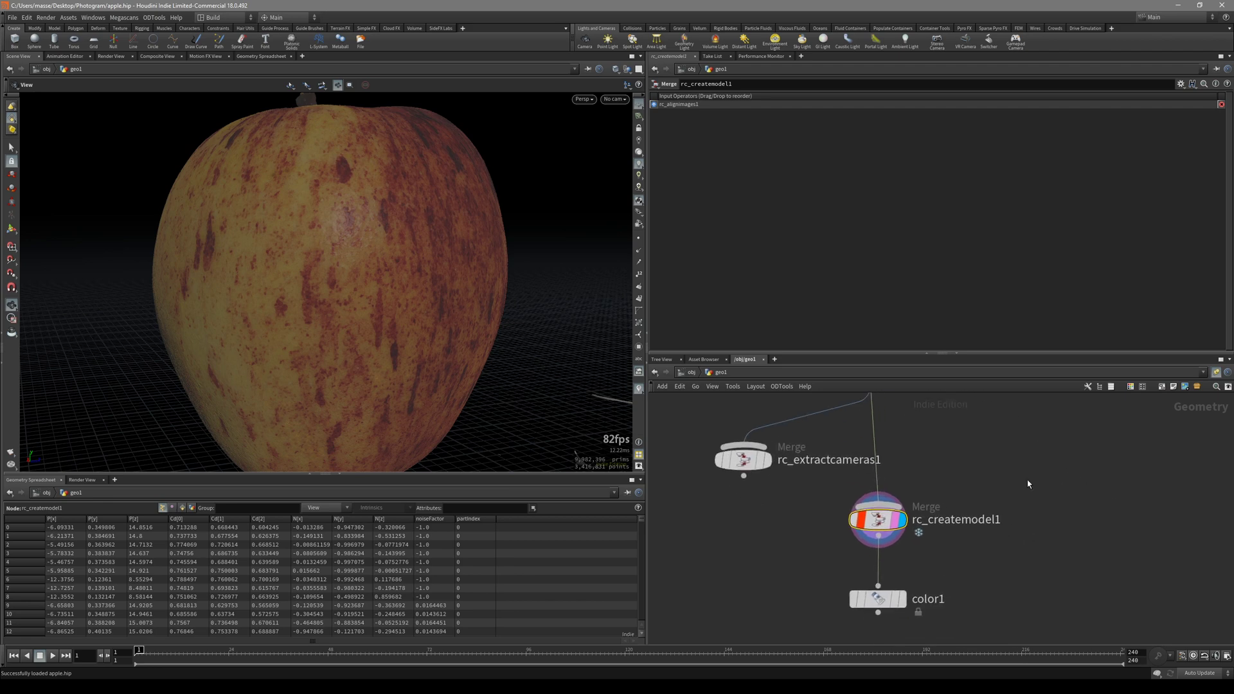
Check the node information of rc_createmodel1, and inspect the apple's surface detail around the stem.
scroll(880, 522, up, 3)
middle_click(881, 521)
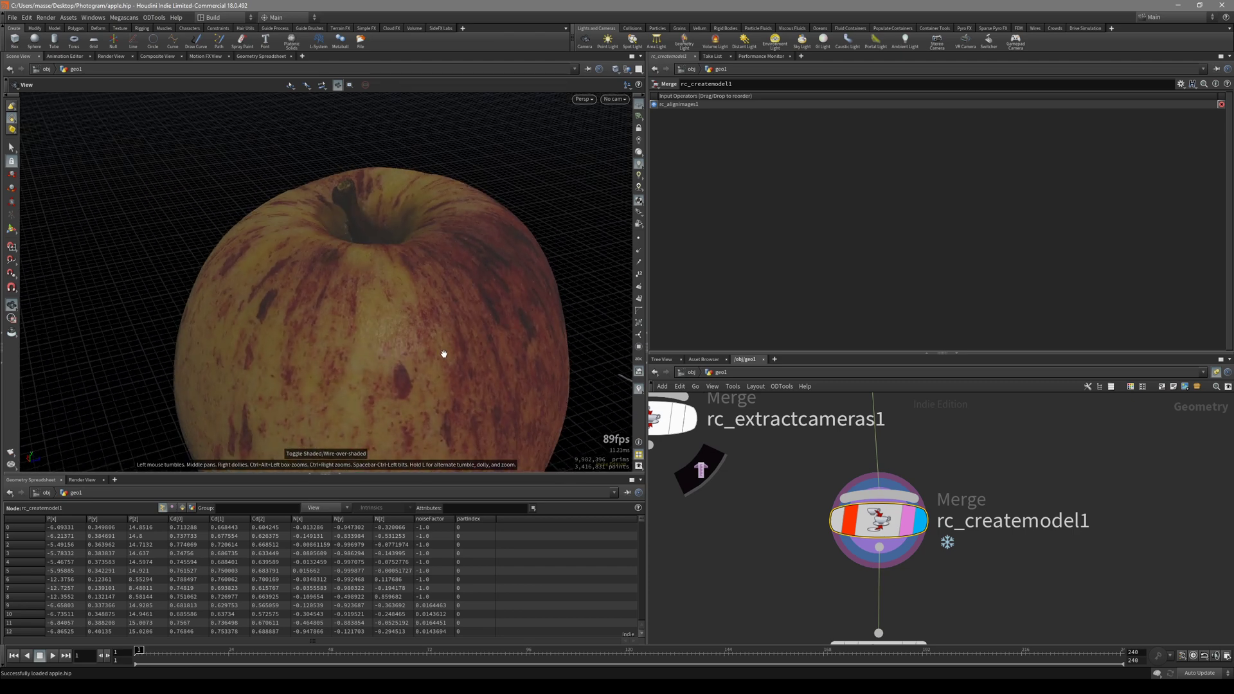
middle_drag(463, 299, 482, 262)
drag(482, 262, 510, 254)
middle_drag(514, 366, 554, 273)
drag(554, 274, 454, 270)
right_drag(455, 270, 490, 184)
drag(490, 184, 421, 346)
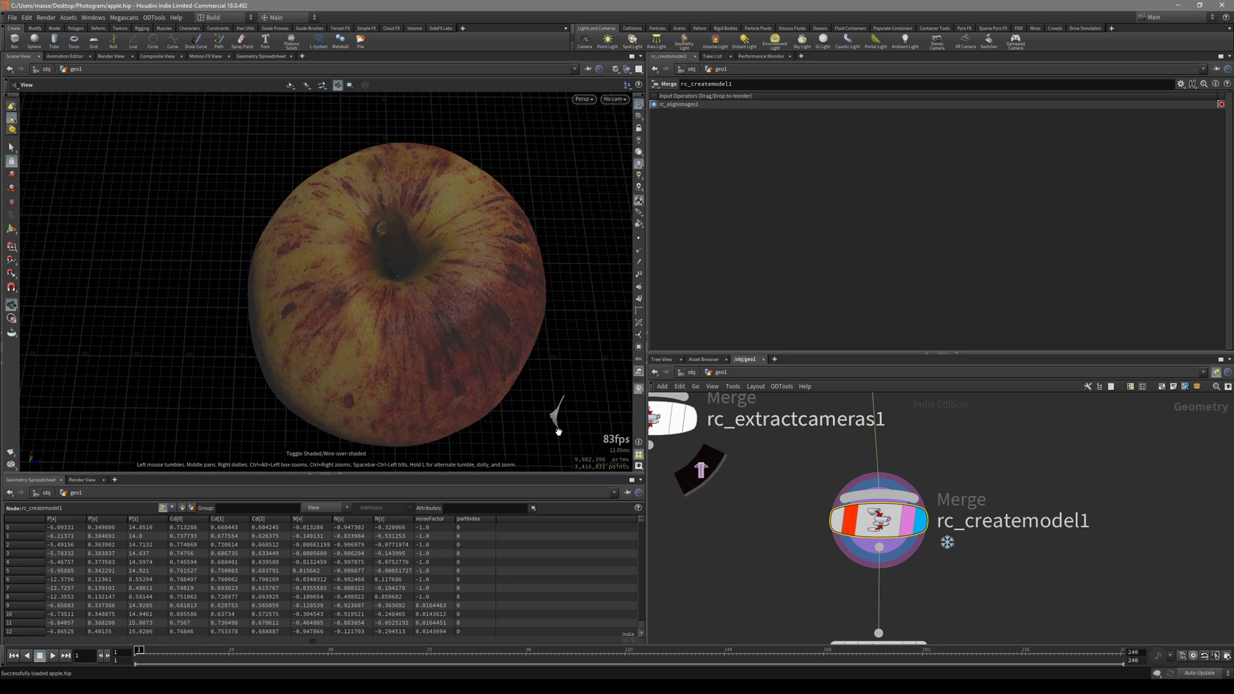
scroll(734, 512, down, 3)
right_drag(414, 315, 542, 201)
drag(542, 201, 474, 265)
right_drag(451, 322, 378, 252)
drag(378, 253, 385, 302)
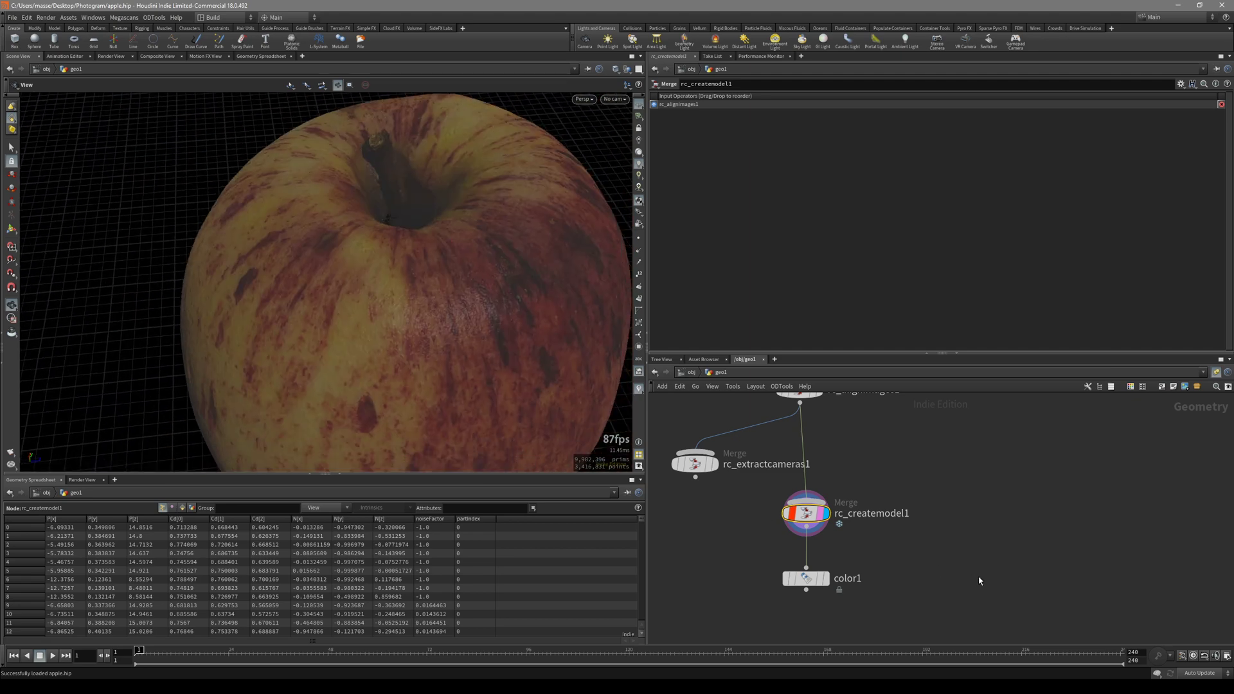
Isolate the connected apple mesh with a Blast node set to Delete Non Selected, and turn off the template display of rc_createmodel1.
drag(817, 580, 729, 617)
middle_drag(480, 329, 457, 297)
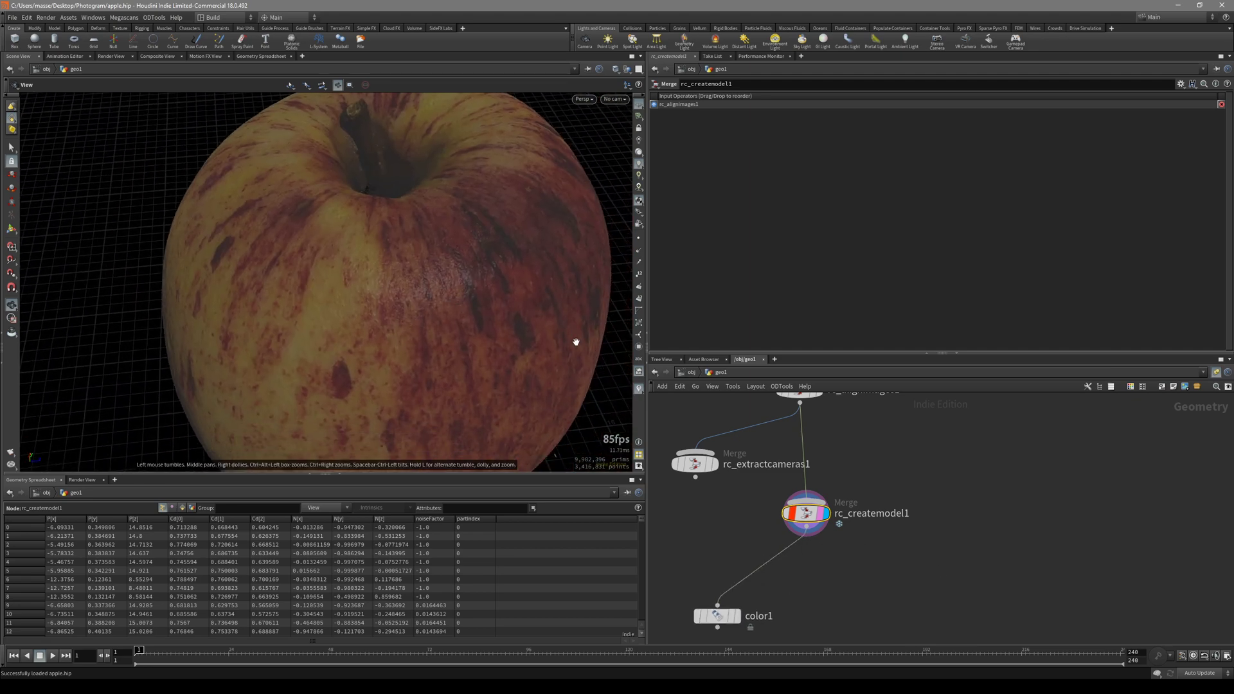
key(s)
key(4)
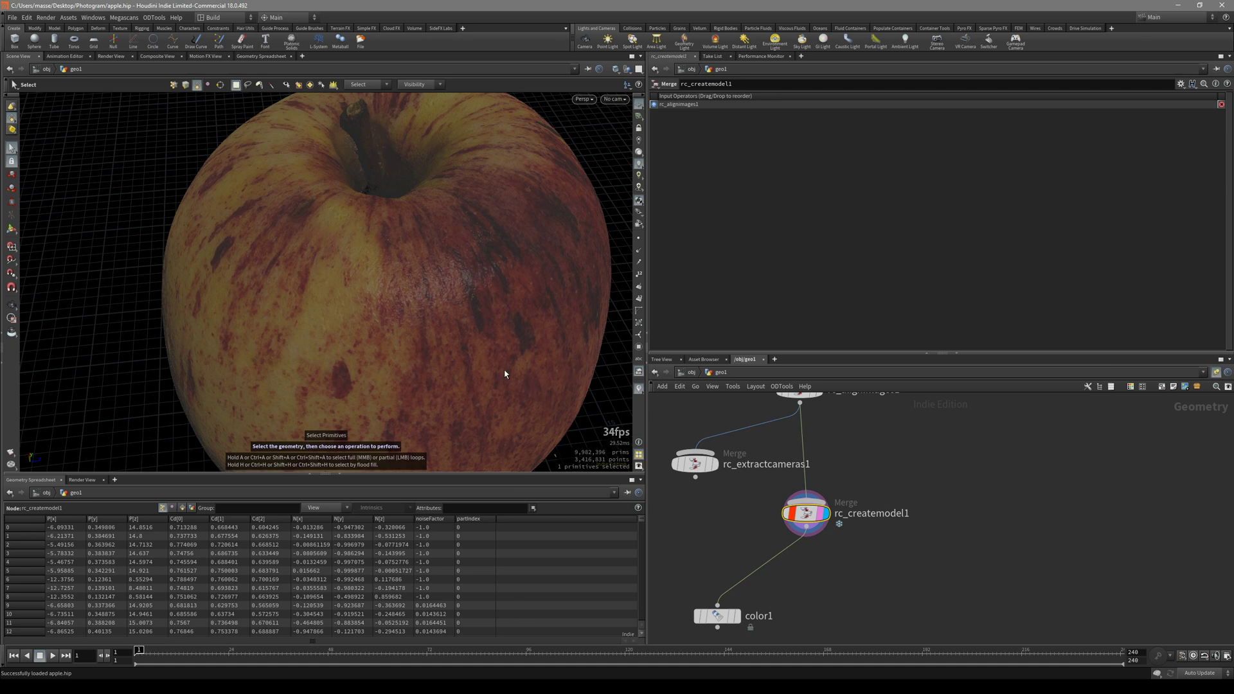
double_click(538, 372)
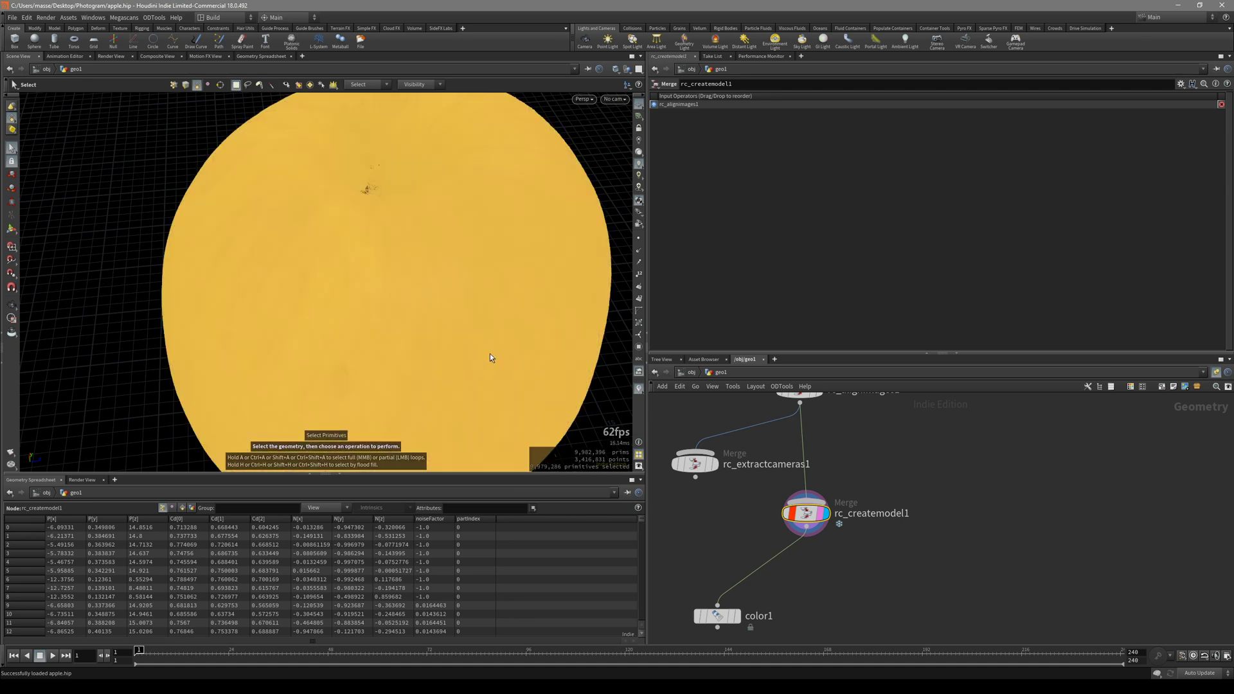
key(Delete)
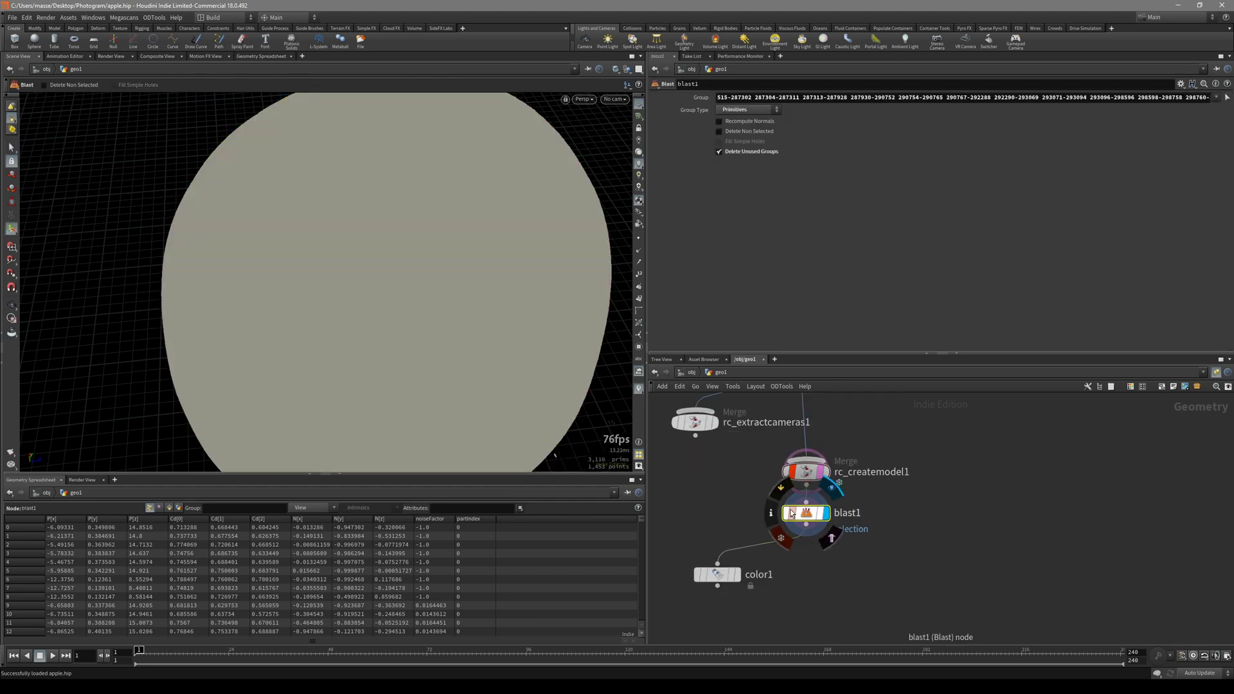
drag(806, 512, 895, 529)
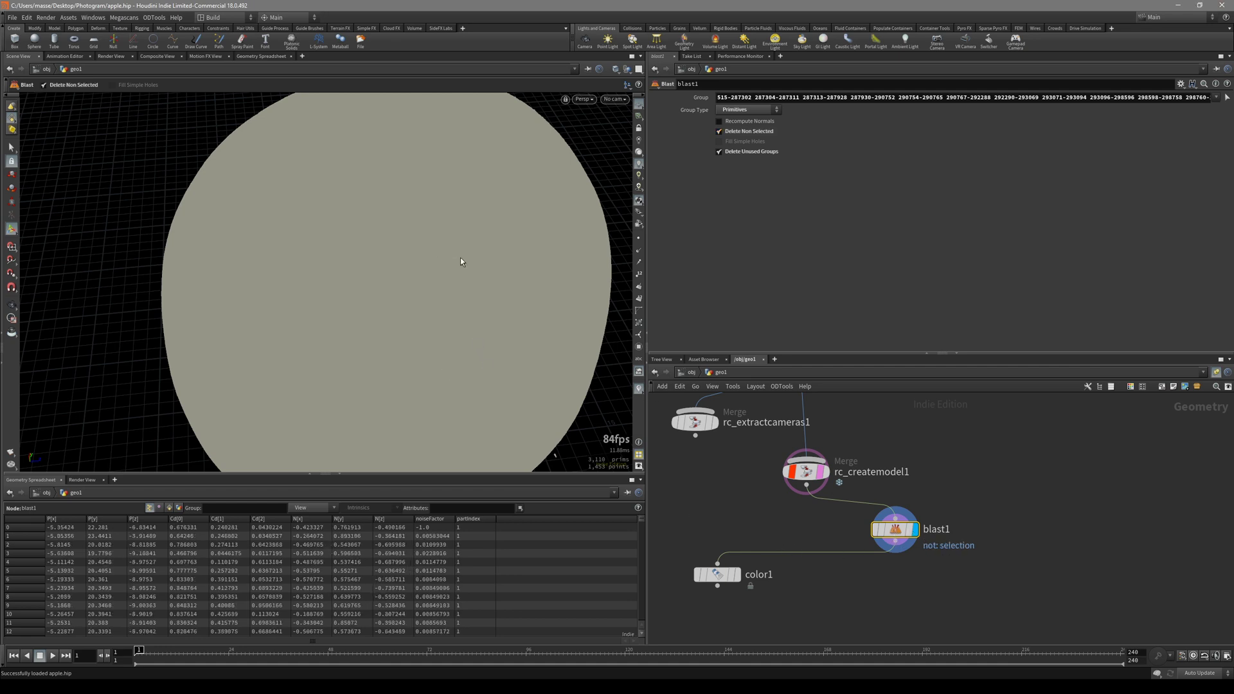
drag(479, 237, 506, 279)
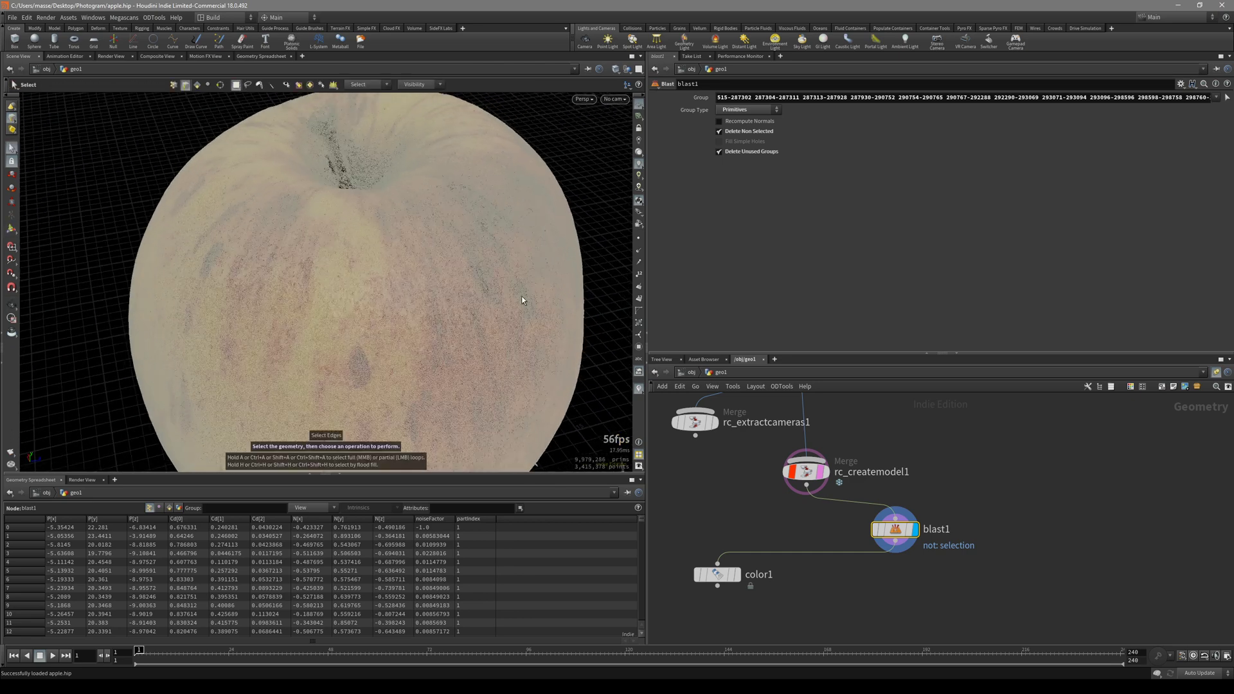
click(821, 472)
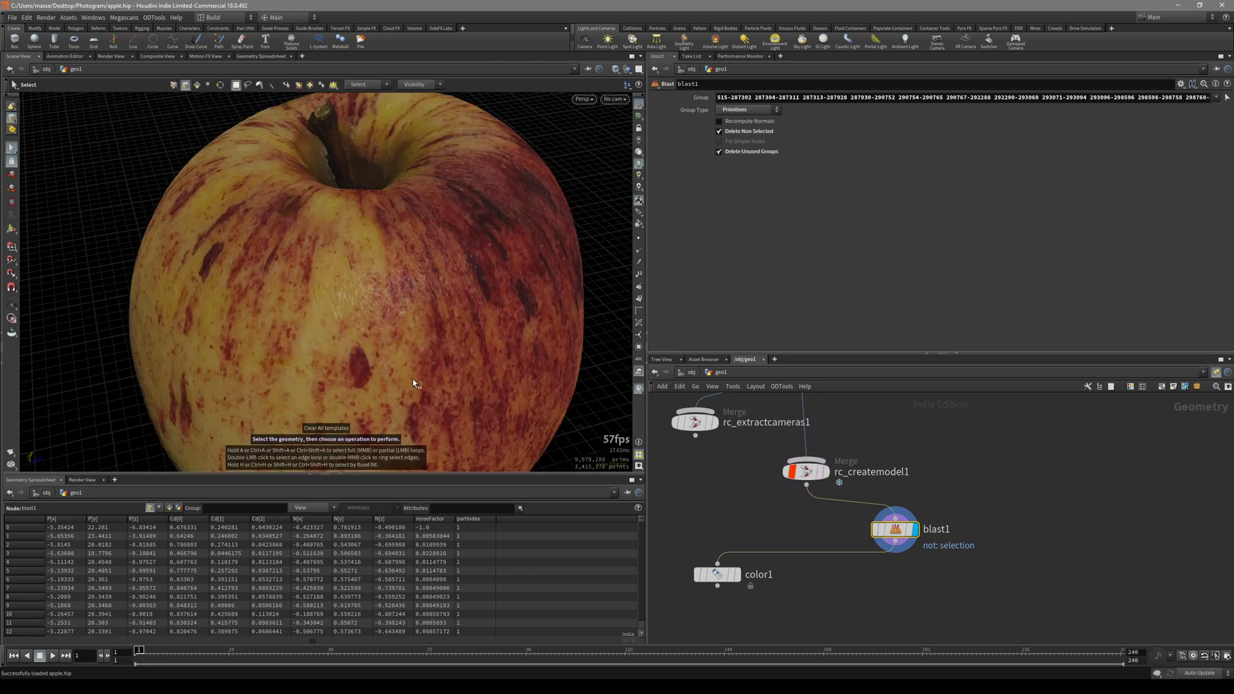
Inspect the isolated apple mesh up close at the underside, around the stem cavity and along the sides.
alt+drag(331, 363, 463, 283)
alt+right_drag(463, 283, 383, 248)
alt+drag(383, 248, 319, 322)
alt+right_drag(319, 322, 479, 345)
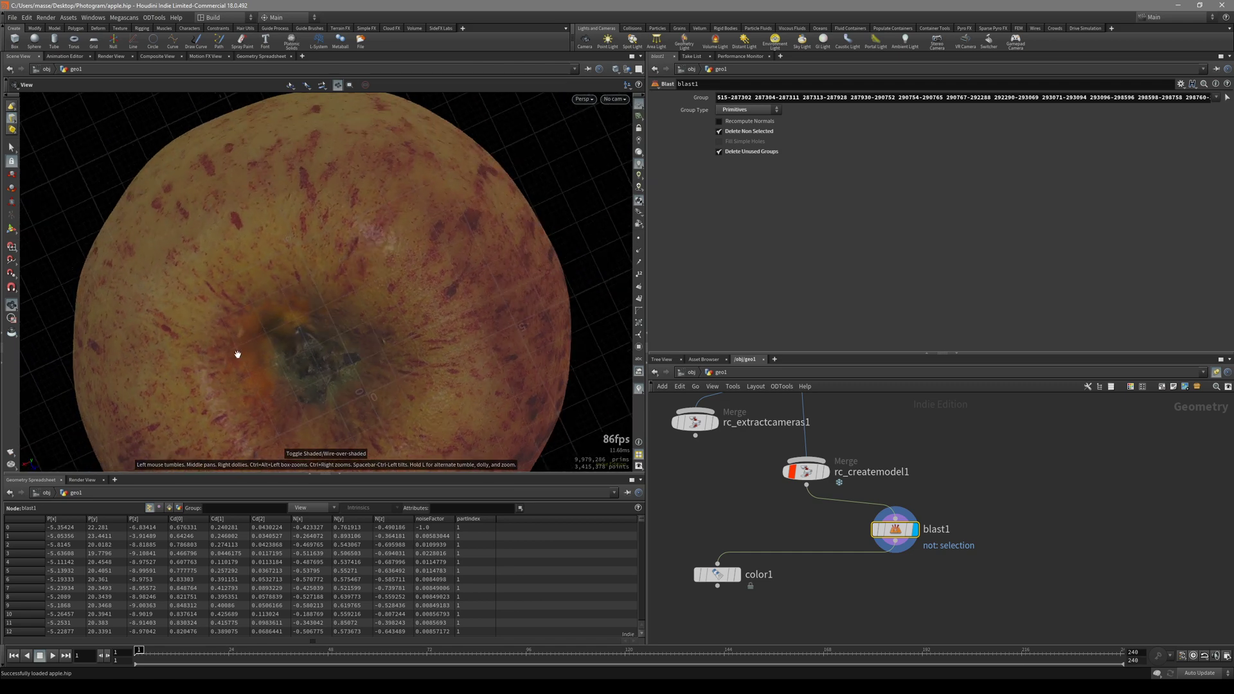
scroll(347, 311, up, 6)
drag(332, 292, 372, 311)
key(s)
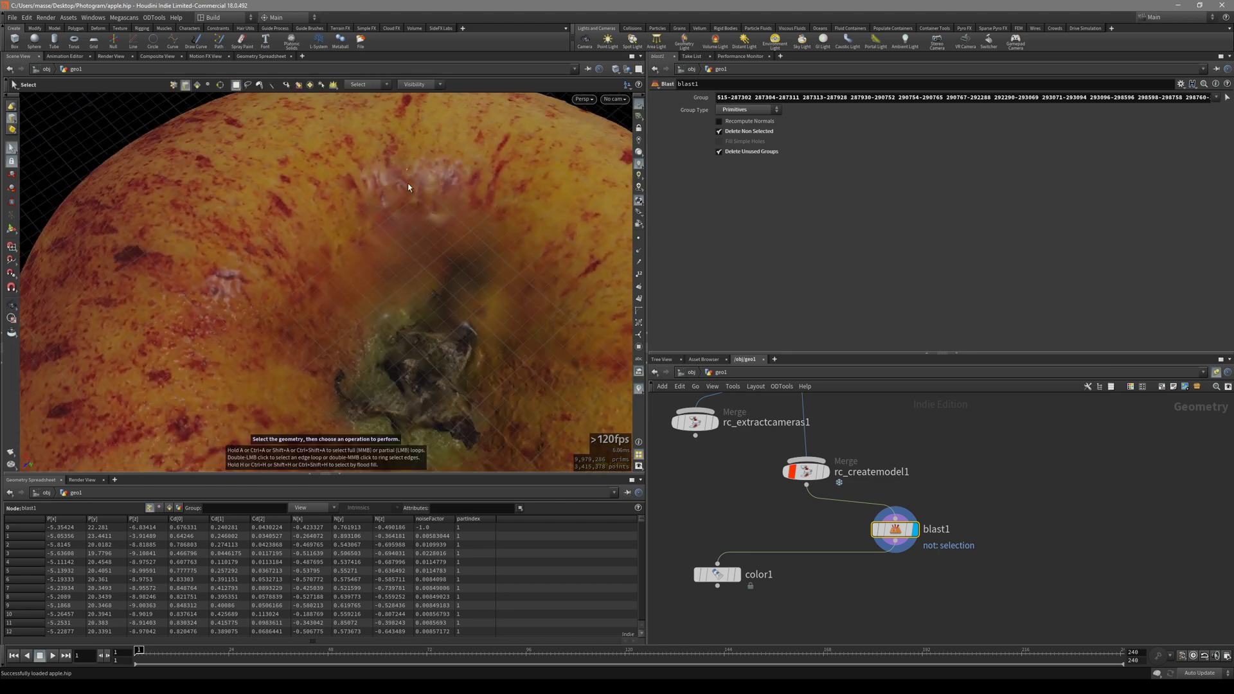
alt+drag(453, 287, 208, 278)
alt+drag(313, 282, 518, 318)
alt+right_drag(518, 318, 366, 334)
alt+drag(366, 335, 315, 344)
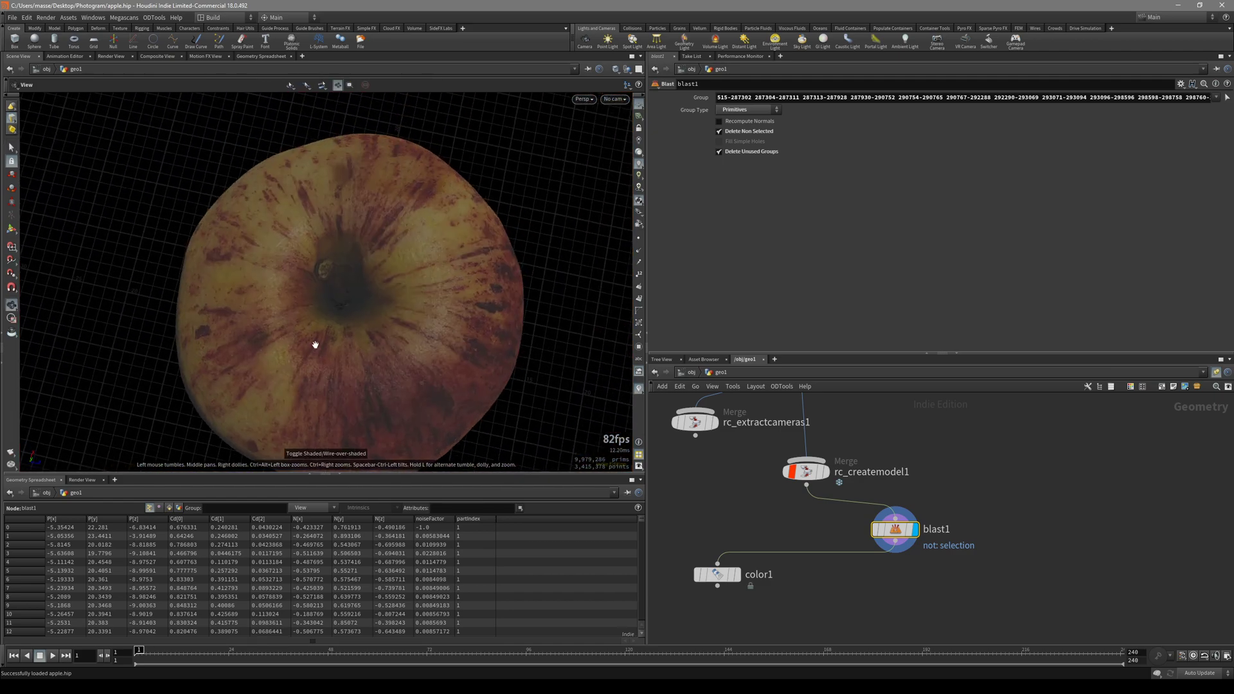
right_drag(315, 344, 449, 229)
middle_drag(930, 617, 907, 567)
alt+drag(444, 364, 346, 301)
alt+right_drag(346, 301, 326, 367)
key(Escape)
drag(446, 411, 474, 281)
right_drag(474, 280, 403, 363)
drag(402, 364, 543, 353)
Add a Labs GoZ Export (Beta) node connected to the output of blast1.
key(s)
drag(873, 494, 964, 538)
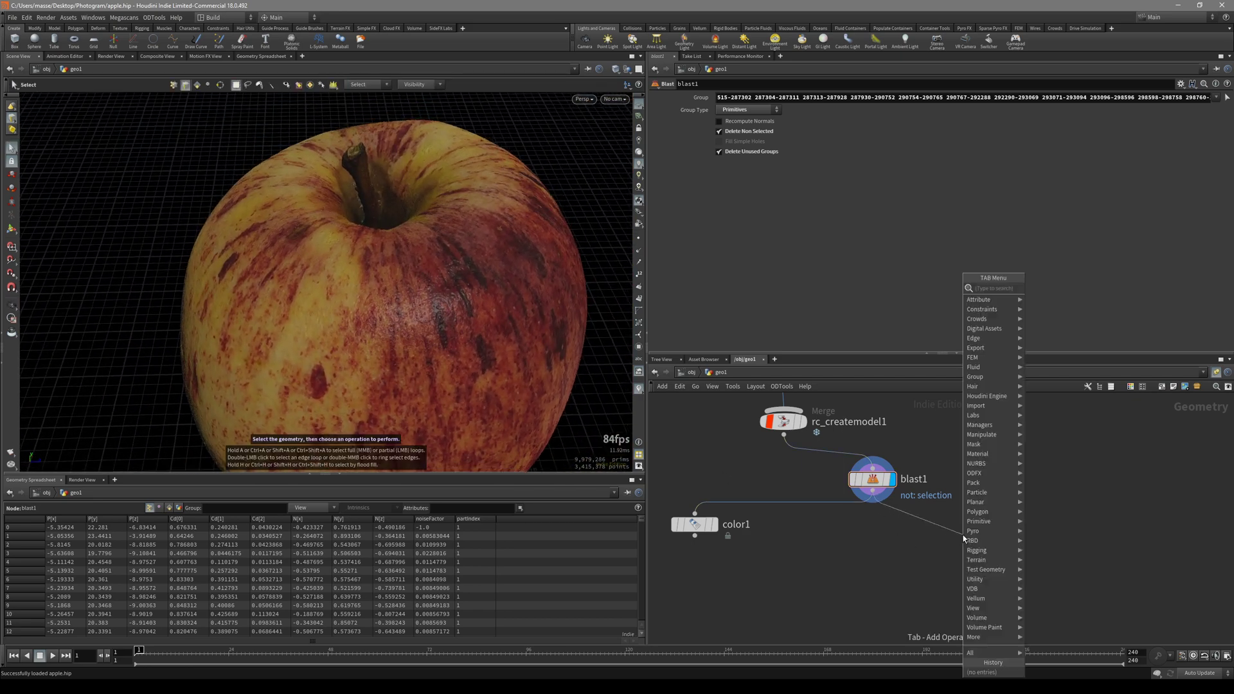
text(zbrus)
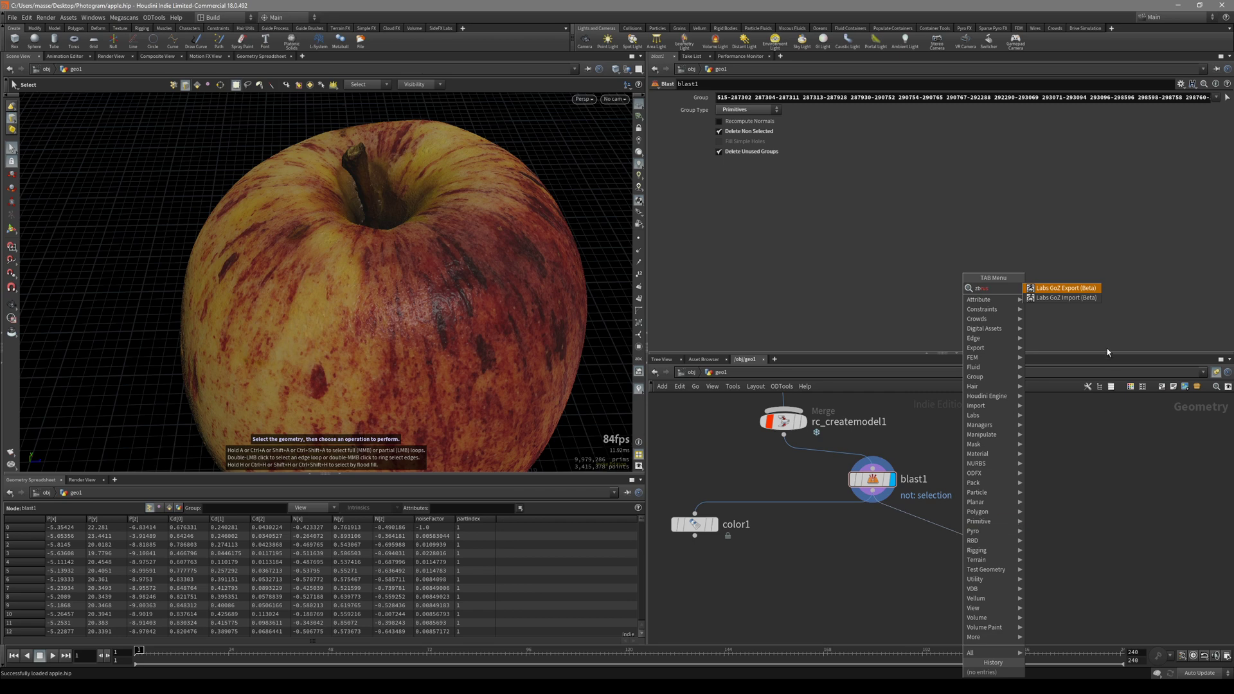
click(1070, 291)
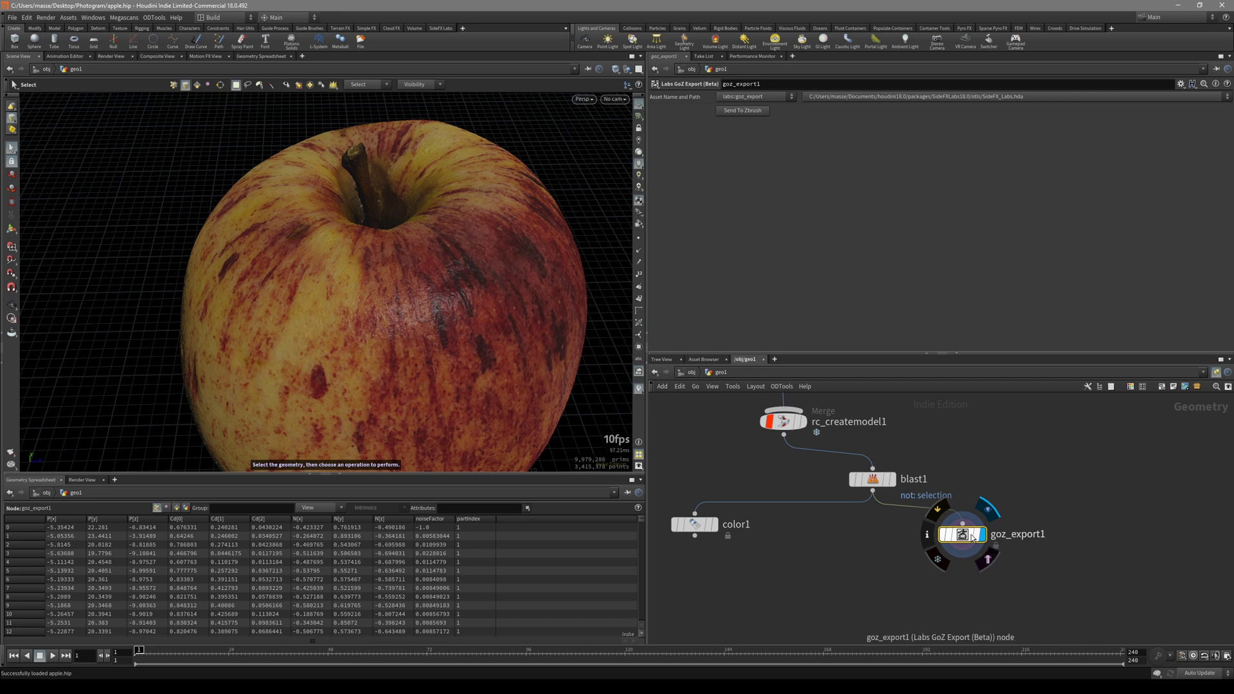
scroll(879, 552, down, 4)
Add a Box node in the empty area of the network beside goz_export1.
alt+drag(477, 363, 455, 297)
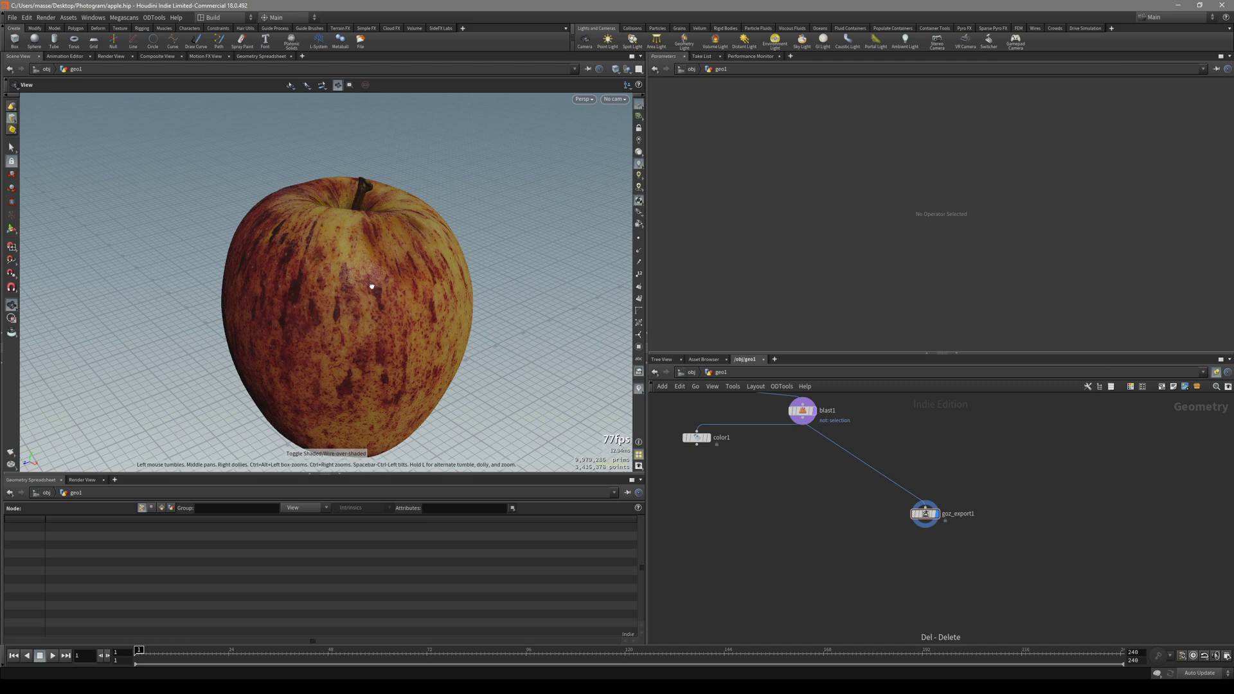
alt+right_drag(372, 287, 457, 242)
alt+drag(457, 242, 384, 296)
alt+middle_drag(320, 334, 340, 302)
drag(340, 302, 551, 432)
key(Tab)
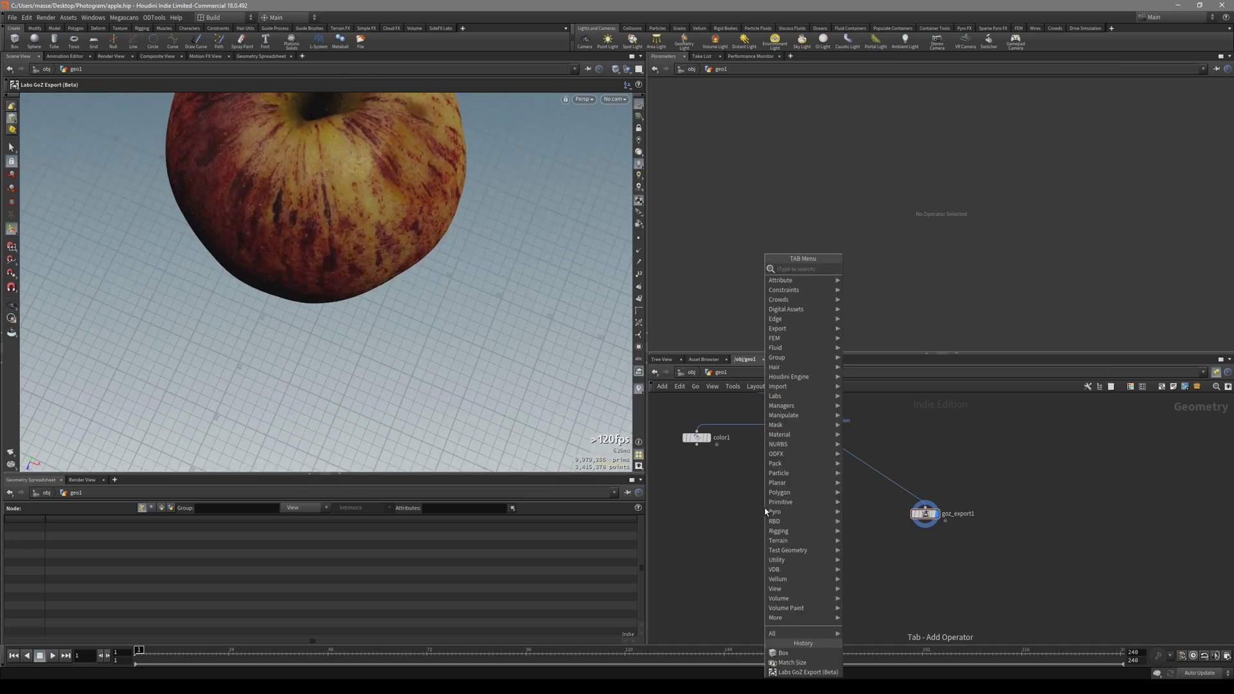
text(box)
key(Return)
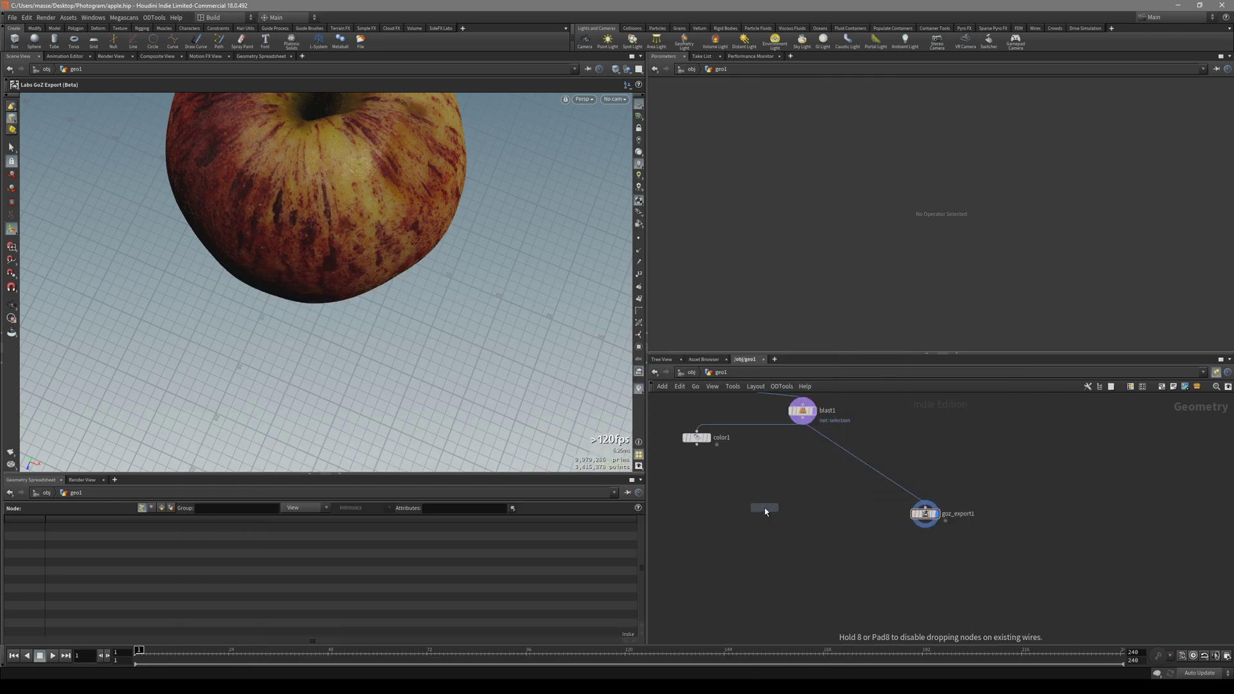
click(765, 511)
scroll(788, 534, up, 2)
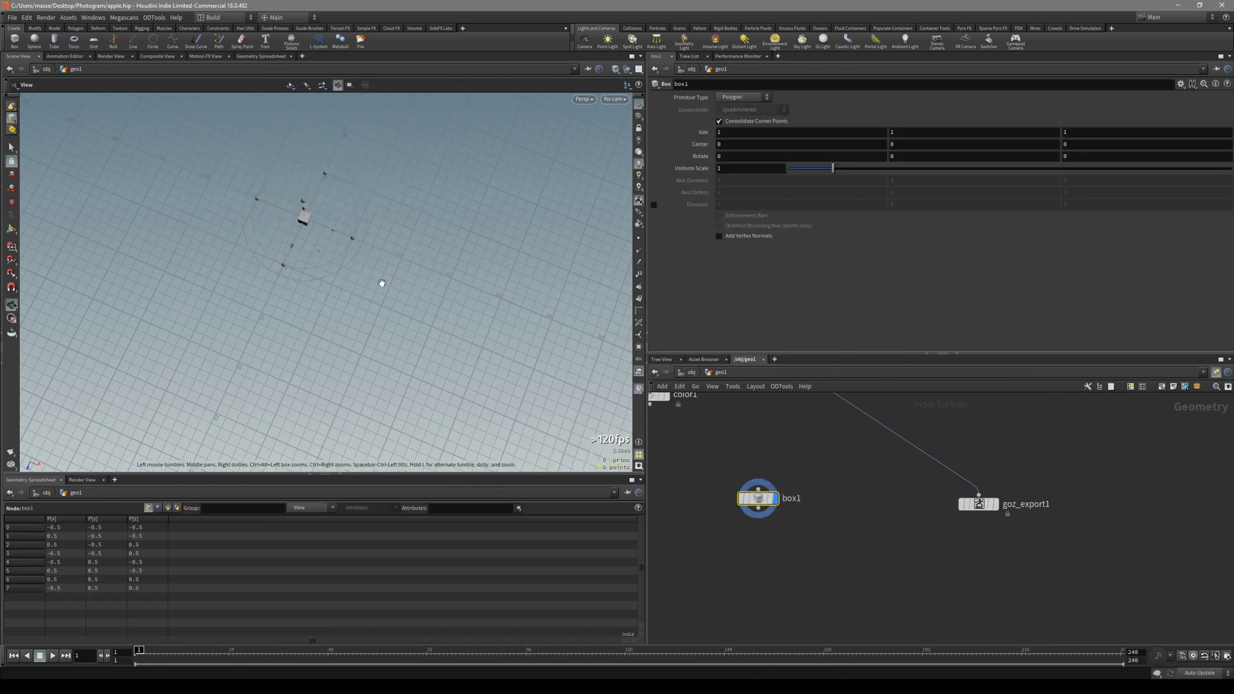
Raise the box onto the ground plane by setting its Center Y to 0.5.
key(f)
key(Return)
text(0.5)
key(Return)
key(f)
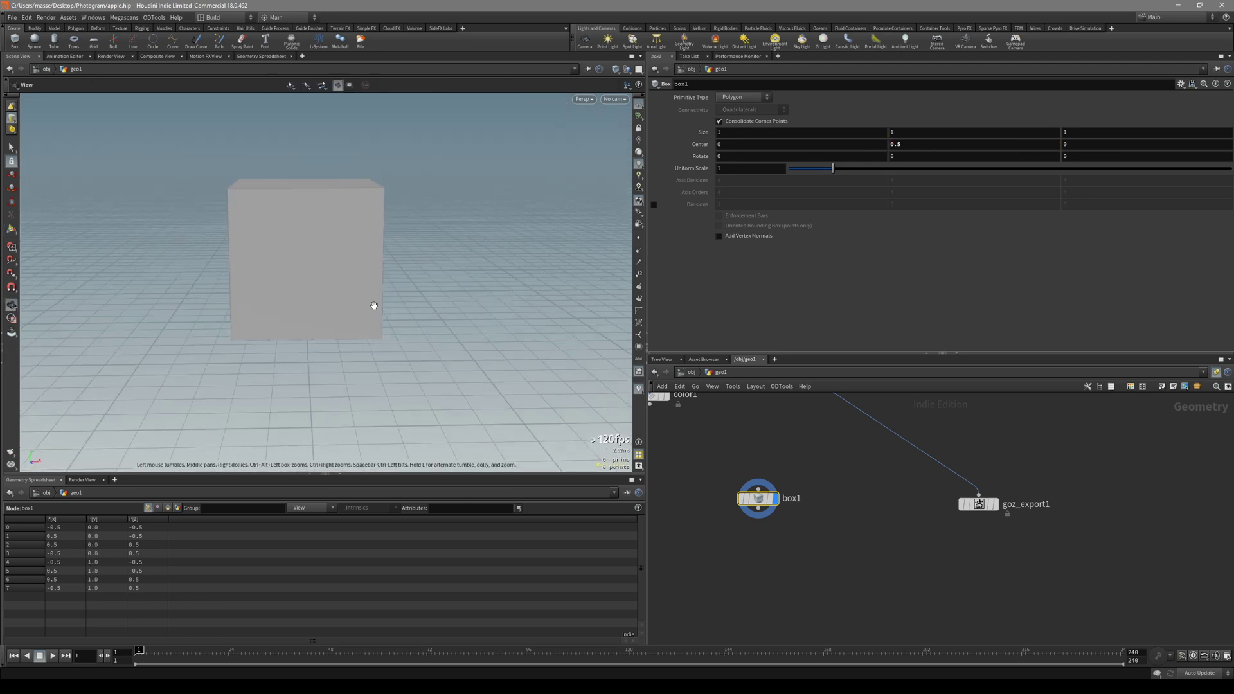
Add a Match Size node to the network below the box and the export node.
key(Tab)
text(matc)
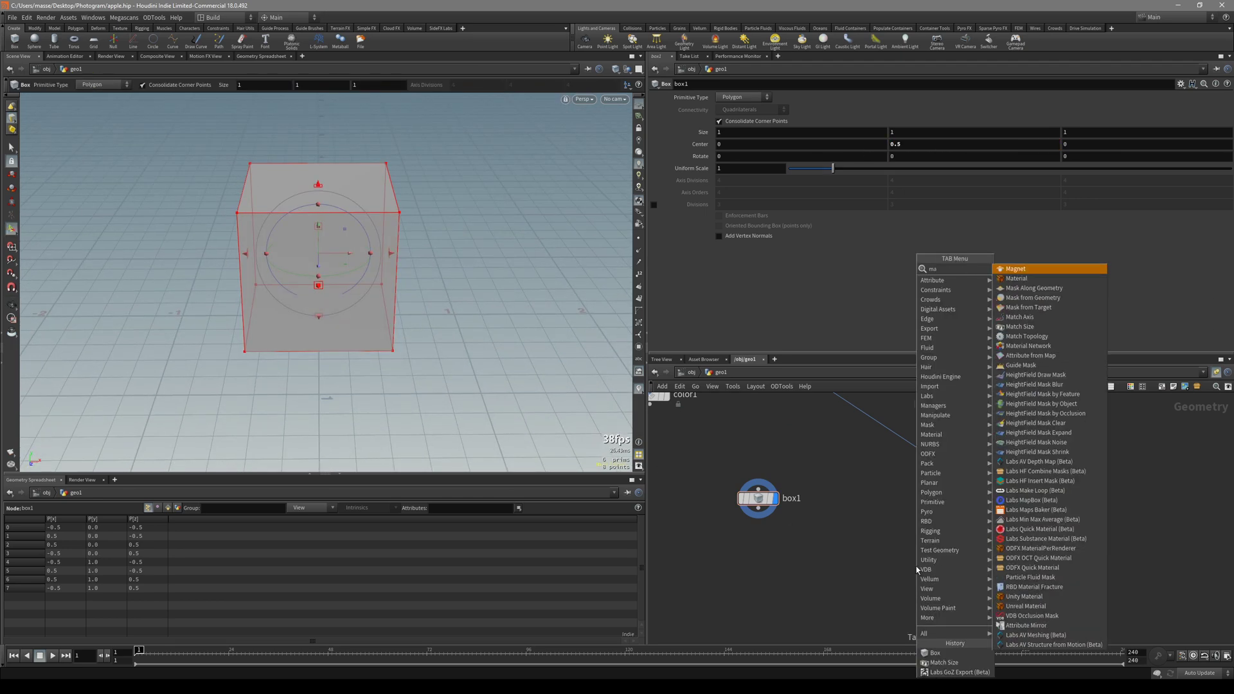
key(Down)
key(Return)
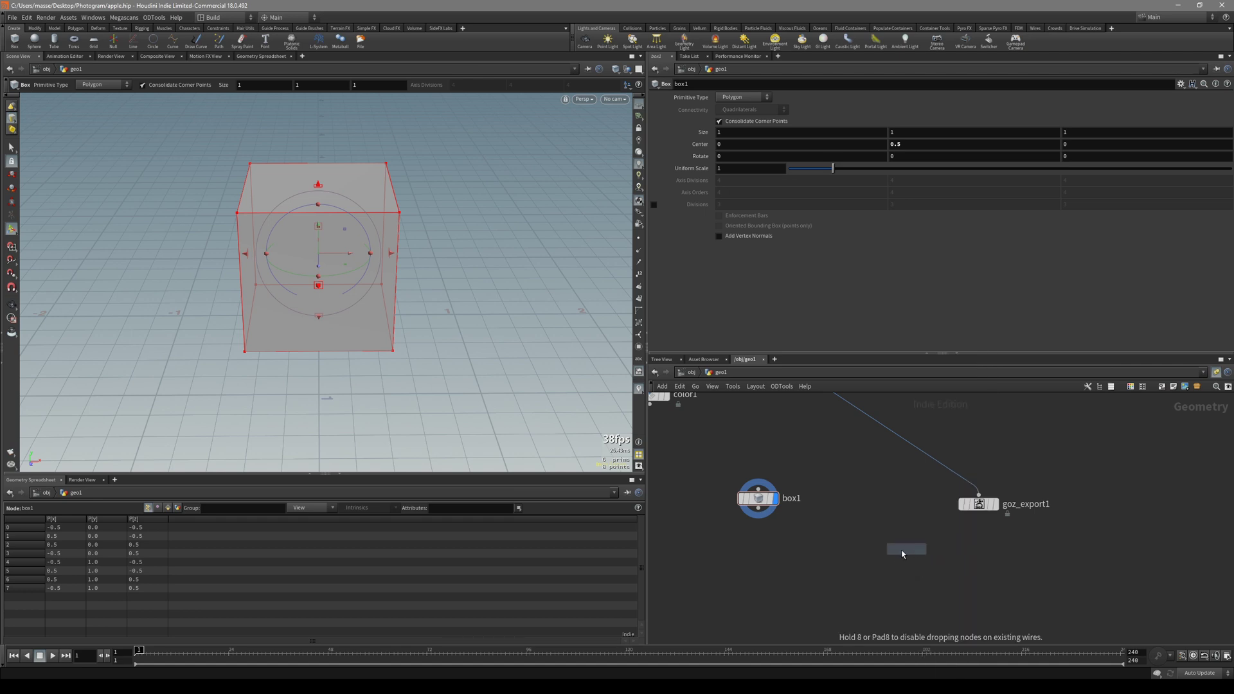
click(916, 565)
scroll(775, 527, up, 2)
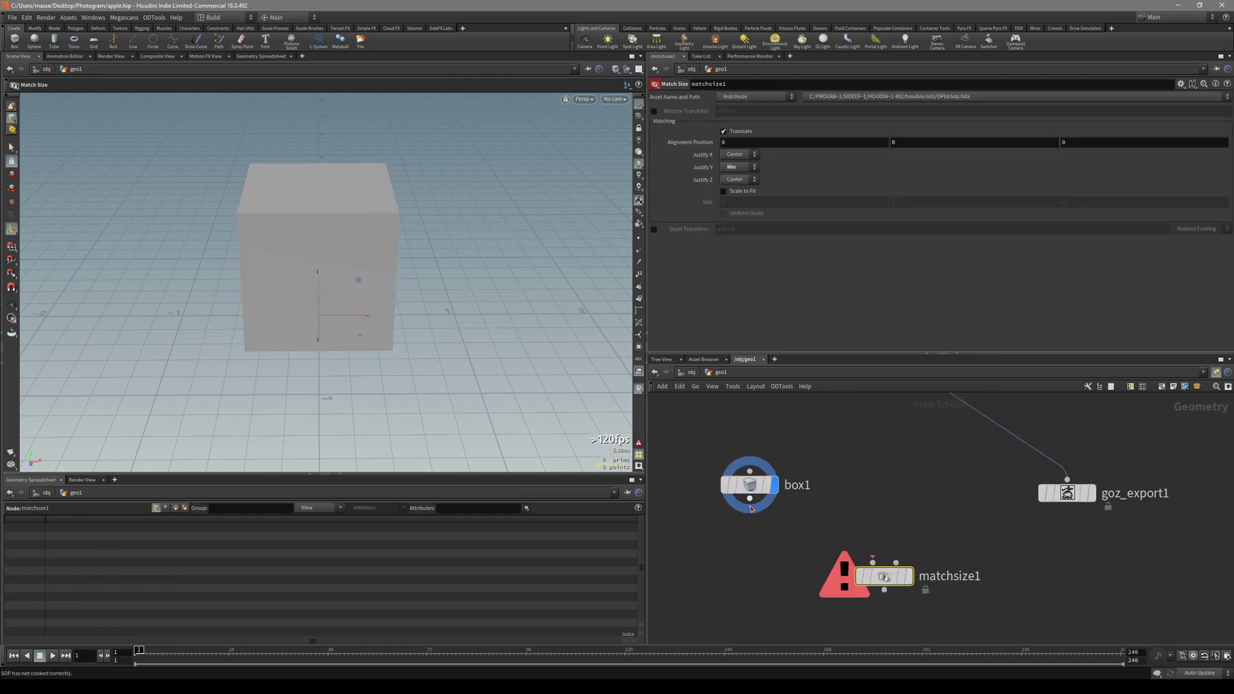
Connect the isolated apple mesh and box1 to the displayed Match Size node, and enable Scale to Fit with Uniform Scale.
scroll(882, 527, down, 3)
drag(819, 429, 868, 603)
scroll(862, 591, up, 3)
click(889, 595)
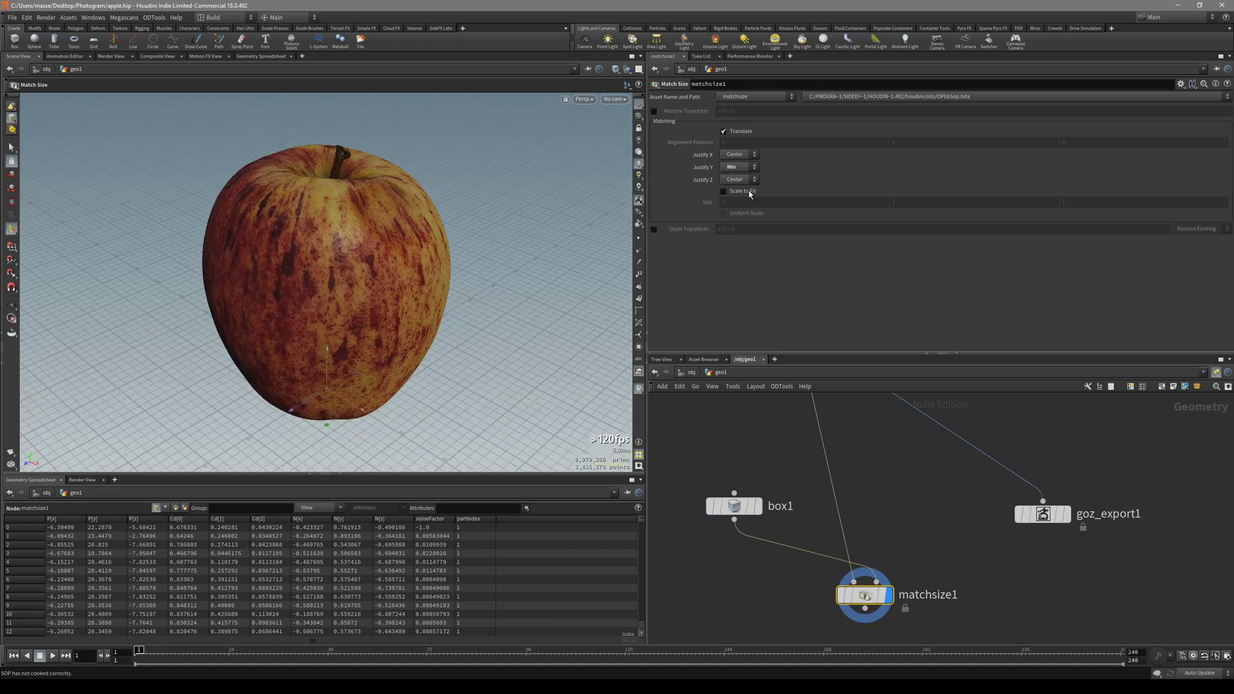
click(750, 192)
click(724, 213)
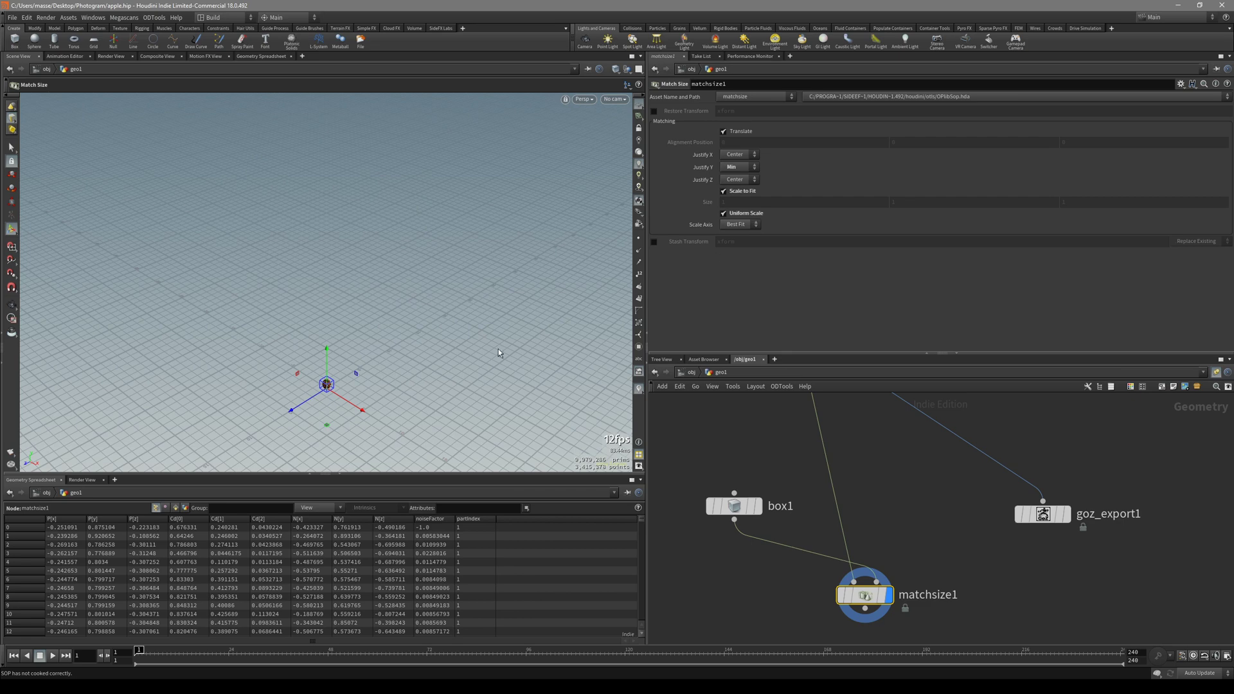
Examine the matched apple inside the box bounds from a close view.
key(space+g)
drag(303, 372, 395, 253)
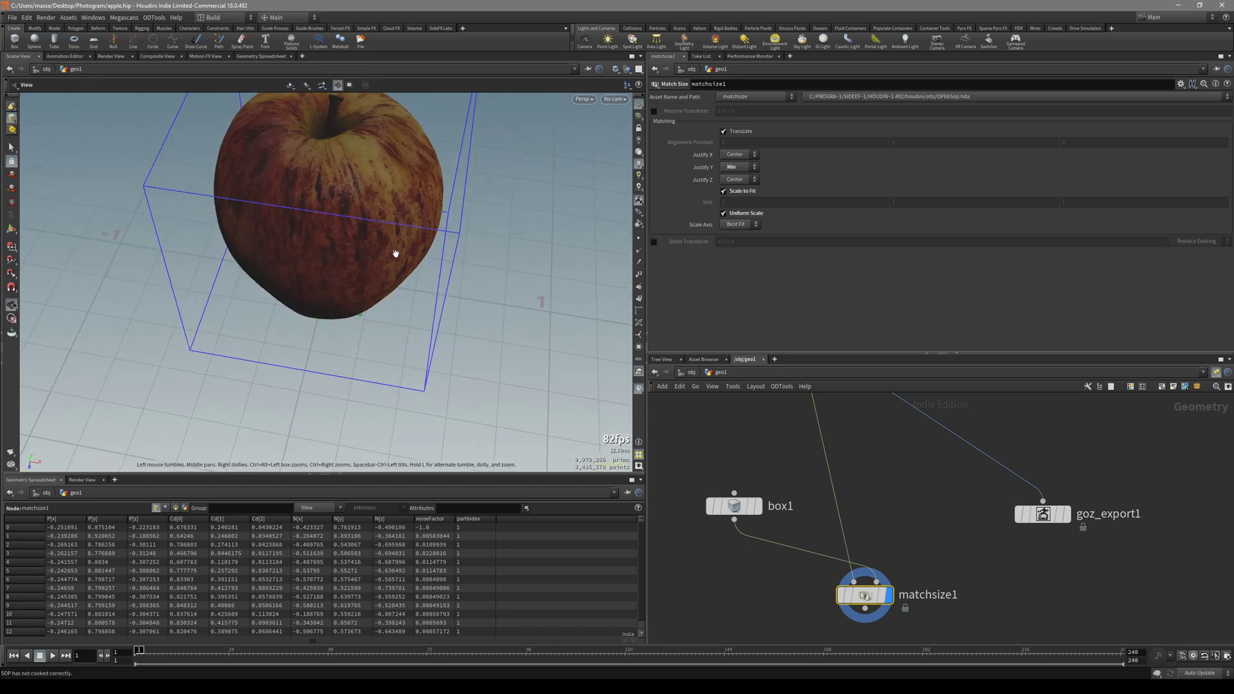
key(space+2)
right_drag(266, 250, 477, 230)
right_drag(396, 232, 611, 216)
right_drag(273, 223, 421, 214)
drag(421, 215, 388, 253)
Place goz_export1 beside matchsize1 and feed it from the Match Size output.
middle_drag(895, 499, 807, 425)
scroll(800, 445, down, 3)
drag(916, 451, 924, 486)
click(917, 476)
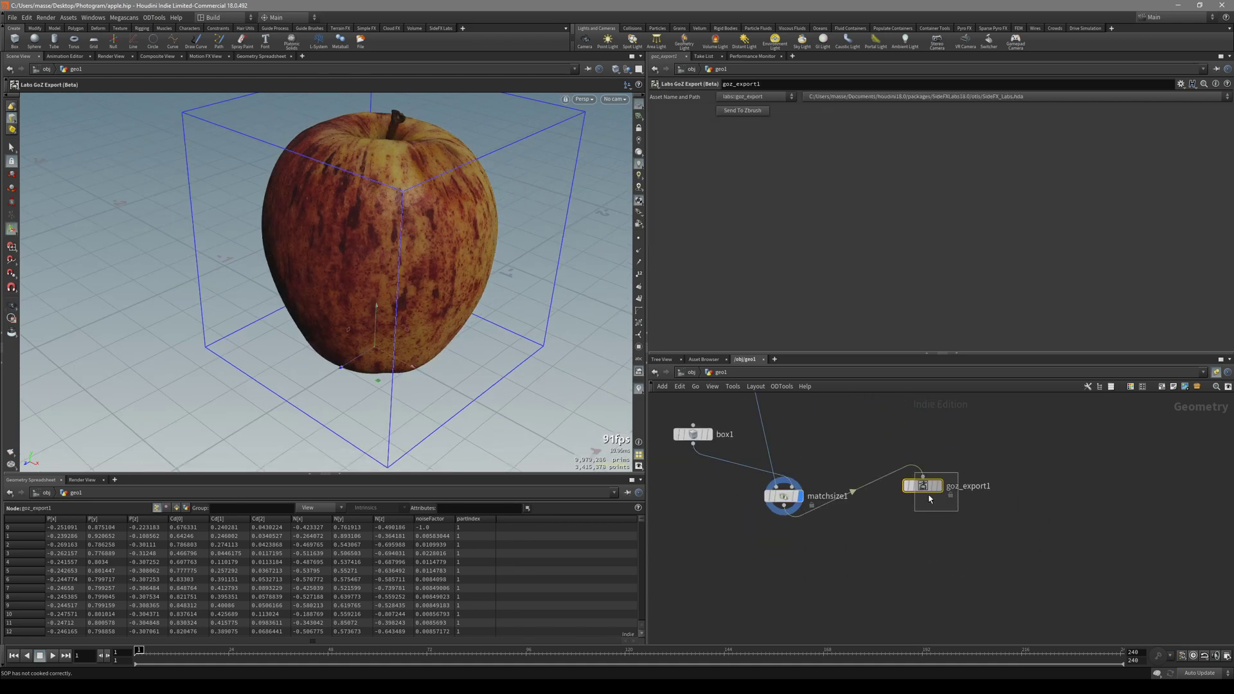
key(r)
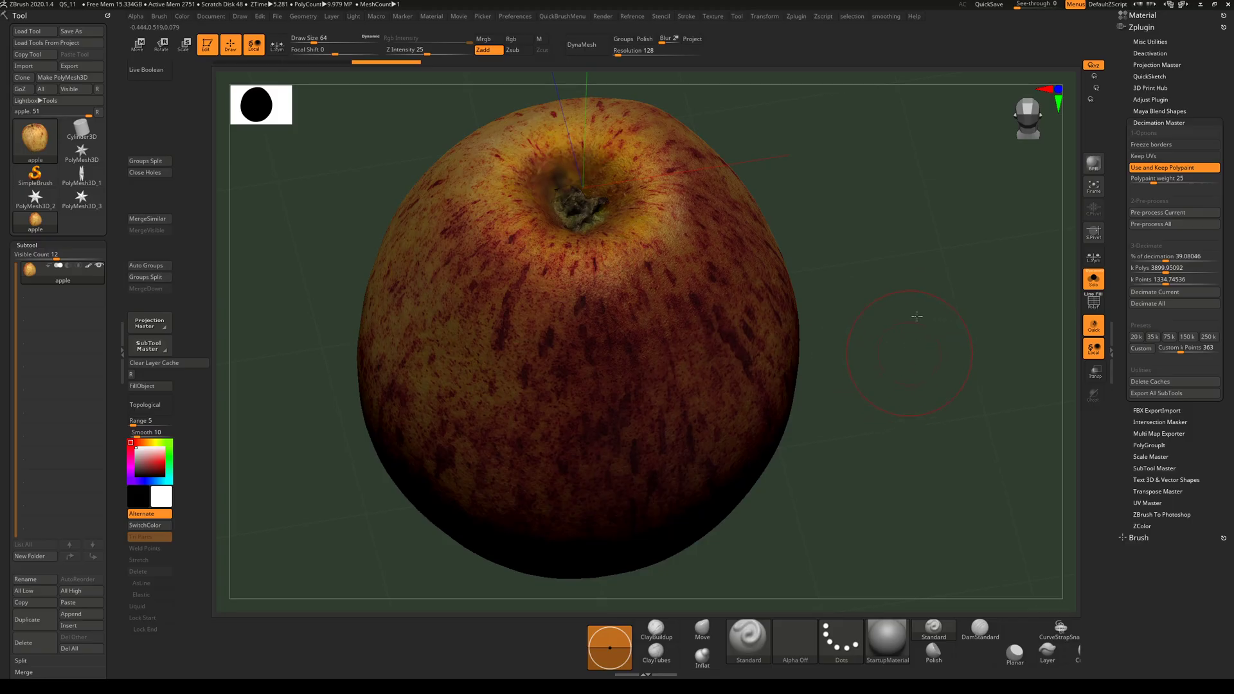
Switch to ZBrush and examine the imported apple around its stem cavity and side, with polypaint hidden and shown.
drag(917, 316, 918, 300)
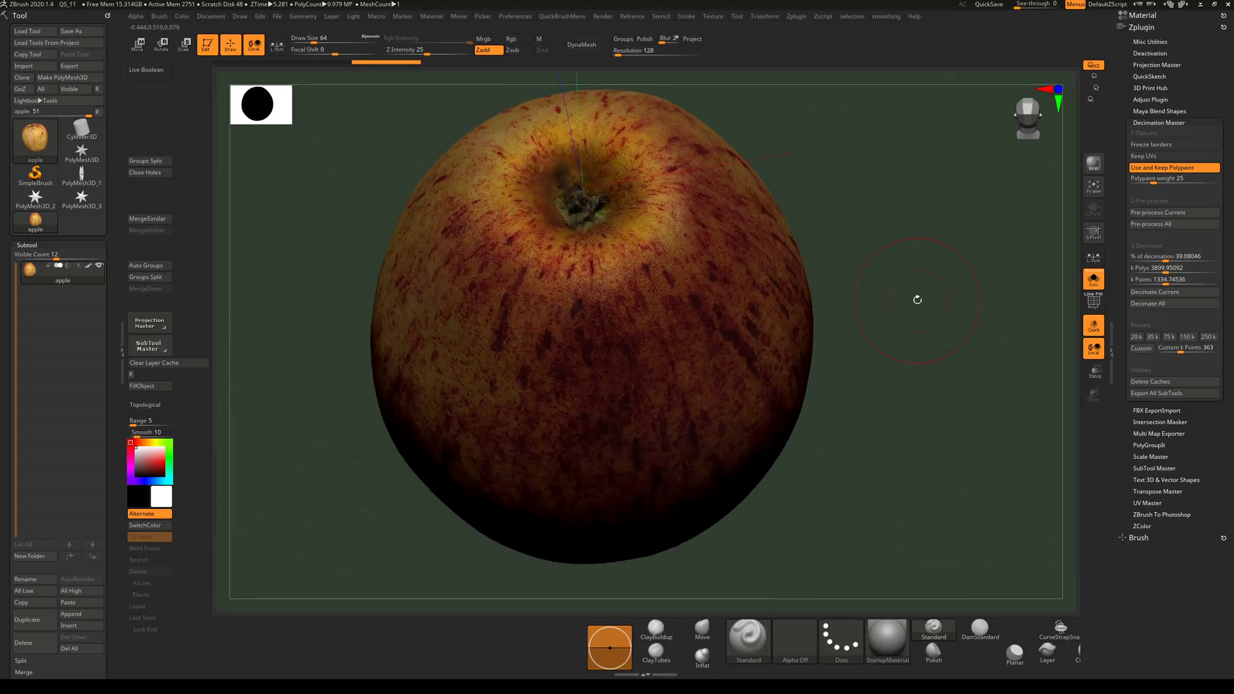
click(89, 265)
ctrl+right_drag(270, 263, 270, 302)
click(89, 267)
mouse_move(89, 275)
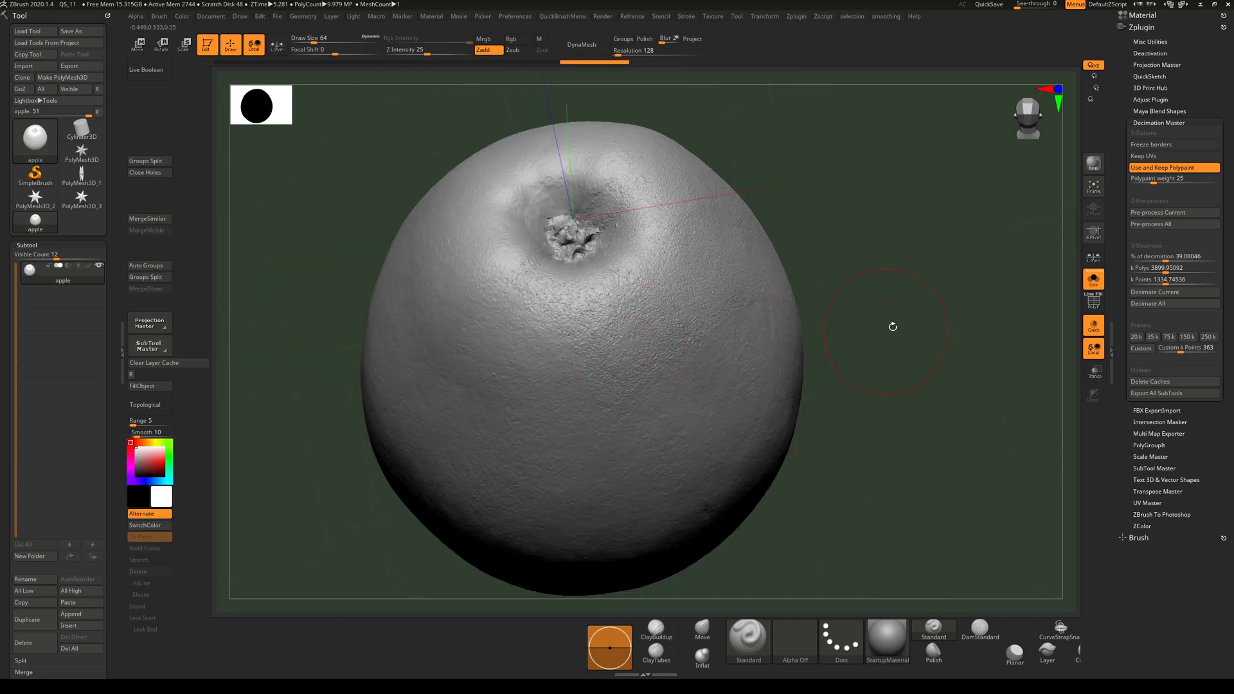
mouse_move(890, 326)
mouse_down()
mouse_move(870, 366)
mouse_move(871, 340)
mouse_move(893, 325)
mouse_up()
ctrl+right_drag(609, 302, 612, 328)
key(shift+f)
scroll(611, 328, down, 2)
mouse_move(75, 280)
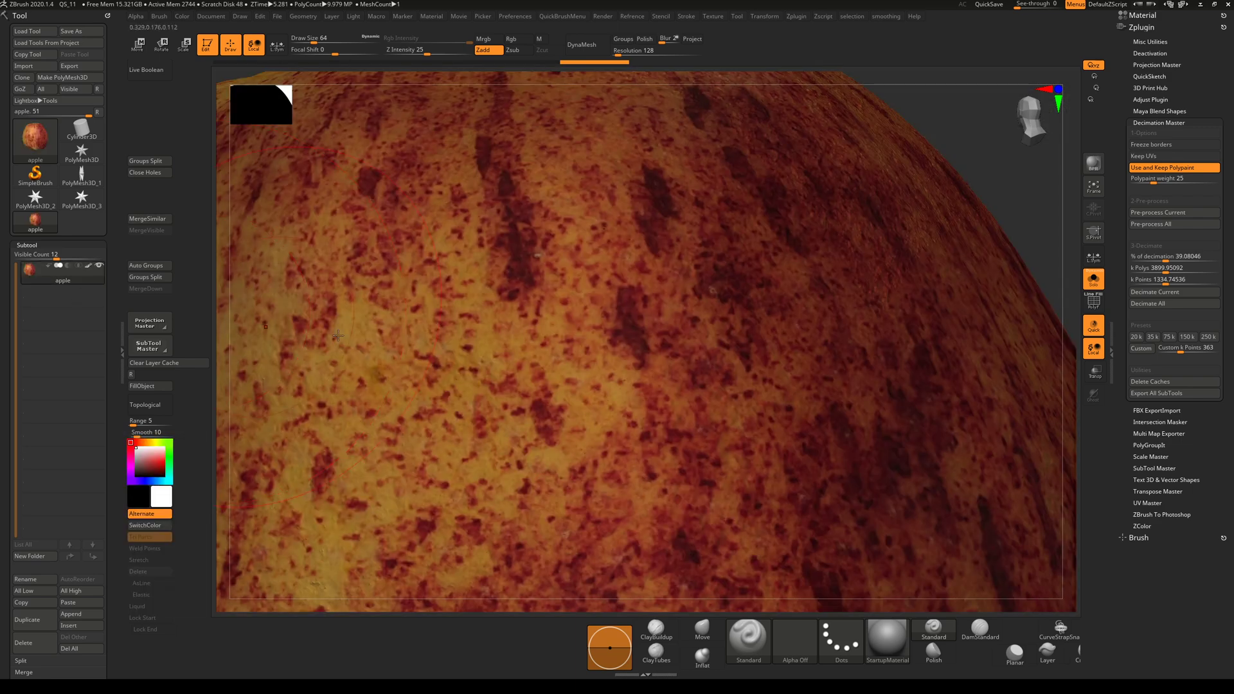
scroll(844, 361, down, 5)
drag(844, 361, 899, 324)
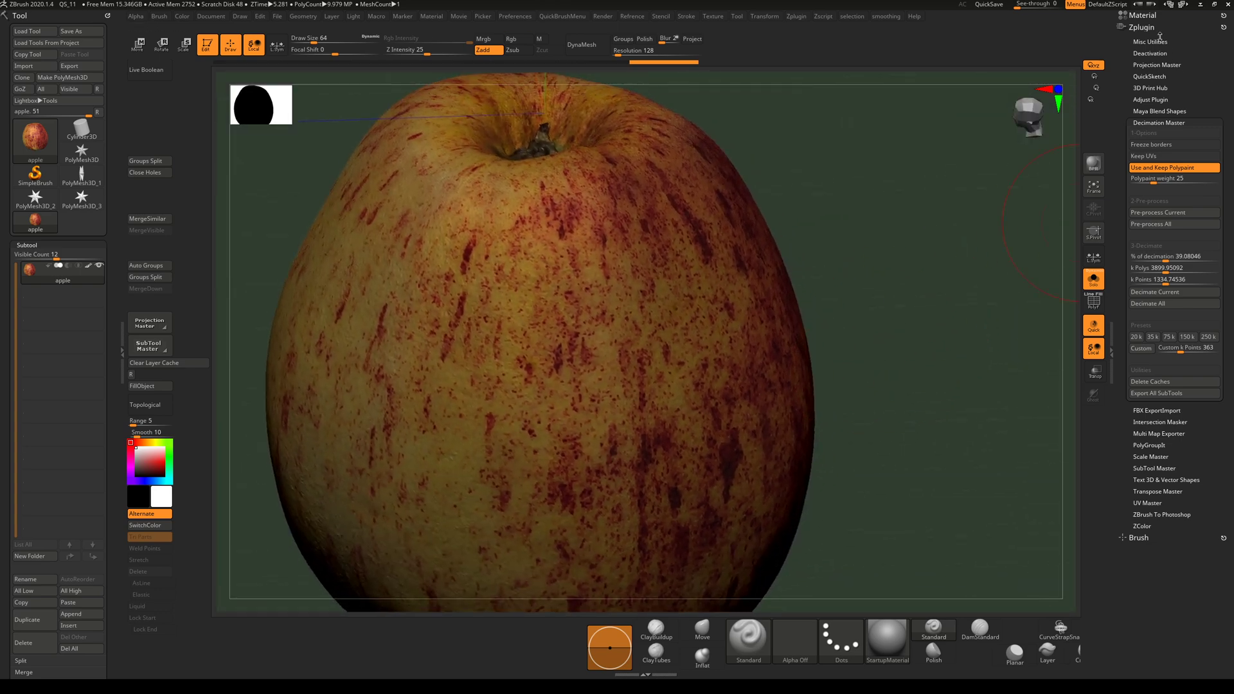
Check that Use and Keep Polypaint is enabled in the Decimation Master options.
click(1153, 122)
click(1173, 123)
click(1157, 169)
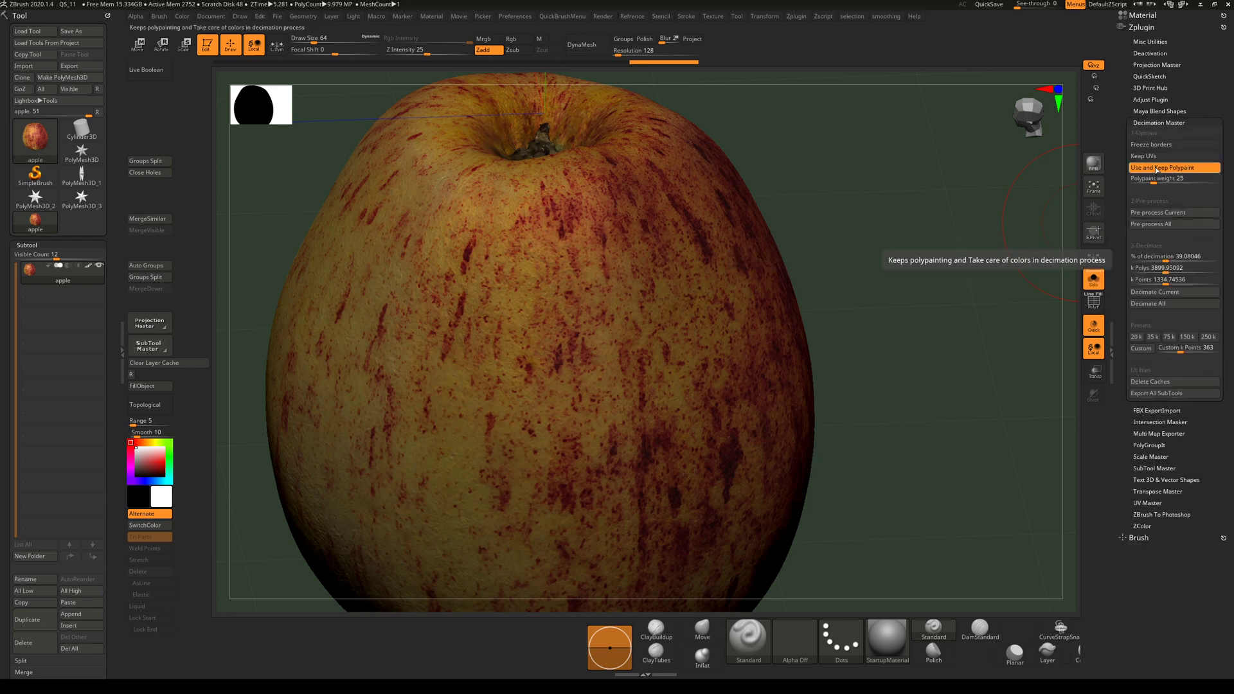
click(1154, 170)
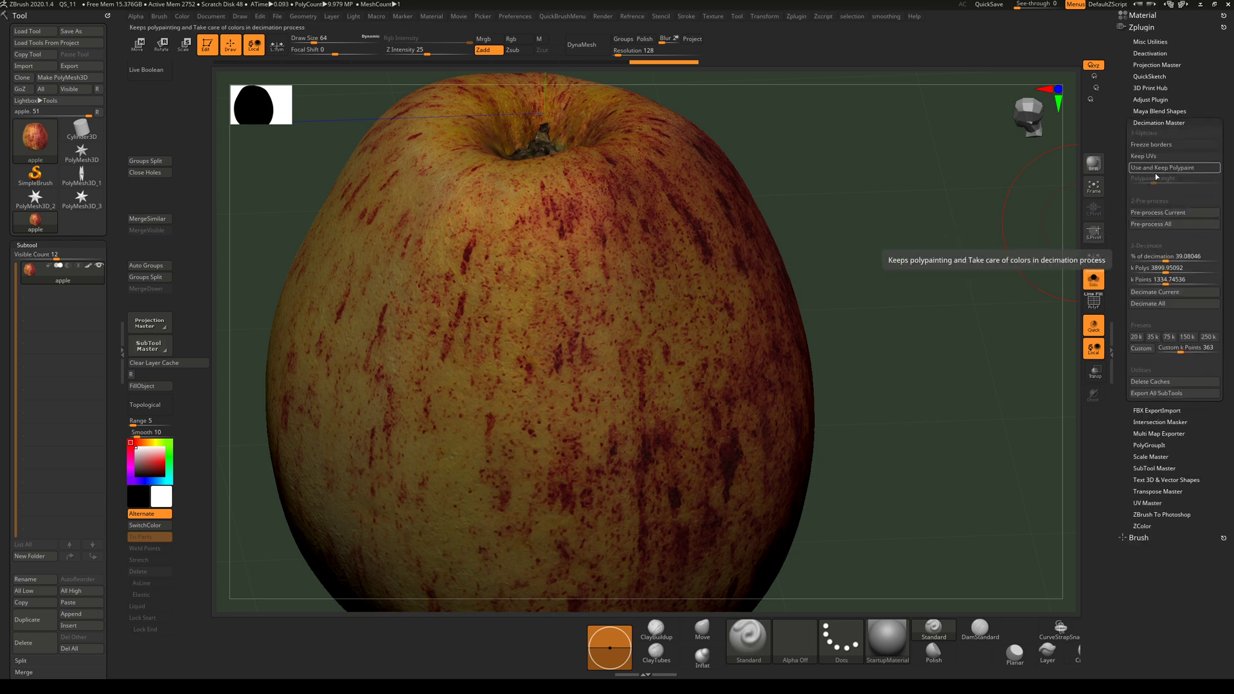
click(1158, 169)
Examine the apple's sculpted surface detail from the top and side, with the subtool's polypaint hidden.
drag(839, 248, 874, 267)
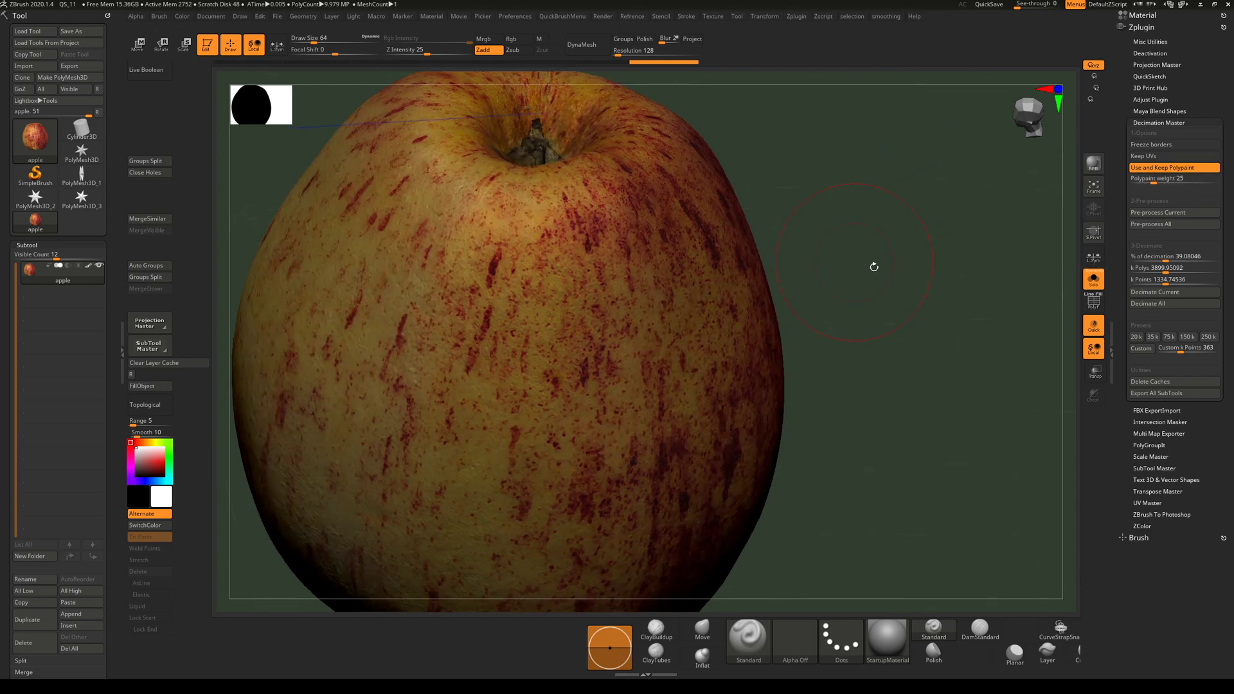
drag(968, 292, 931, 319)
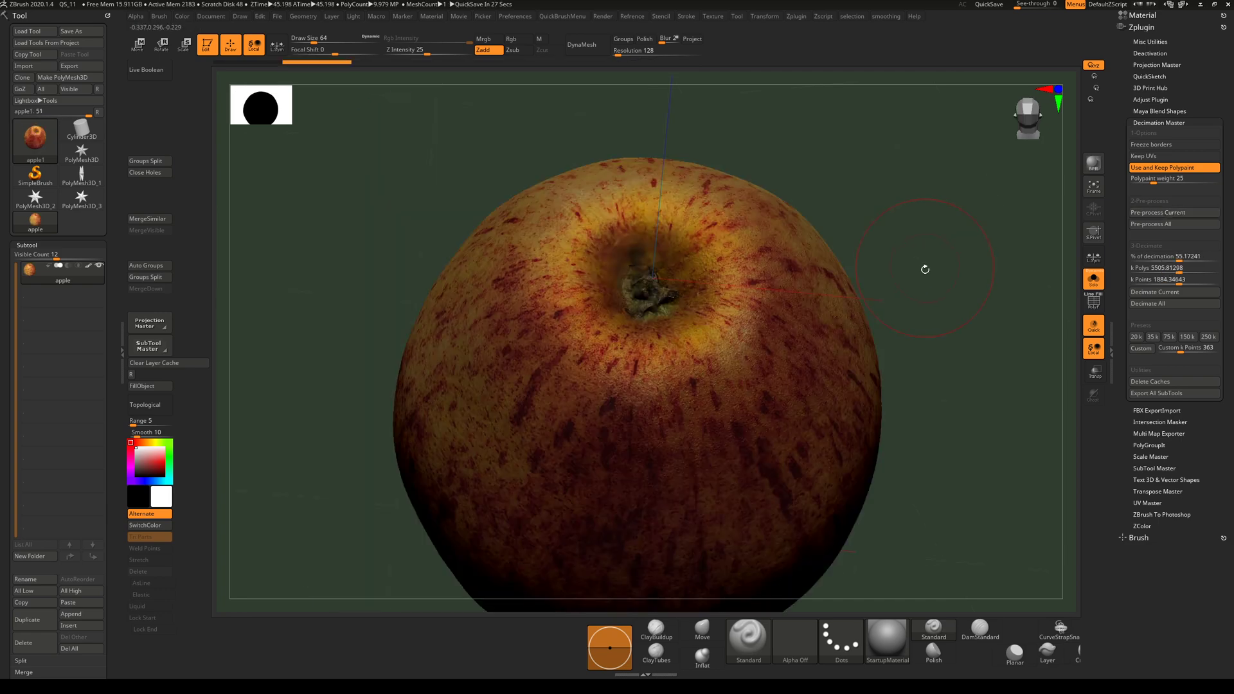
drag(937, 342, 587, 323)
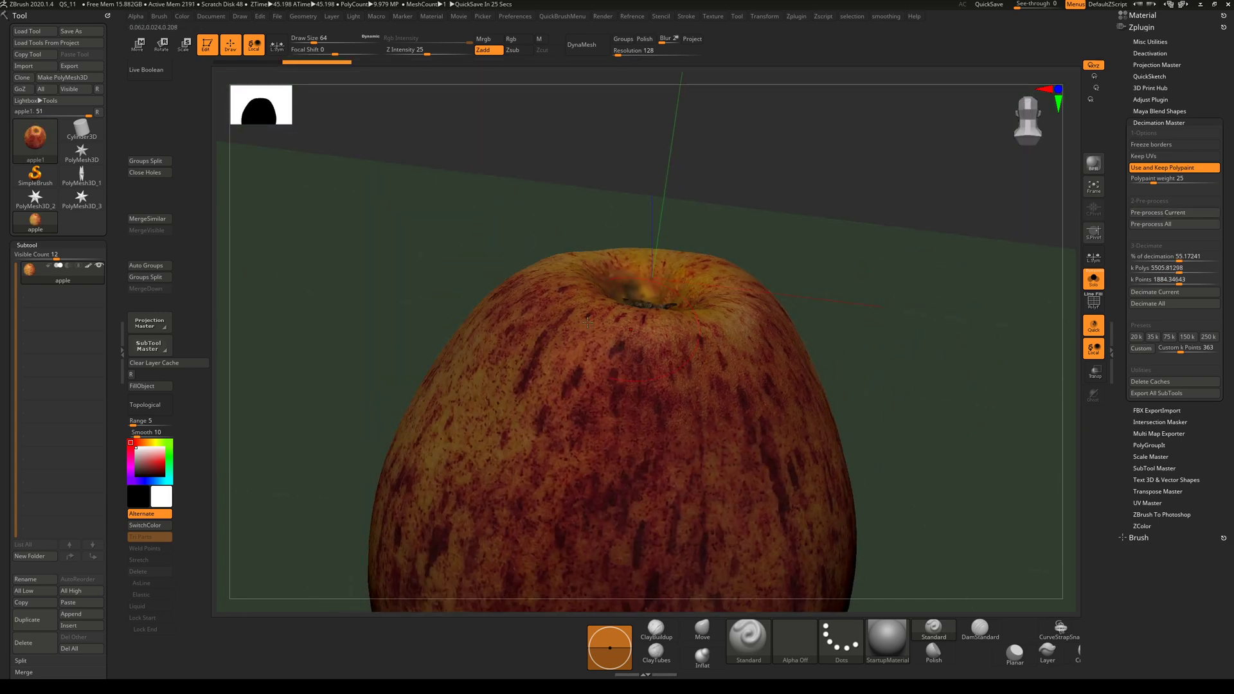
click(88, 266)
drag(317, 319, 665, 328)
shift+drag(918, 289, 845, 300)
mouse_move(32, 284)
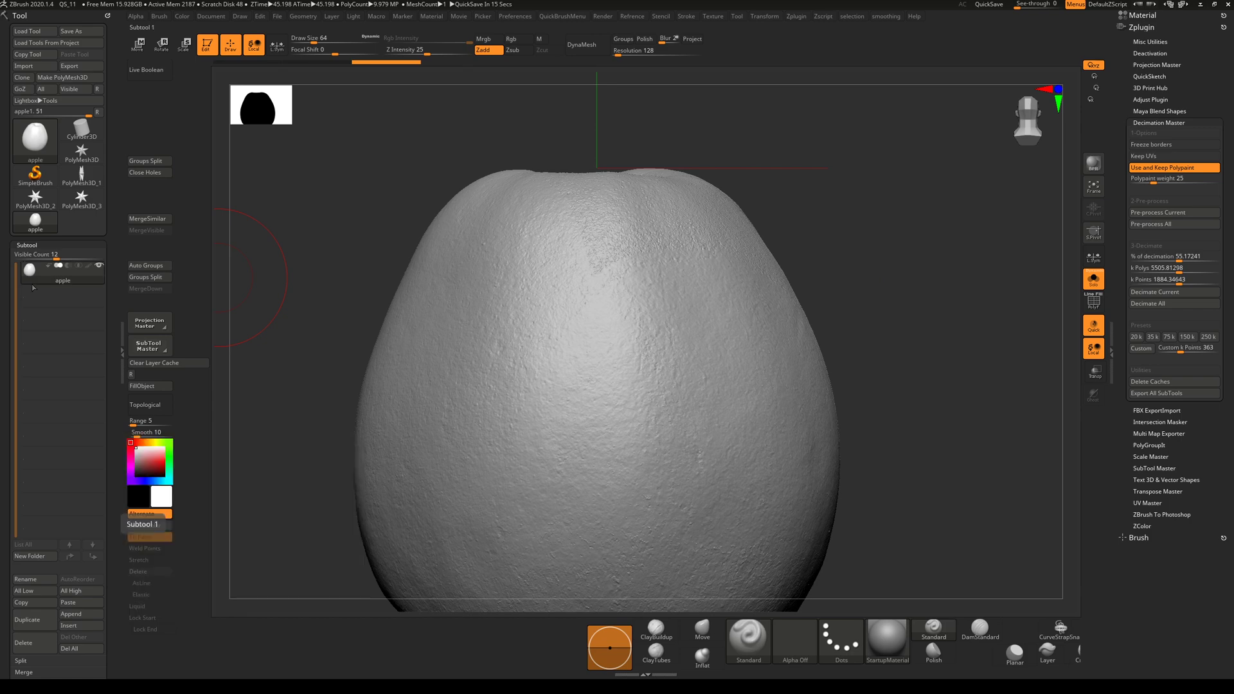
drag(974, 355, 945, 270)
Compare mesh density across the apple's patches by switching between the polyframe and the plain surface up close.
key(shift+f)
scroll(685, 281, up, 5)
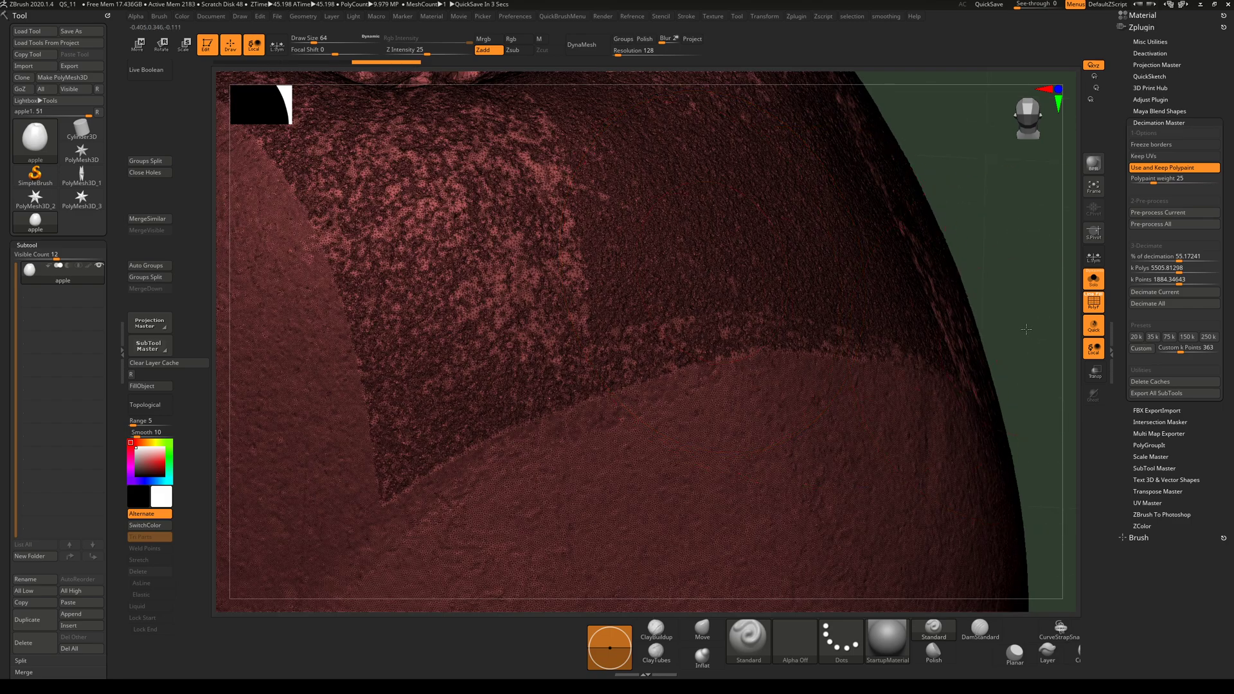
drag(1027, 329, 978, 267)
key(shift+f)
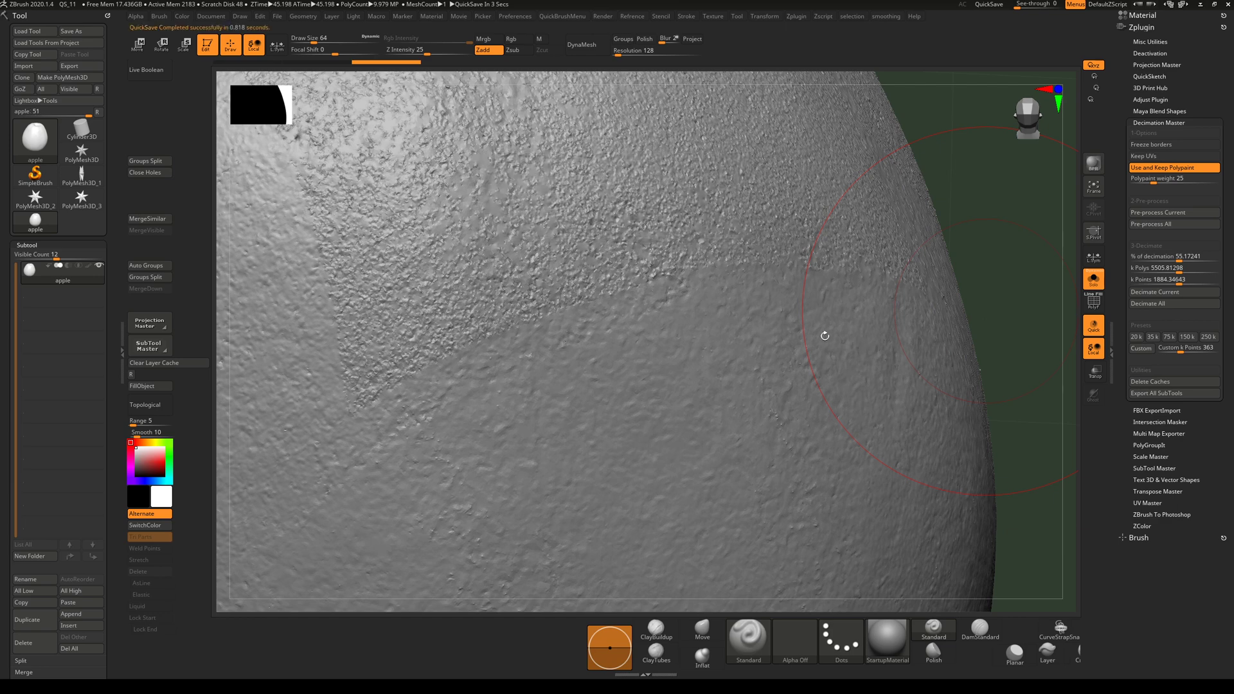
key(shift+f)
ctrl+right_drag(528, 332, 481, 275)
ctrl+right_drag(637, 309, 782, 302)
drag(860, 288, 954, 301)
Decimate the current apple subtool with % of decimation set to 84.48275.
key(shift+f)
drag(1178, 256, 1204, 258)
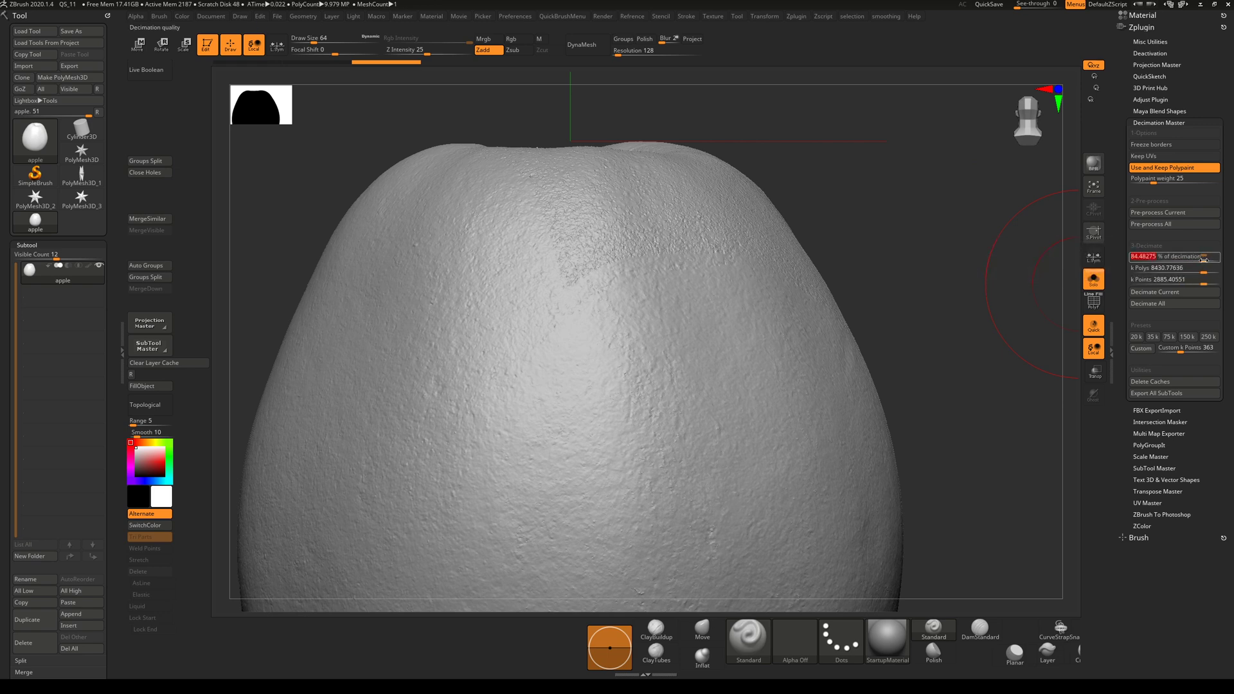
click(1179, 295)
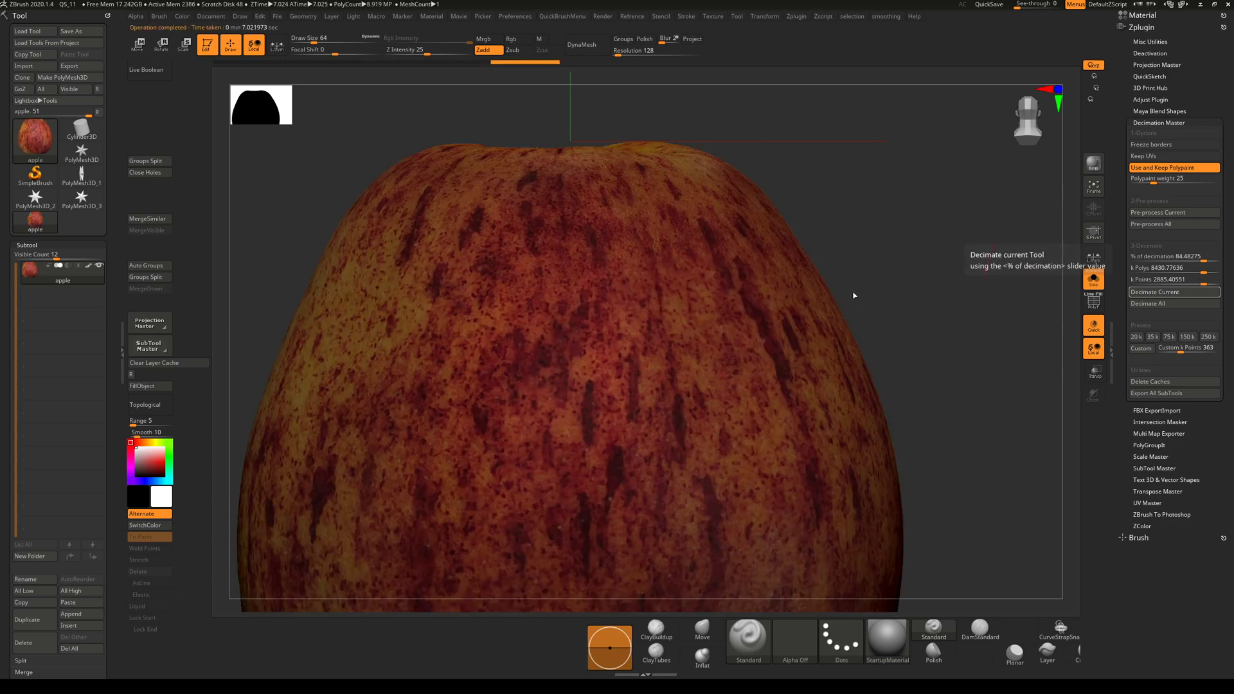
Hide the polypaint to check the surface, and decimate the apple again with % of decimation set to 48.27586.
drag(934, 302, 937, 281)
click(89, 266)
mouse_move(669, 380)
ctrl+right_down()
mouse_move(807, 284)
mouse_move(763, 291)
mouse_move(861, 321)
ctrl+right_up()
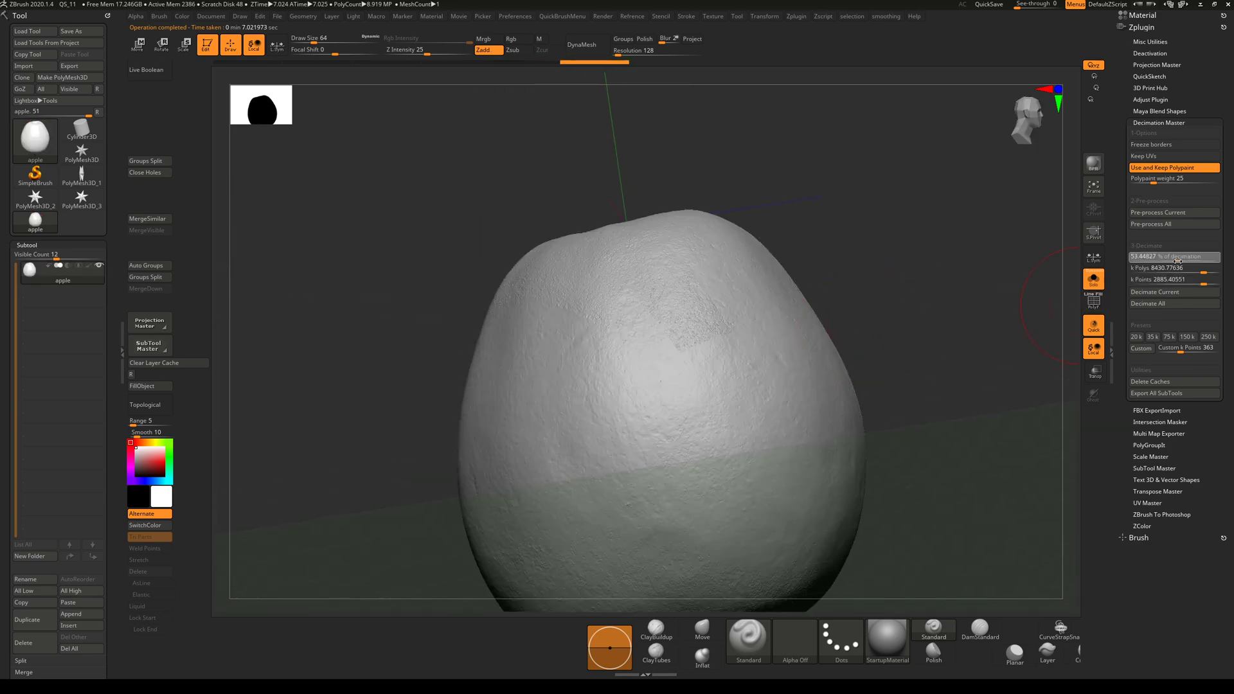
click(1174, 292)
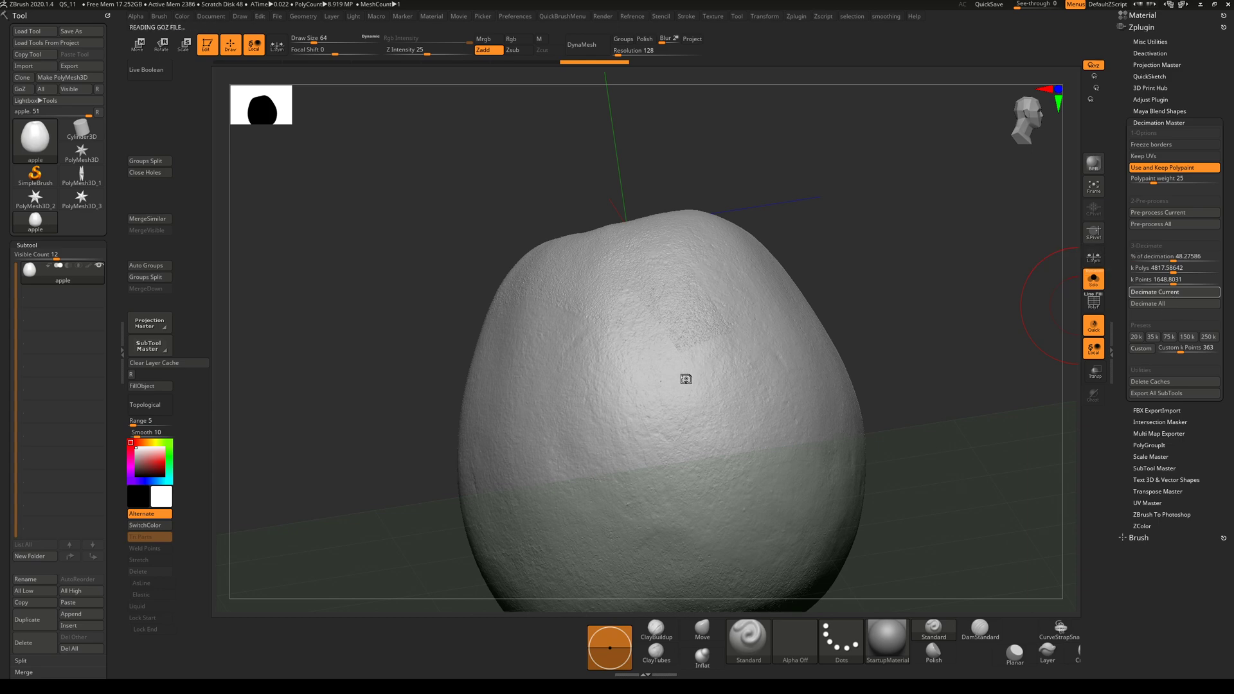
Examine the decimated apple's wireframe density and grey surface detail, with the polypaint hidden.
ctrl+right_drag(675, 381, 647, 392)
key(shift+f)
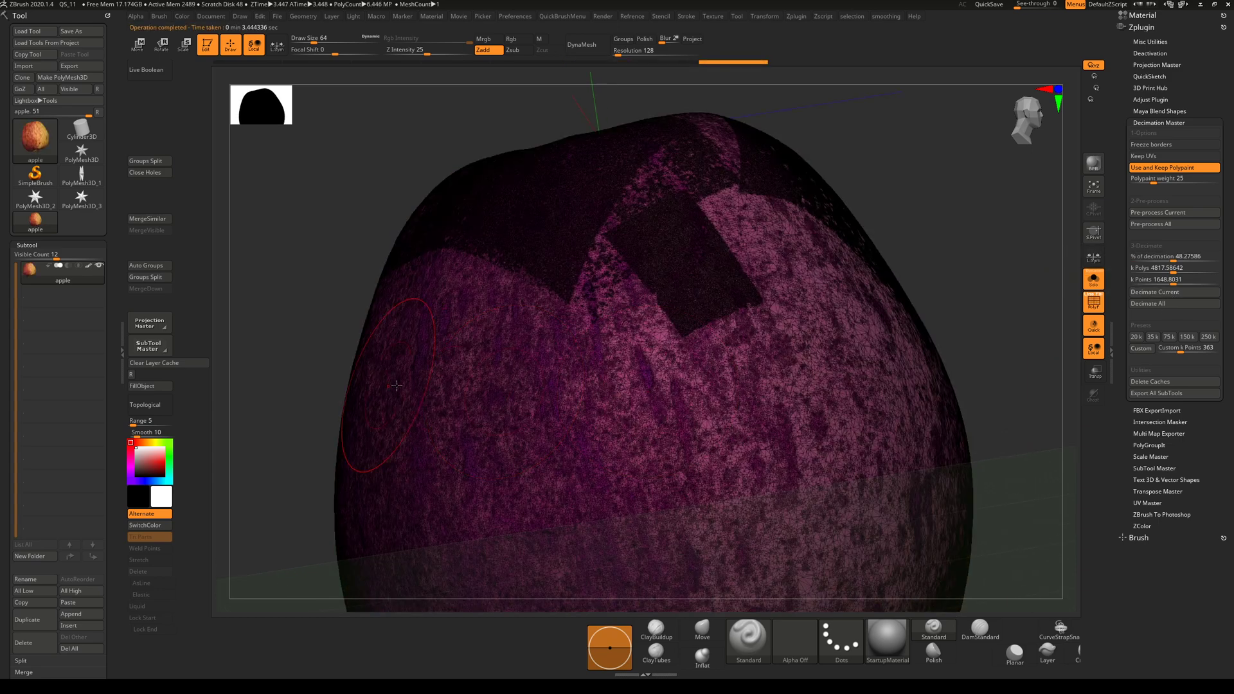
click(90, 266)
key(shift+f)
ctrl+right_drag(790, 394, 731, 256)
drag(732, 255, 925, 259)
ctrl+right_drag(926, 259, 715, 334)
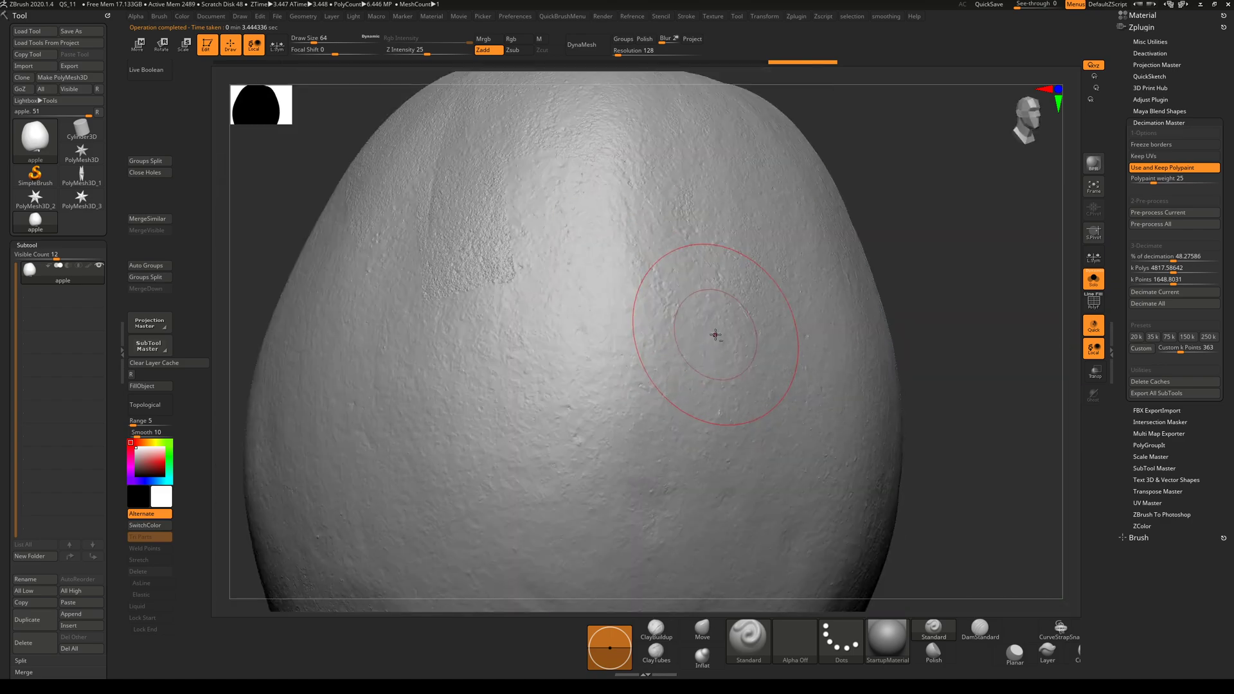
key(shift+f)
key(shift+f)
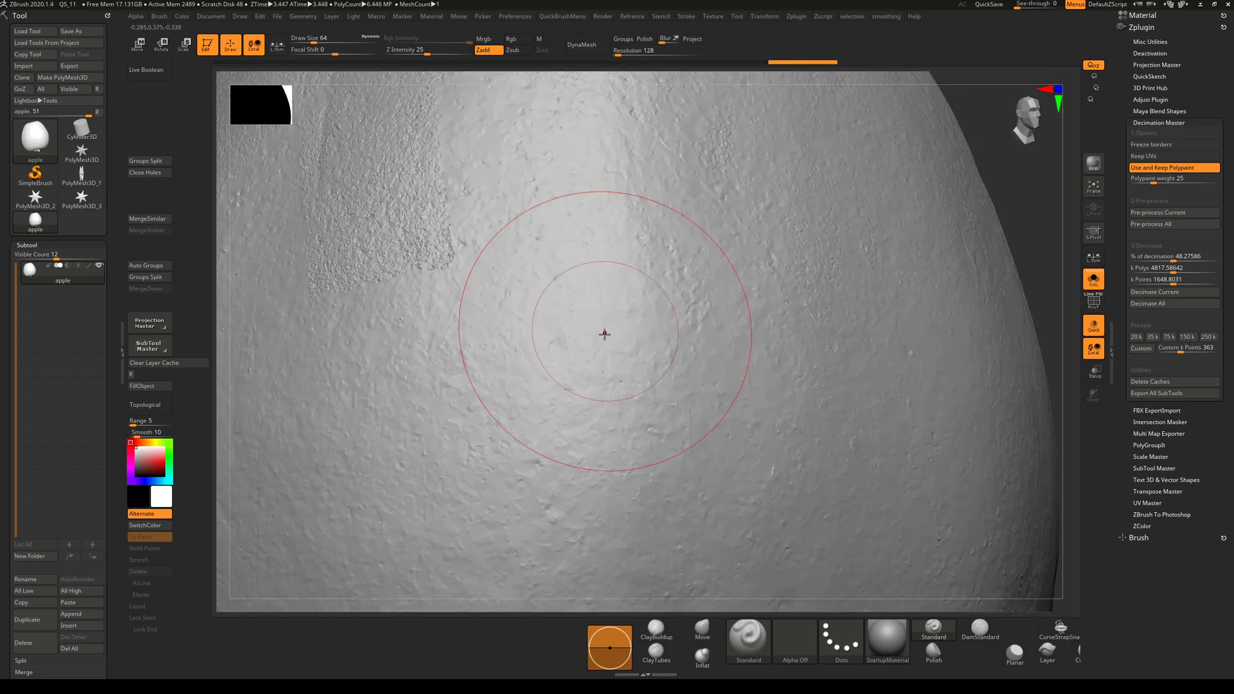
mouse_move(53, 274)
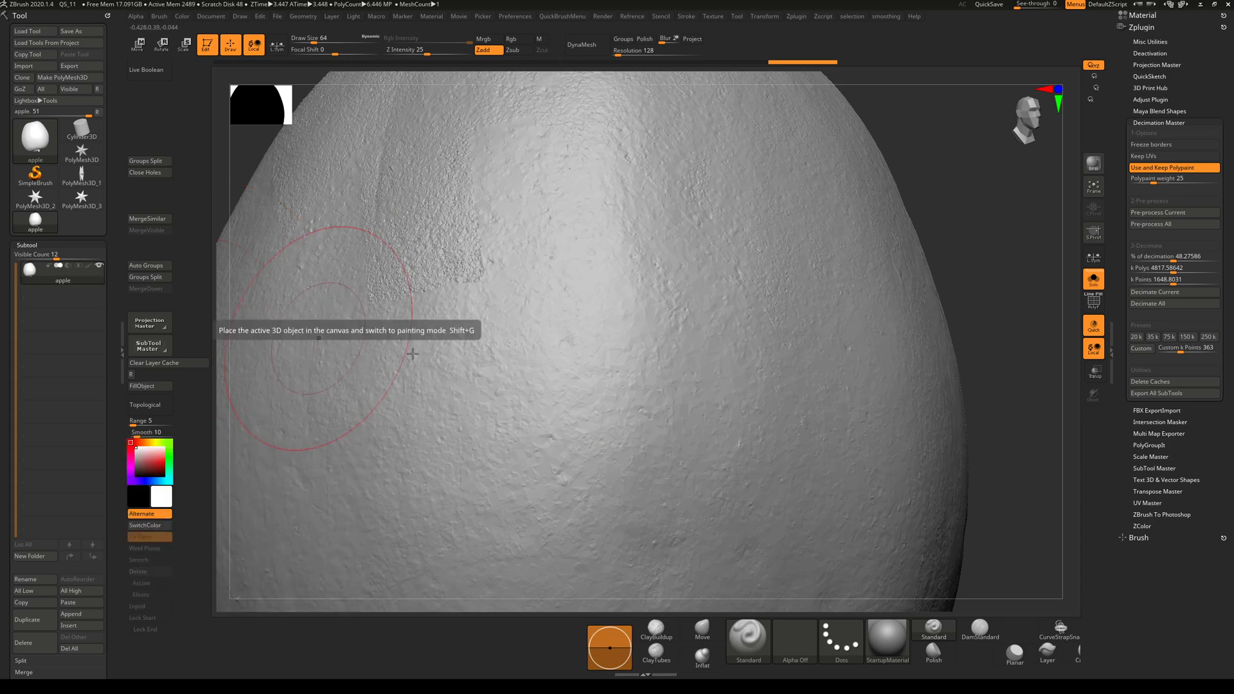
ctrl+right_drag(254, 325, 631, 389)
key(shift+f)
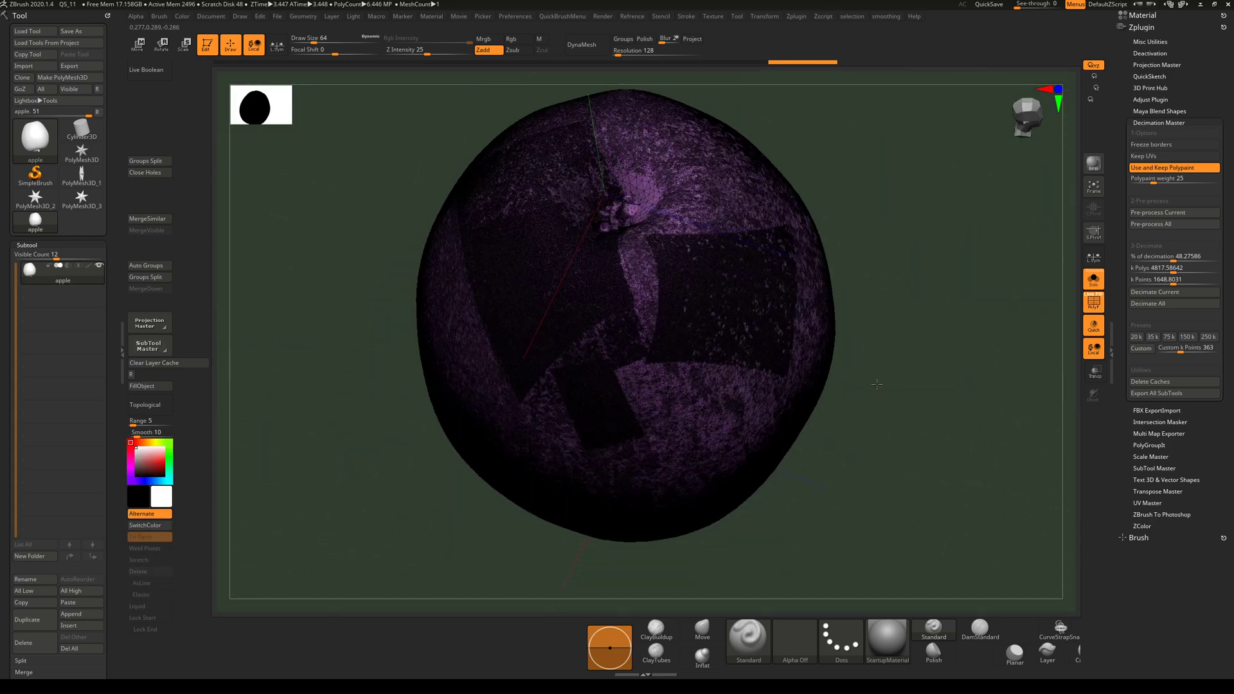
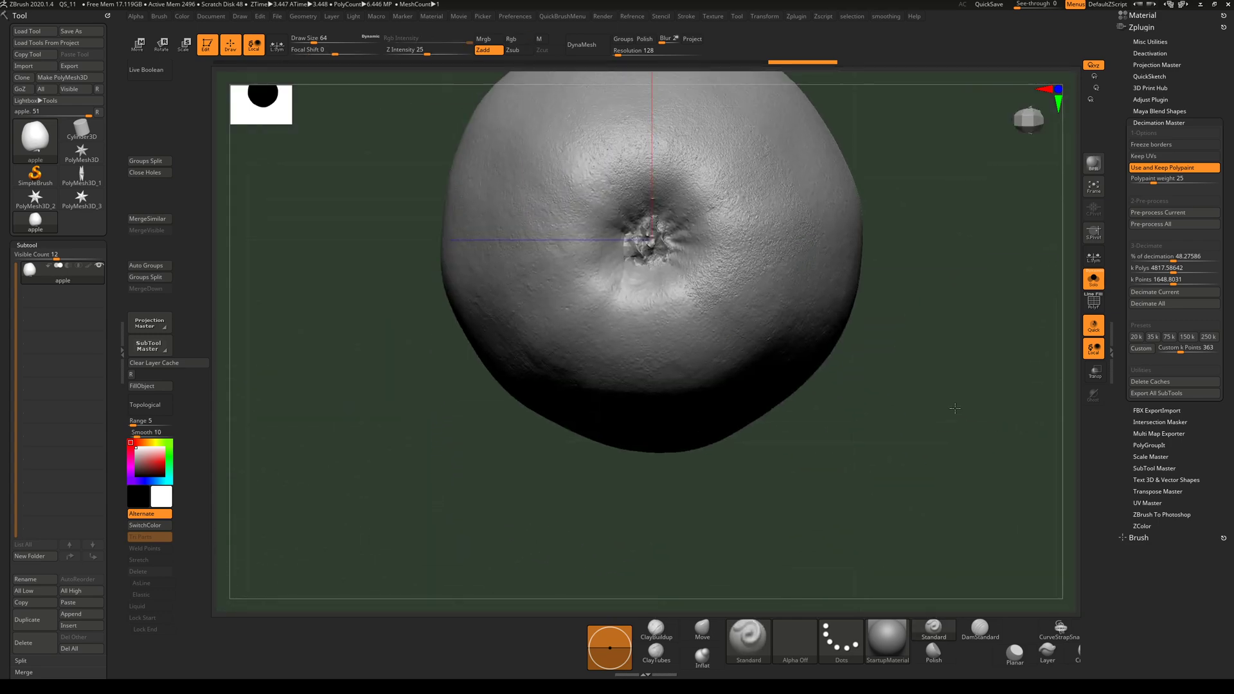
Examine the decimated apple's painted color and polyframe around the stem cavity and on the whole model.
click(88, 265)
alt+drag(343, 392, 437, 405)
key(shift+f)
key(shift+f)
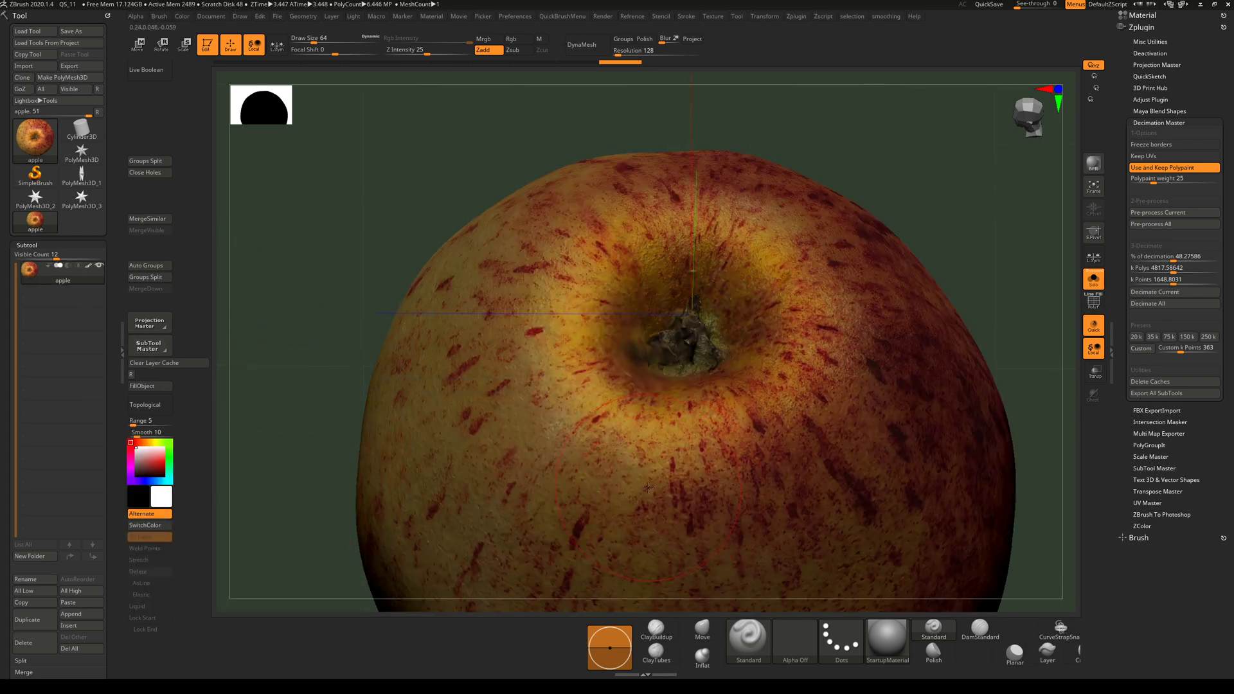
ctrl+right_drag(934, 478, 672, 344)
mouse_move(999, 494)
ctrl+right_down()
mouse_move(1012, 526)
mouse_move(1001, 525)
mouse_move(1001, 491)
ctrl+right_up()
drag(1001, 491, 932, 458)
alt+right_drag(933, 459, 660, 309)
drag(661, 308, 704, 383)
key(shift+f)
drag(933, 386, 918, 490)
drag(901, 315, 950, 410)
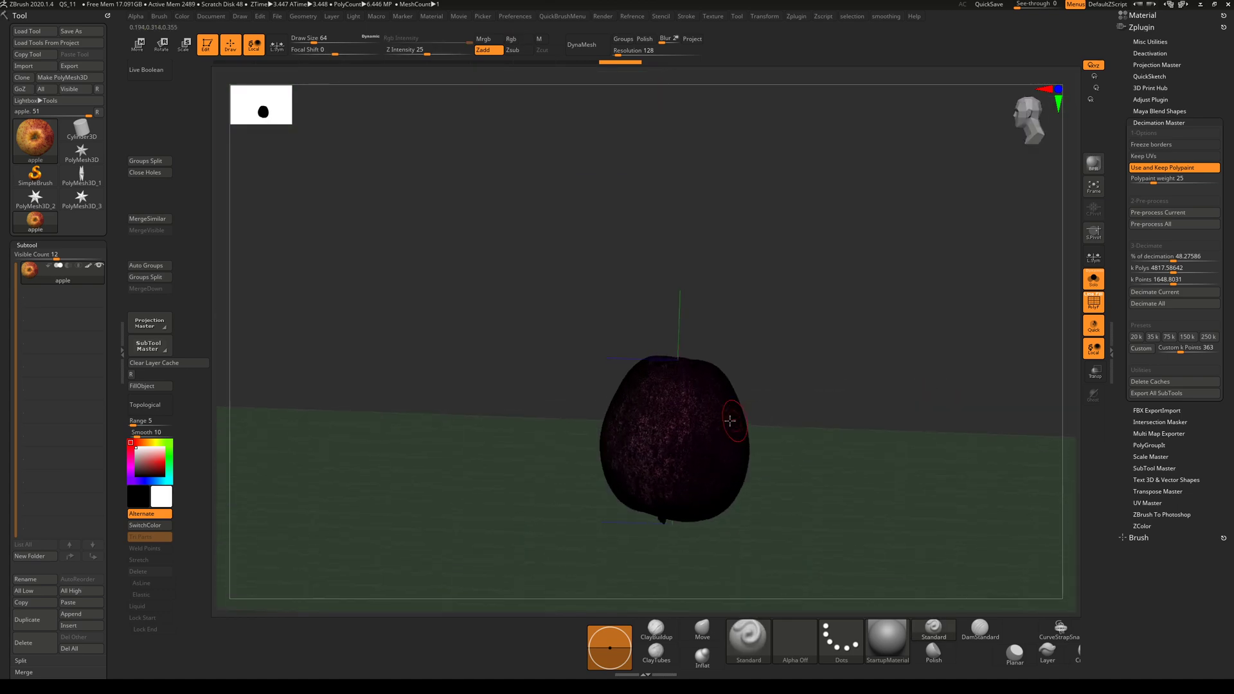
drag(810, 407, 870, 458)
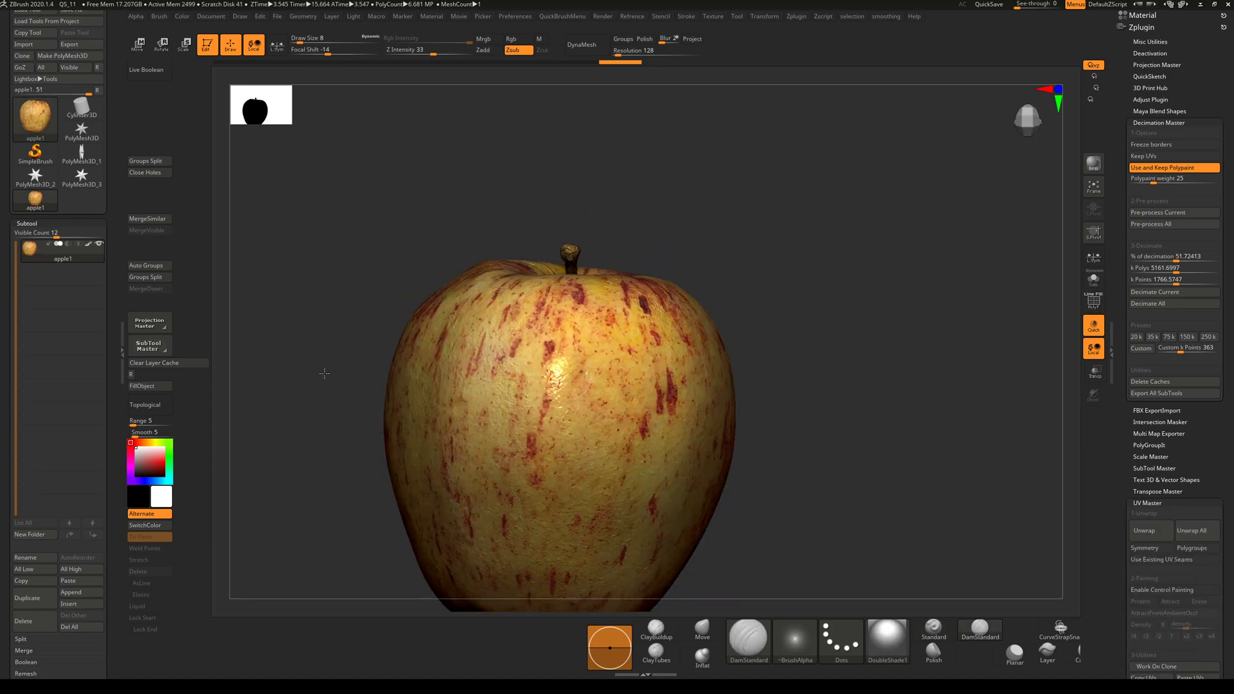
Duplicate the apple1 subtool of the apple model that includes the stem.
drag(325, 373, 823, 393)
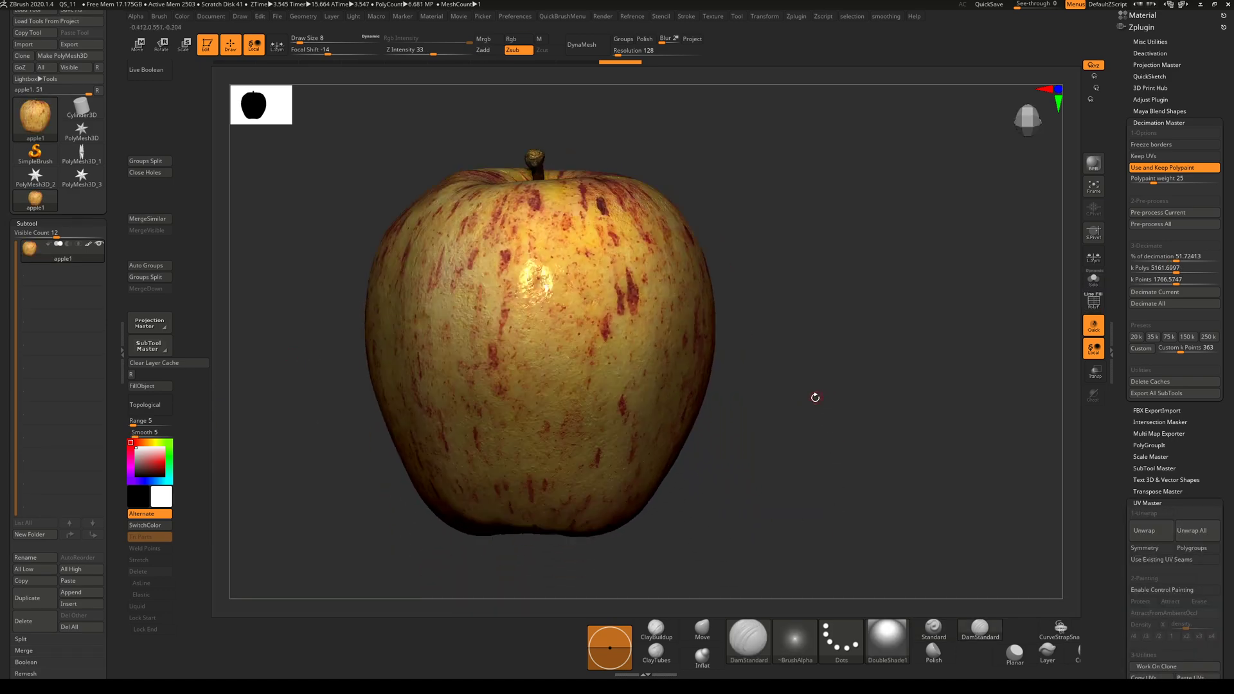
scroll(109, 509, down, 3)
drag(408, 471, 528, 410)
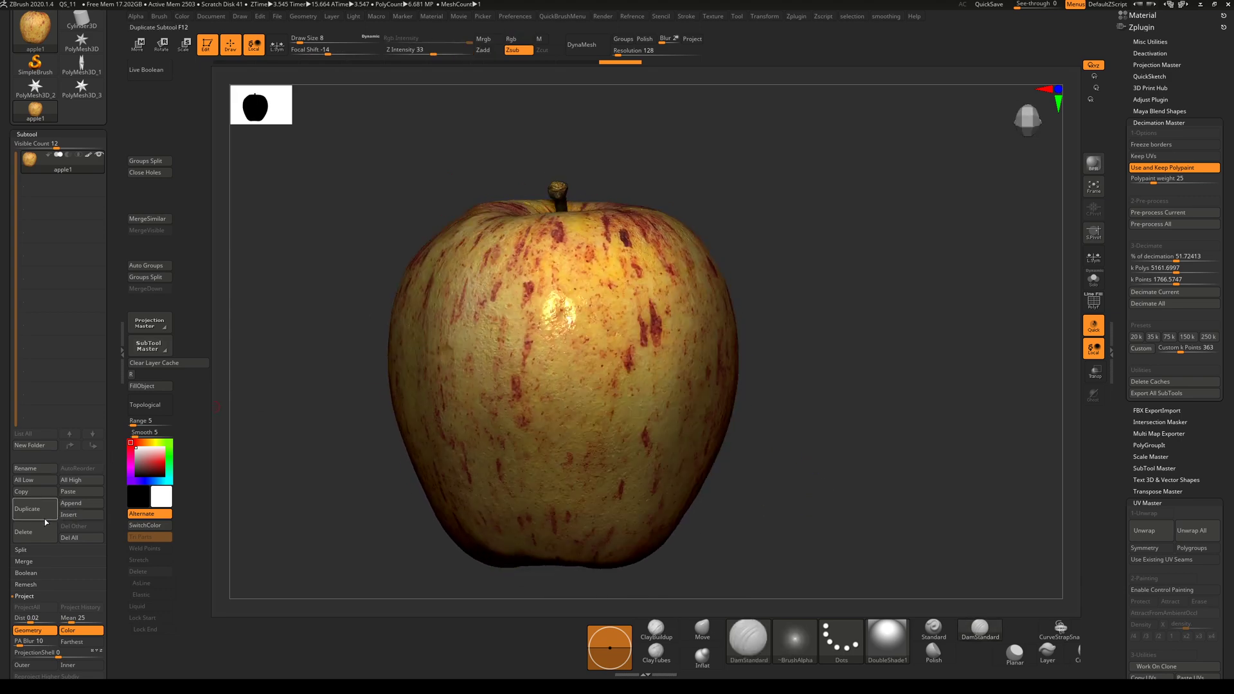
drag(312, 408, 354, 421)
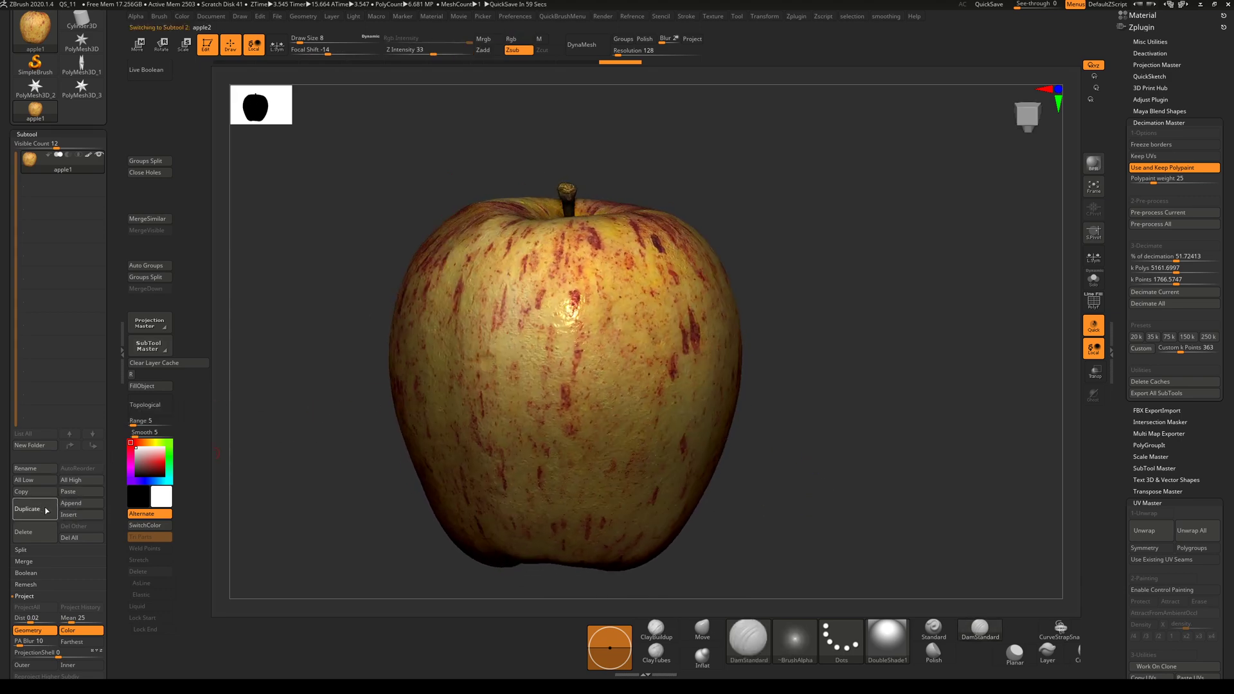
Rename the original apple1 subtool to decimated.
click(45, 182)
click(43, 169)
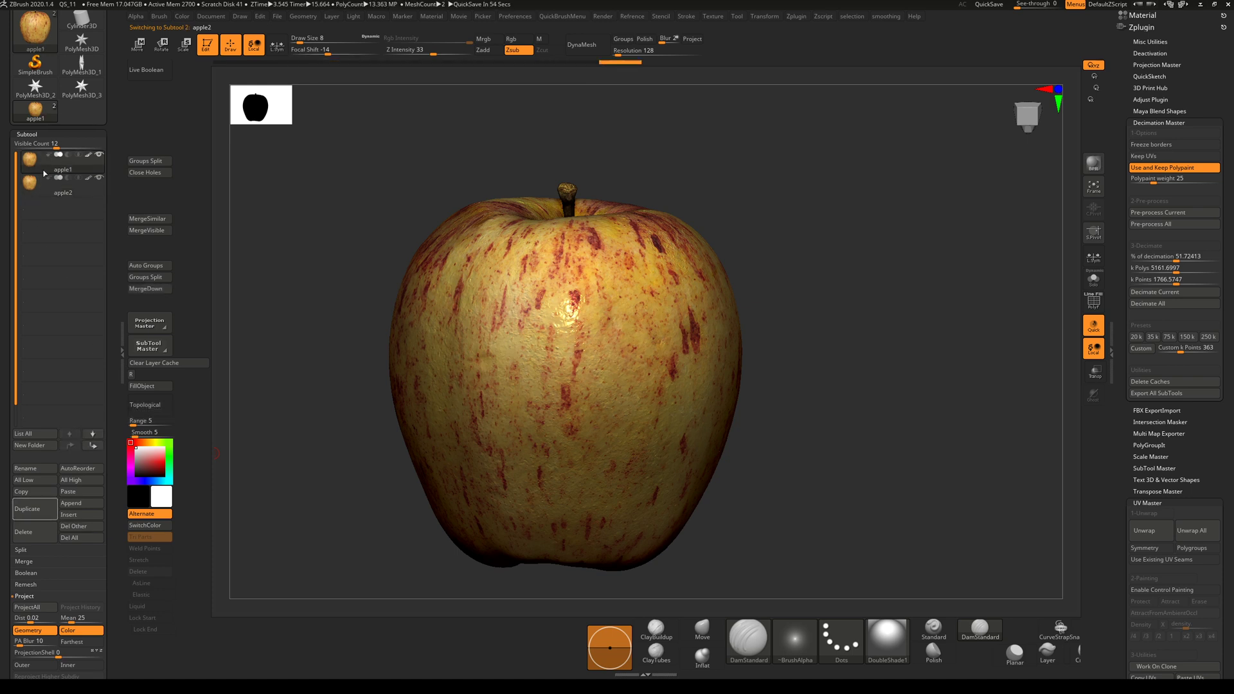
double_click(41, 170)
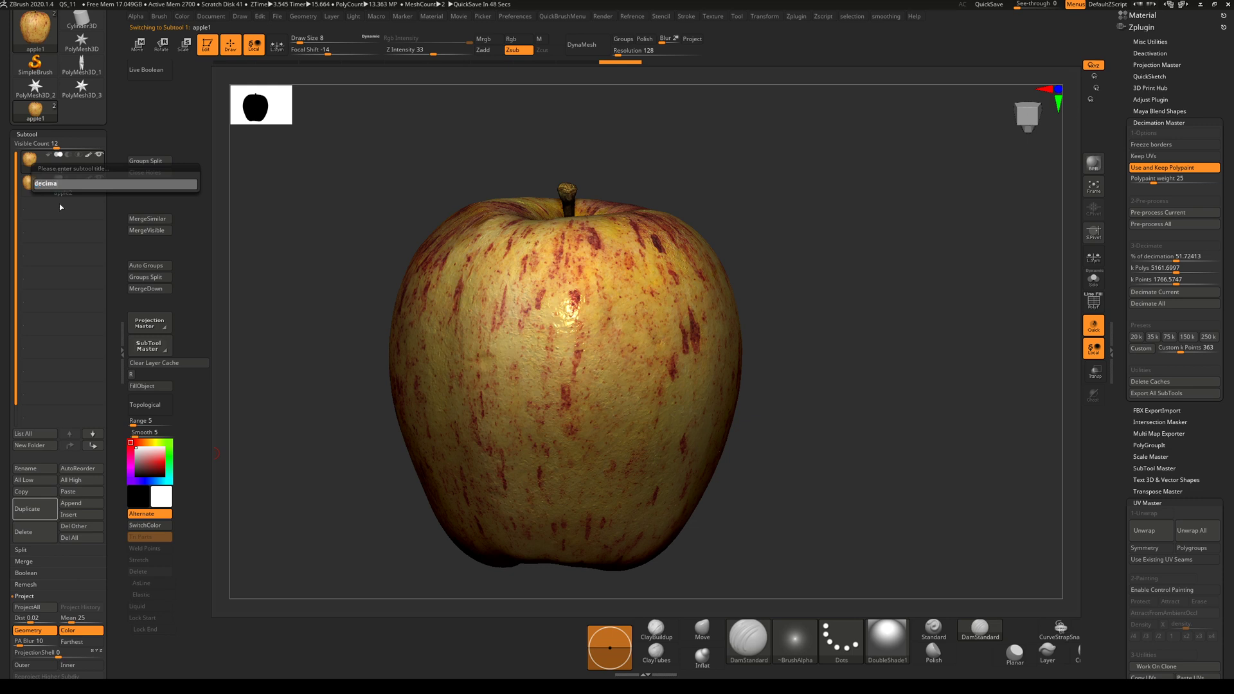
text(decimated)
key(Return)
Rename the duplicated apple2 subtool to lowpoly.
click(50, 192)
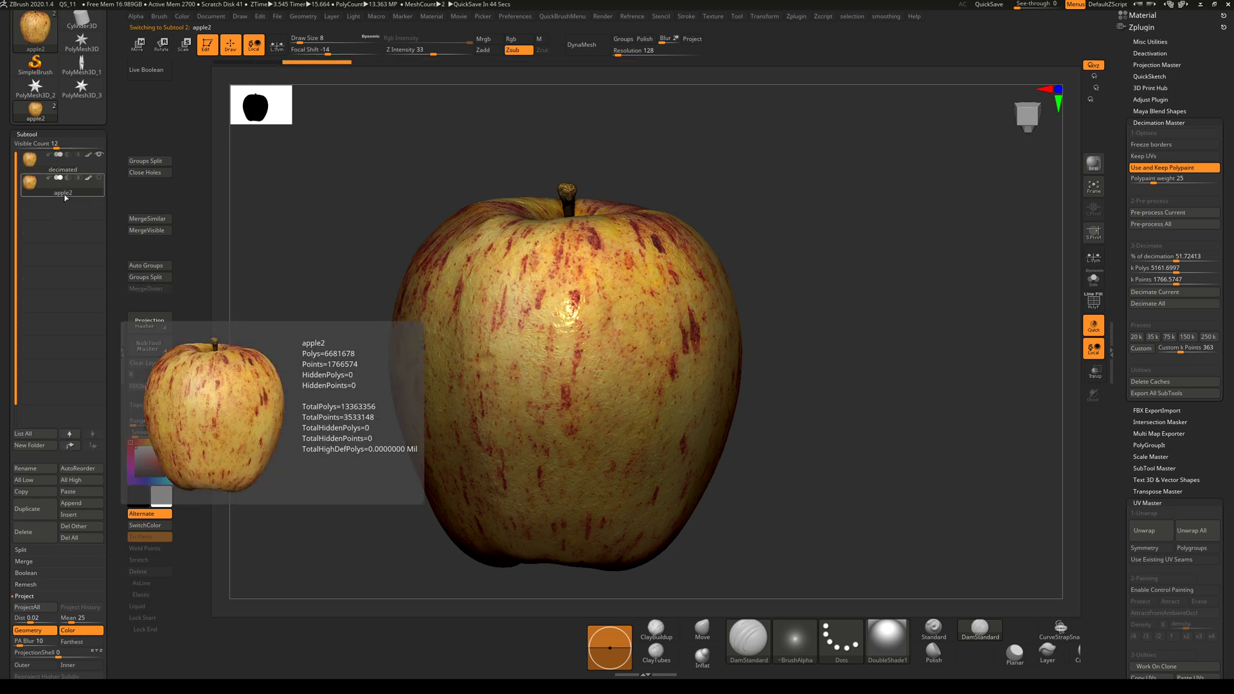
double_click(65, 196)
text(lowpoly)
key(Return)
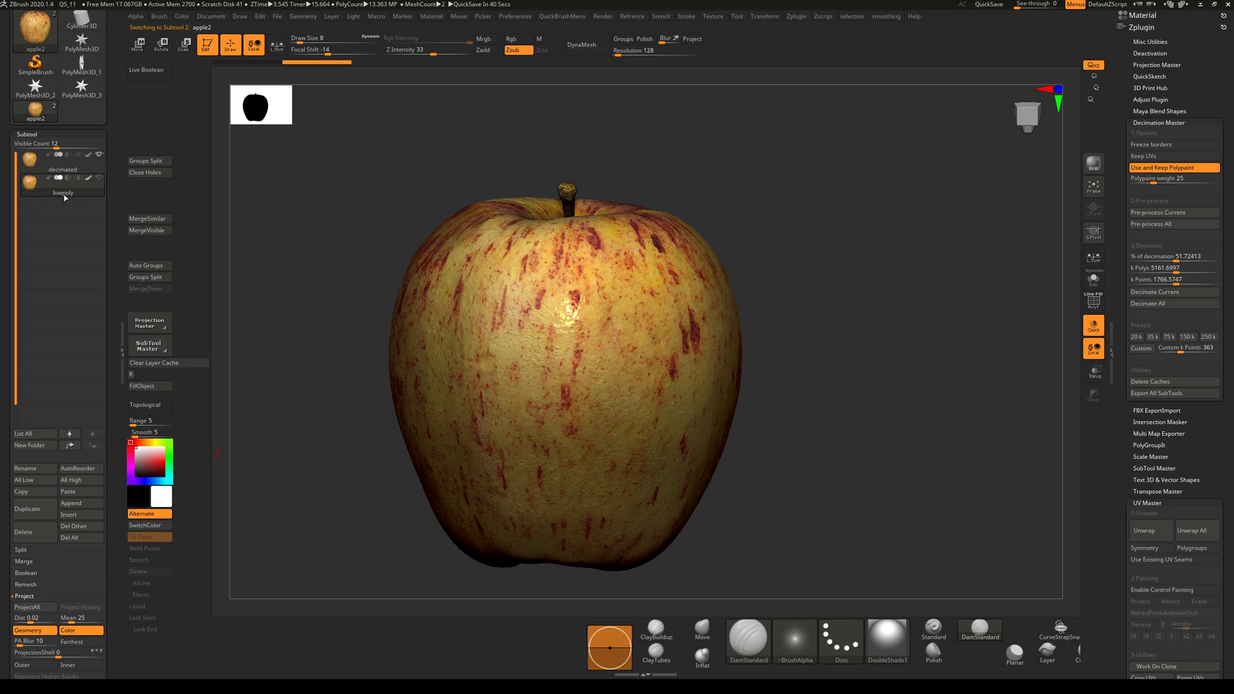
Turn off the polypaint display on the lowpoly subtool and show its polyframe.
key(shift+f)
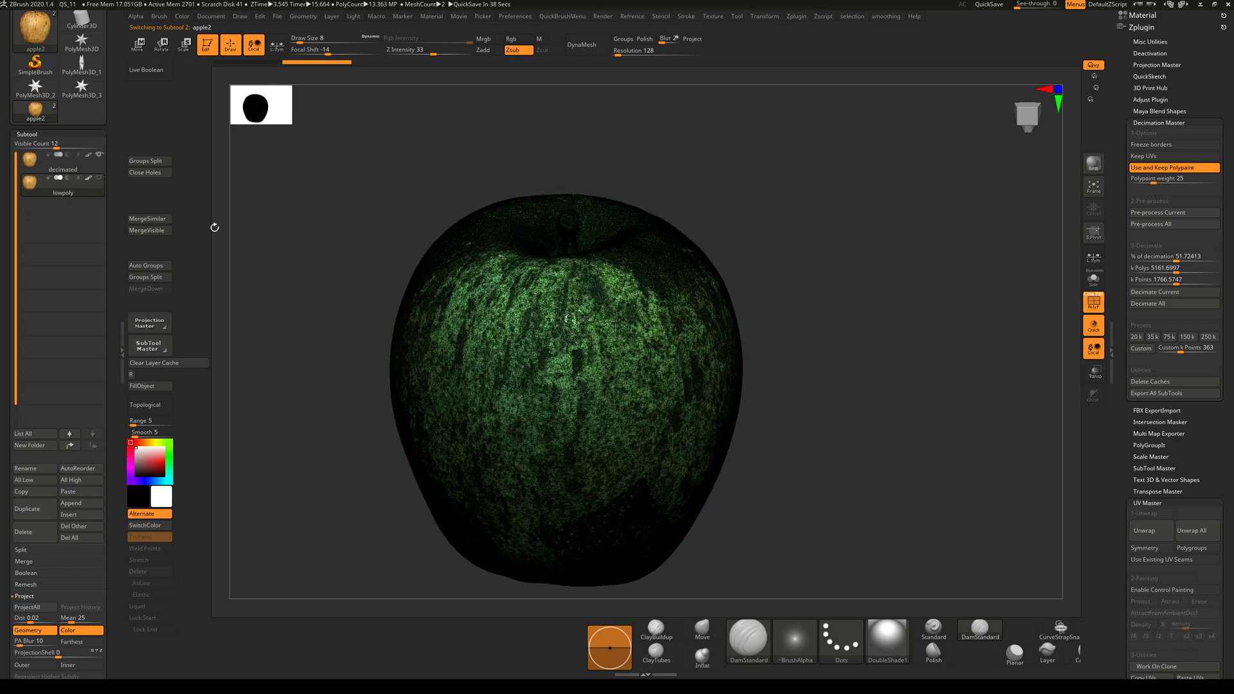
key(shift+f)
drag(785, 278, 810, 386)
drag(880, 346, 868, 344)
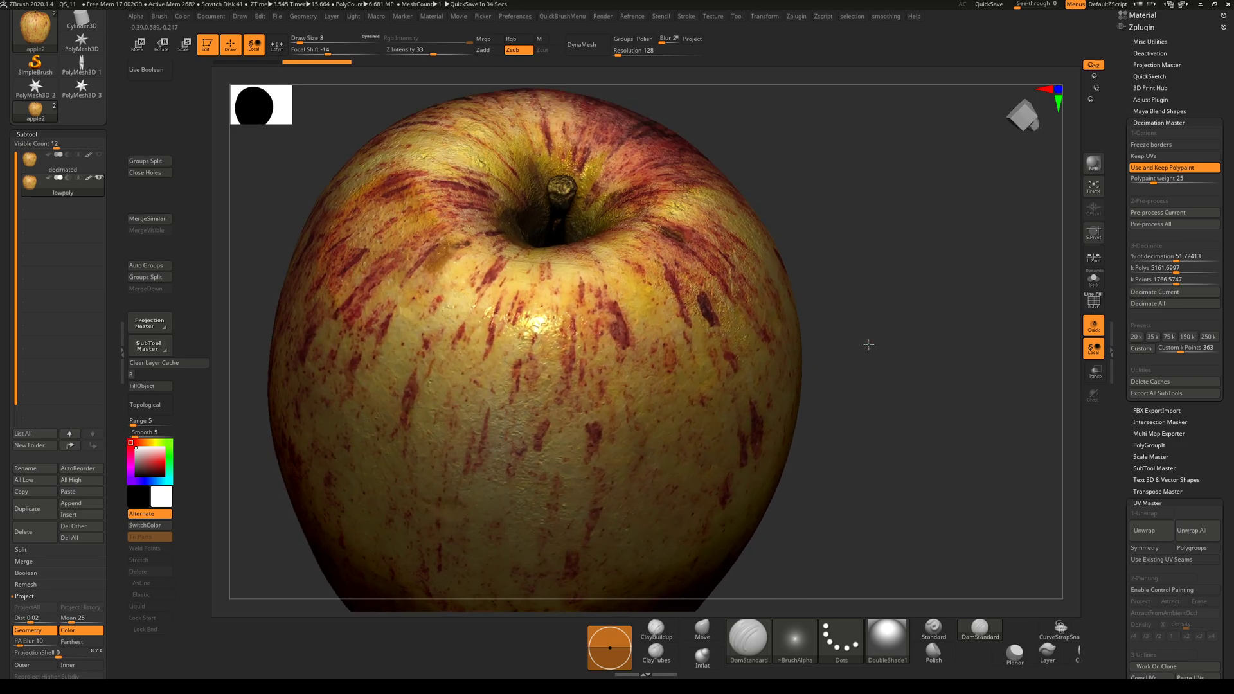
key(shift+f)
click(89, 177)
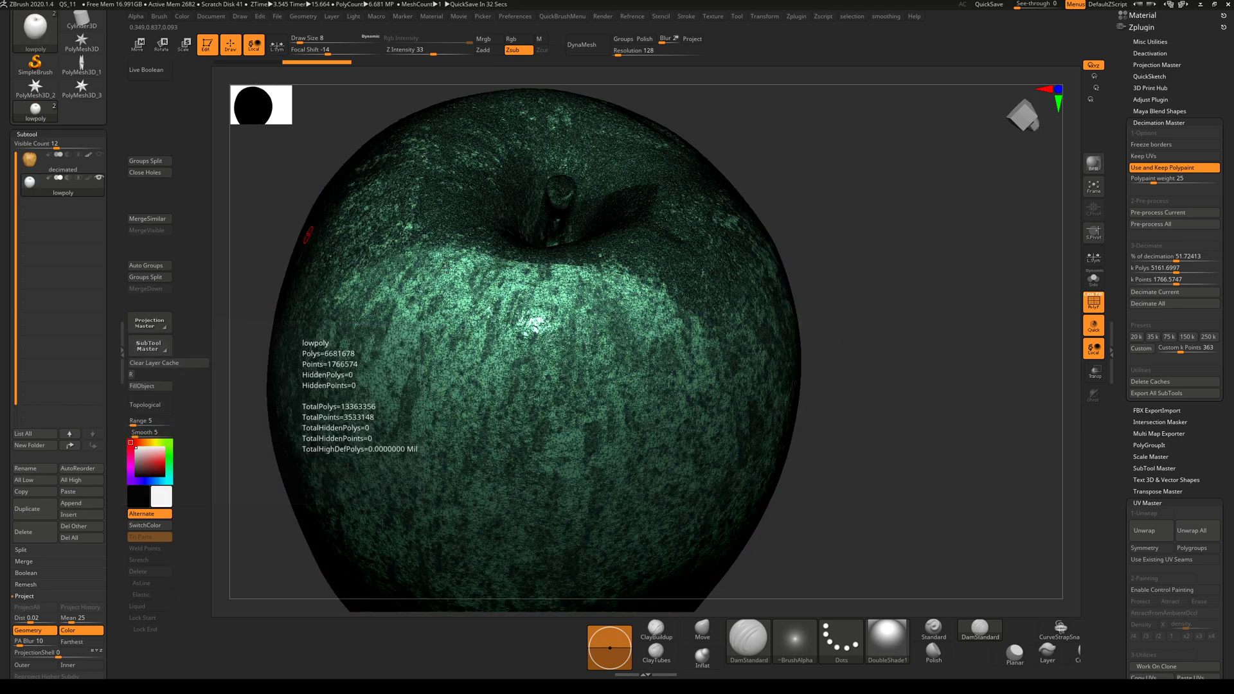
Polish the surface of the lowpoly subtool with the Polish deformation.
drag(887, 383, 832, 379)
key(shift+f)
ctrl+right_drag(469, 300, 469, 269)
drag(791, 309, 774, 363)
key(g)
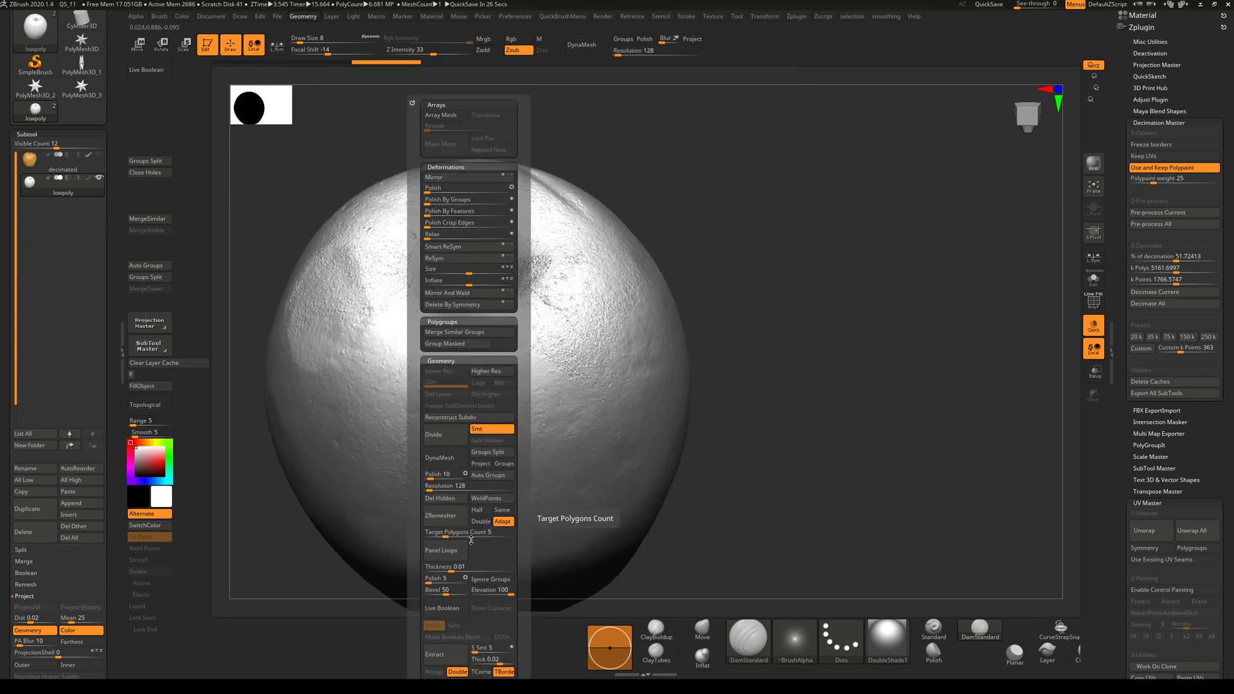
click(456, 192)
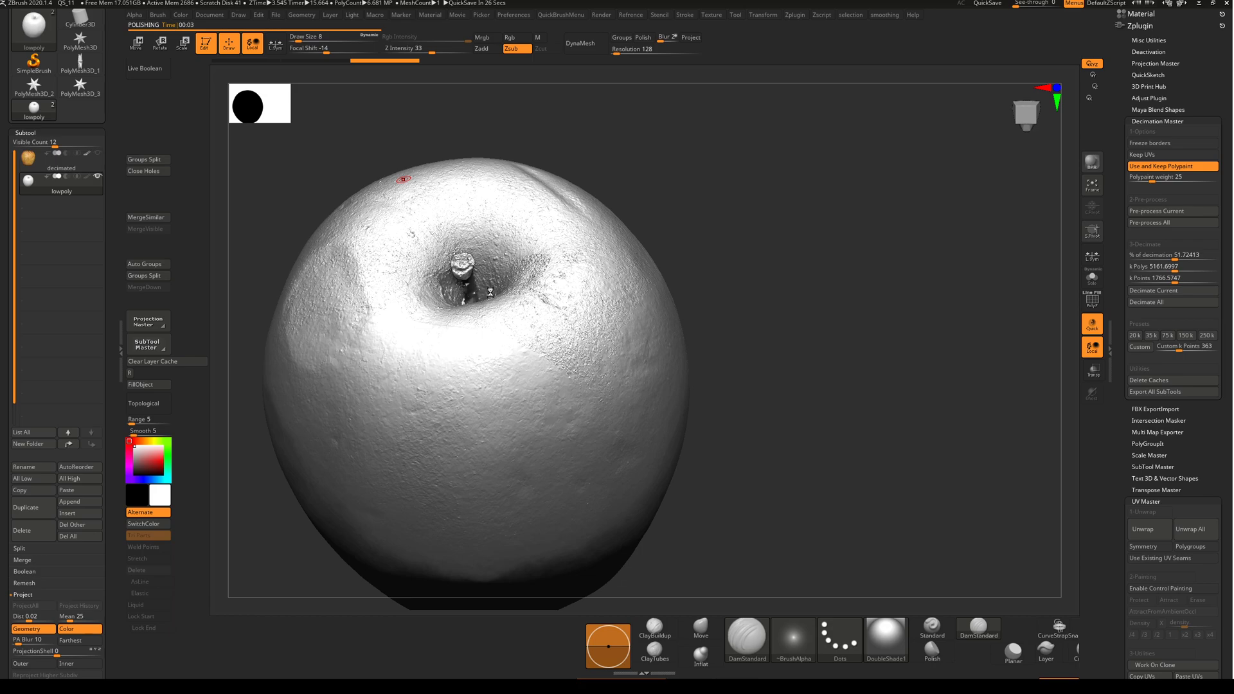
Examine the polished apple mesh around the stem cavity, with and without the polyframe.
scroll(493, 286, up, 5)
key(shift+f)
scroll(500, 290, down, 3)
key(shift+f)
drag(857, 300, 868, 340)
key(shift+f)
scroll(504, 477, down, 3)
key(shift+f)
scroll(548, 415, up, 2)
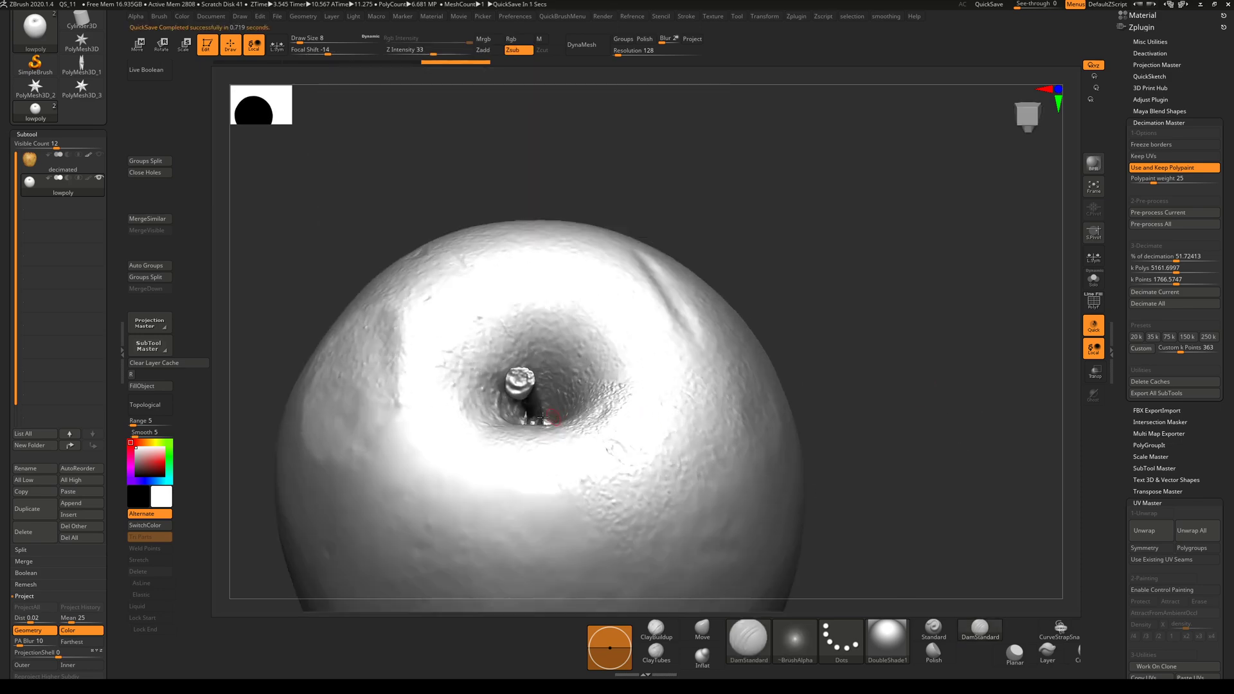
scroll(551, 415, up, 2)
key(shift+f)
scroll(551, 415, up, 1)
key(shift+f)
scroll(548, 419, up, 3)
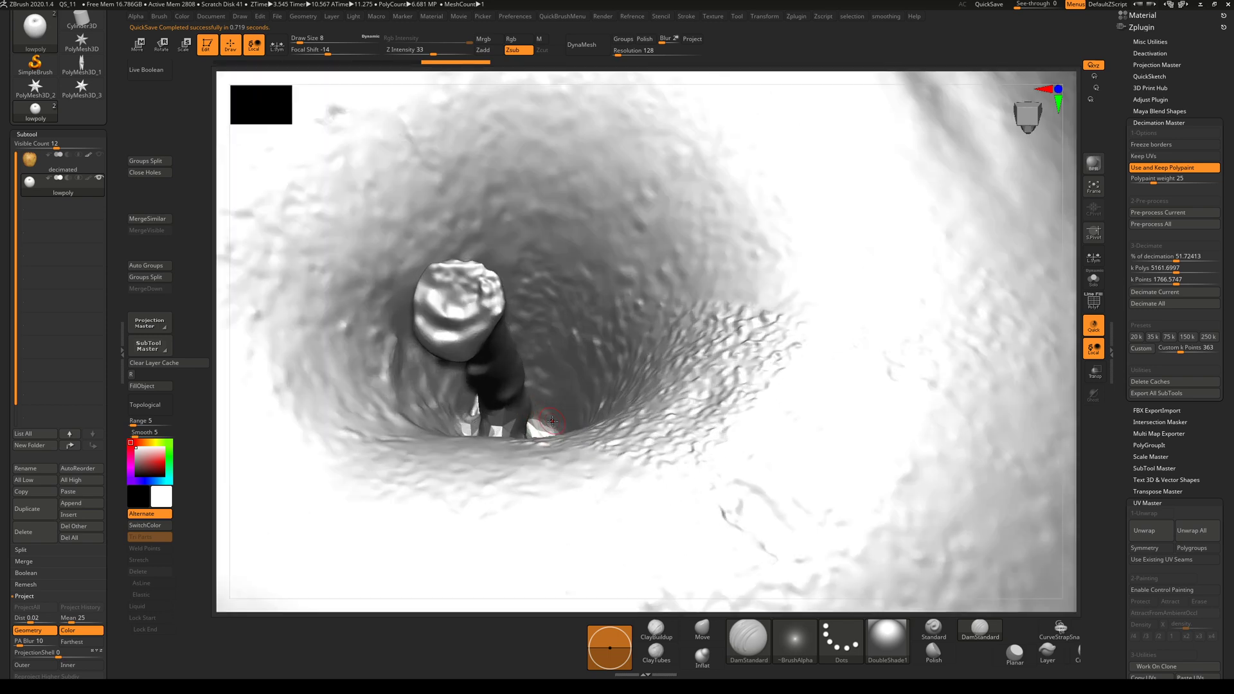
Remesh the lowpoly subtool with ZRemesher at a target polygon count of 14.9121 and check its polyframe around the stem.
key(g)
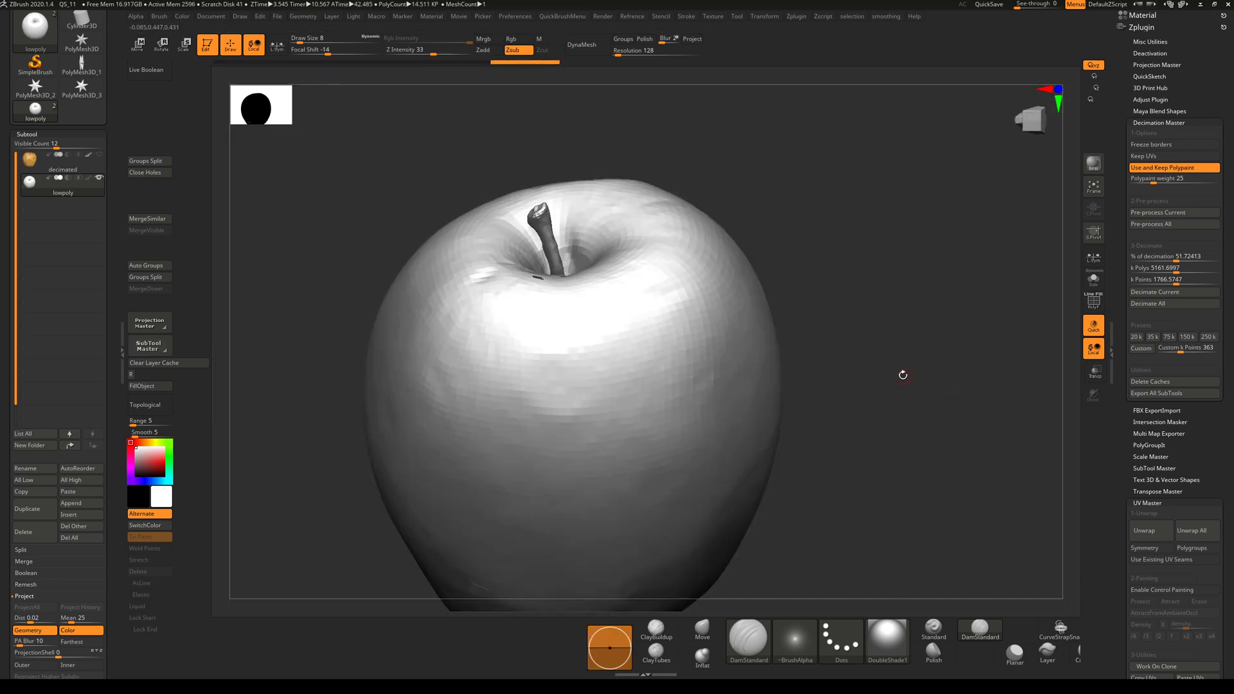
key(shift+f)
drag(811, 452, 501, 419)
key(shift+f)
key(shift+f)
ctrl+right_drag(458, 436, 788, 505)
drag(788, 505, 765, 390)
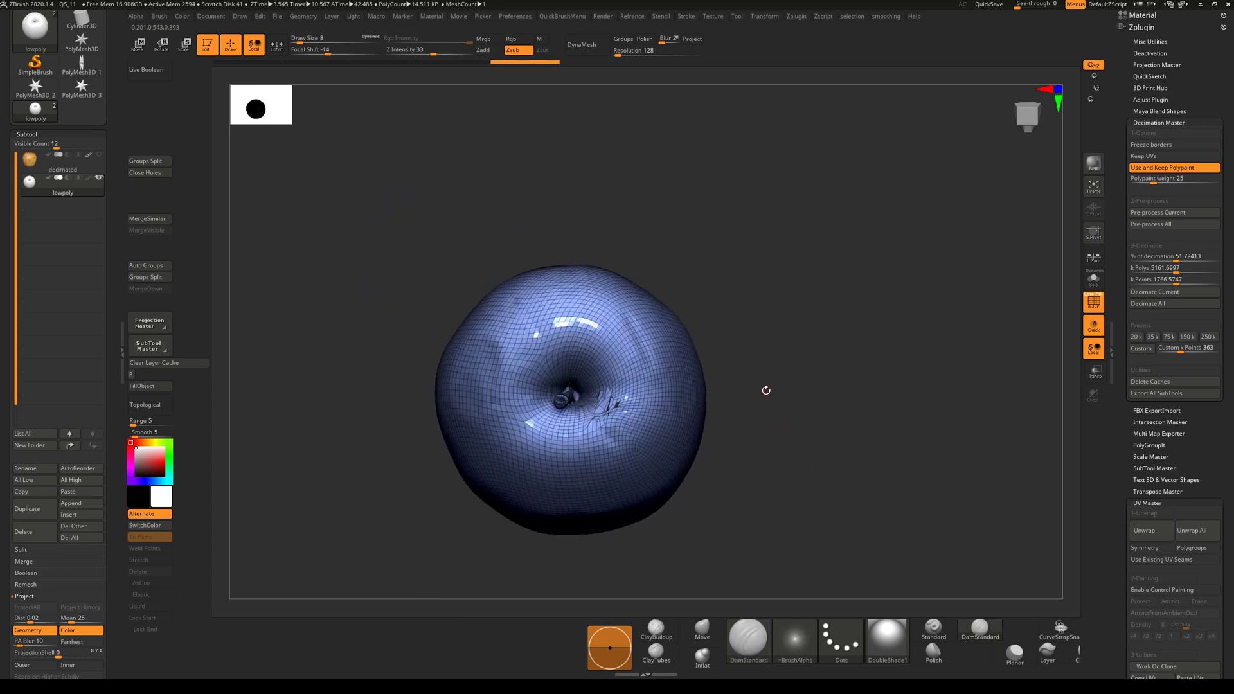
Close the holes in the lowpoly mesh and run ZRemesher on it again with the same target polygon count.
click(149, 173)
ctrl+right_drag(580, 373, 822, 314)
drag(821, 314, 890, 315)
key(g)
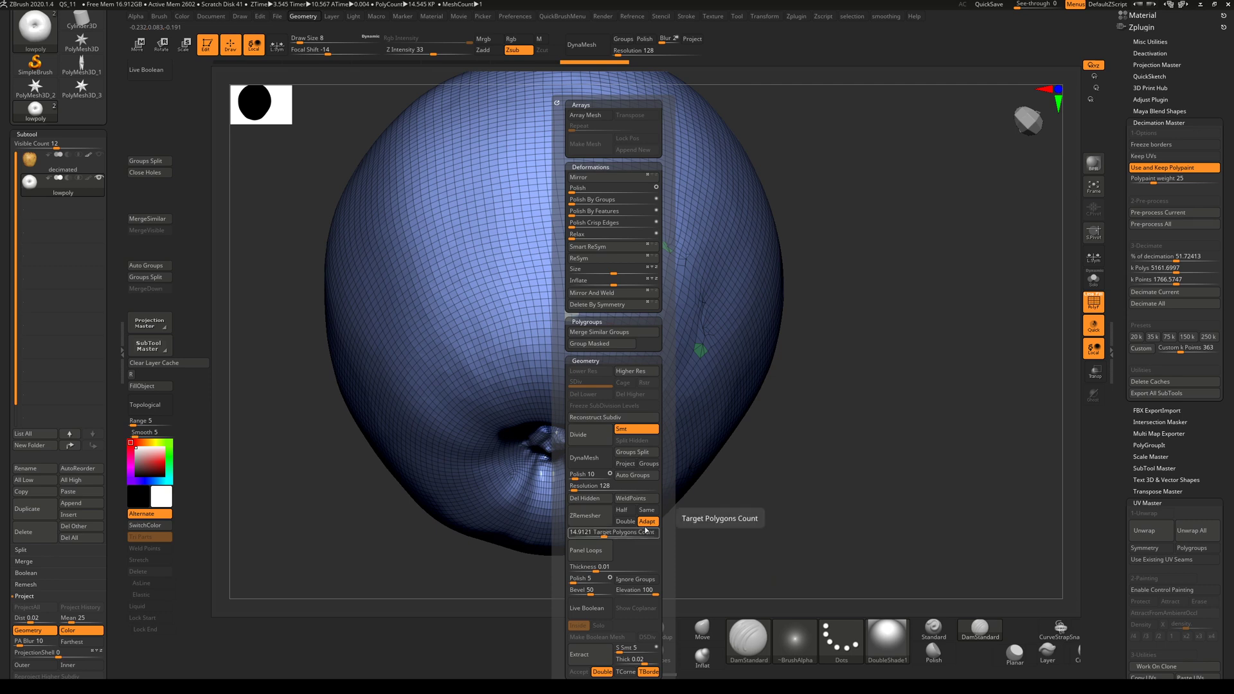
click(595, 523)
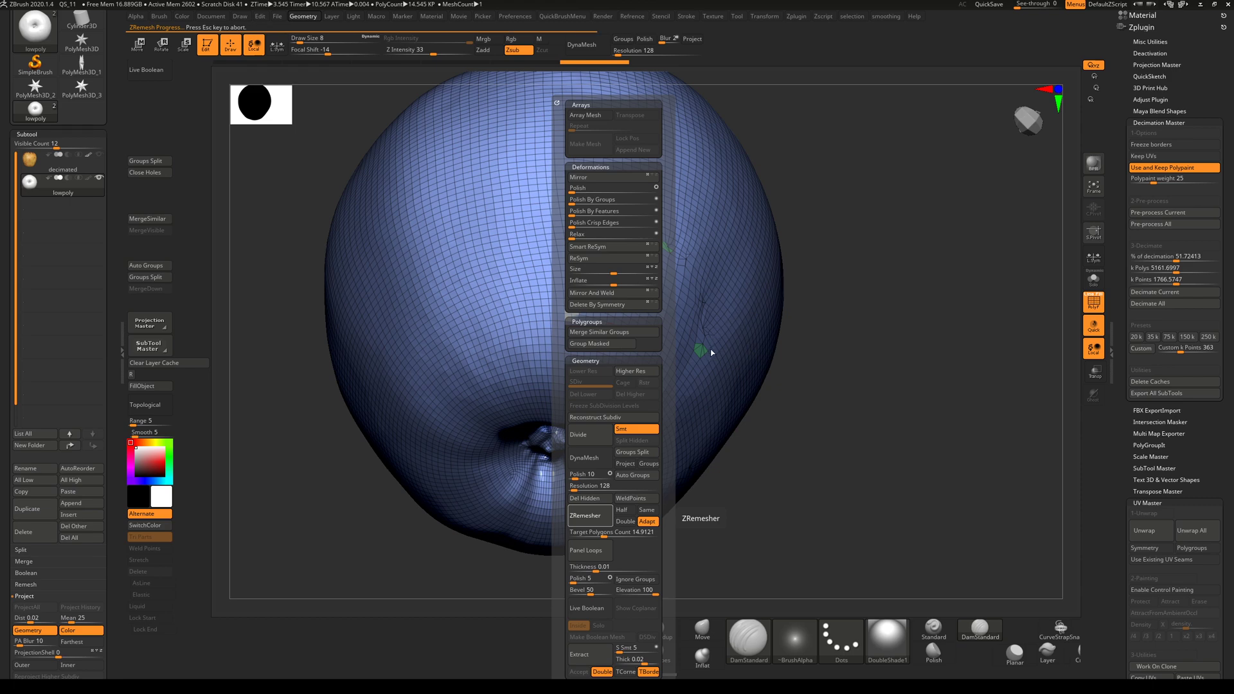
Smooth the crease beside the stem cavity on the lowpoly apple.
drag(889, 384, 905, 566)
shift+drag(628, 391, 596, 411)
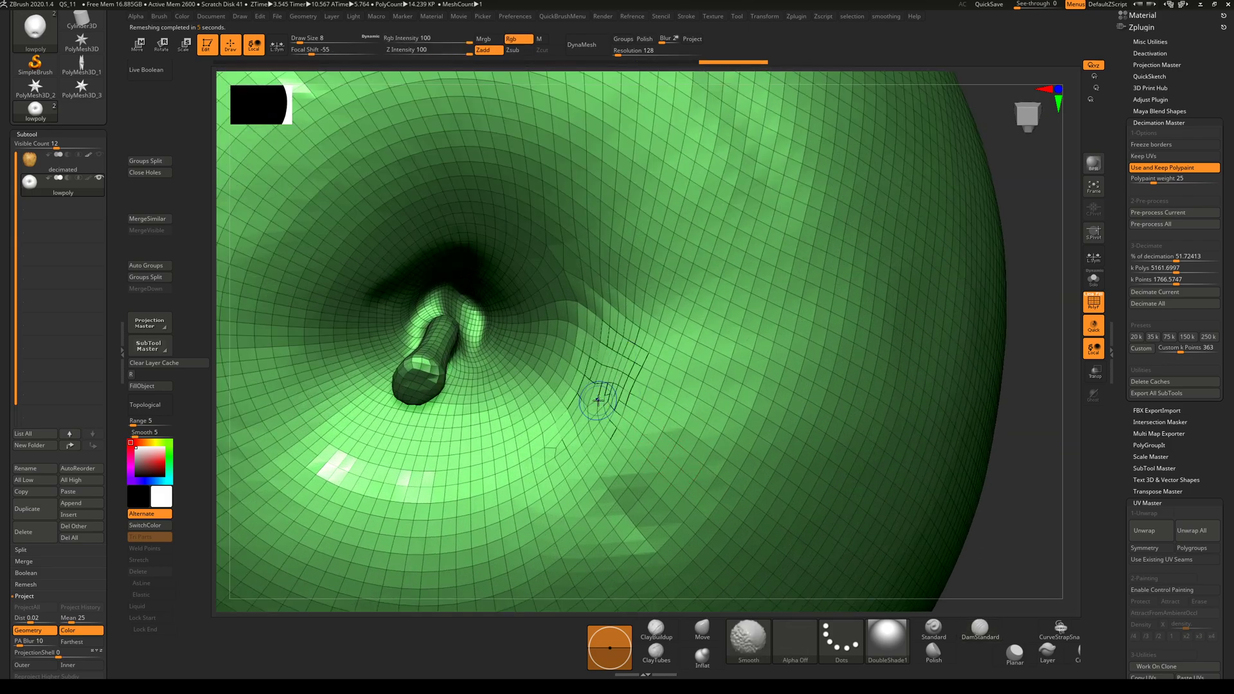
scroll(598, 456, down, 5)
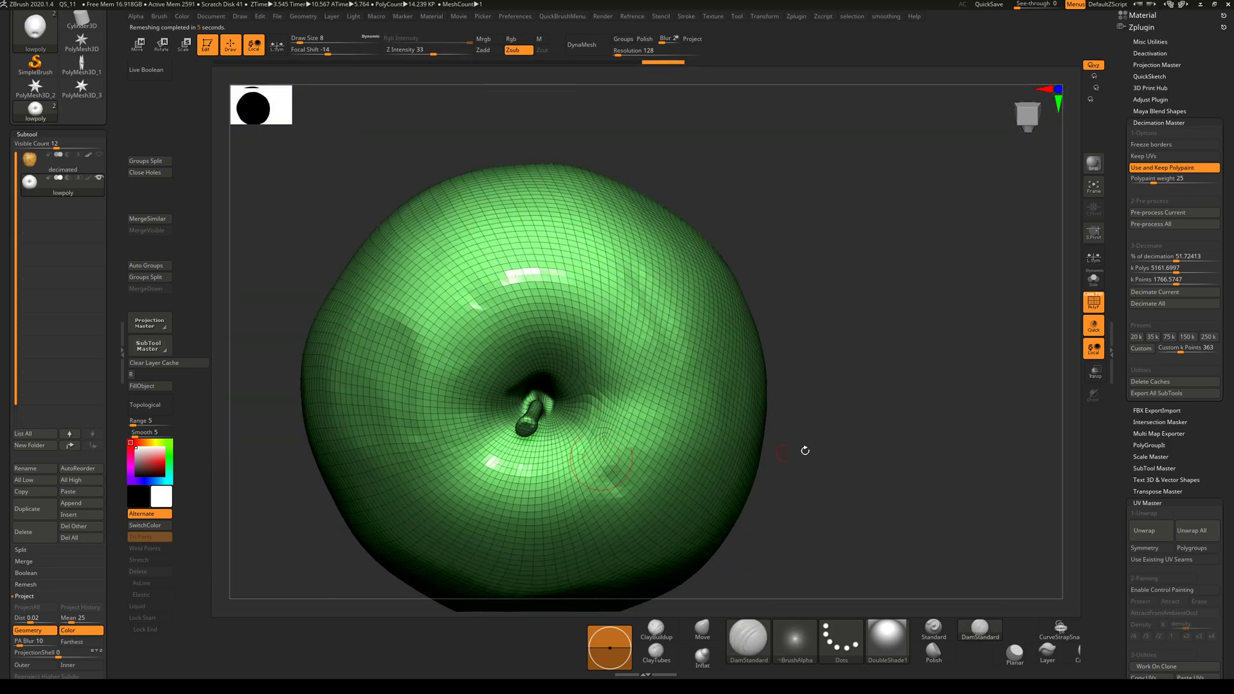
Examine the remeshed apple's underside and stem cavity without the polyframe.
drag(805, 450, 540, 355)
key(shift+f)
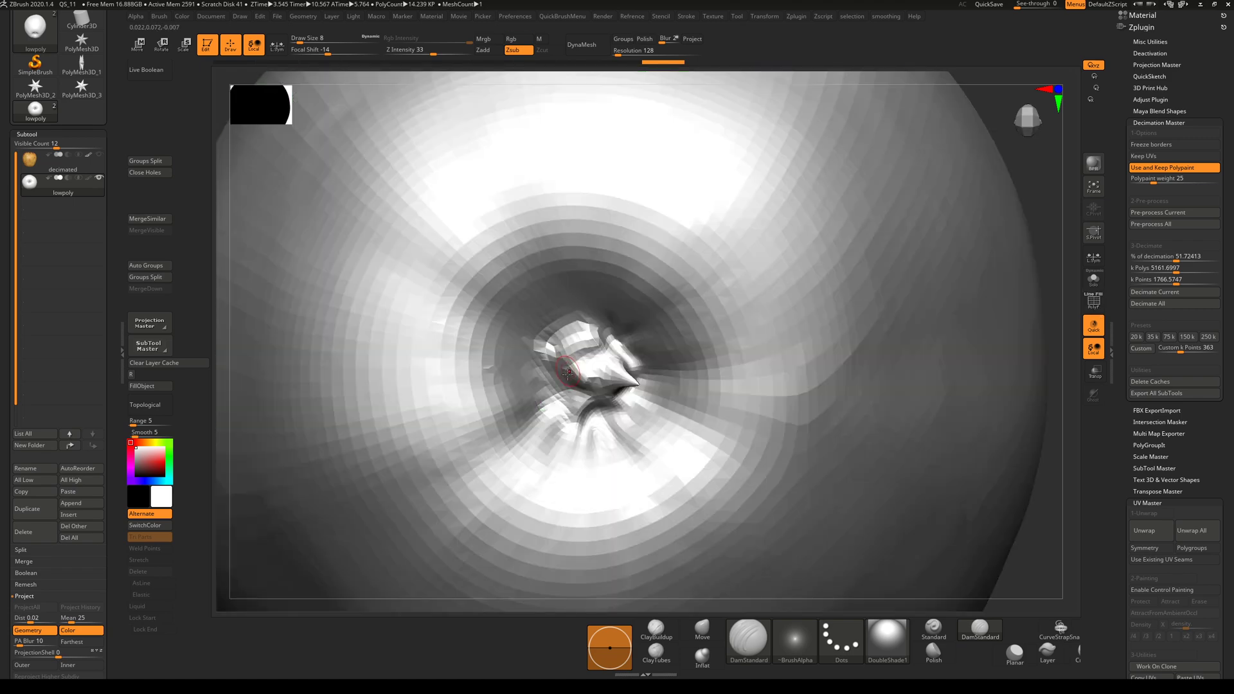
ctrl+right_drag(565, 361, 805, 287)
mouse_move(804, 287)
shift+mouse_down()
mouse_move(786, 419)
mouse_move(771, 389)
shift+mouse_up()
scroll(607, 300, up, 5)
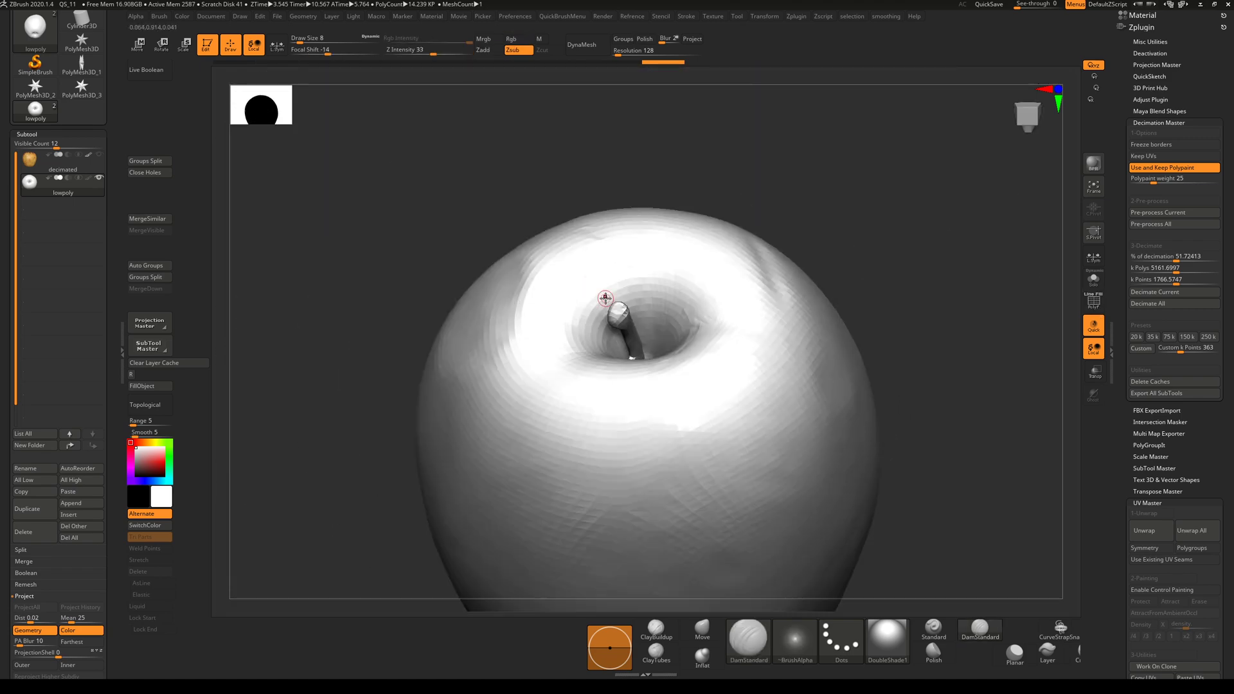
mouse_move(867, 275)
right_down()
mouse_move(966, 264)
mouse_move(962, 311)
mouse_move(983, 345)
mouse_move(961, 307)
mouse_move(973, 328)
mouse_move(970, 270)
mouse_move(986, 326)
mouse_move(893, 386)
mouse_move(835, 258)
right_up()
key(shift+f)
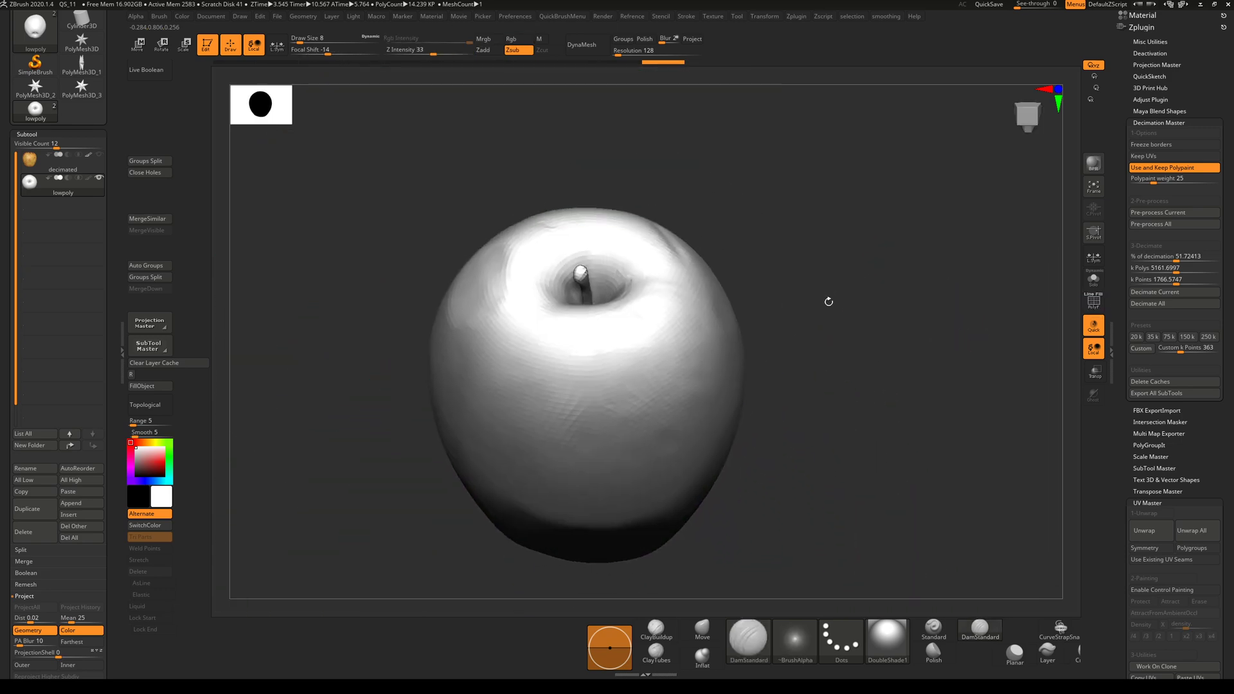
right_drag(822, 346, 823, 362)
ctrl+right_drag(815, 316, 609, 319)
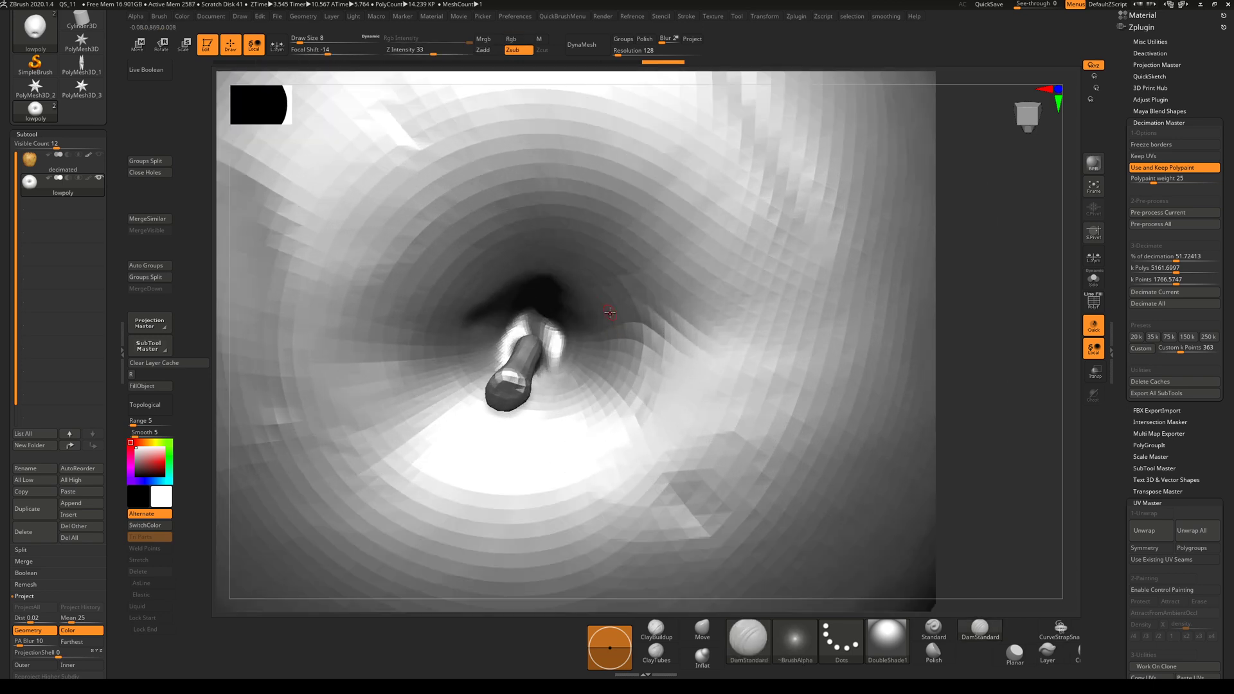
ctrl+right_drag(681, 371, 835, 402)
alt+right_drag(835, 402, 489, 247)
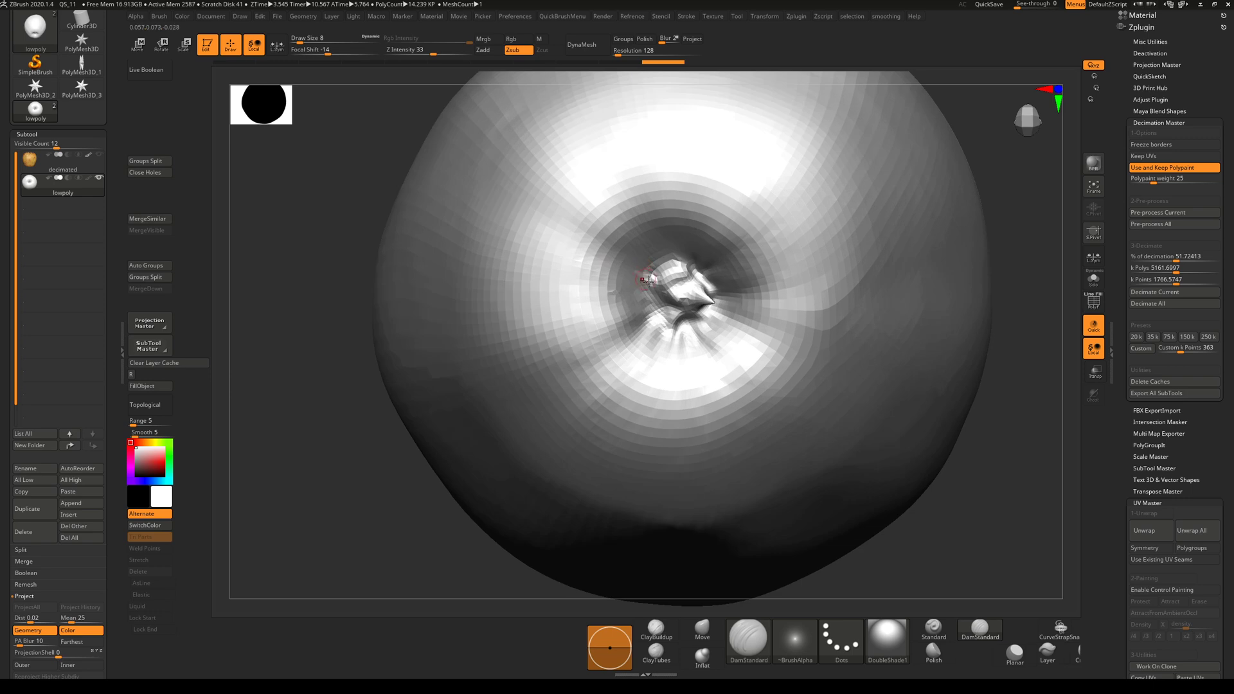
Examine the whole lowpoly apple's shape and its topology with the polyframe displayed.
scroll(671, 320, down, 5)
shift+drag(818, 257, 749, 458)
alt+right_drag(749, 458, 733, 357)
ctrl+right_drag(648, 336, 727, 293)
mouse_move(815, 245)
right_down()
mouse_move(816, 287)
mouse_move(759, 350)
right_up()
key(shift+f)
drag(857, 261, 870, 339)
ctrl+right_drag(870, 338, 783, 348)
drag(783, 347, 738, 329)
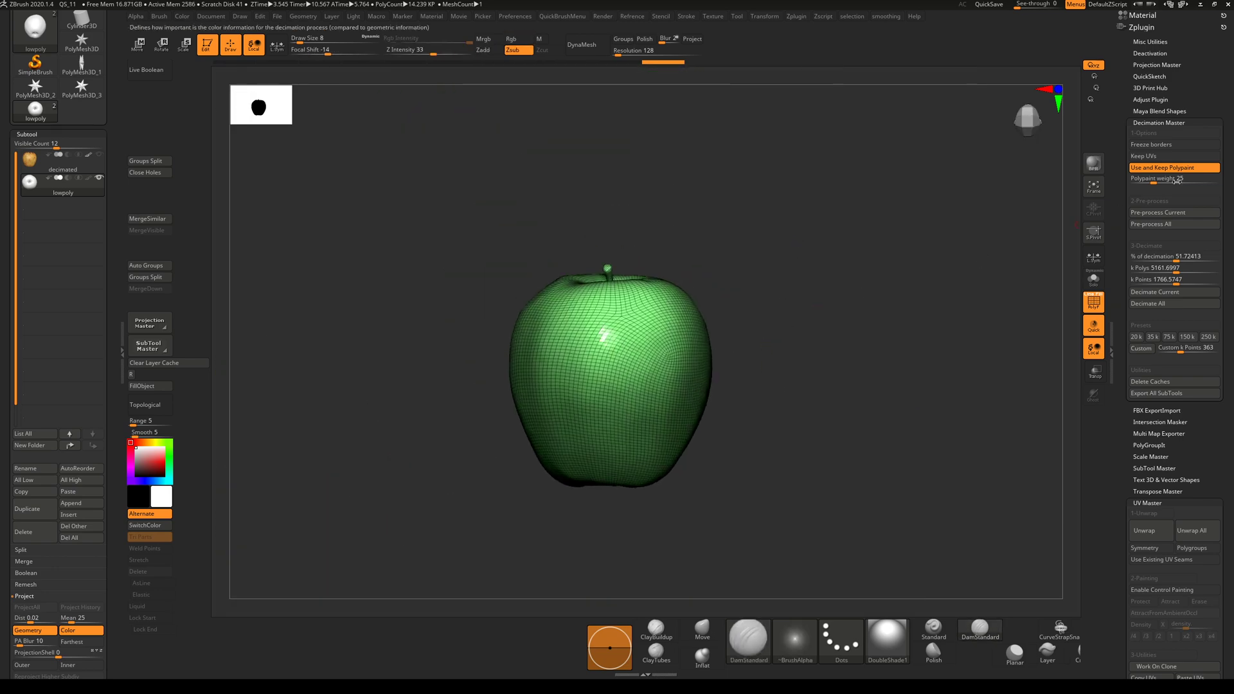
Collapse the Decimation Master options and unwrap the lowpoly apple's UVs with UV Master.
click(1156, 122)
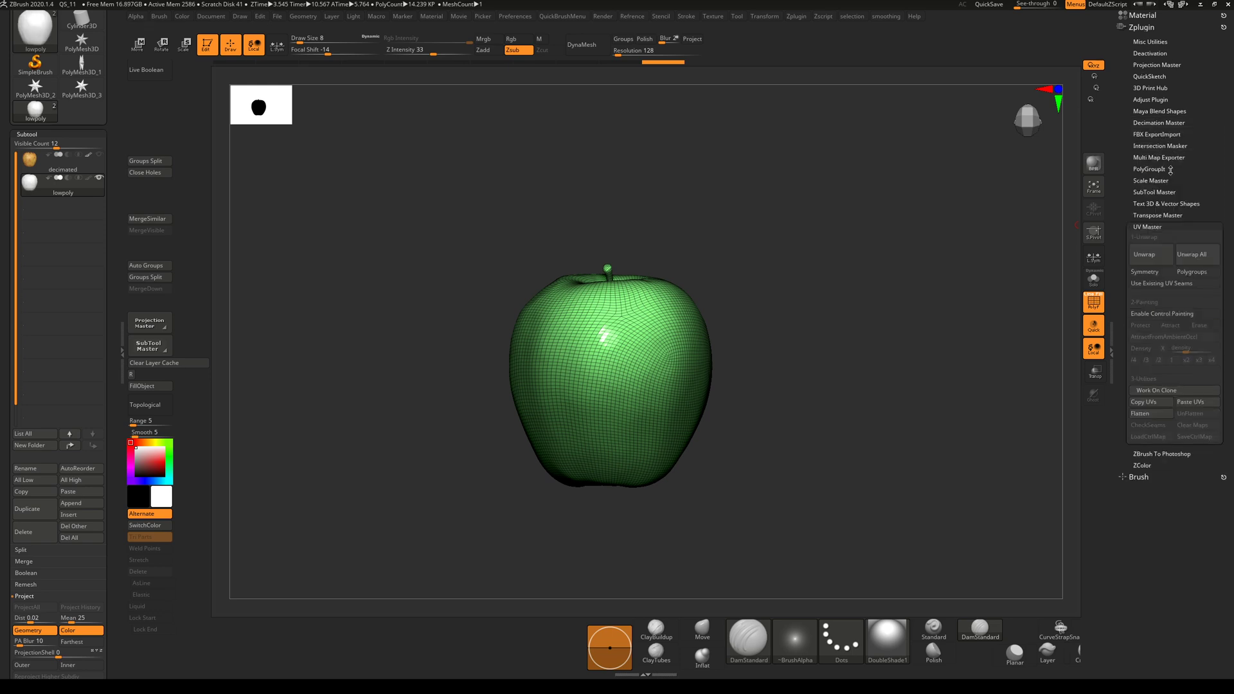
drag(807, 298, 795, 425)
scroll(620, 261, up, 5)
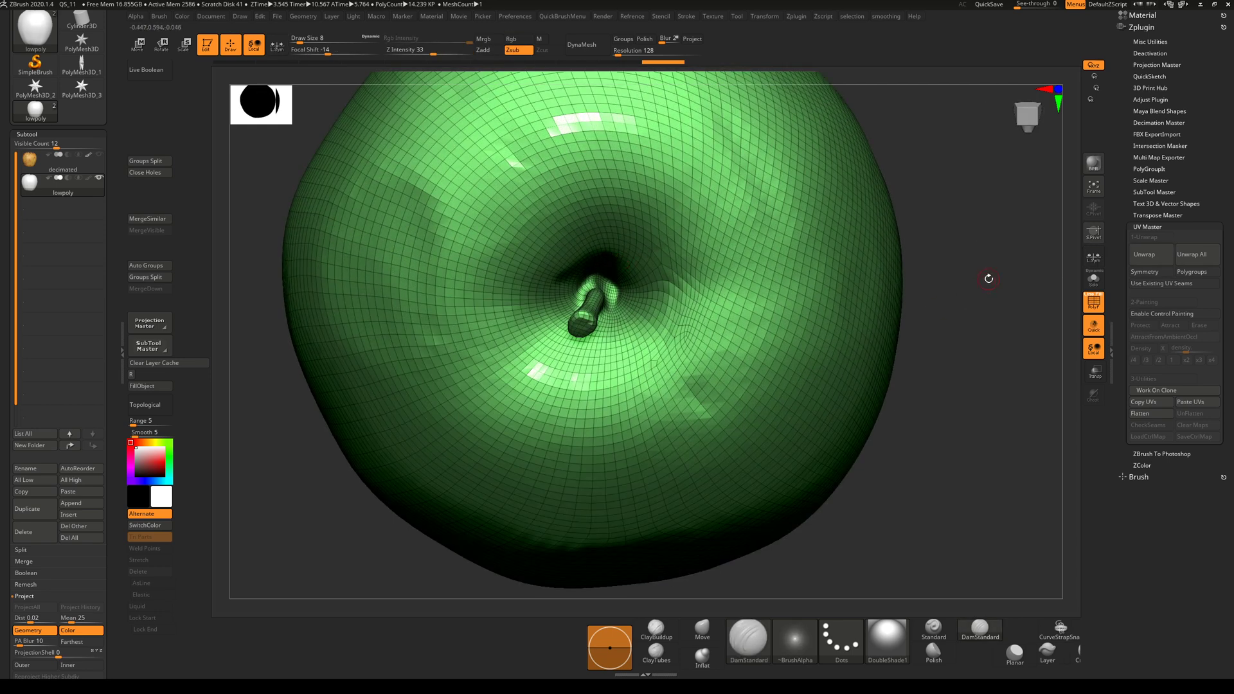
drag(989, 278, 701, 341)
ctrl+right_drag(702, 347, 837, 331)
drag(838, 331, 849, 278)
drag(850, 278, 837, 370)
drag(914, 311, 978, 262)
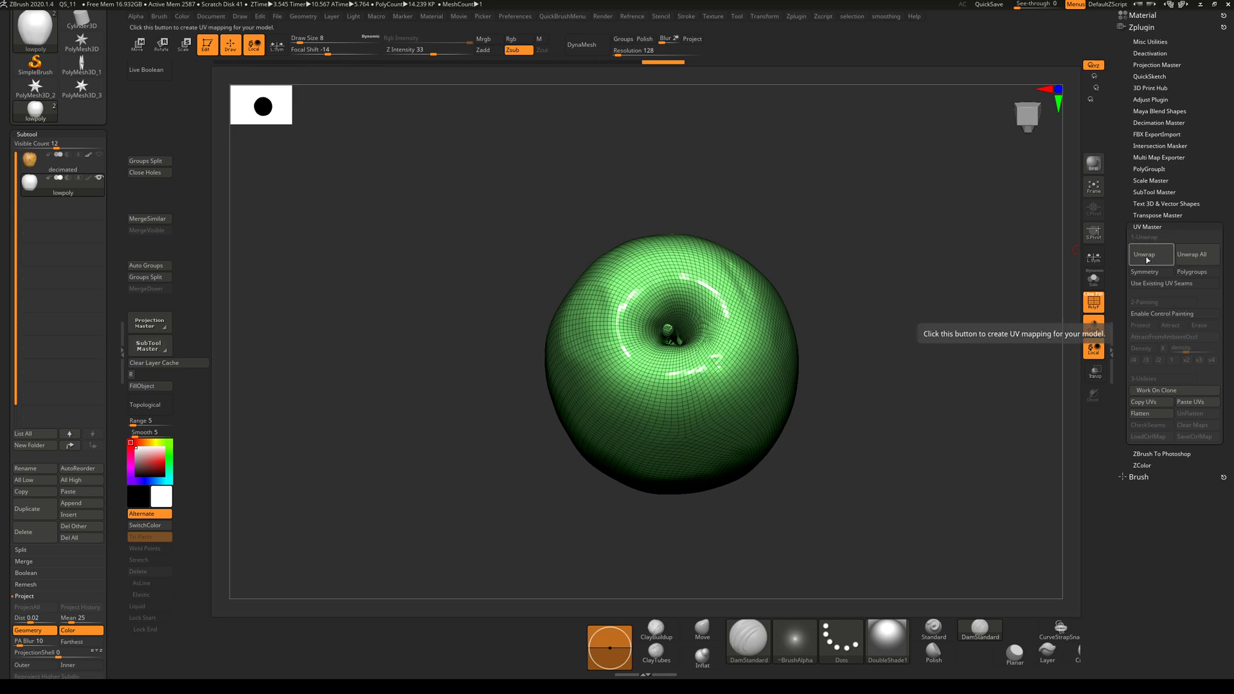
click(1192, 257)
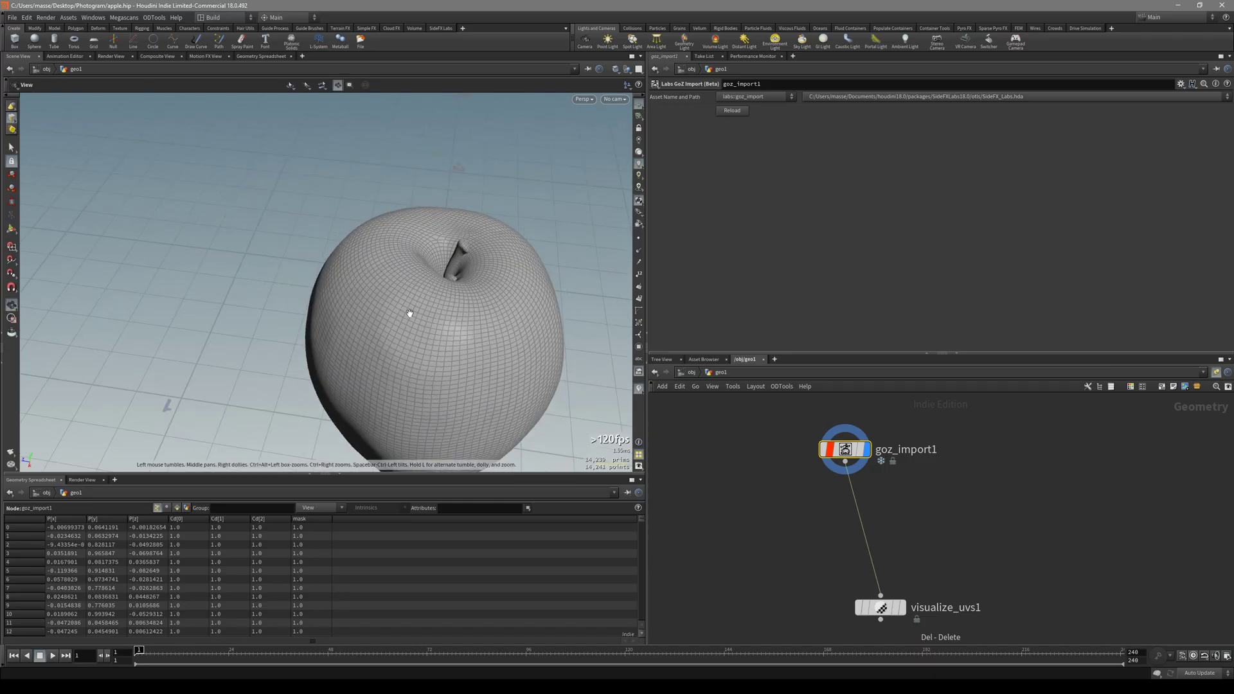
Examine the imported low-poly apple's wireframe and UV layout in Houdini.
mouse_move(408, 317)
mouse_down()
mouse_move(463, 283)
mouse_move(451, 278)
mouse_move(461, 305)
mouse_up()
key(shift+w)
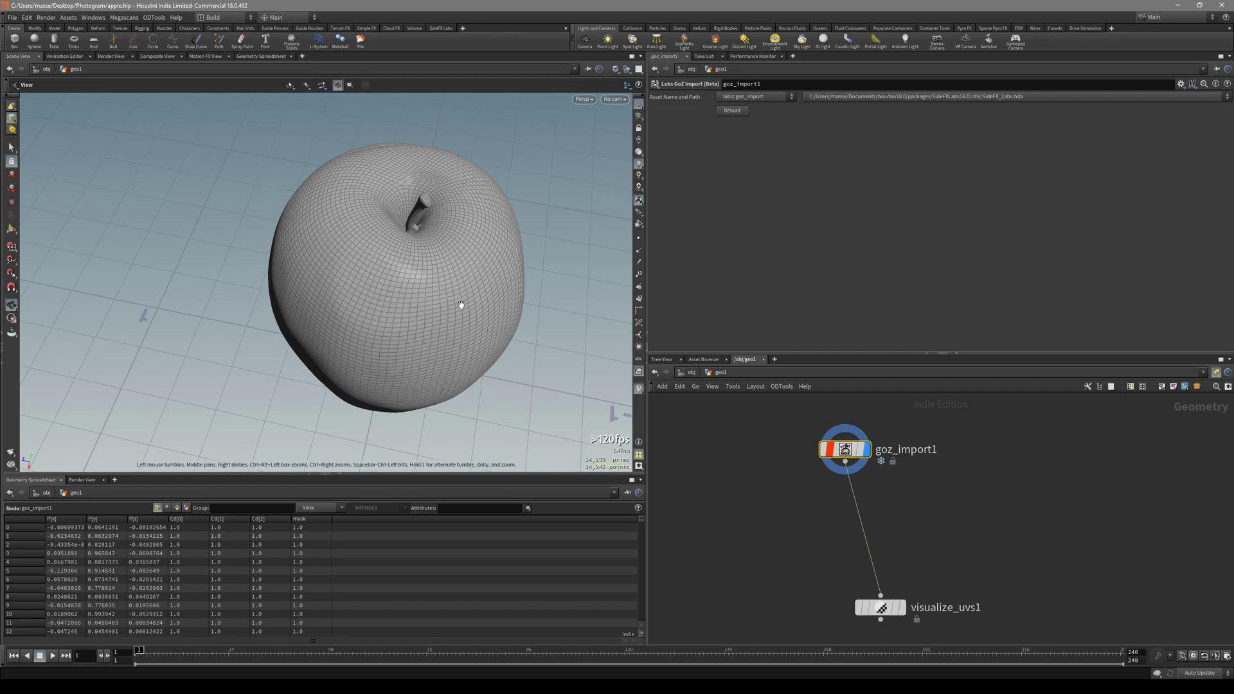
key(space+5)
middle_drag(443, 297, 449, 206)
right_drag(449, 206, 426, 226)
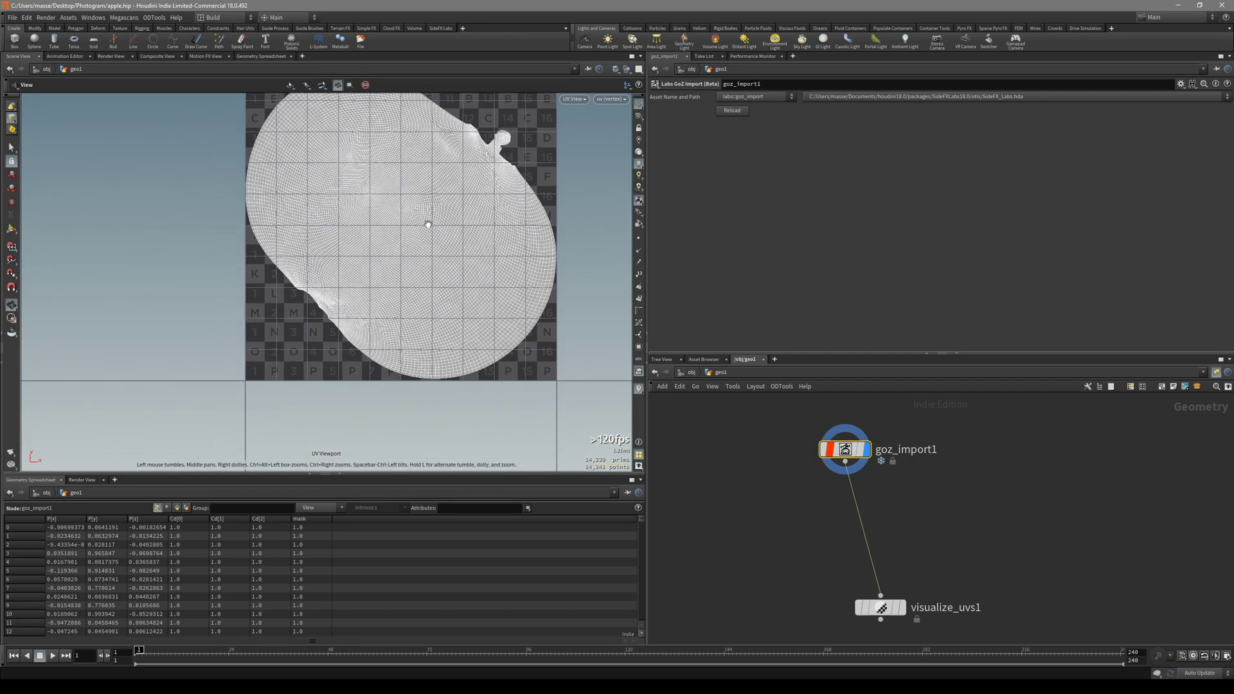
middle_drag(426, 226, 413, 325)
scroll(413, 324, up, 3)
scroll(405, 313, up, 8)
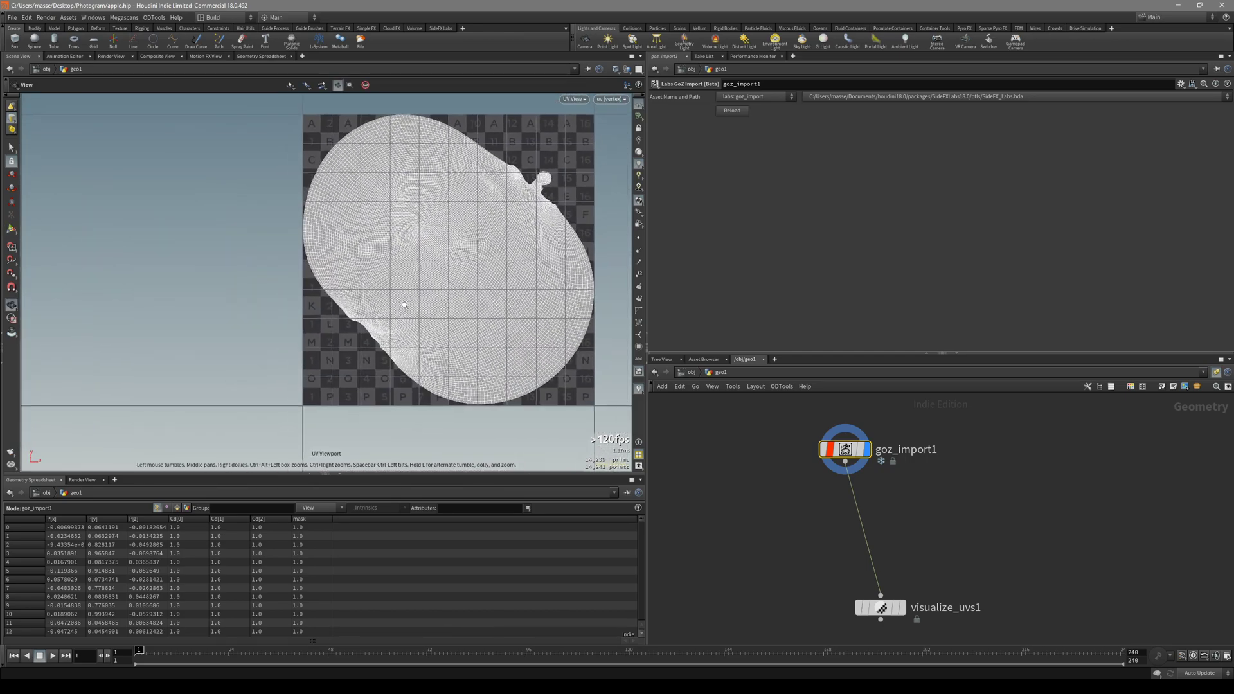
key(h)
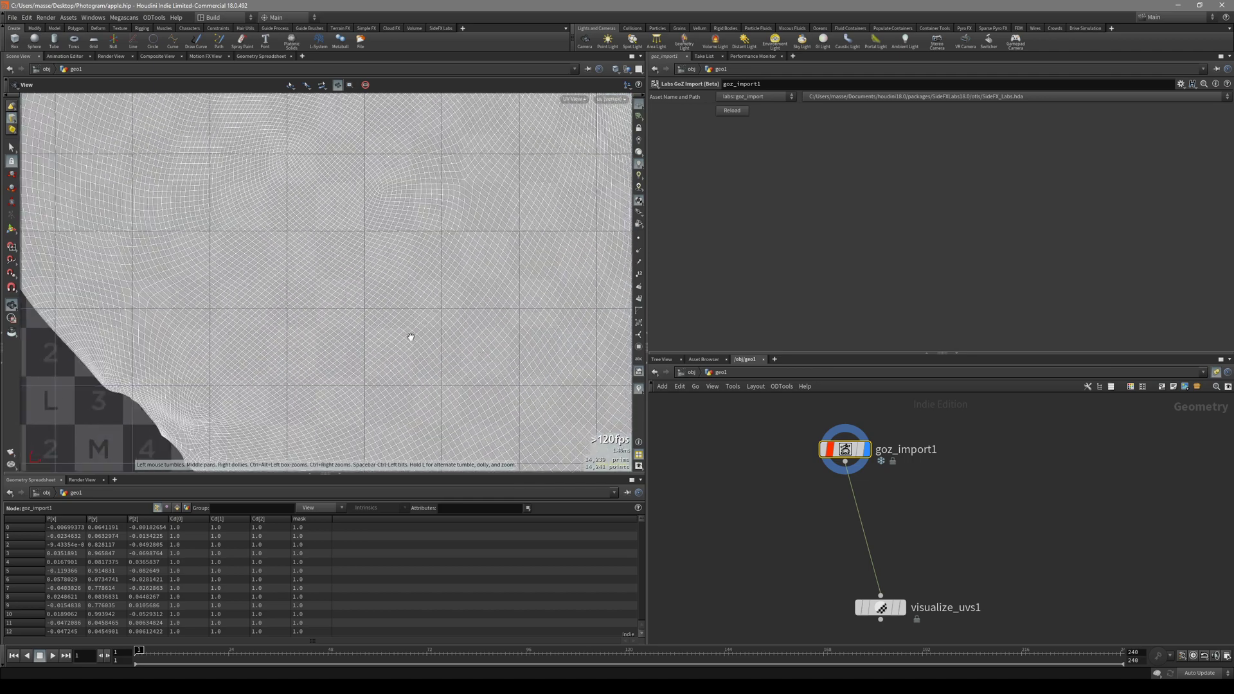
key(space+1)
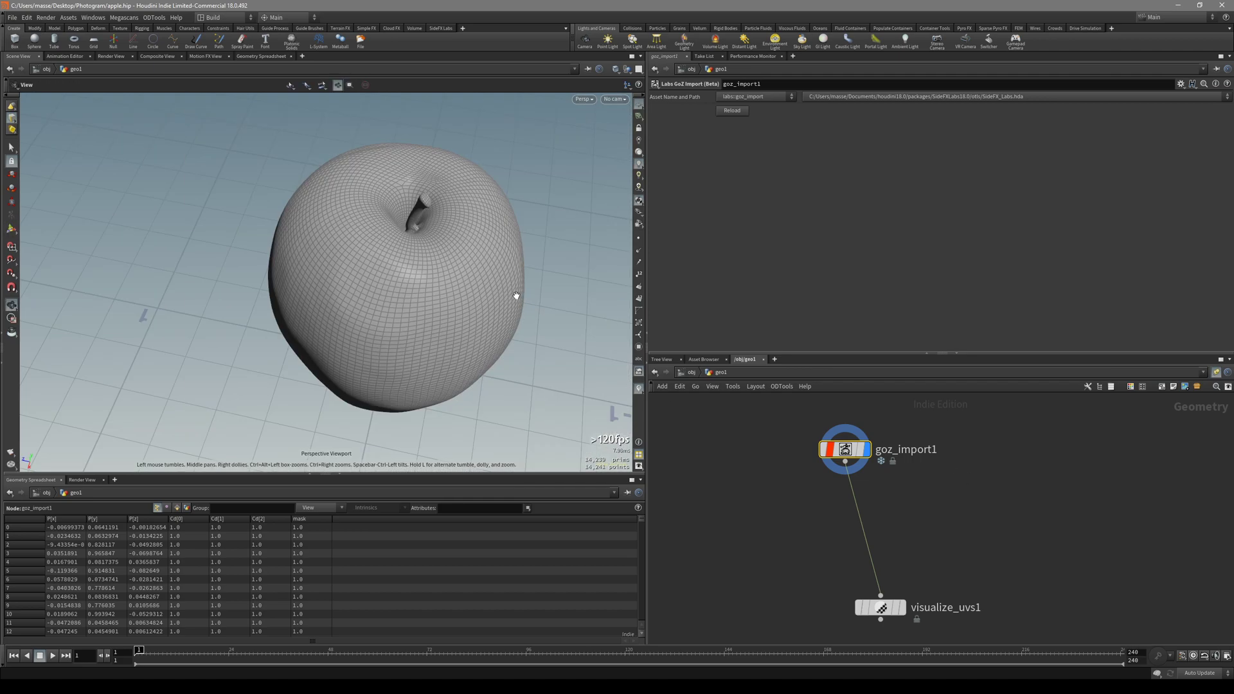
Insert a Labs Auto UV node between goz_import1 and visualize_uvs1 and display its UV layout.
key(Tab)
text(auto)
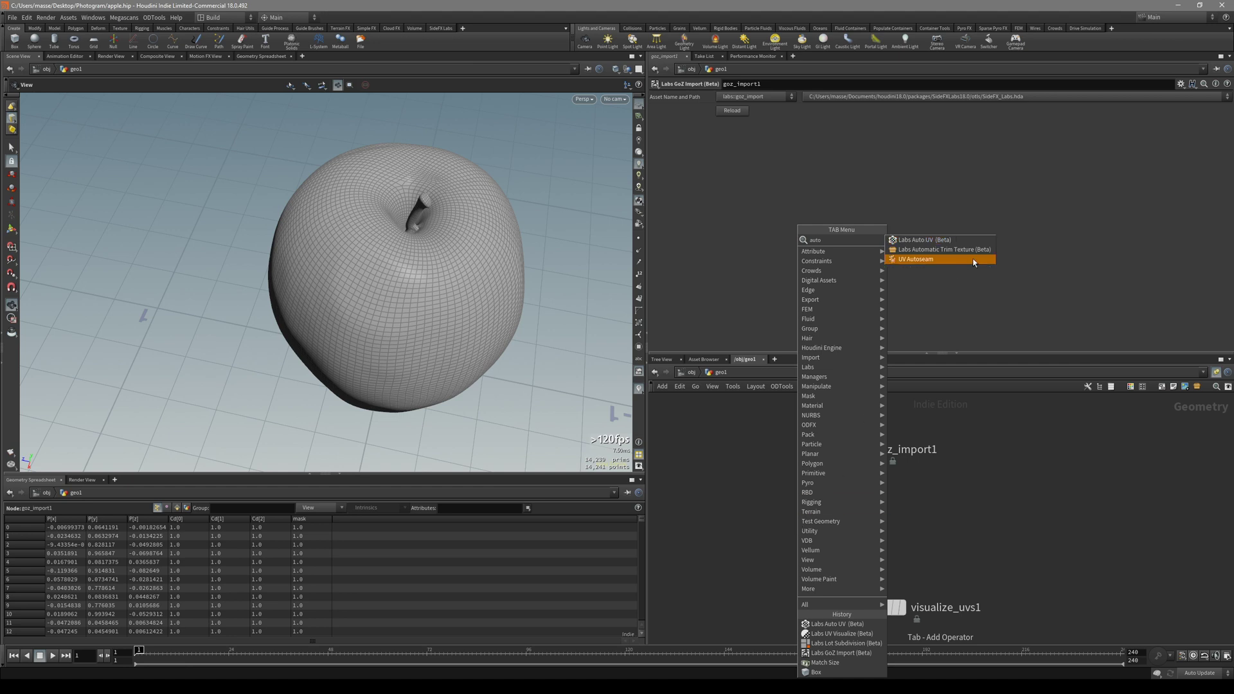
click(974, 259)
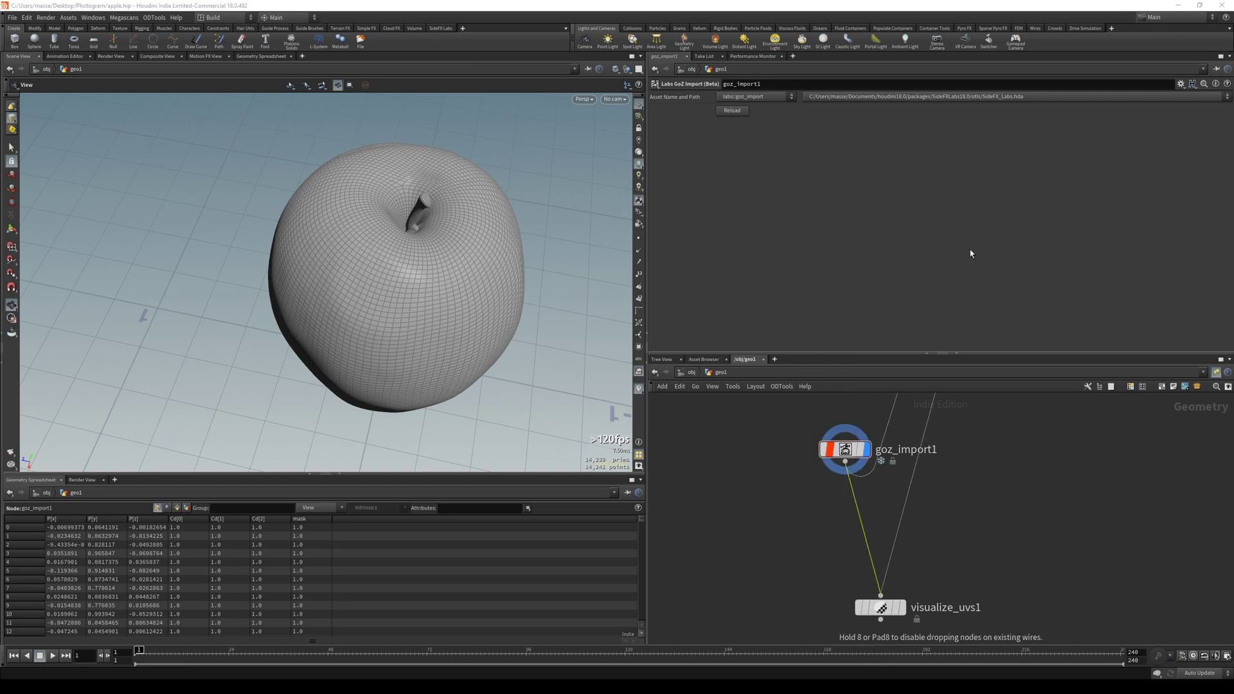
click(824, 510)
click(837, 500)
middle_drag(481, 281, 460, 373)
scroll(476, 255, up, 5)
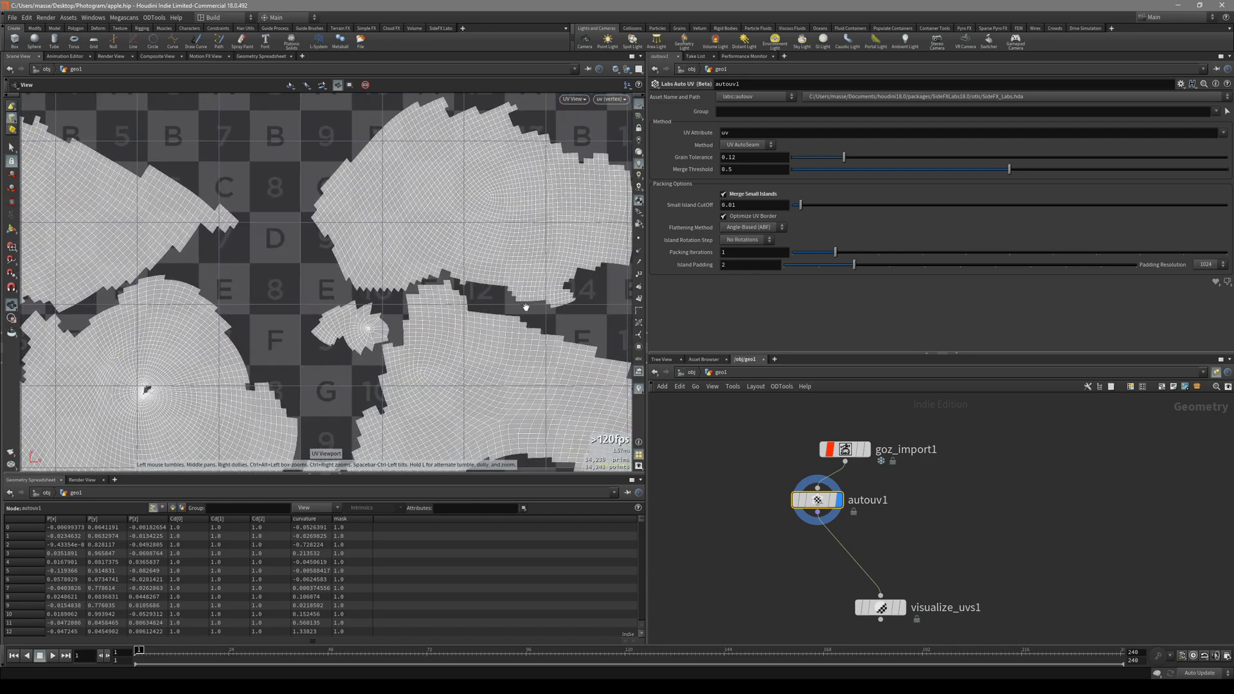
scroll(359, 414, down, 4)
middle_drag(379, 460, 403, 396)
right_drag(404, 395, 421, 389)
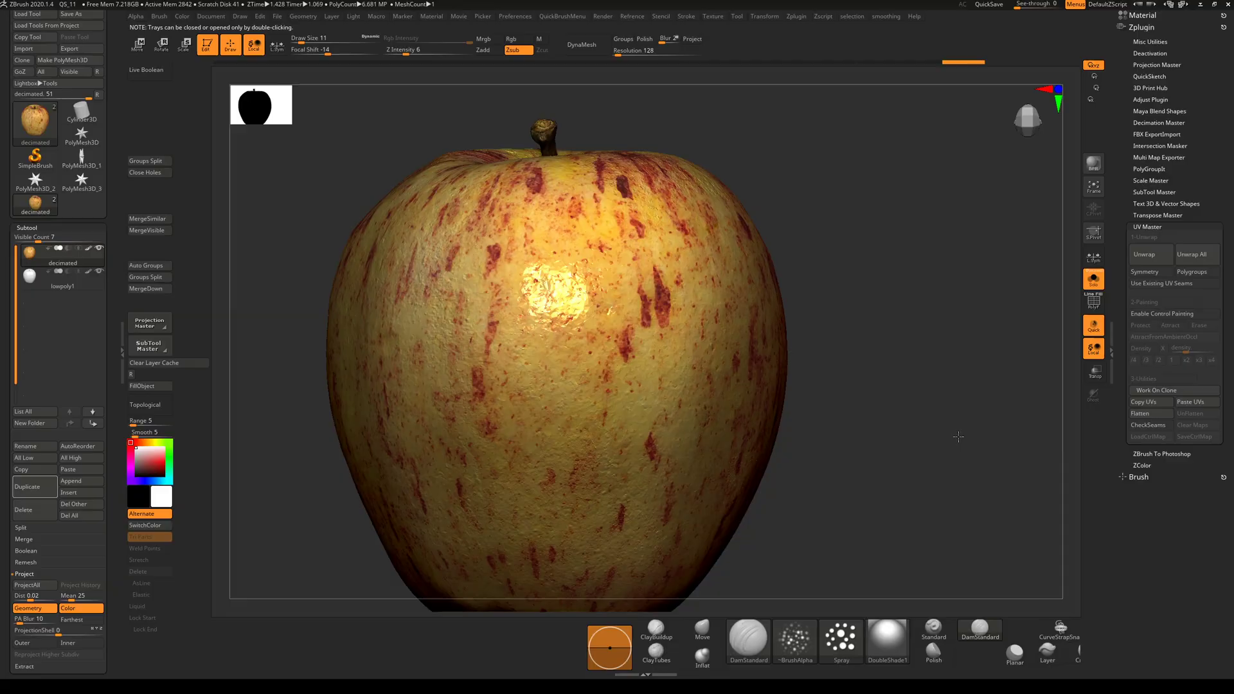
Switch to ZBrush, select the lowpoly1 subtool and display its polyframe.
drag(912, 443, 935, 449)
click(51, 283)
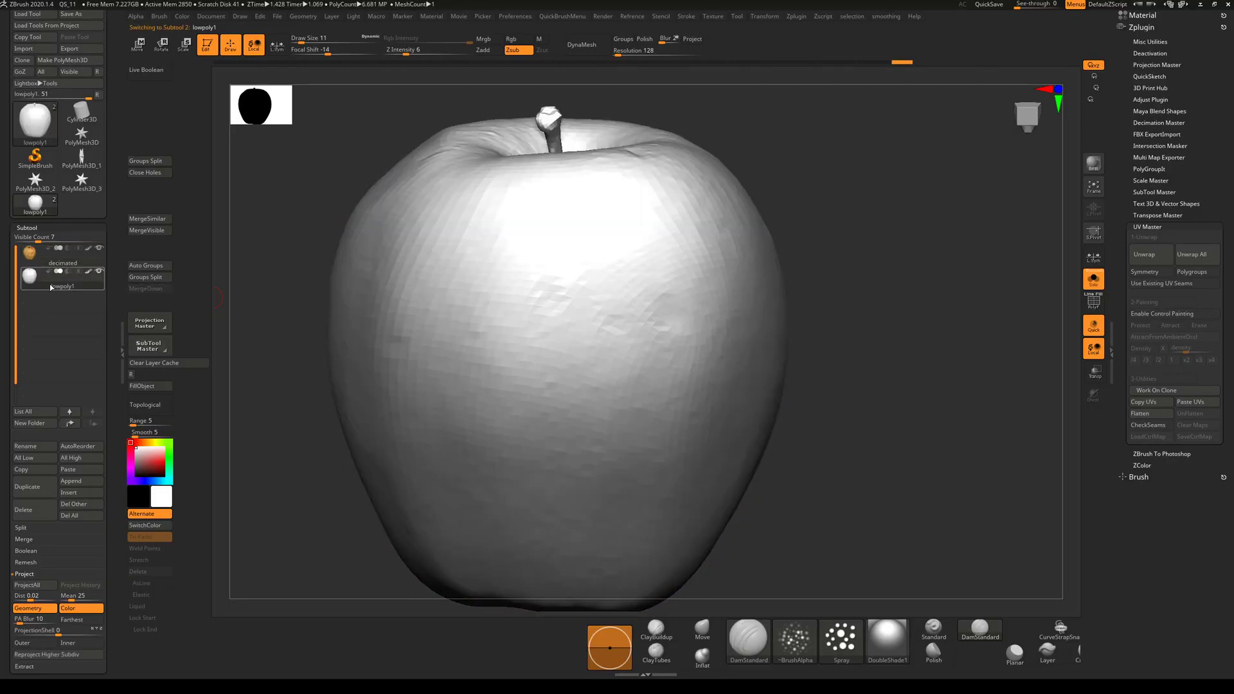
key(shift+f)
drag(844, 315, 861, 330)
mouse_move(40, 255)
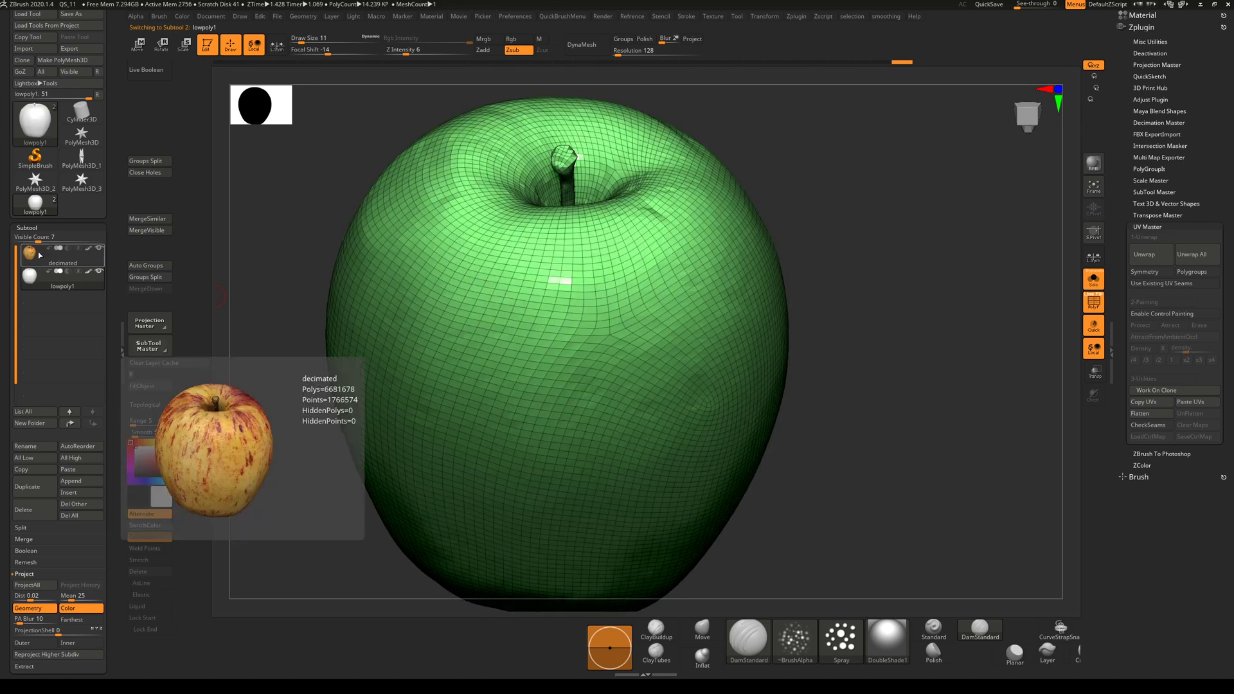
Turn off Solo mode and compare the overlapping decimated and lowpoly1 subtools.
mouse_move(858, 367)
mouse_down()
mouse_move(837, 314)
mouse_move(847, 389)
mouse_up()
key(shift+s)
mouse_move(845, 304)
mouse_down()
mouse_move(849, 377)
mouse_move(832, 201)
mouse_move(830, 299)
mouse_up()
drag(843, 340, 810, 340)
mouse_move(59, 285)
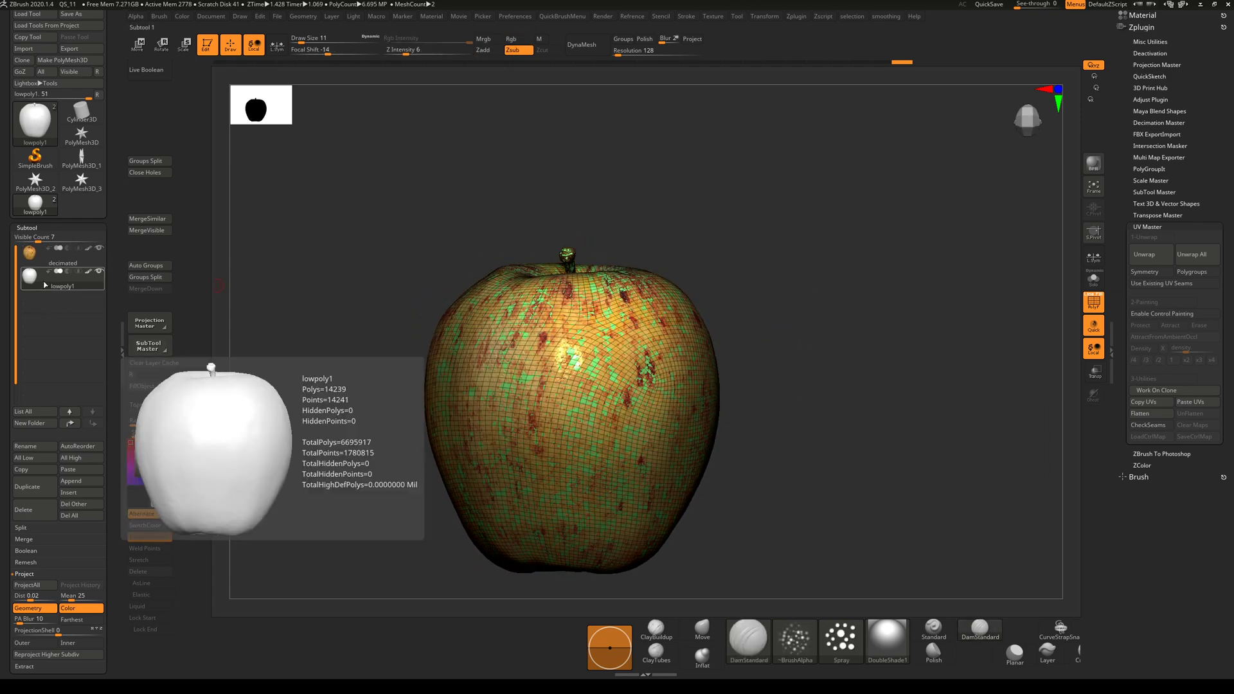
Turn off the polyframe and examine how the overlapping lowpoly1 and decimated apples match from several angles.
scroll(110, 542, down, 2)
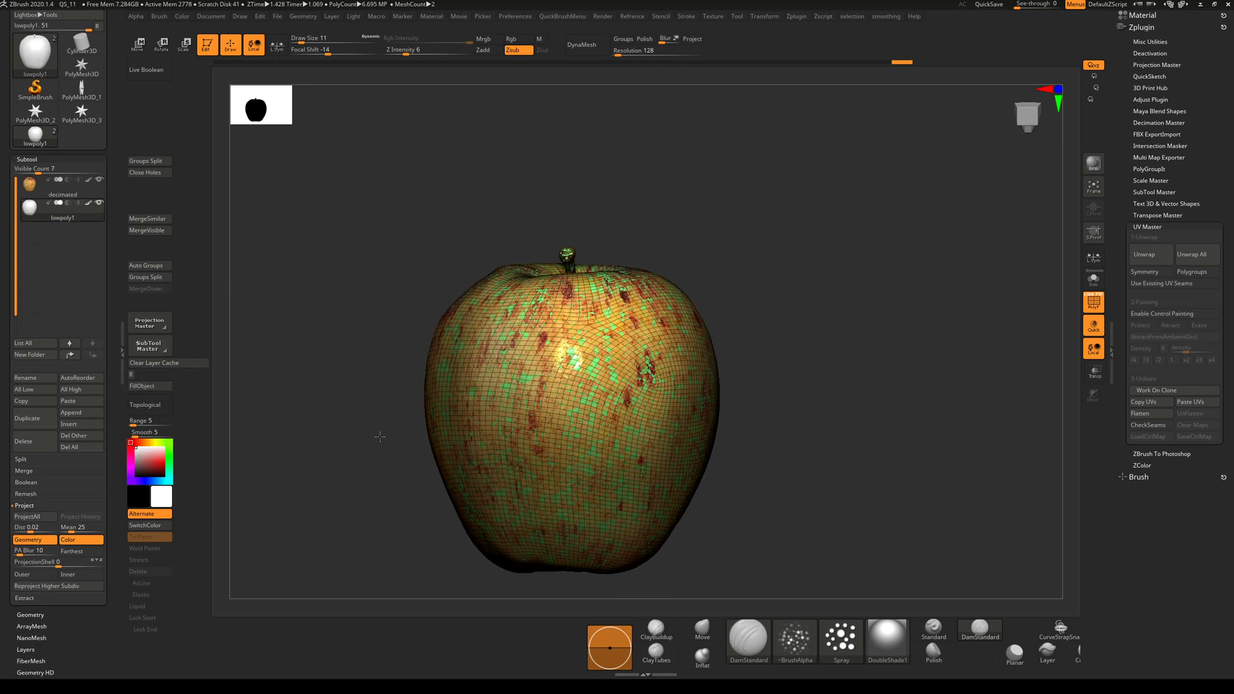
drag(379, 435, 360, 418)
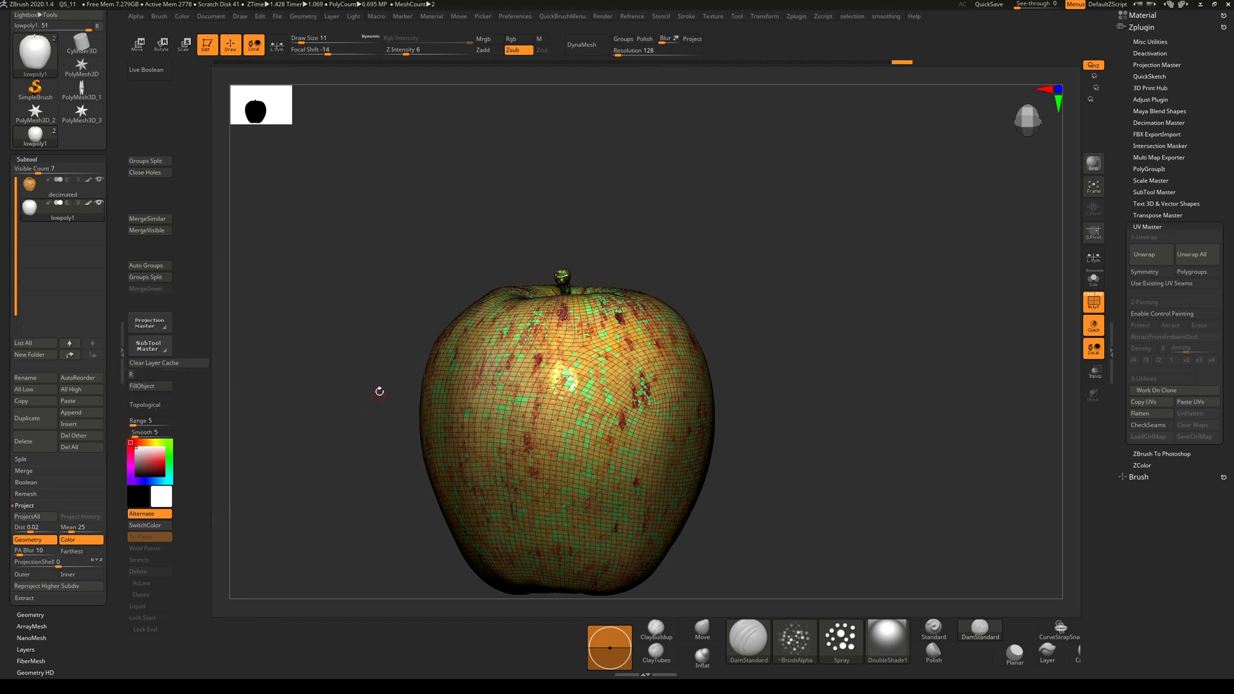
alt+drag(757, 295, 707, 444)
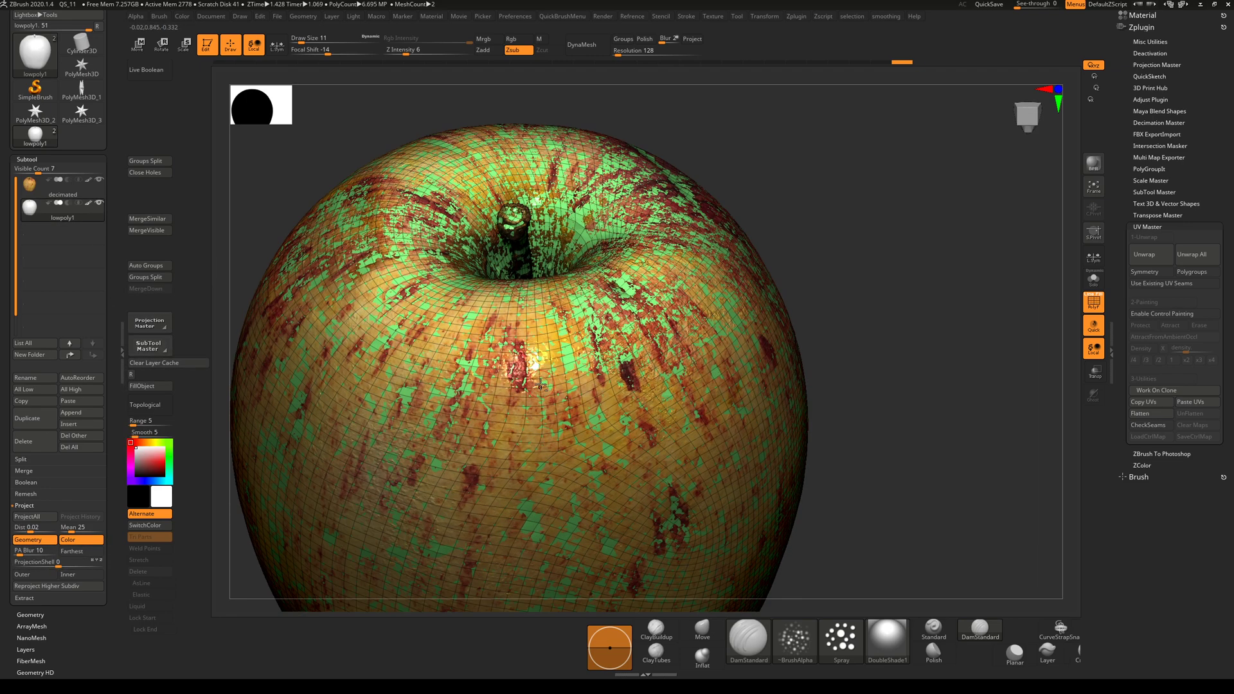
key(shift+f)
ctrl+right_drag(541, 387, 541, 289)
drag(719, 407, 710, 177)
ctrl+right_drag(534, 353, 529, 283)
drag(718, 335, 724, 419)
drag(771, 267, 848, 314)
scroll(838, 289, up, 6)
ctrl+right_drag(848, 314, 851, 345)
alt+drag(851, 345, 811, 297)
Project the decimated apple's geometry and color onto the lowpoly1 subtool with ProjectAll at a distance of 0.02.
click(36, 188)
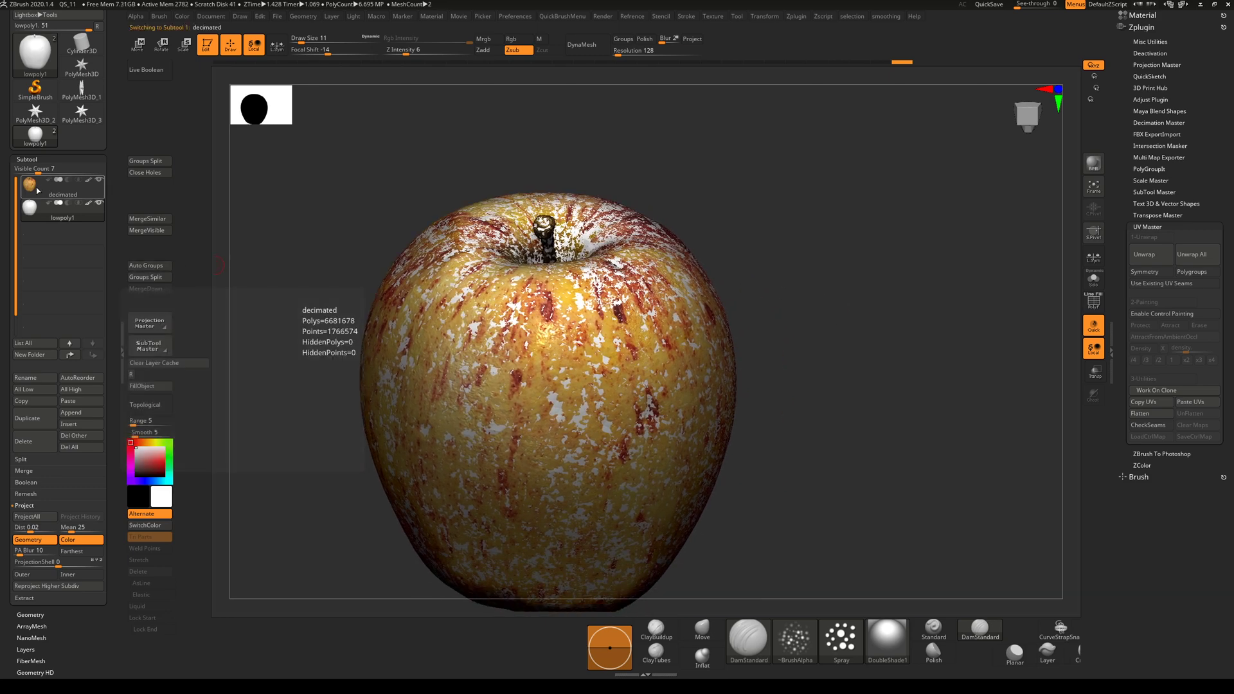
click(45, 217)
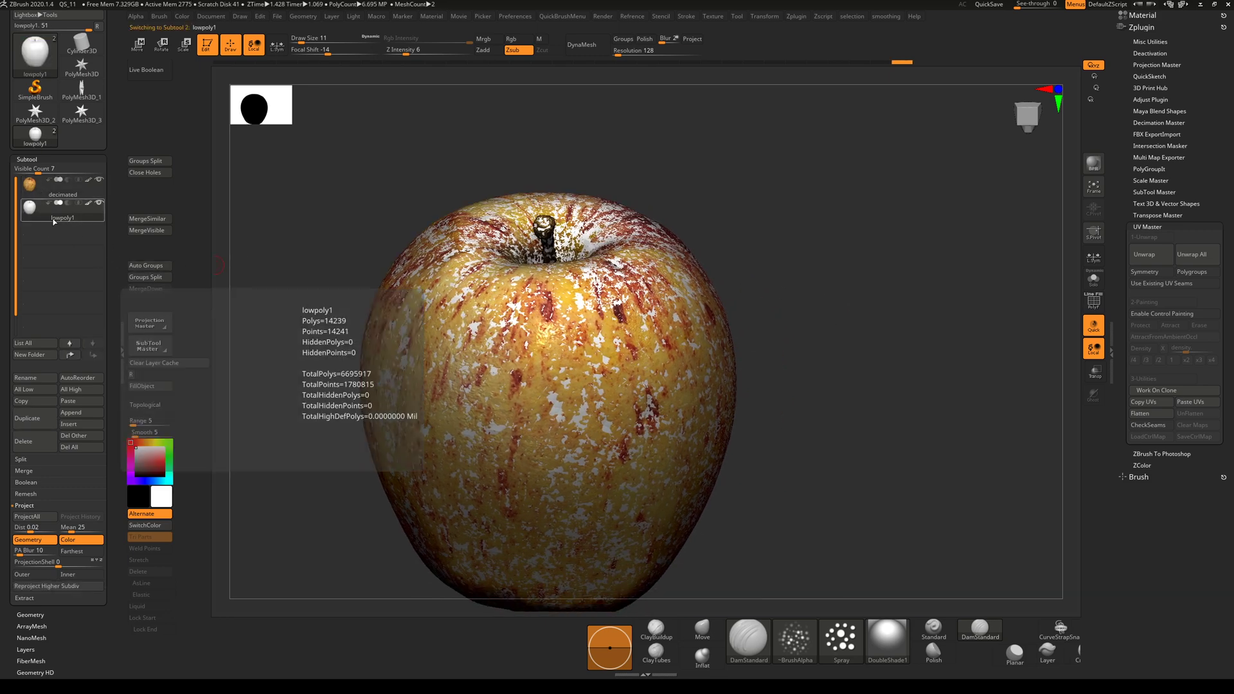
click(57, 562)
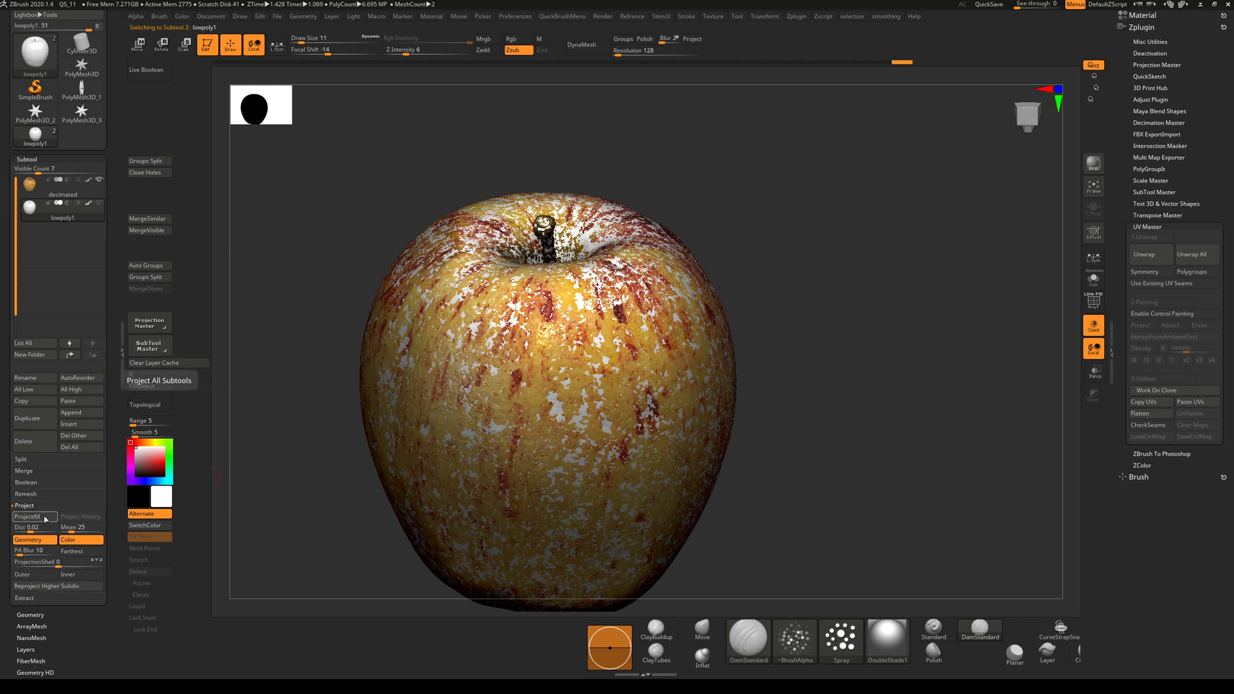
drag(242, 508, 221, 518)
click(31, 517)
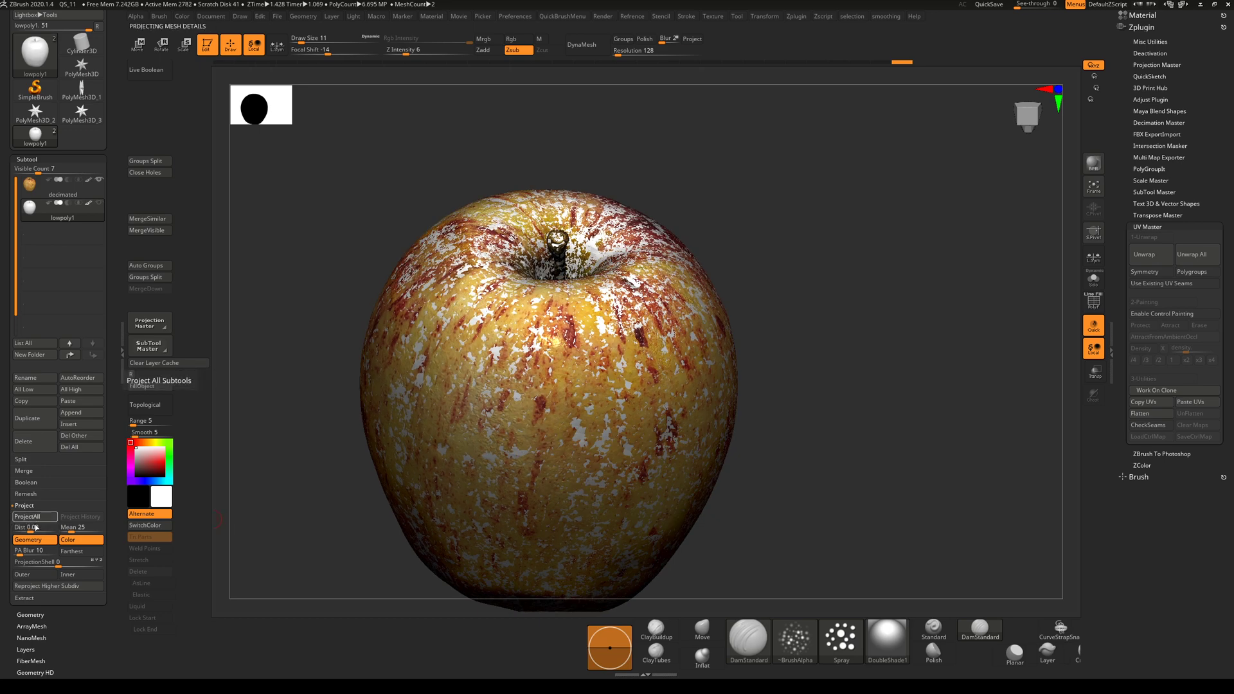
Isolate the lowpoly1 subtool and examine its projected color and wireframe up close.
mouse_move(784, 458)
alt+mouse_down()
mouse_move(785, 433)
mouse_move(780, 460)
alt+mouse_up()
ctrl+right_drag(606, 341, 606, 336)
key(shift+f)
key(shift+f)
scroll(579, 359, down, 5)
scroll(558, 361, up, 2)
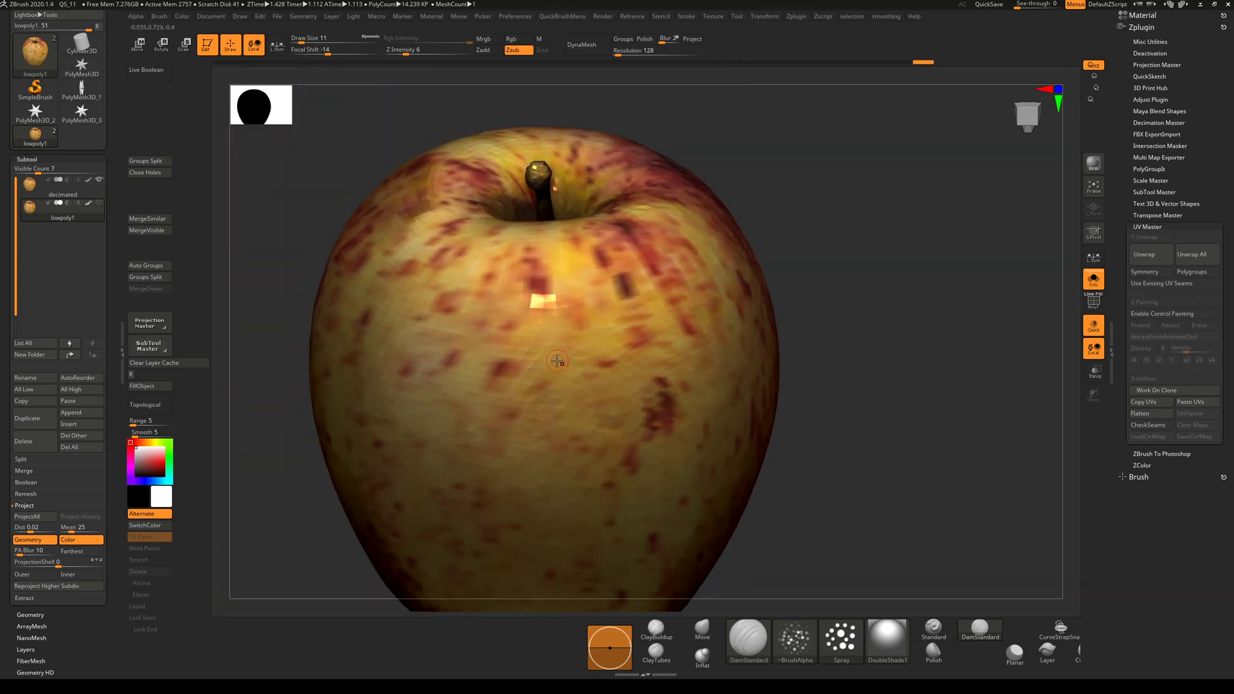
Subdivide lowpoly1 once and run ProjectAll again to capture more of the decimated apple's geometry and color.
key(d)
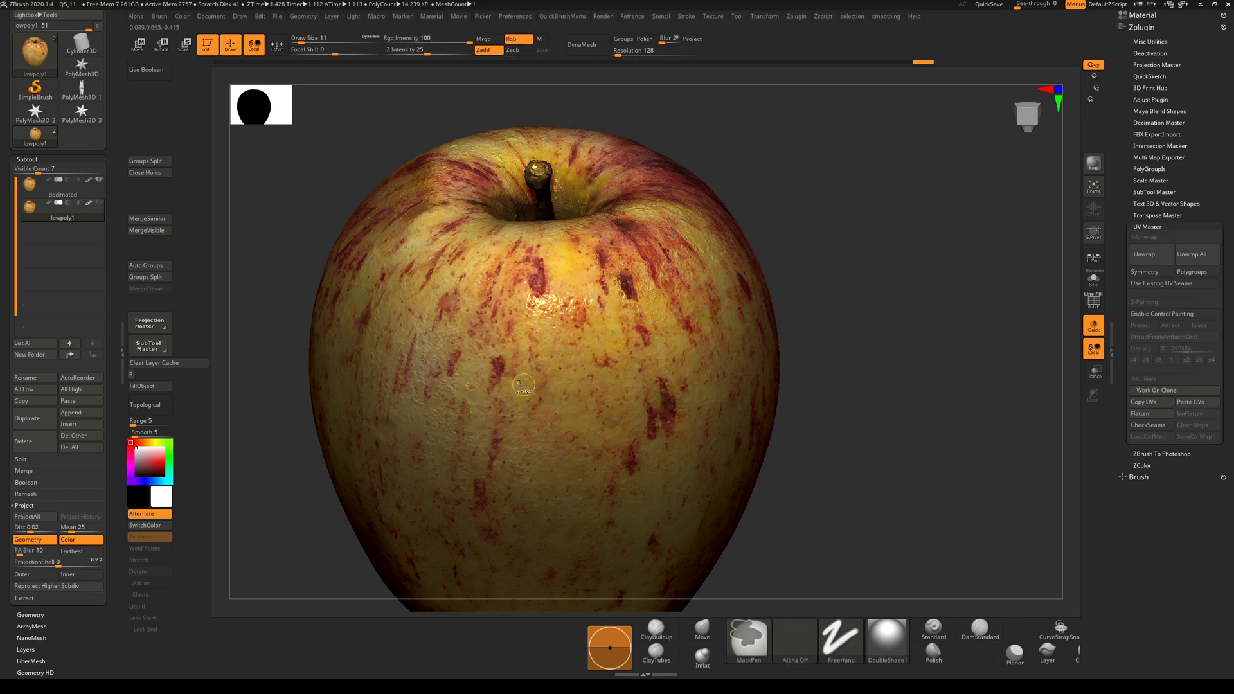
key(ctrl+d)
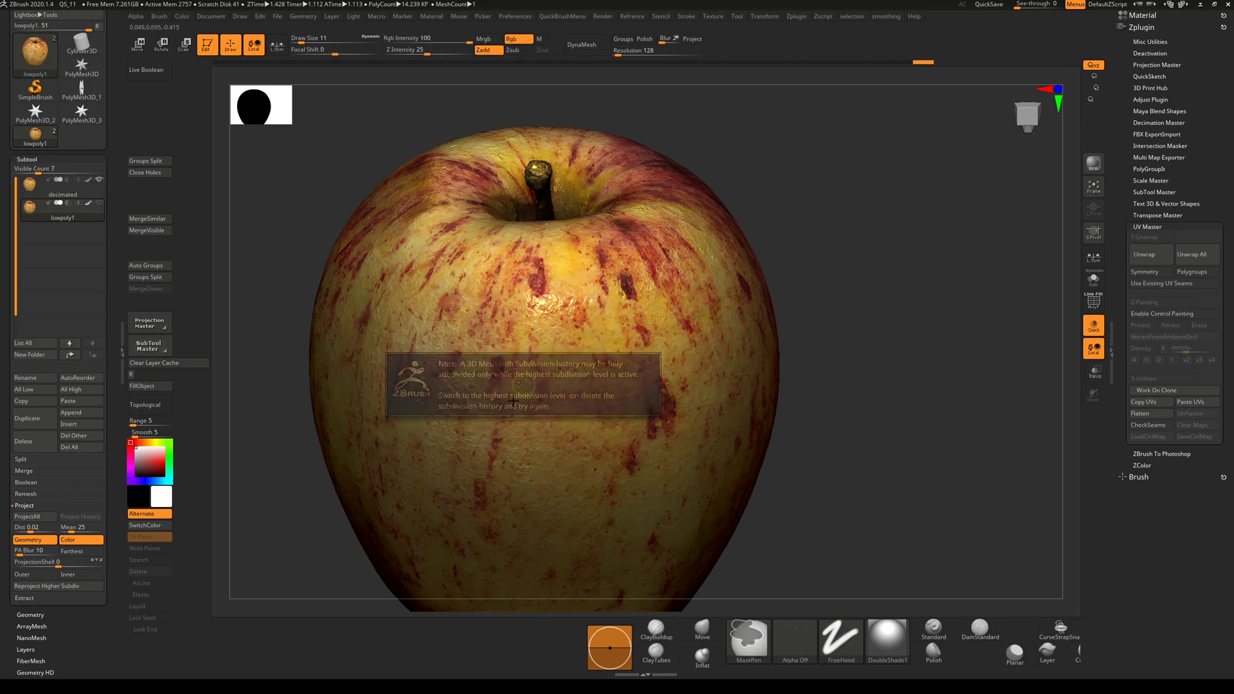
key(space)
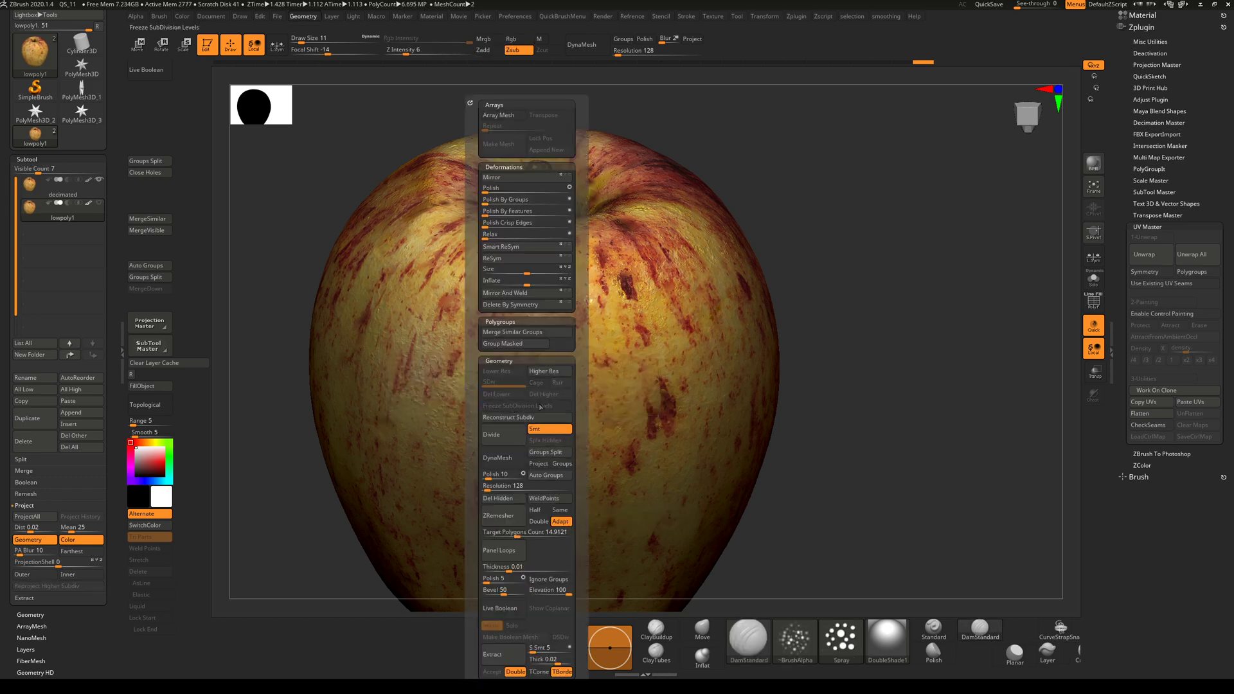
key(space)
mouse_move(835, 388)
mouse_down()
mouse_move(840, 412)
mouse_move(830, 402)
mouse_move(821, 419)
mouse_move(861, 416)
mouse_move(841, 421)
mouse_up()
key(space)
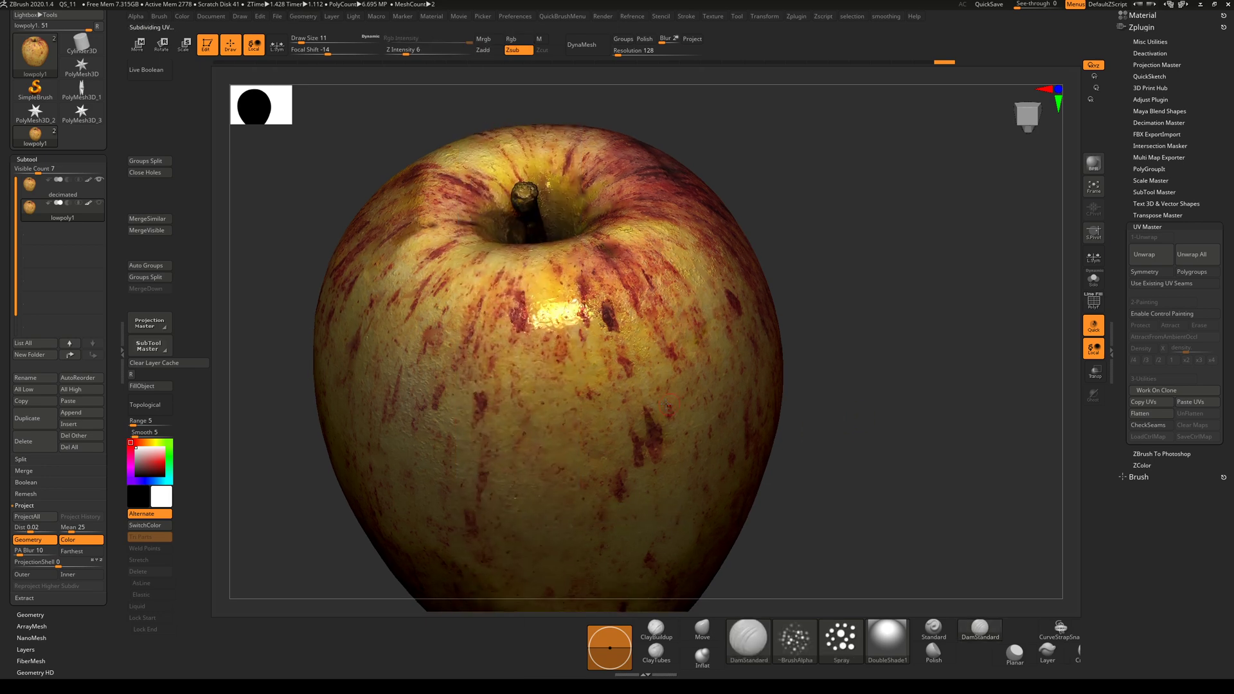
key(ctrl+d)
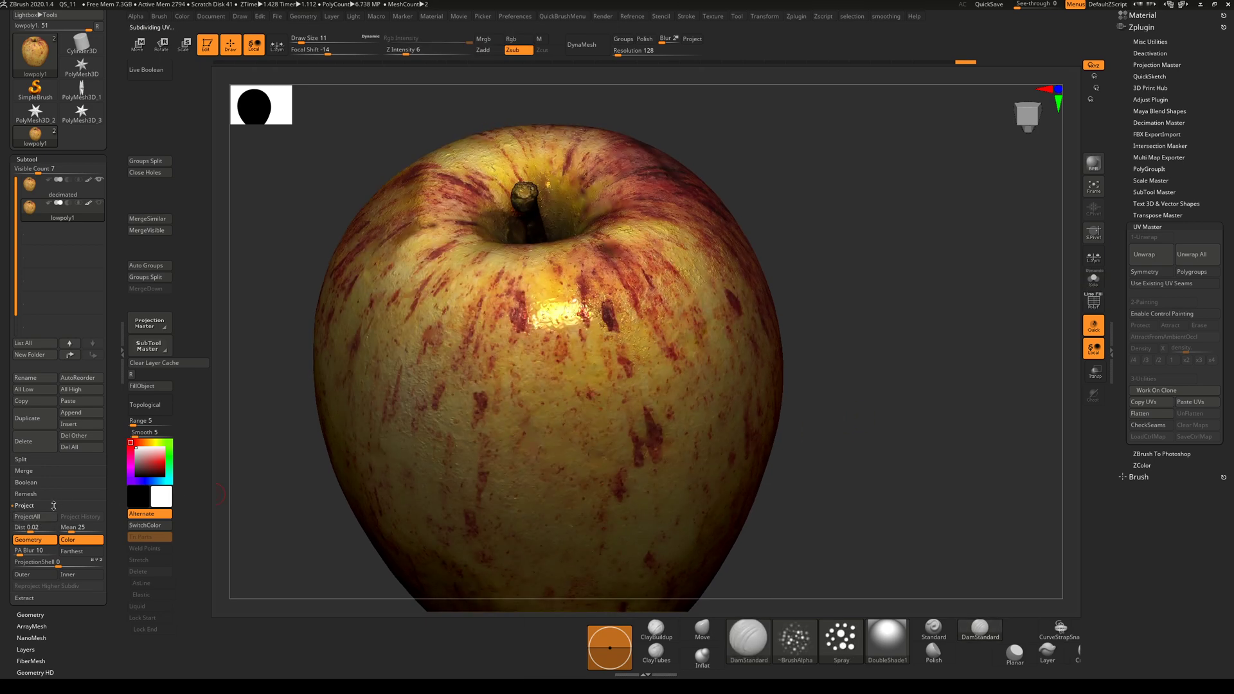
click(37, 517)
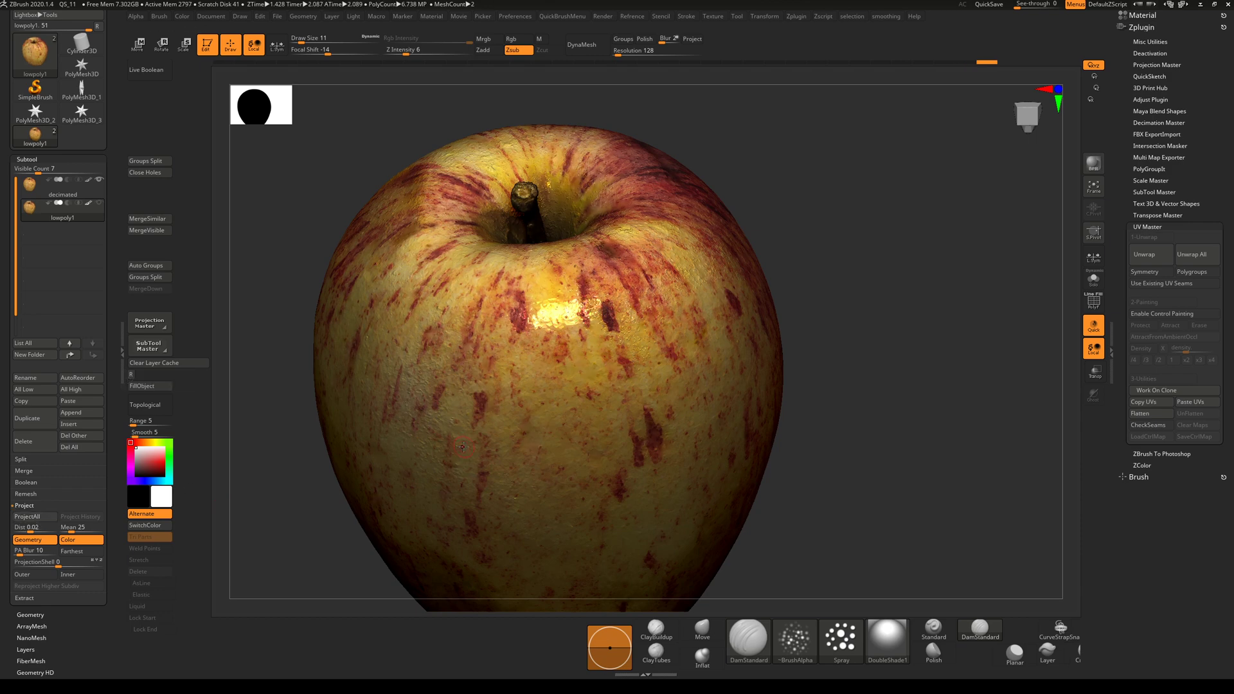
Subdivide lowpoly1 a second time and reproject the decimated apple's detail and color onto it.
key(alt+s)
mouse_move(830, 418)
mouse_down()
mouse_move(843, 455)
mouse_move(832, 430)
mouse_up()
key(alt+s)
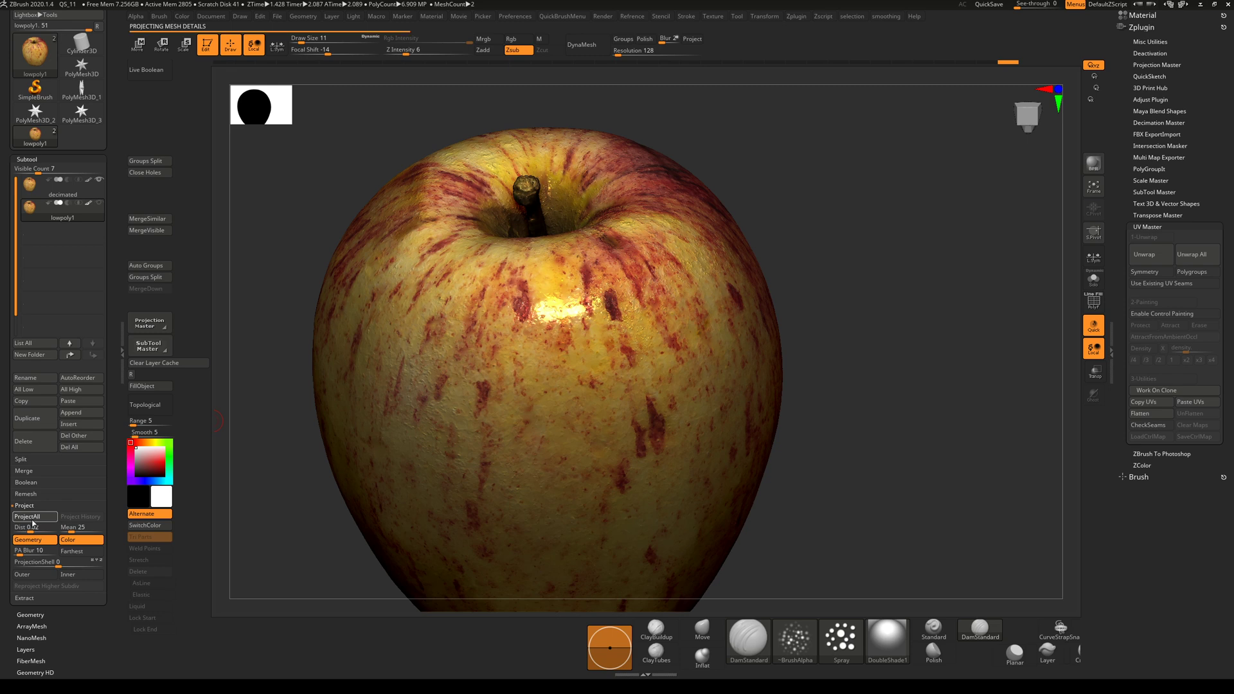
mouse_move(51, 212)
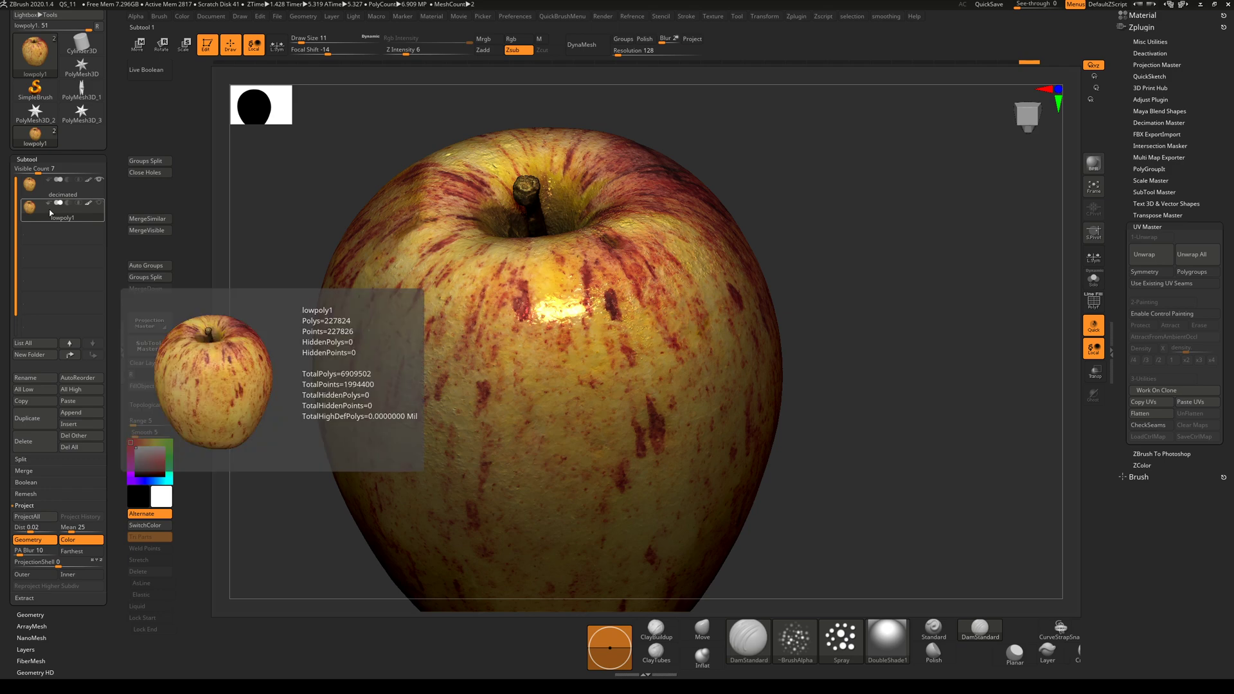
Subdivide lowpoly1 a third time and project the decimated apple's surface detail and color onto the new level.
drag(840, 478, 838, 505)
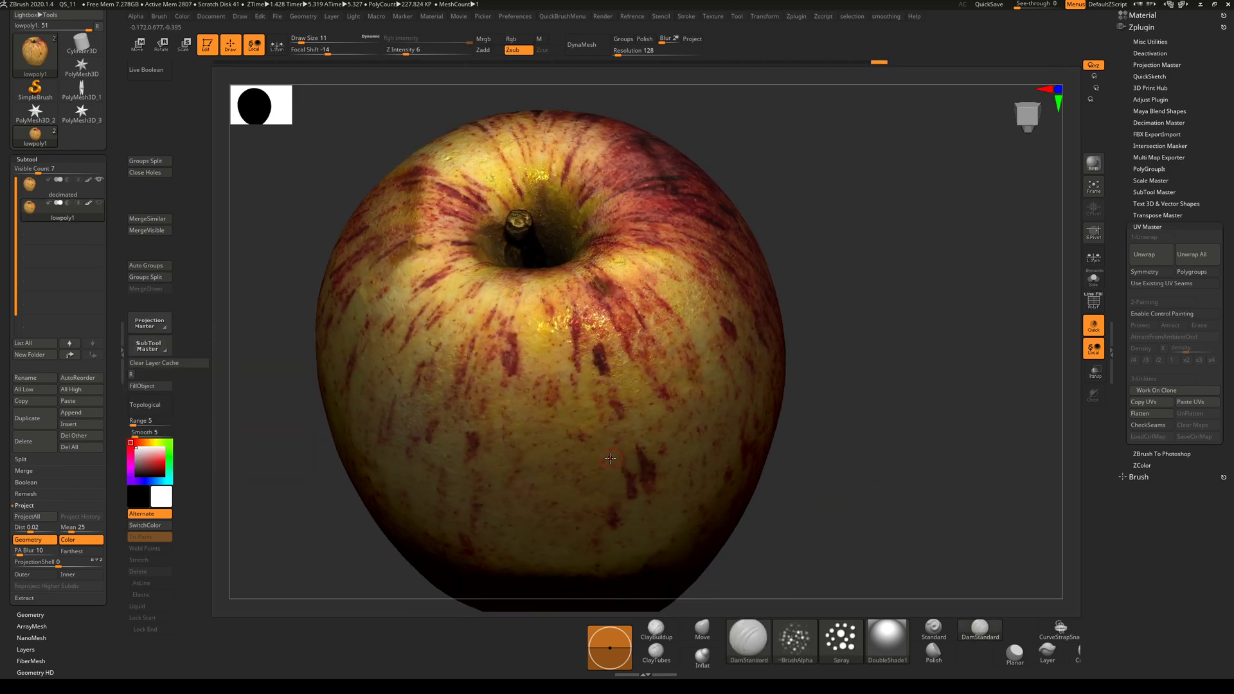
click(33, 518)
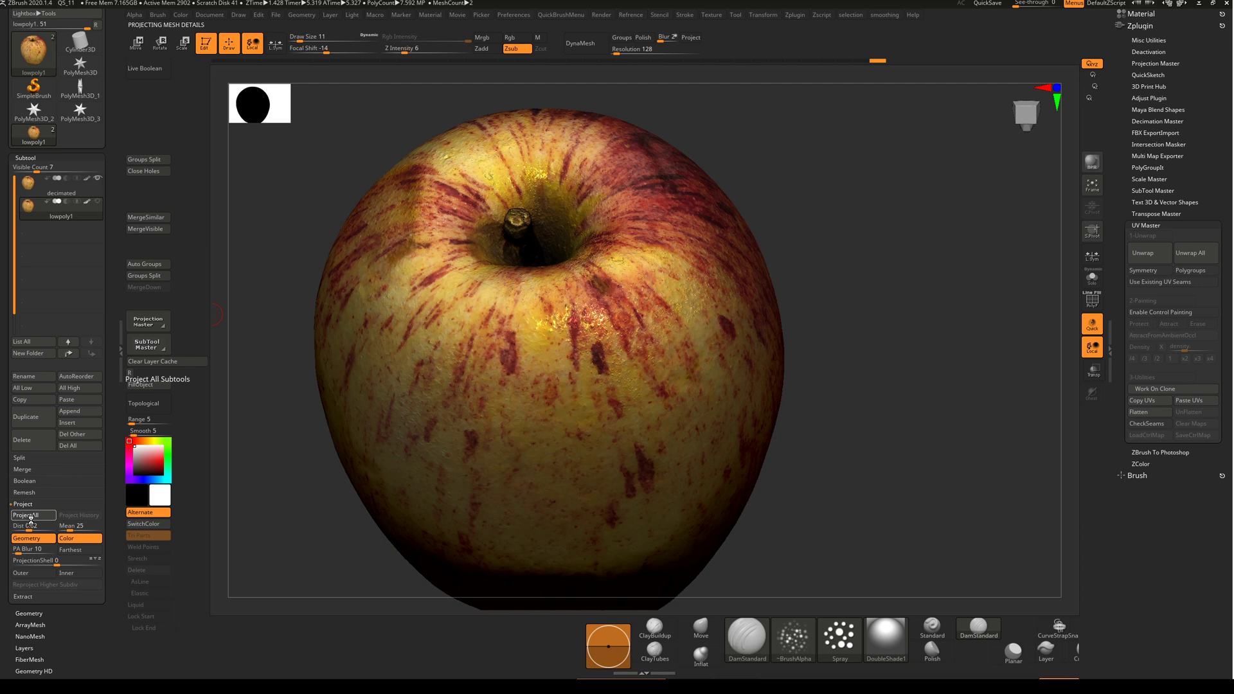
click(30, 515)
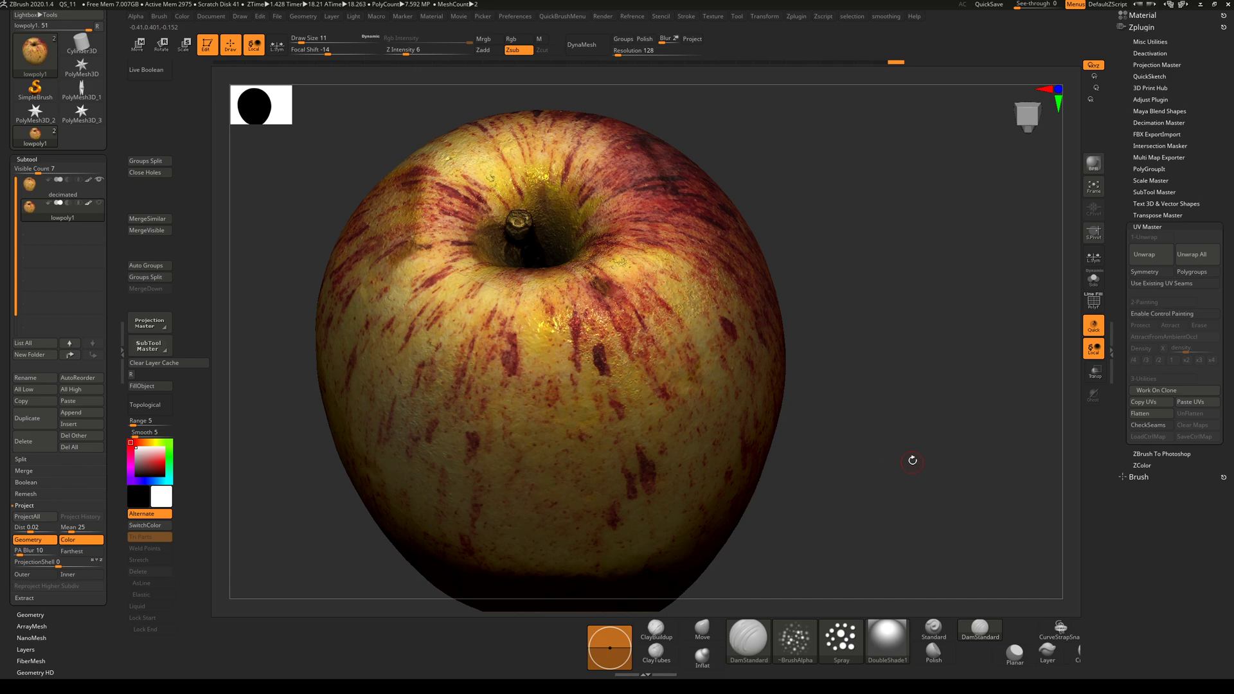
Compare the projected lowpoly1 apple with the decimated one from the stem, side and underside.
drag(913, 465, 842, 389)
mouse_move(77, 209)
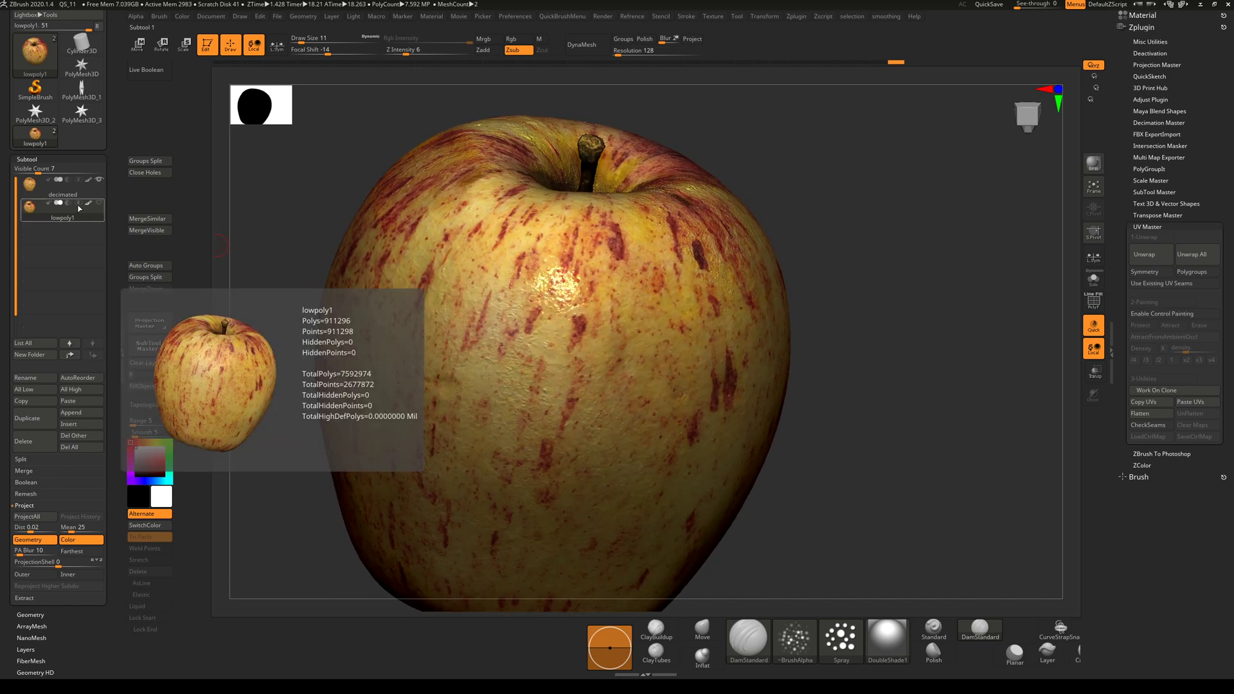
drag(897, 399, 877, 425)
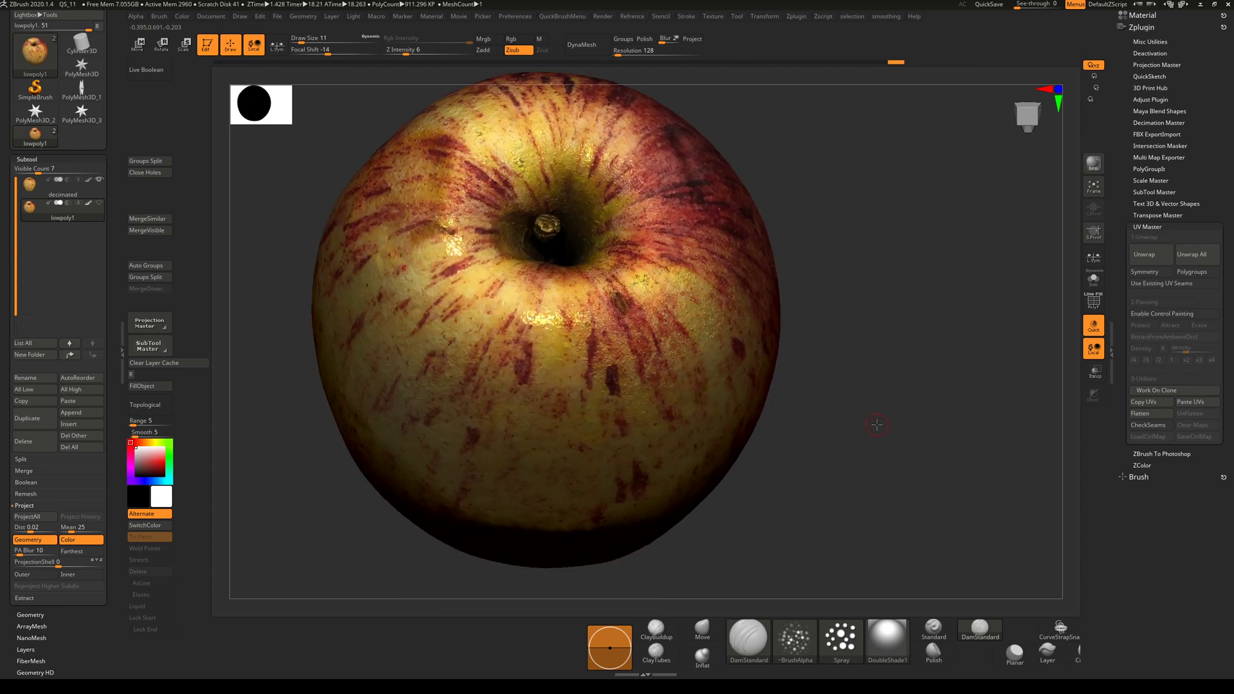
drag(306, 275, 310, 277)
drag(755, 333, 862, 309)
mouse_move(63, 191)
click(50, 219)
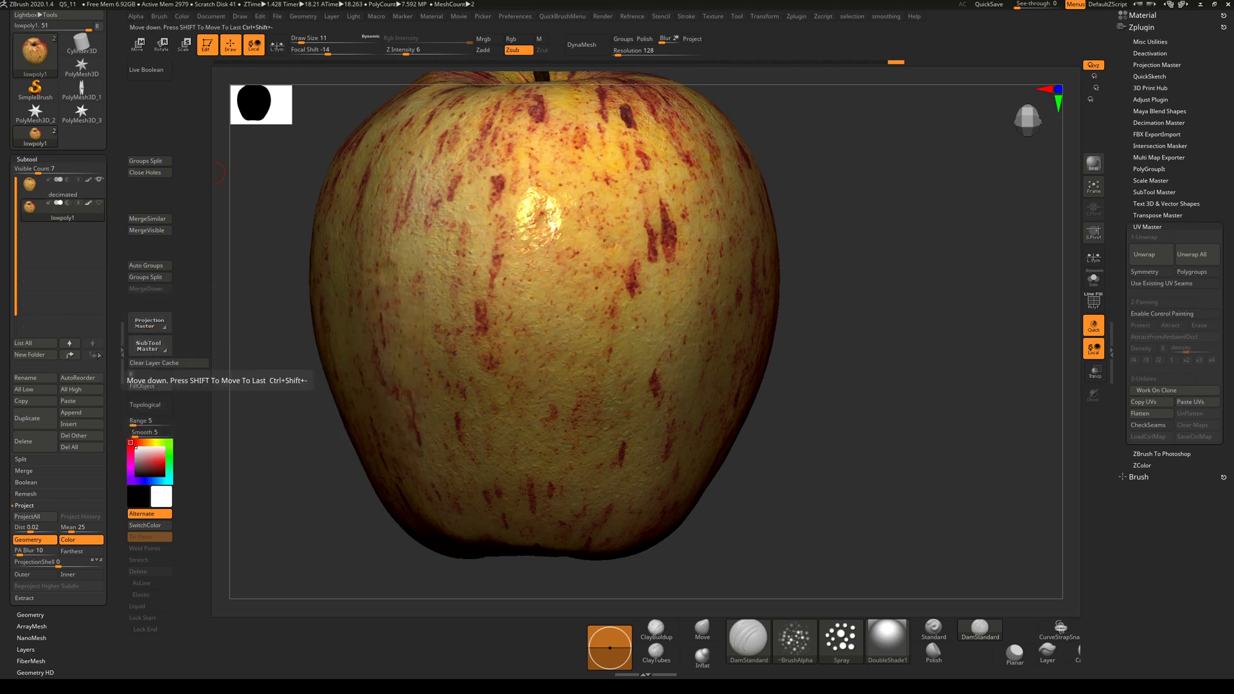
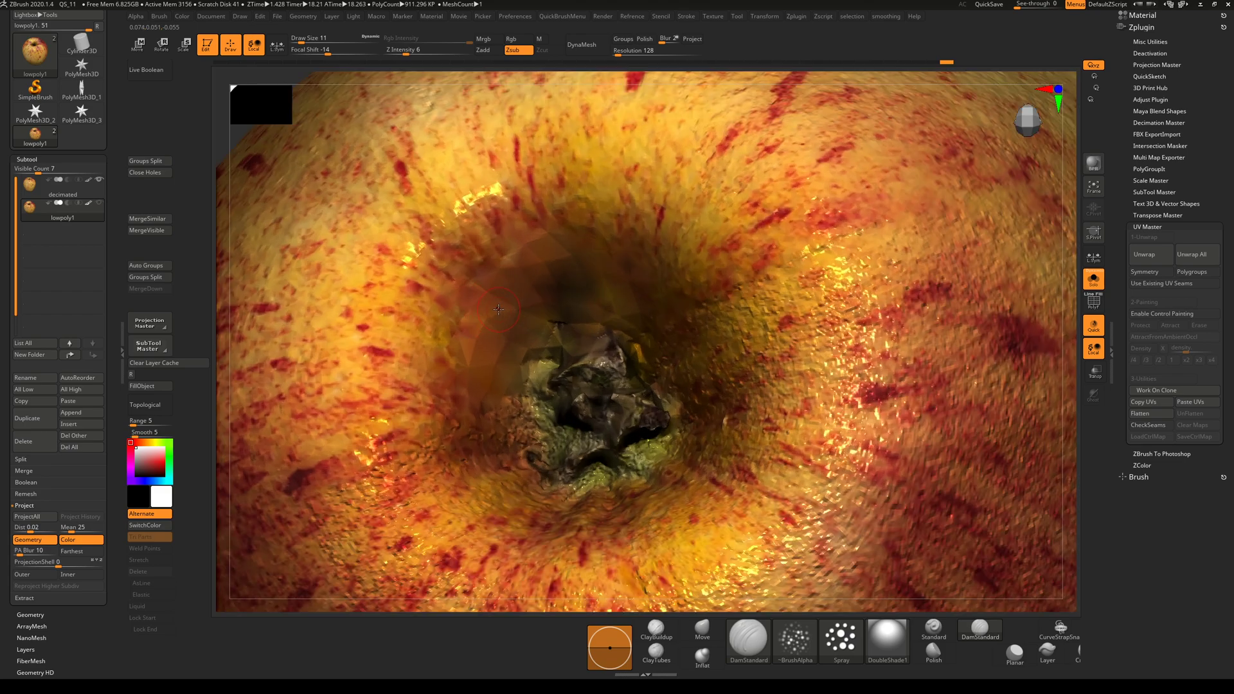
Step lowpoly1 down and up through its subdivision levels to examine the projected surface inside the bottom cavity.
key(shift+d)
key(shift+d)
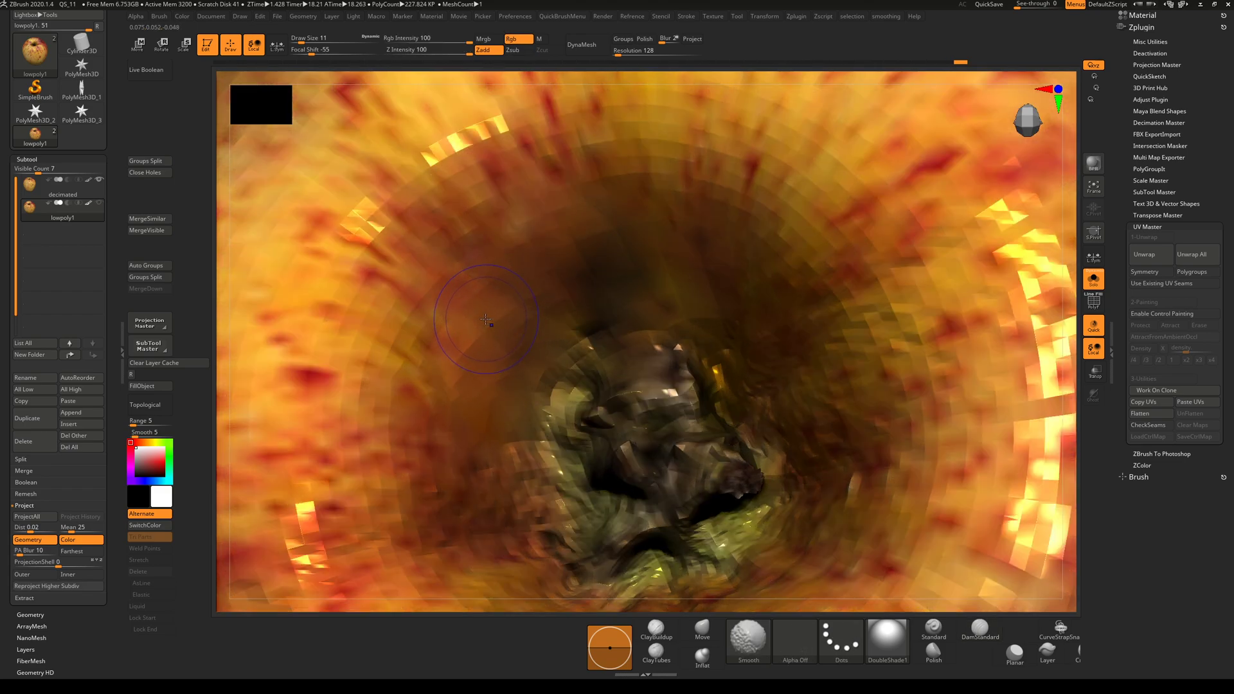
key(d)
key(d)
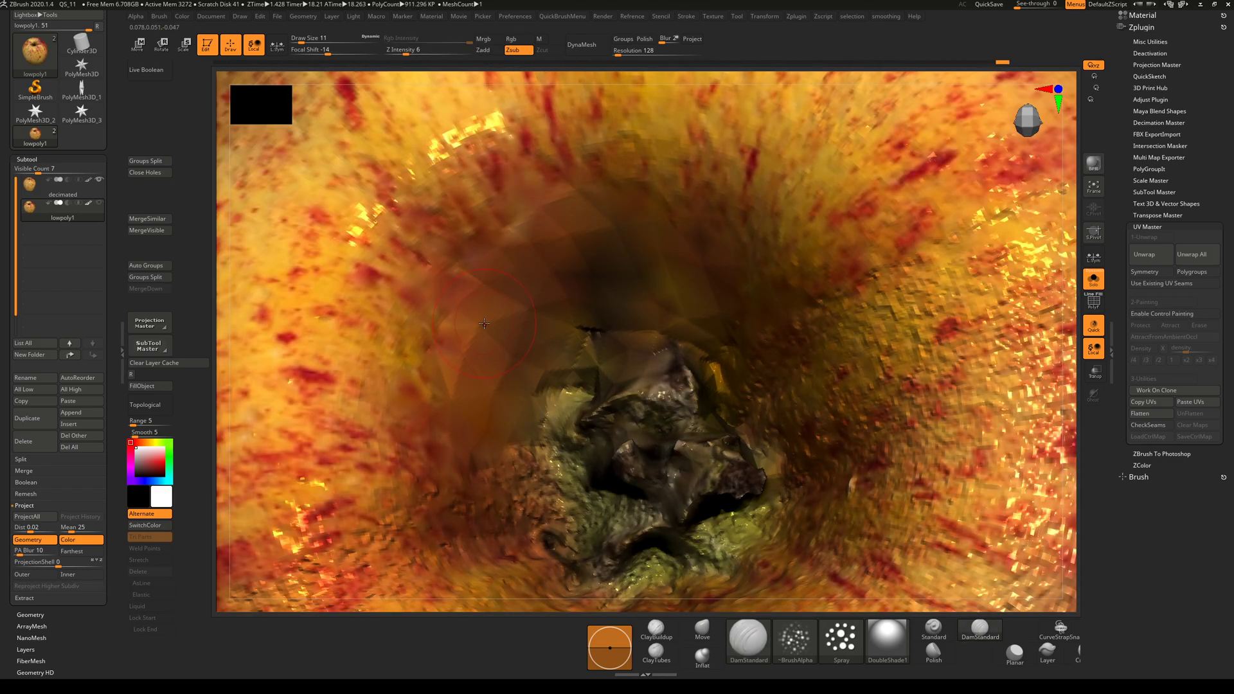
key(shift+d)
key(shift+d)
key(shift+d)
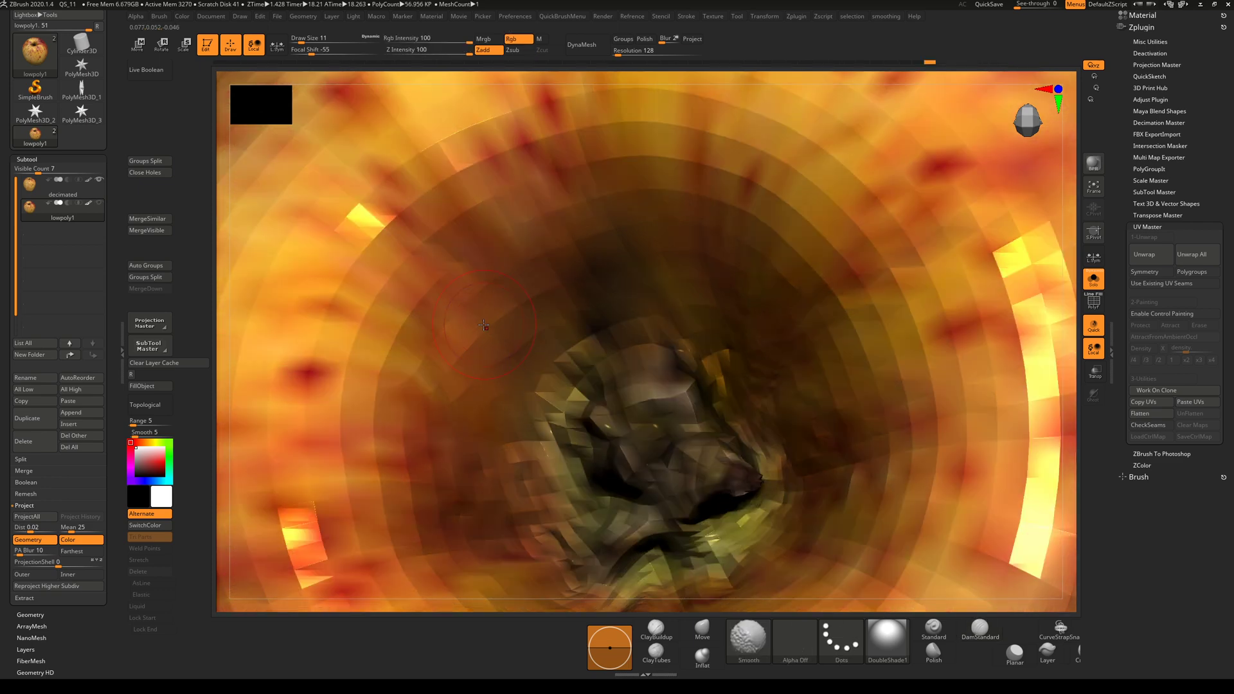
Set the DamStandard brush to the Color Spray stroke with Alpha 07.
click(837, 648)
click(841, 559)
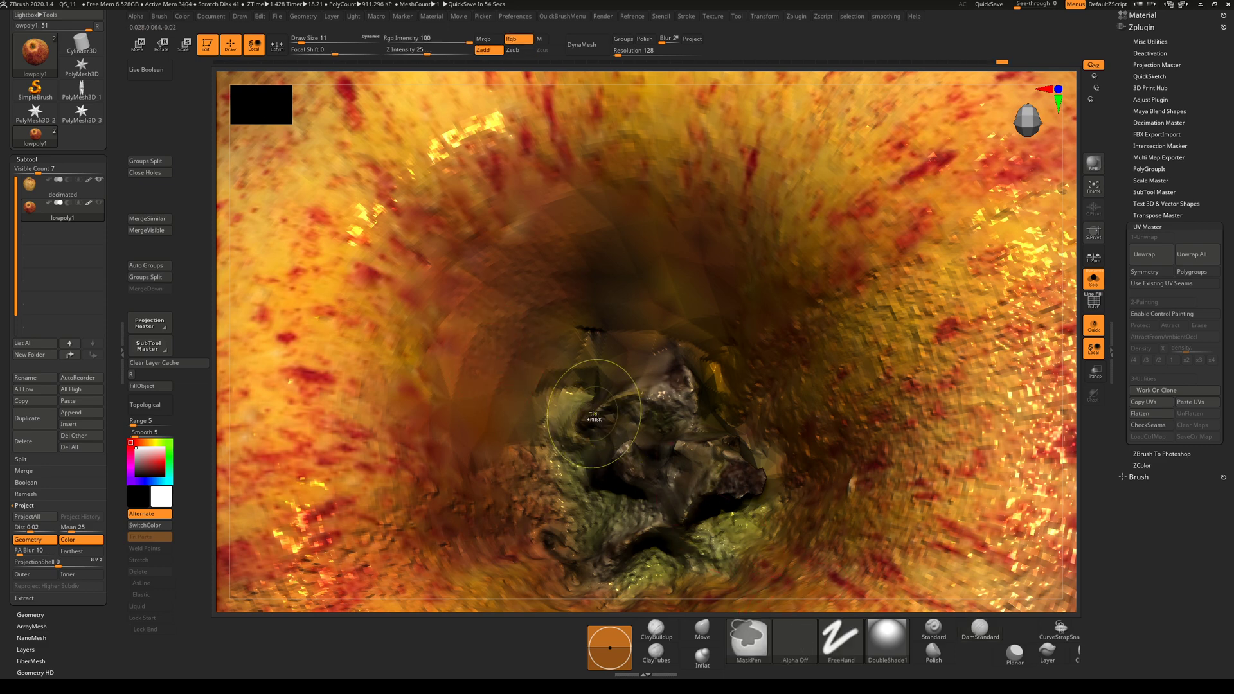
click(834, 640)
click(796, 641)
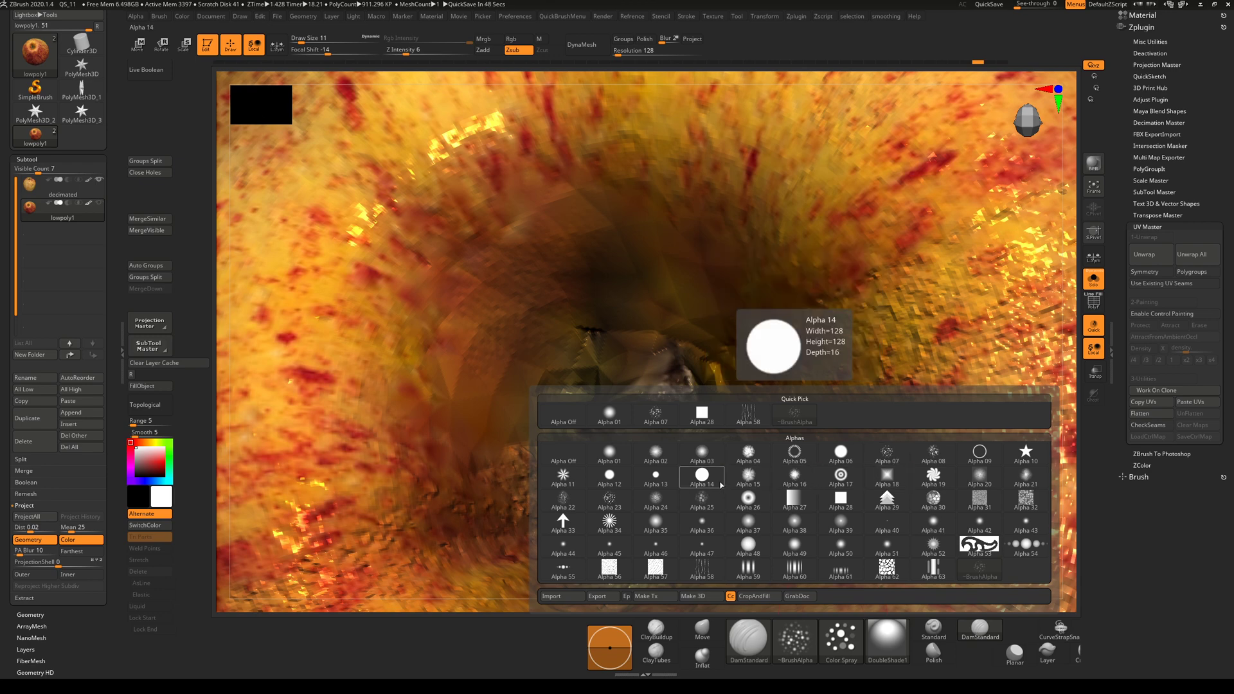
click(887, 452)
Sculpt grainy skin texture over the smooth patches on the bottom cavity's wall, using a draw size of 14.
key(ctrl+shift+z)
ctrl+right_drag(464, 426, 449, 484)
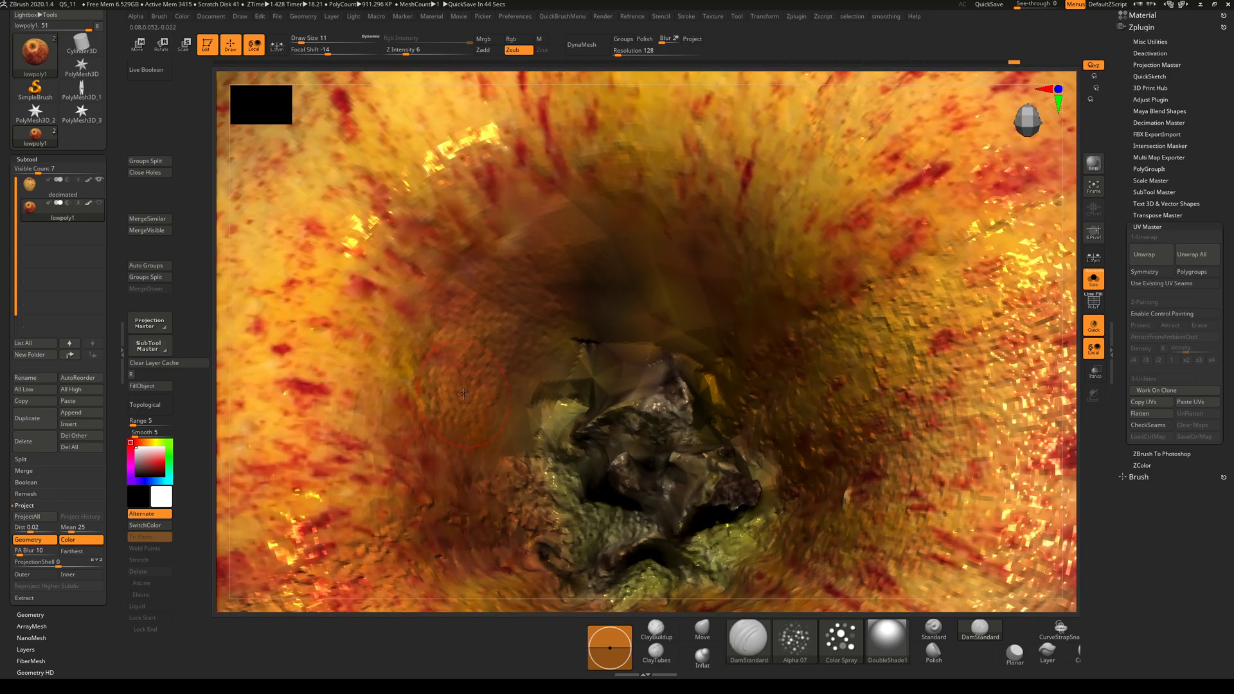
key(space)
drag(461, 394, 468, 394)
ctrl+right_drag(464, 394, 427, 374)
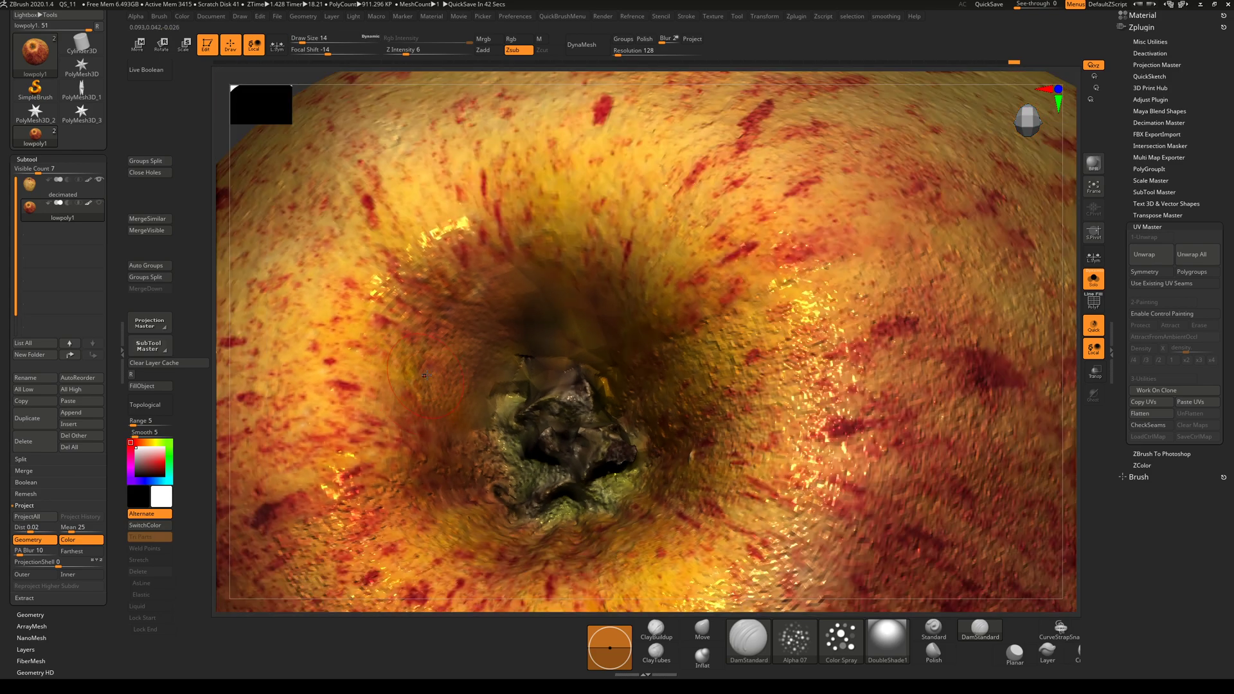
ctrl+right_drag(635, 327, 605, 365)
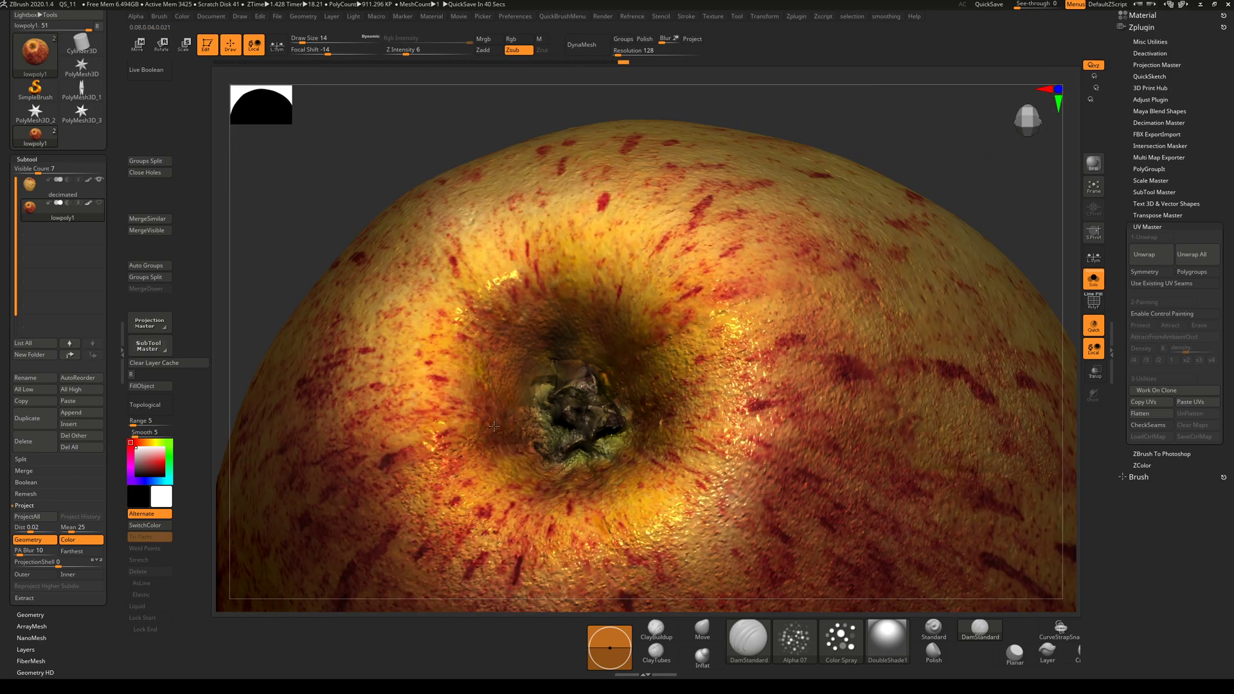
right_drag(395, 141, 444, 186)
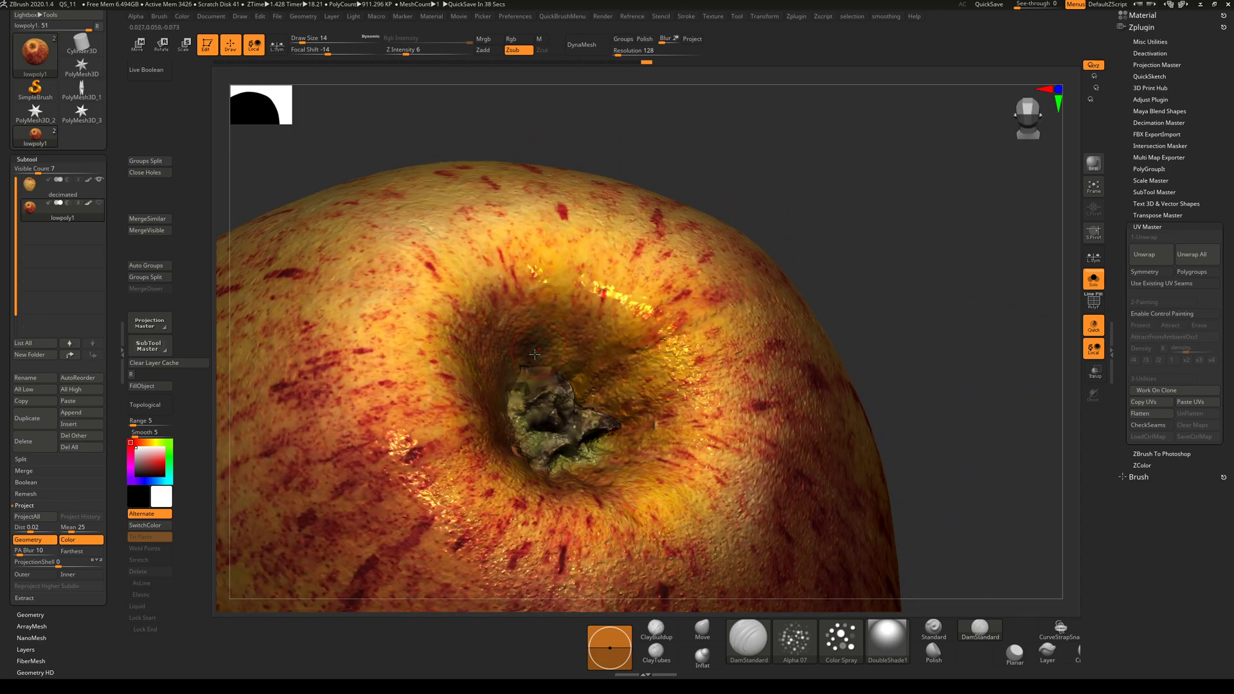
Reduce the draw size to 8, add finer grain around the dried calyx and smooth a small patch of it.
ctrl+right_drag(531, 371, 491, 444)
key(space)
drag(529, 381, 521, 381)
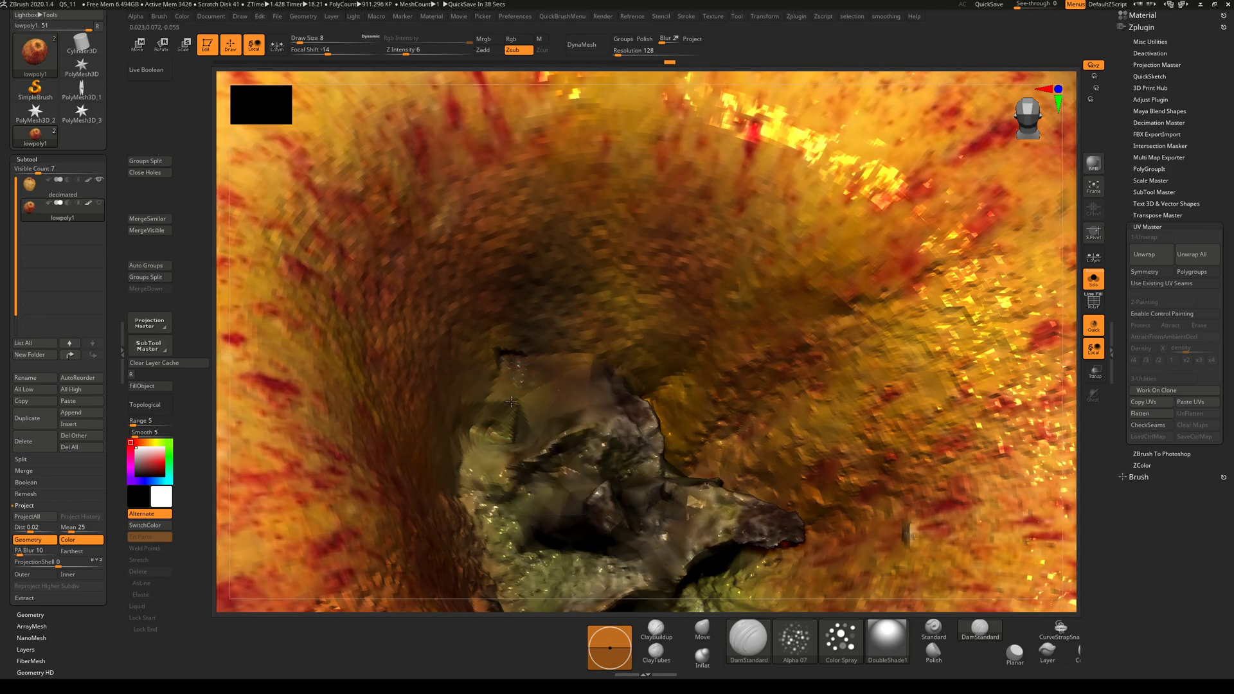
right_drag(529, 422, 869, 162)
ctrl+right_drag(544, 365, 580, 381)
key(shift+f)
key(shift+f)
shift+drag(566, 372, 563, 383)
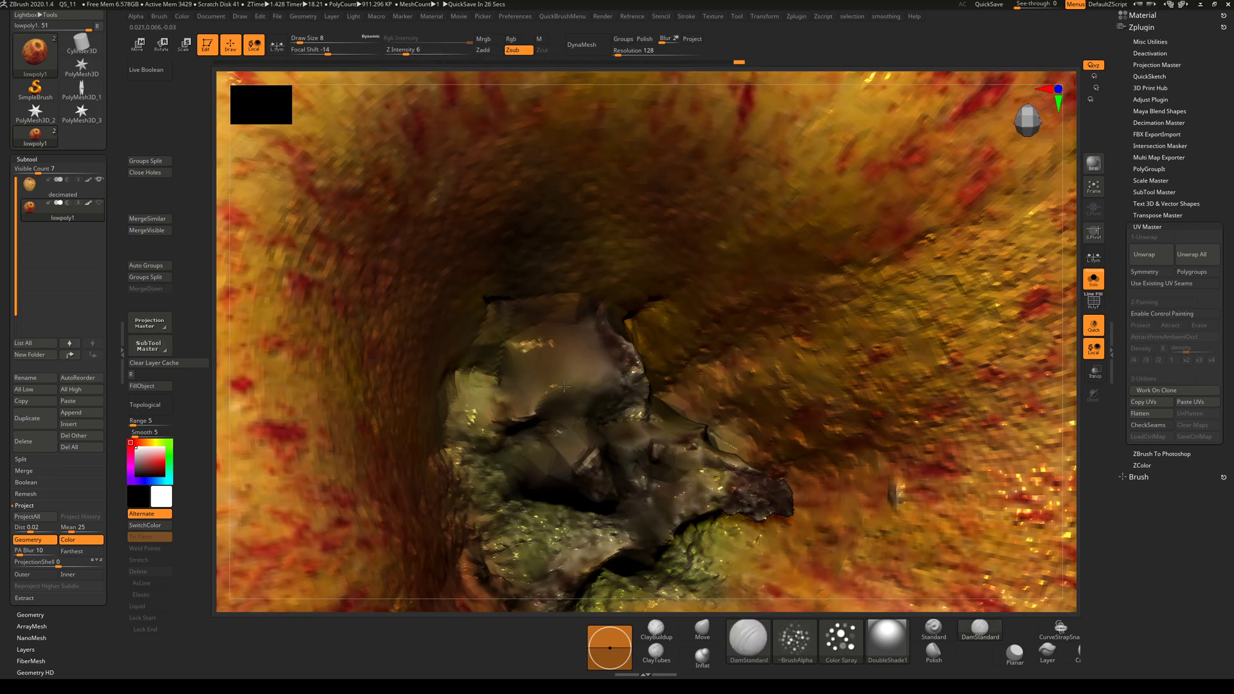
right_drag(579, 386, 894, 302)
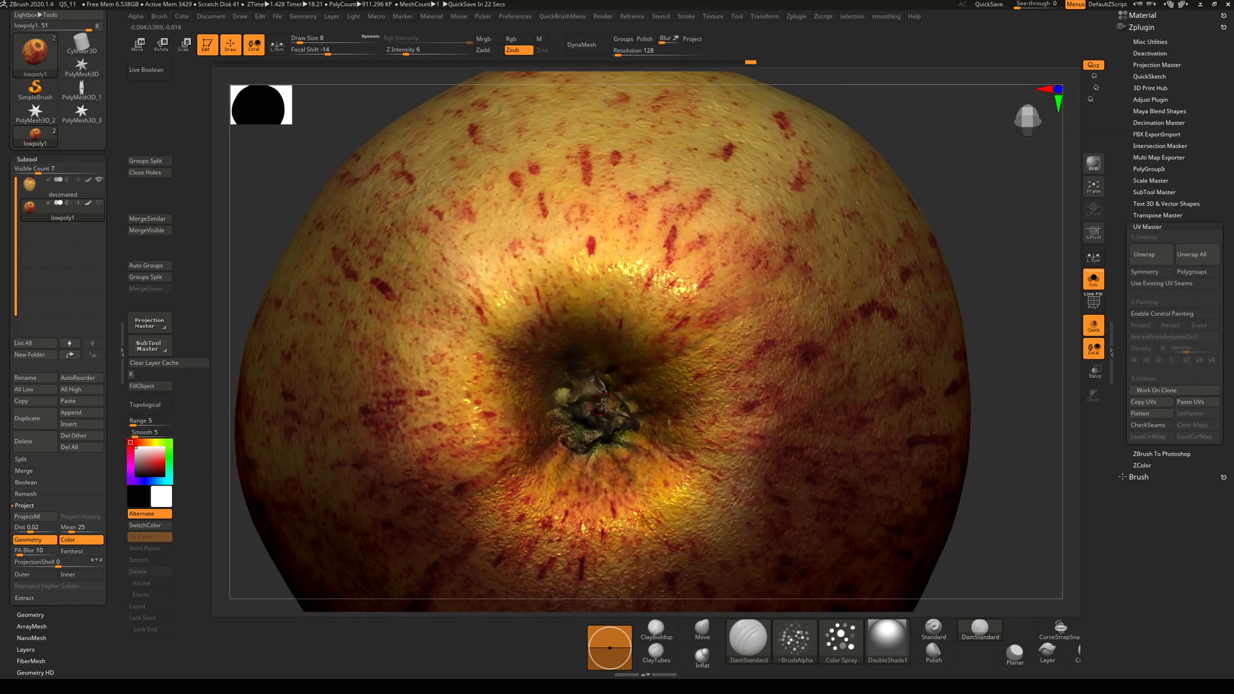
Inspect the wireframe density inside the bottom cavity and set the brush's focal shift to -11.
ctrl+right_drag(611, 405, 612, 488)
key(shift+f)
key(shift+f)
ctrl+right_drag(979, 476, 713, 412)
right_drag(1013, 261, 571, 423)
key(space)
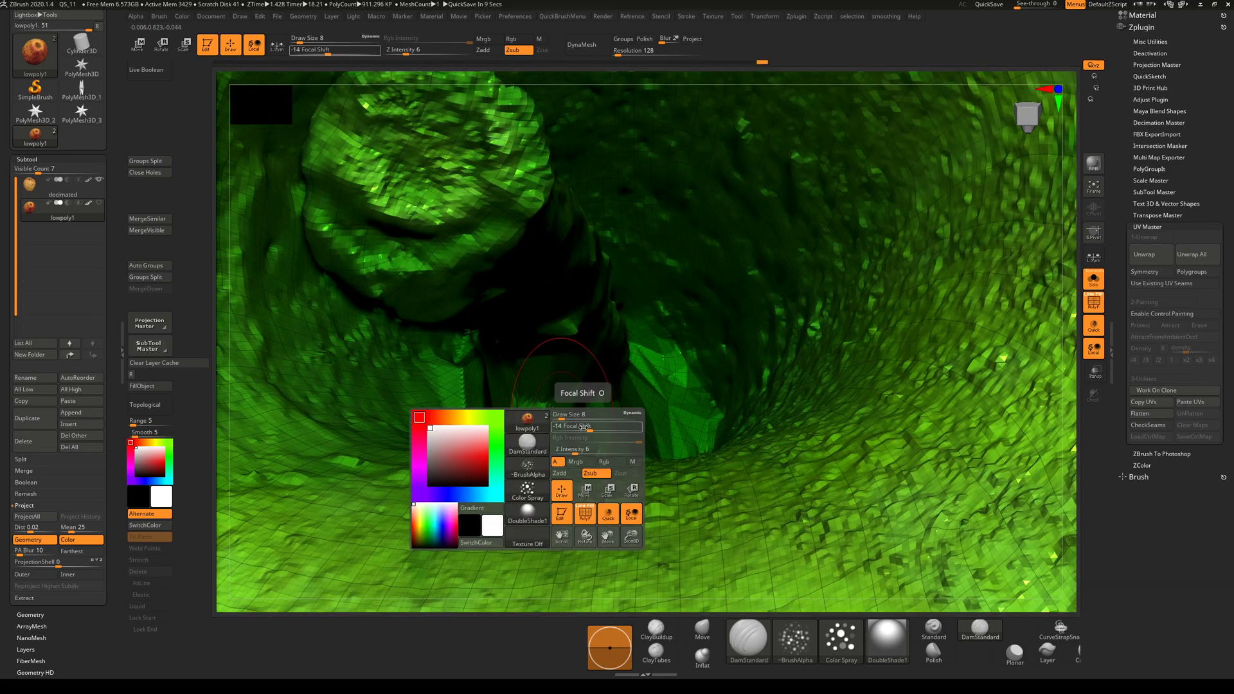
drag(596, 432, 591, 432)
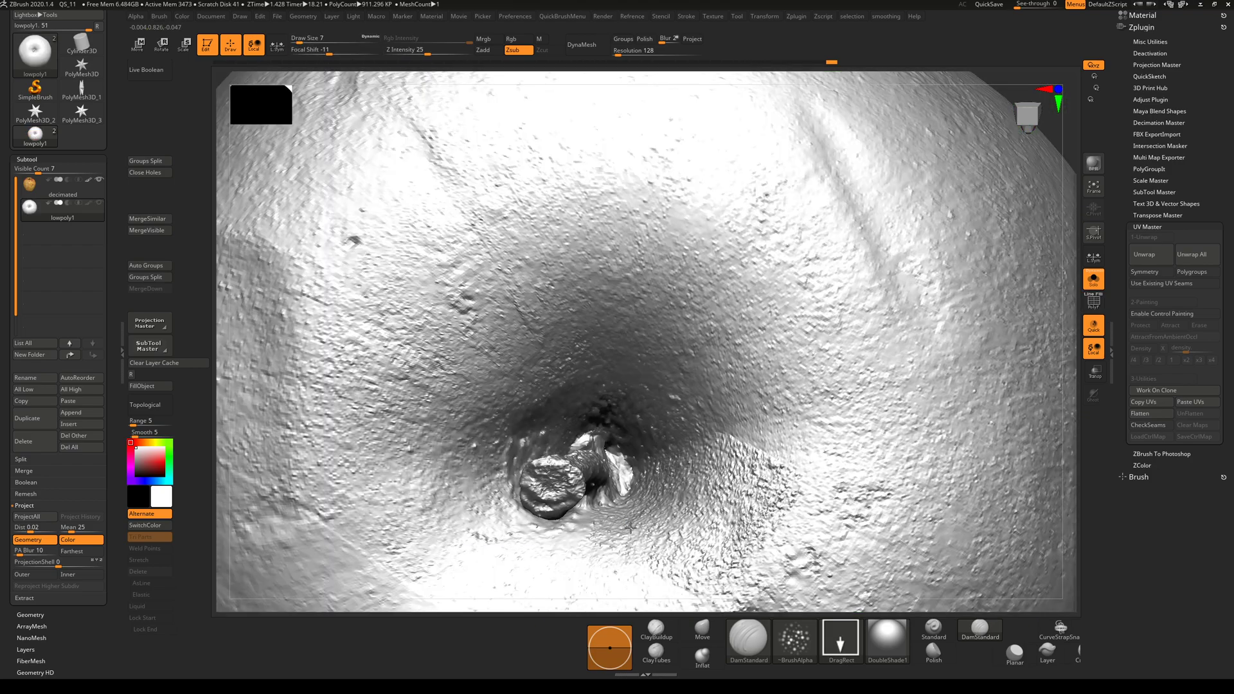
right_drag(578, 522, 797, 260)
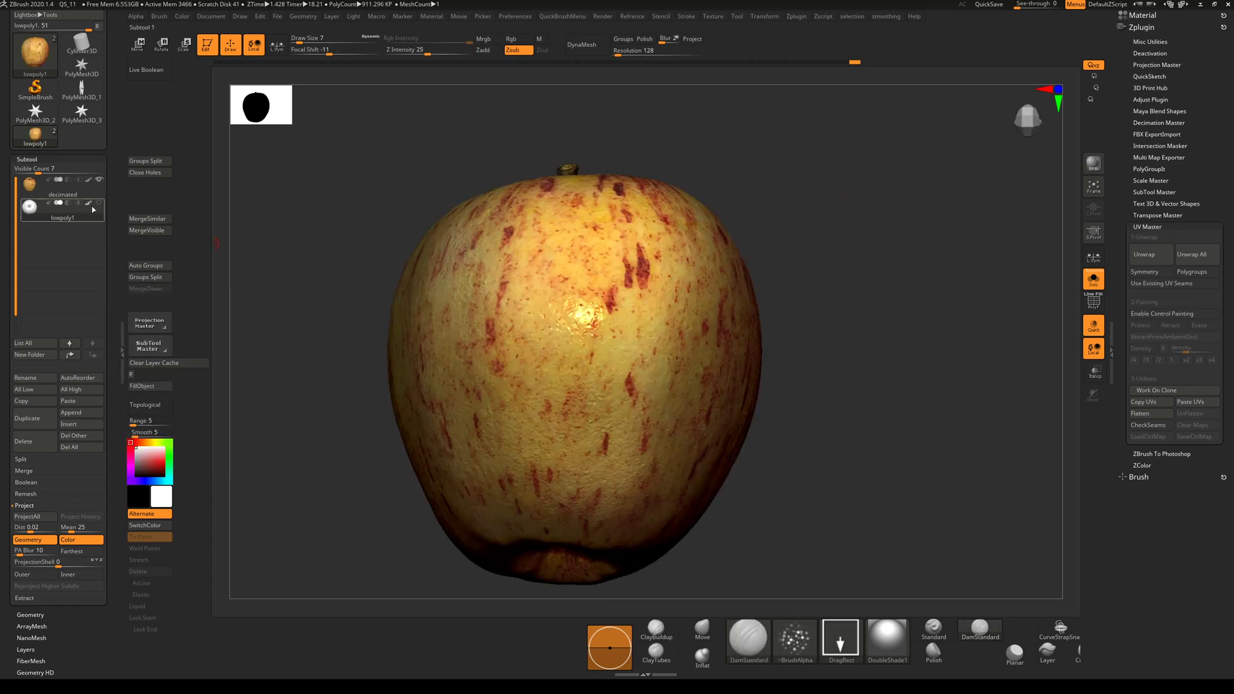
mouse_move(829, 270)
right_down()
mouse_move(850, 361)
mouse_move(816, 407)
mouse_move(807, 316)
mouse_move(807, 454)
mouse_move(808, 415)
mouse_move(792, 436)
mouse_move(595, 394)
right_up()
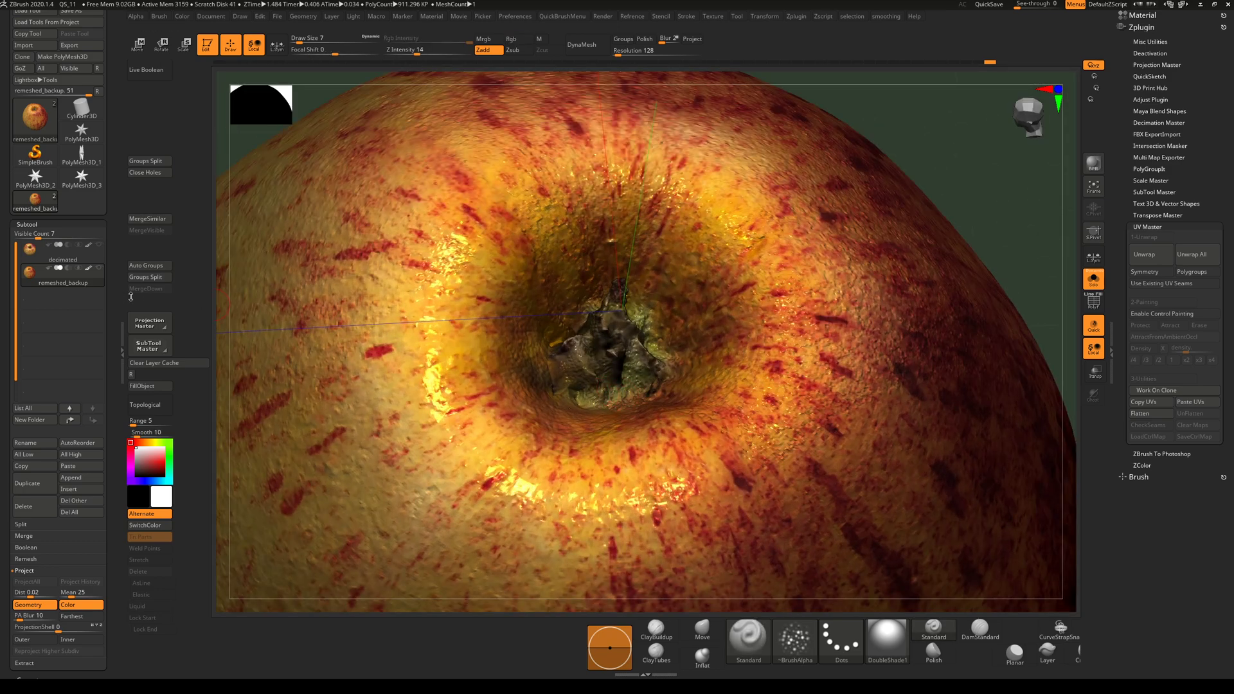
Step the remeshed_backup subtool down through its subdivision levels and back to level 4 to examine the surface around the cavity.
key(2)
mouse_move(307, 385)
mouse_down()
mouse_move(286, 385)
mouse_move(320, 387)
mouse_move(285, 386)
mouse_move(324, 386)
mouse_up()
key(2)
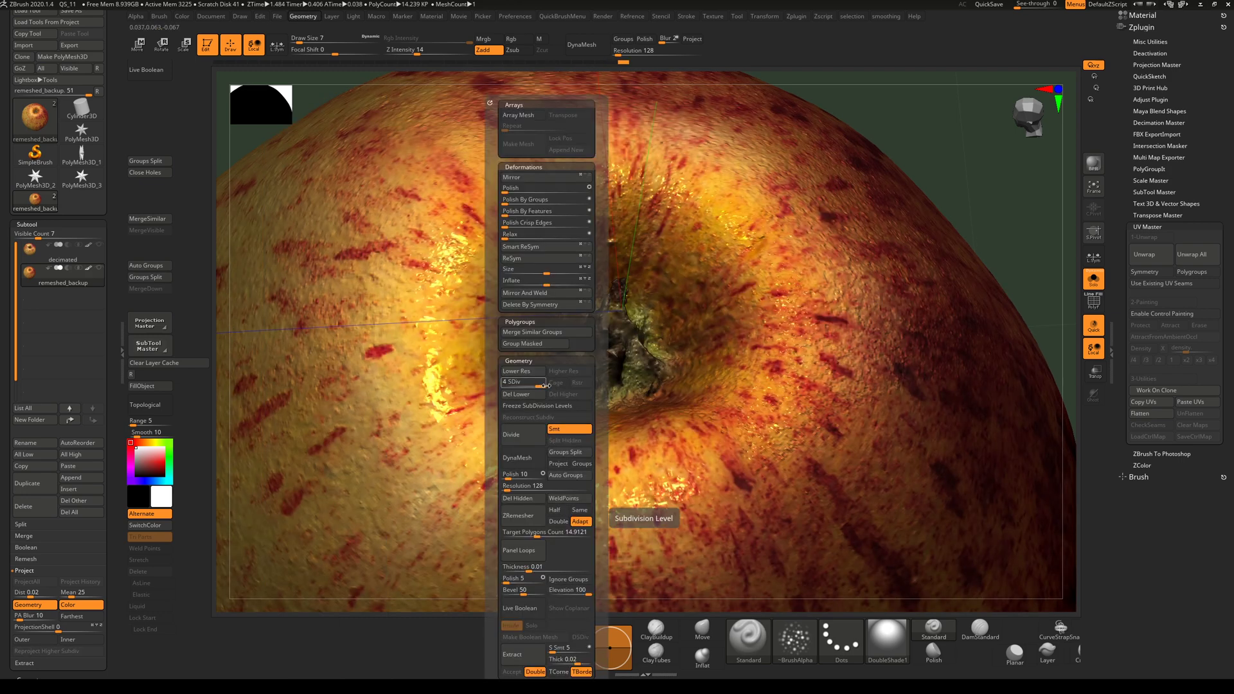
click(506, 385)
drag(506, 386, 543, 386)
drag(960, 262, 554, 351)
ctrl+right_drag(539, 391, 832, 325)
drag(832, 325, 899, 334)
Duplicate the remeshed_backup subtool and rename the copy "project on".
mouse_move(54, 277)
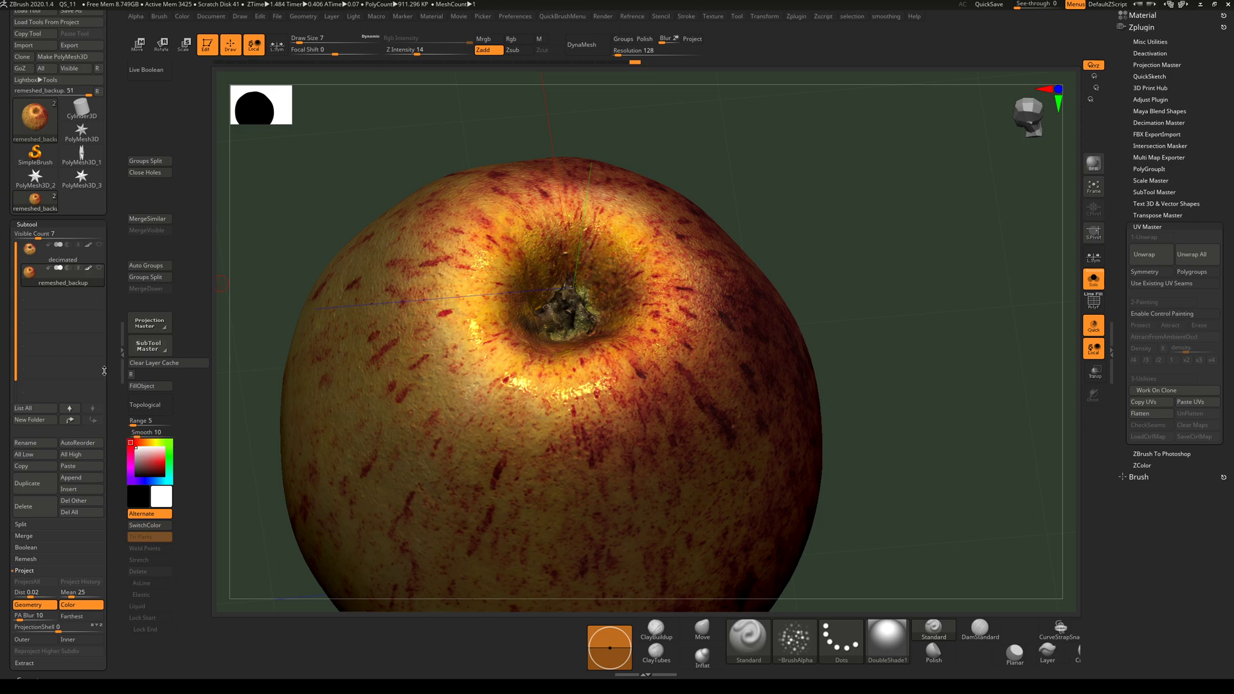
click(38, 489)
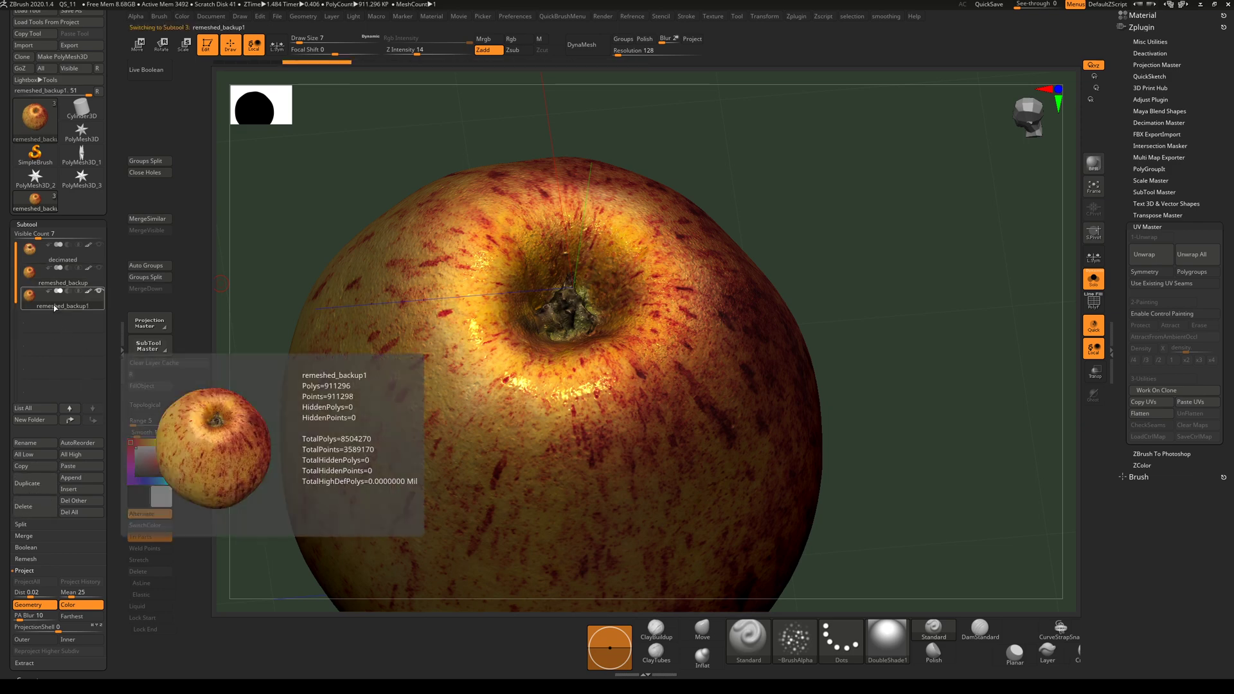
click(55, 308)
text(proje)
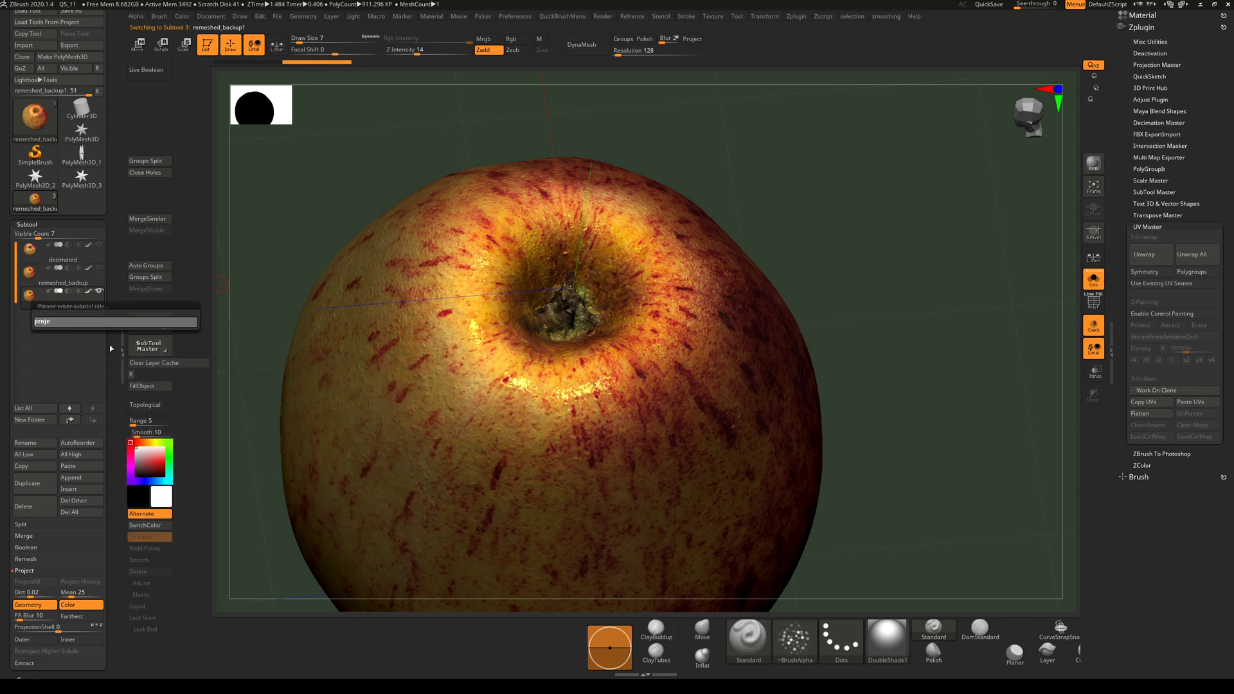
text(ct on)
key(Return)
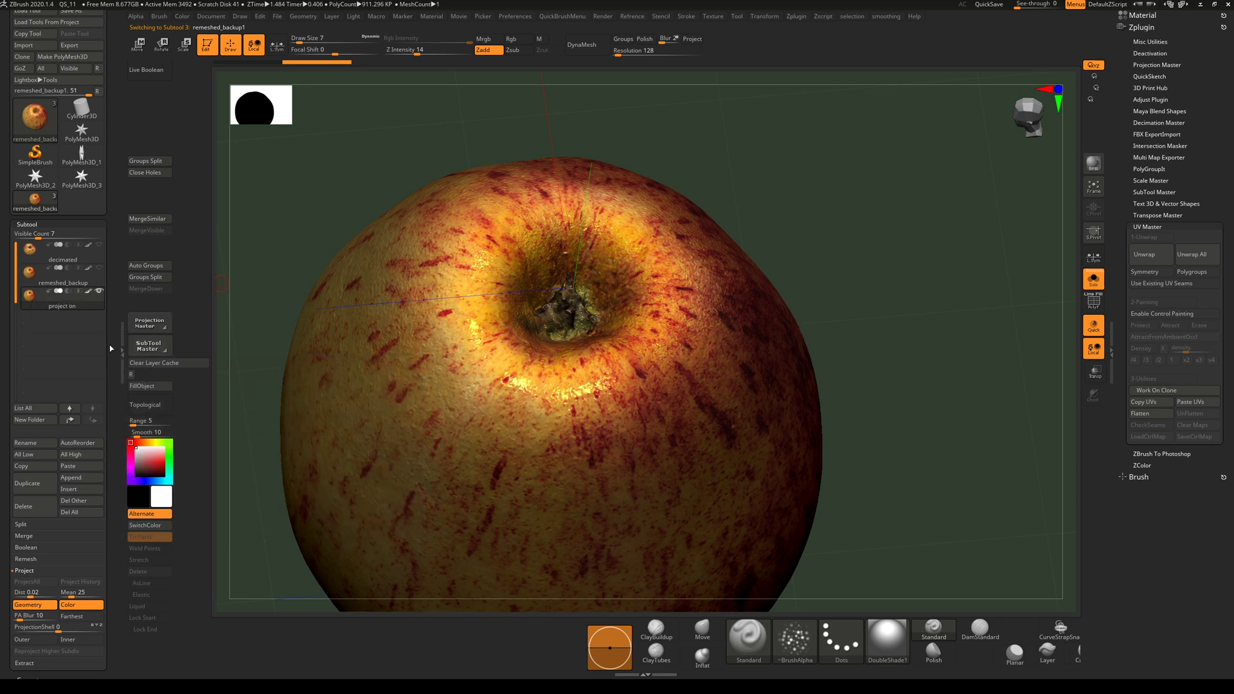
Rename the duplicated subtool to "project of".
drag(912, 324, 887, 328)
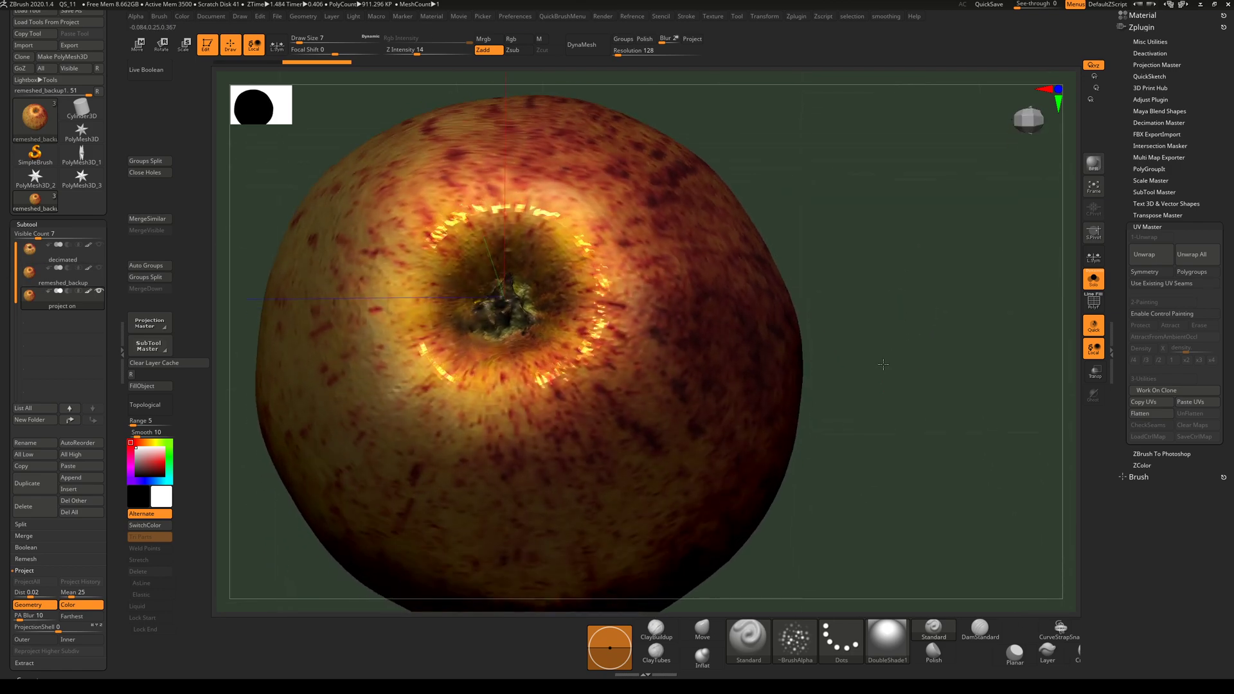
ctrl+right_drag(521, 319, 508, 317)
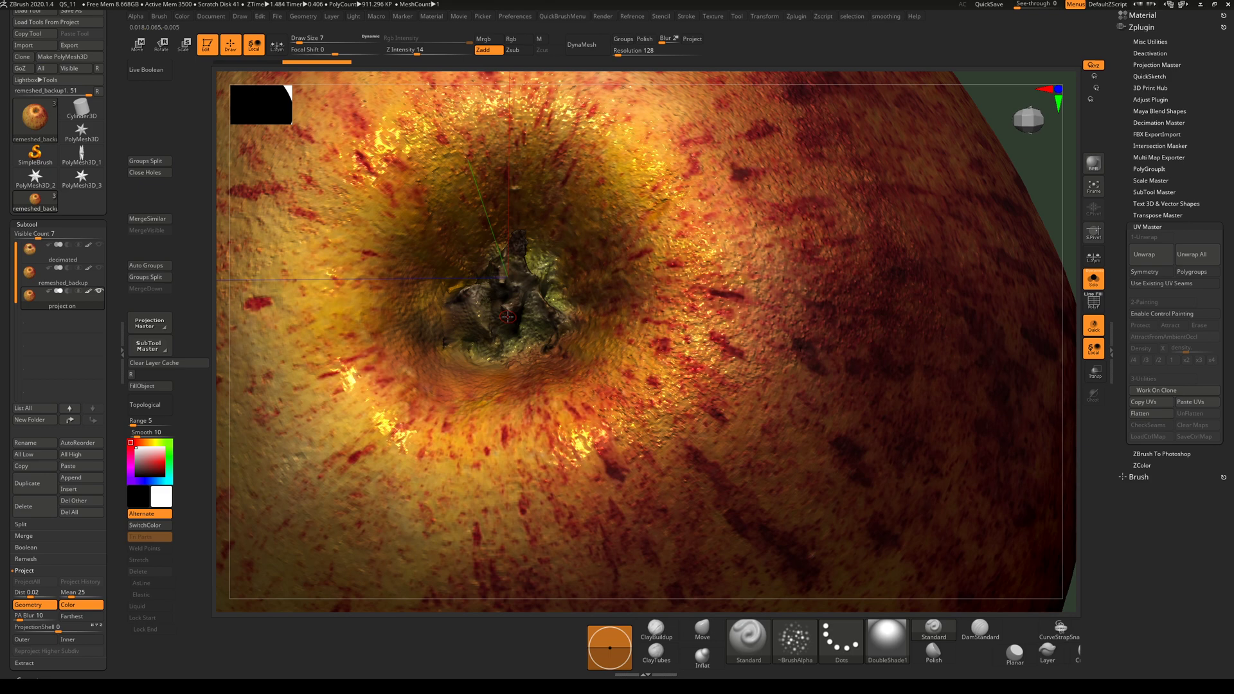
double_click(62, 306)
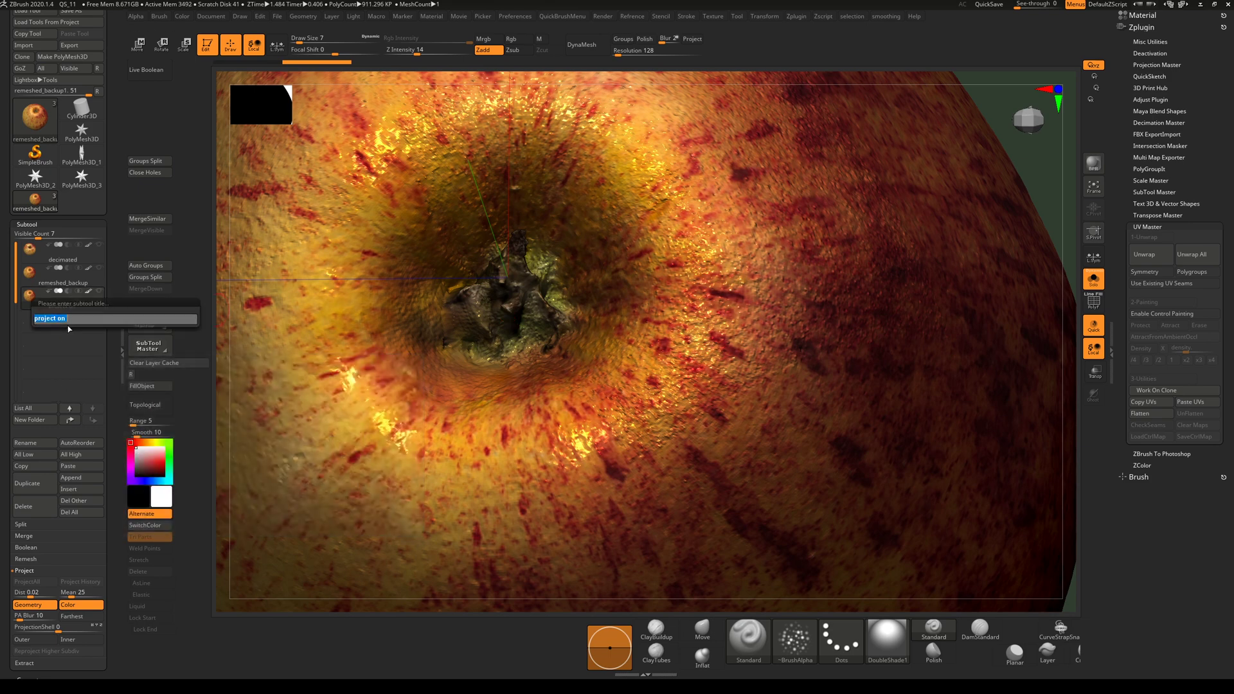
text(of)
key(Return)
key(f)
mouse_move(826, 335)
mouse_down()
mouse_move(832, 303)
mouse_move(844, 320)
mouse_up()
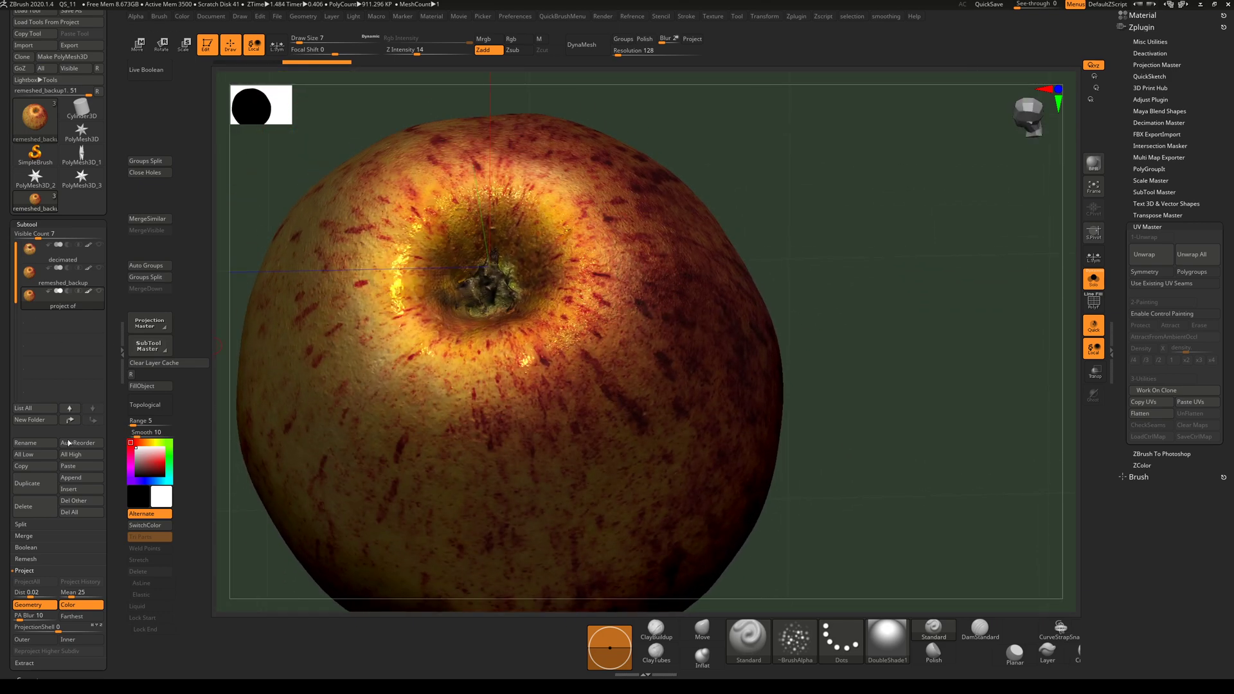
Duplicate the project of subtool and name the copy "project on".
click(27, 483)
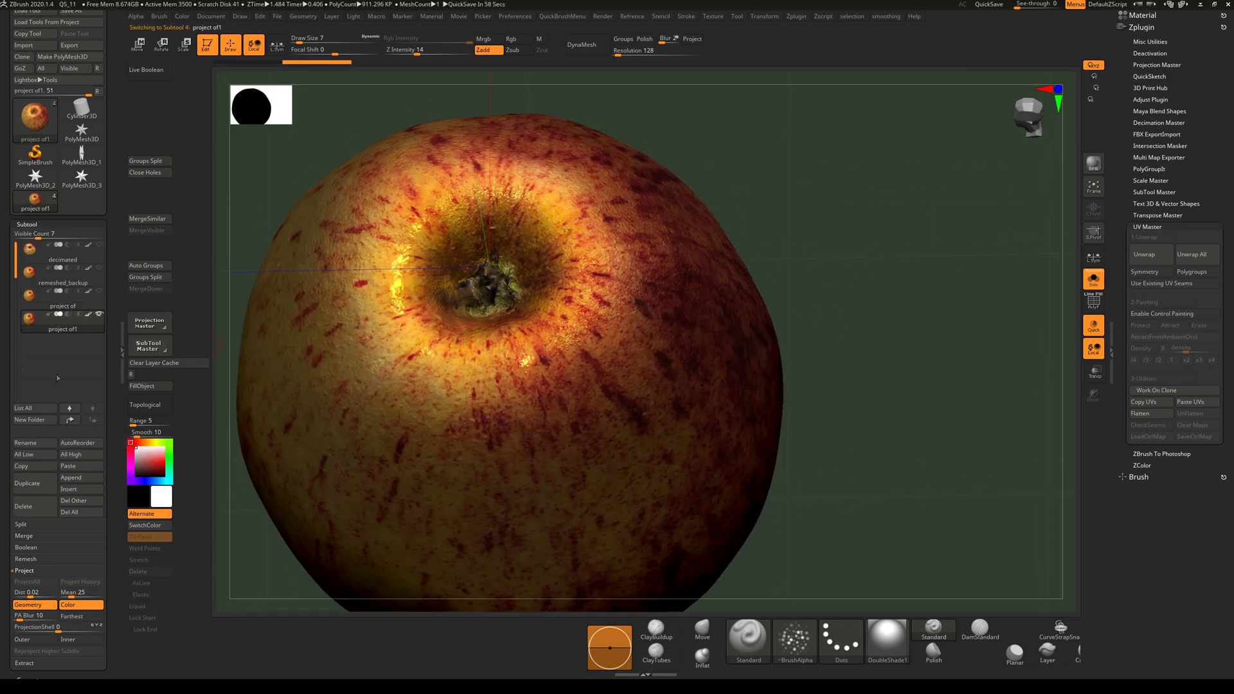
double_click(55, 331)
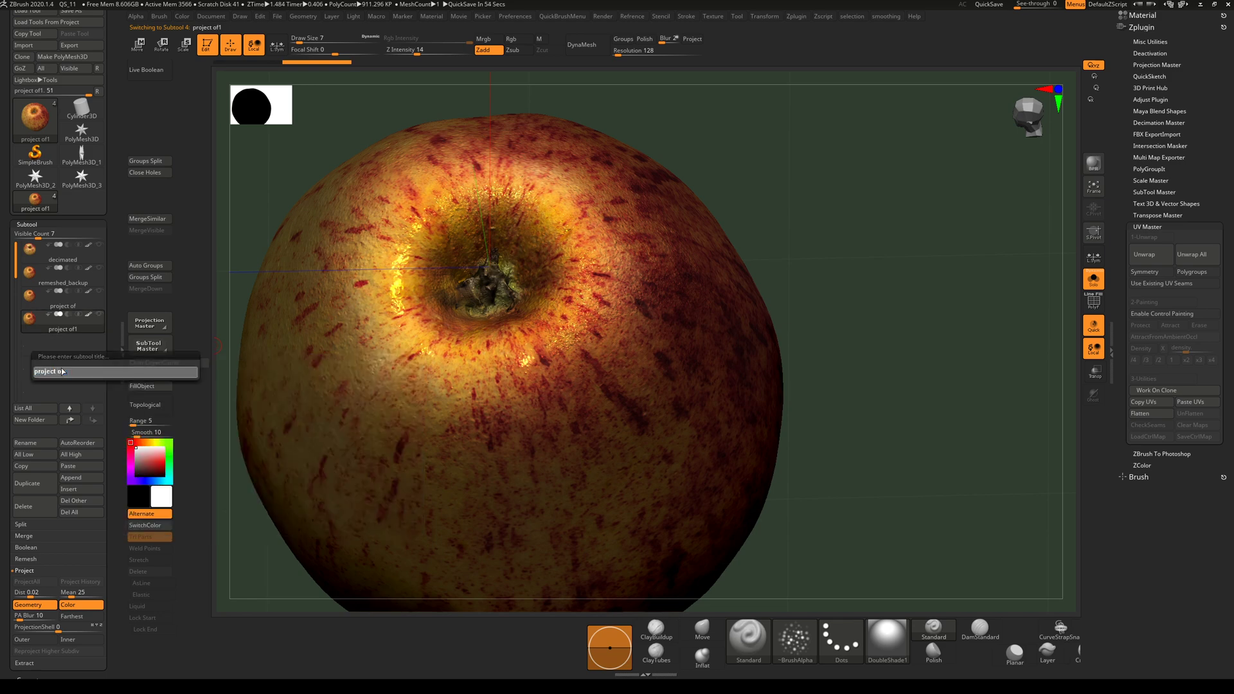
text(n)
key(Return)
Fill the whole project on subtool with white.
drag(853, 359, 681, 393)
mouse_move(91, 319)
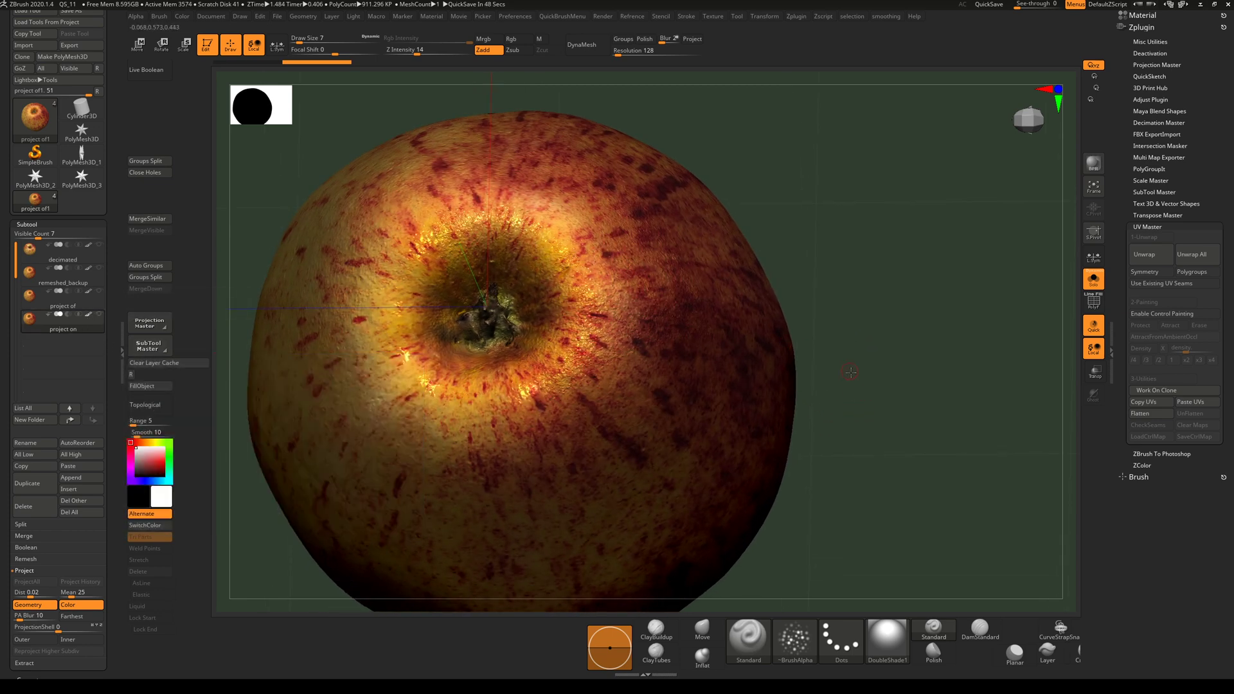
drag(851, 372, 866, 378)
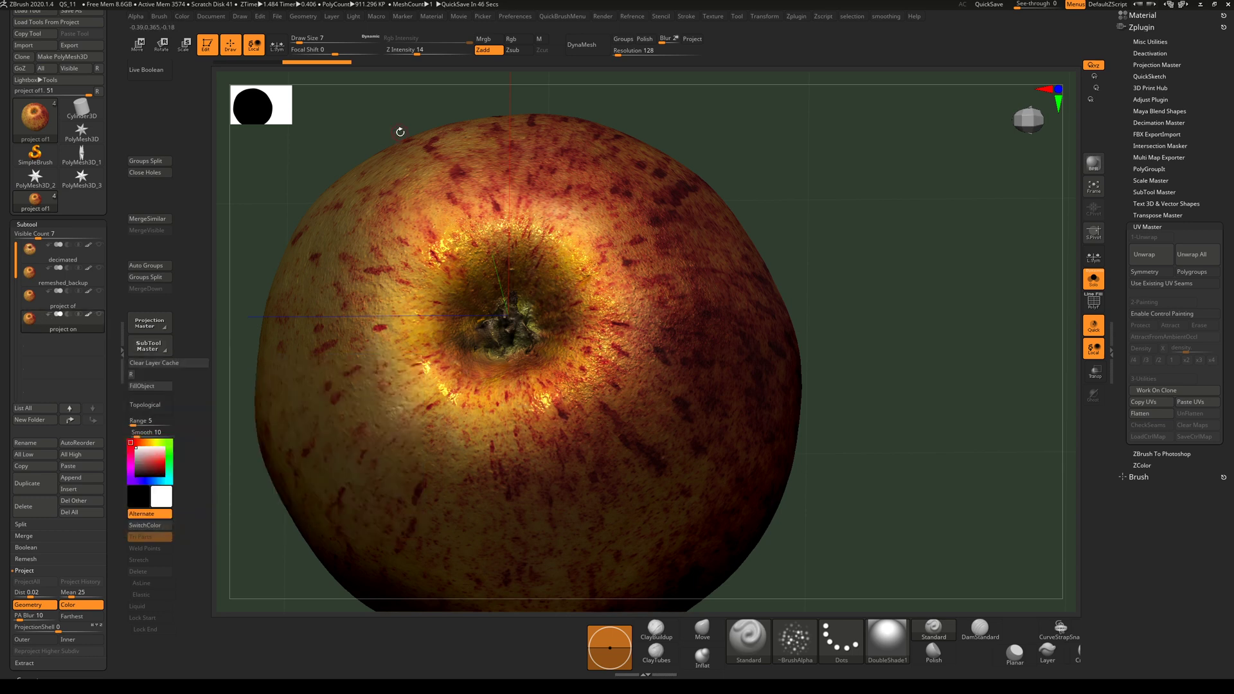
click(182, 17)
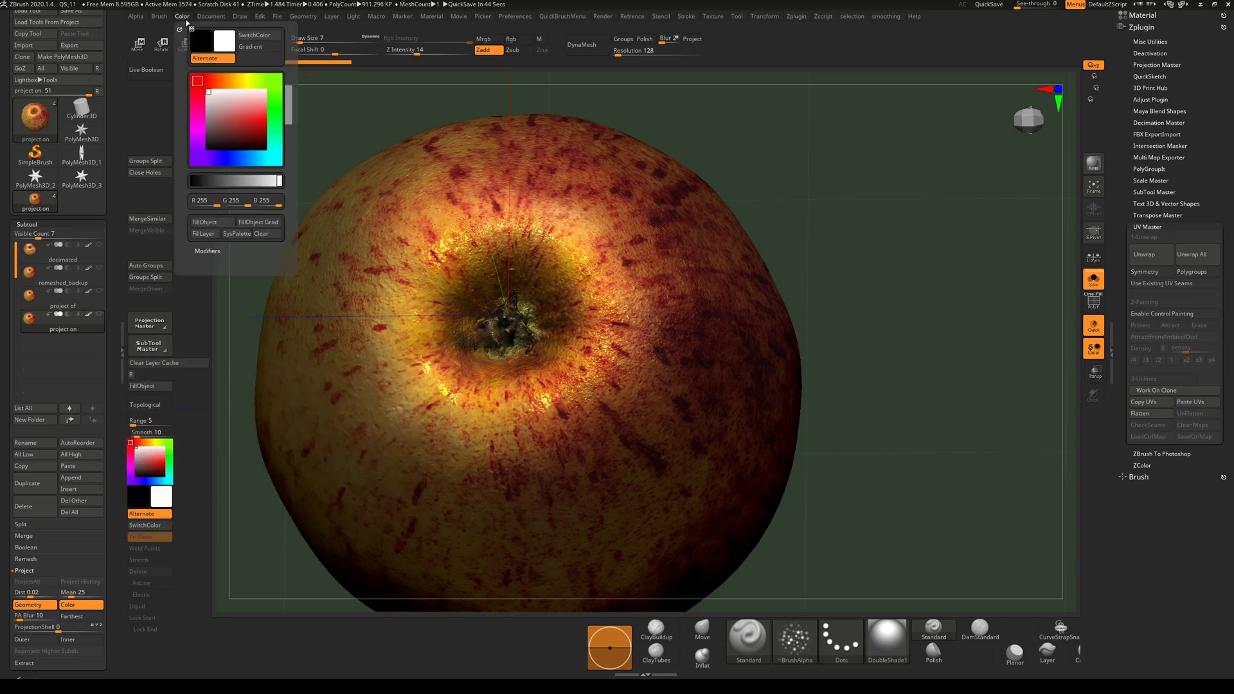
click(265, 235)
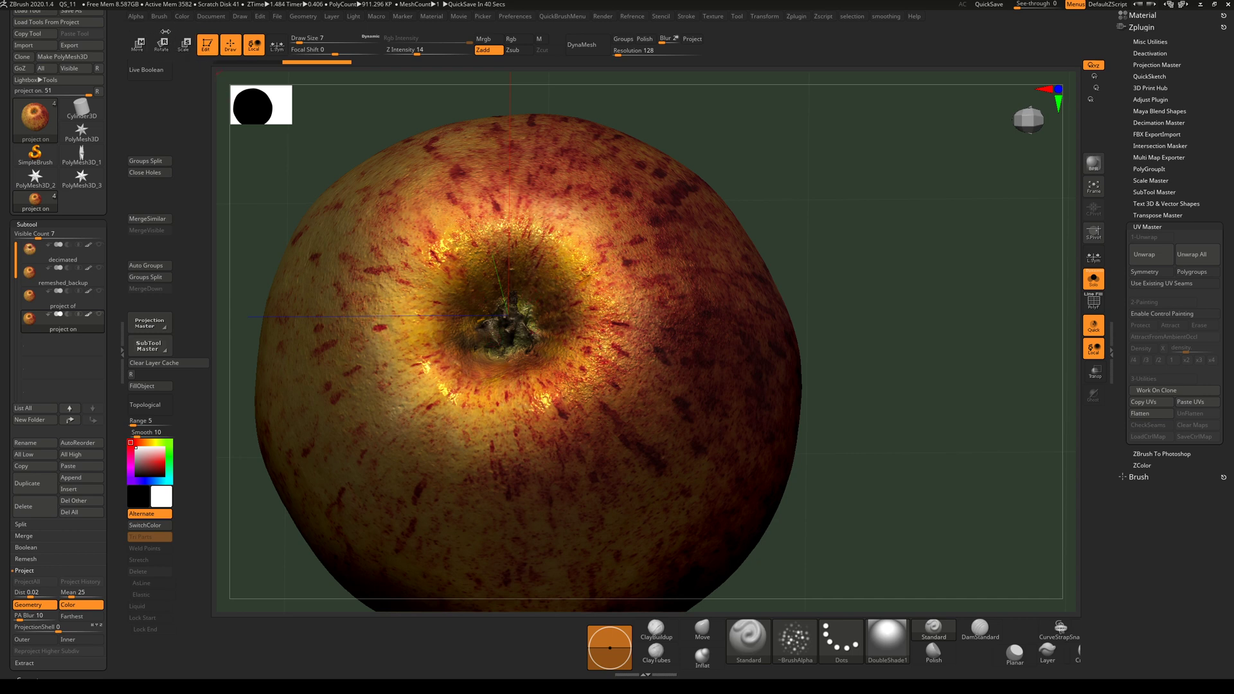
click(185, 17)
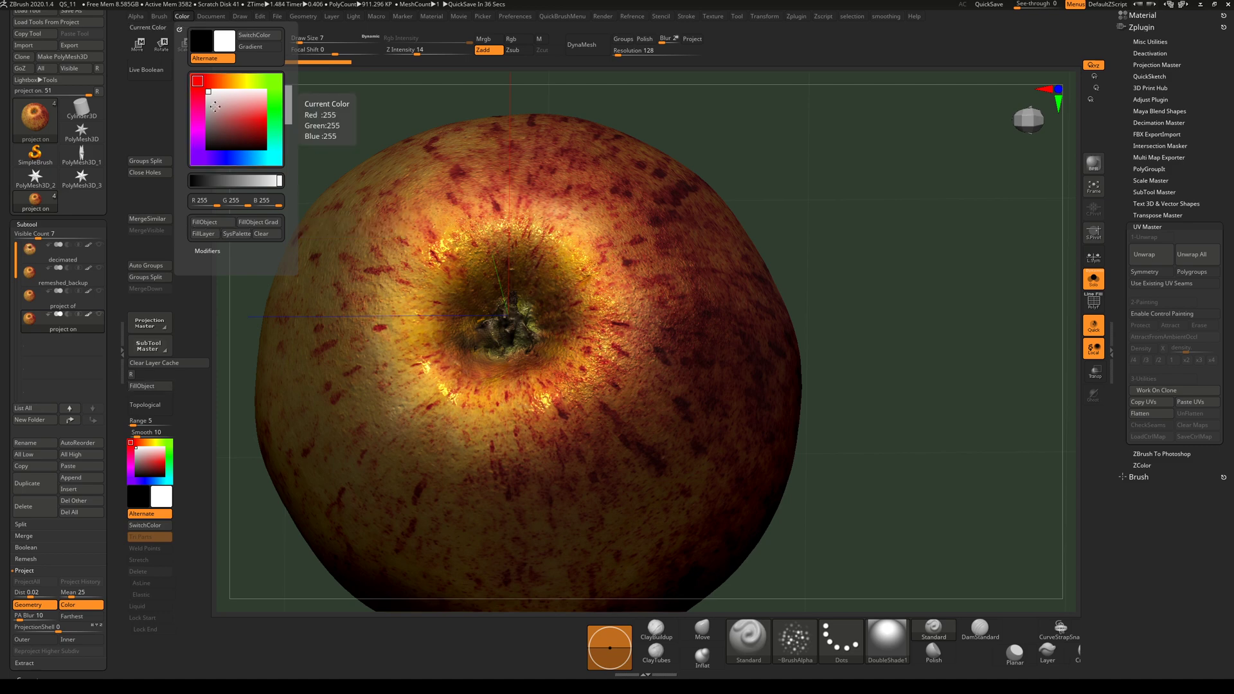
click(217, 223)
Delete the lower subdivision levels of the white project on subtool.
mouse_move(923, 437)
mouse_down()
mouse_move(913, 427)
mouse_move(933, 462)
mouse_move(938, 428)
mouse_move(893, 352)
mouse_move(928, 417)
mouse_up()
mouse_move(912, 353)
mouse_down()
mouse_move(937, 441)
mouse_move(925, 333)
mouse_up()
ctrl+right_drag(555, 386, 646, 415)
drag(867, 514, 884, 579)
key(g)
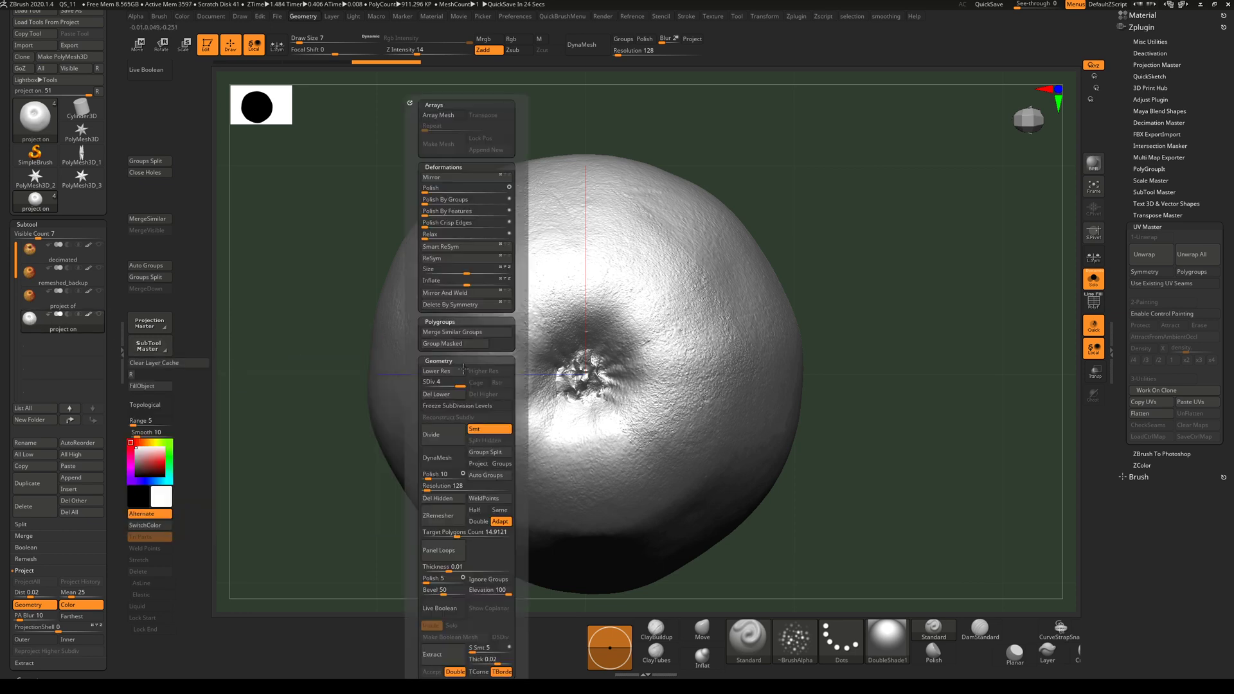
click(442, 395)
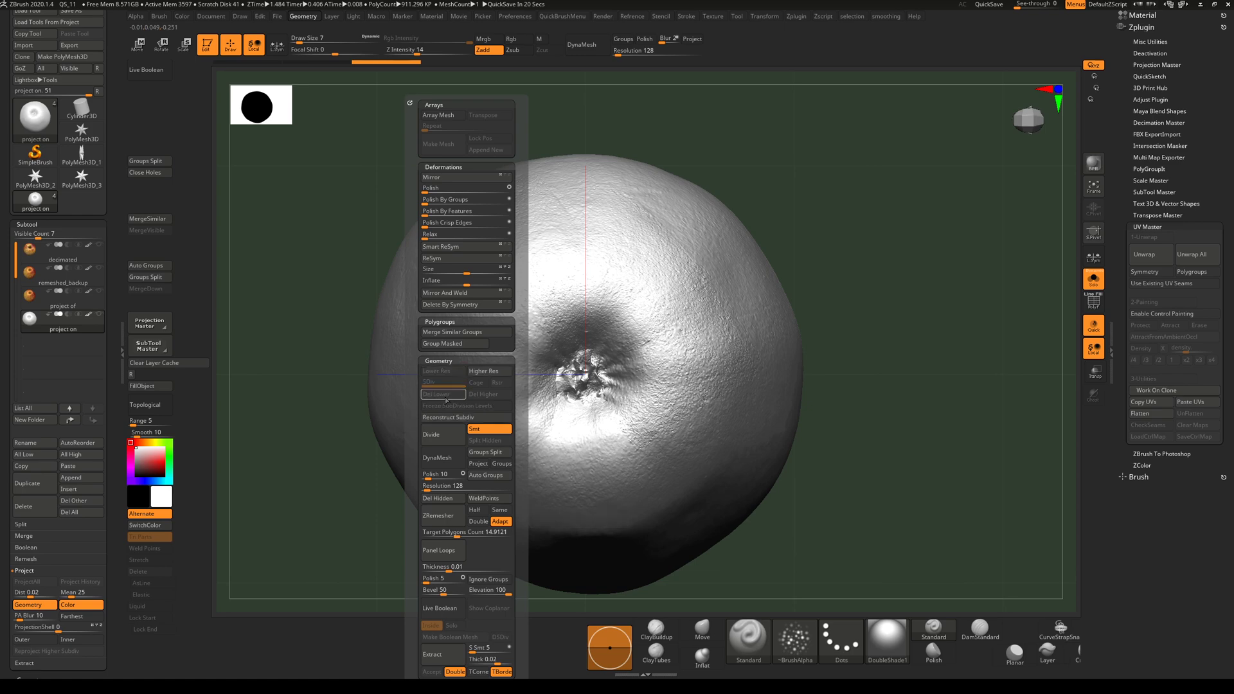
drag(841, 427, 843, 325)
key(f)
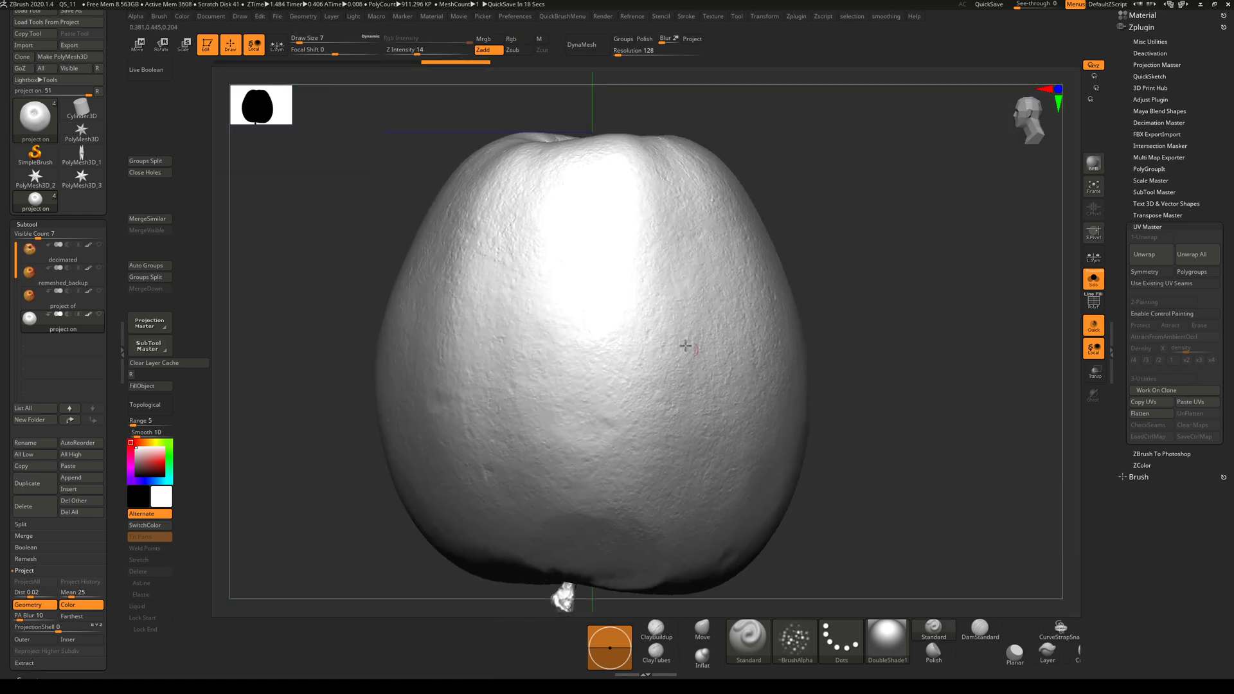
Polish the entire project on mesh to smooth away its fine skin detail.
ctrl+right_drag(731, 312, 698, 325)
drag(943, 286, 904, 493)
right_drag(904, 493, 702, 380)
key(d)
key(Escape)
key(shift+d)
key(g)
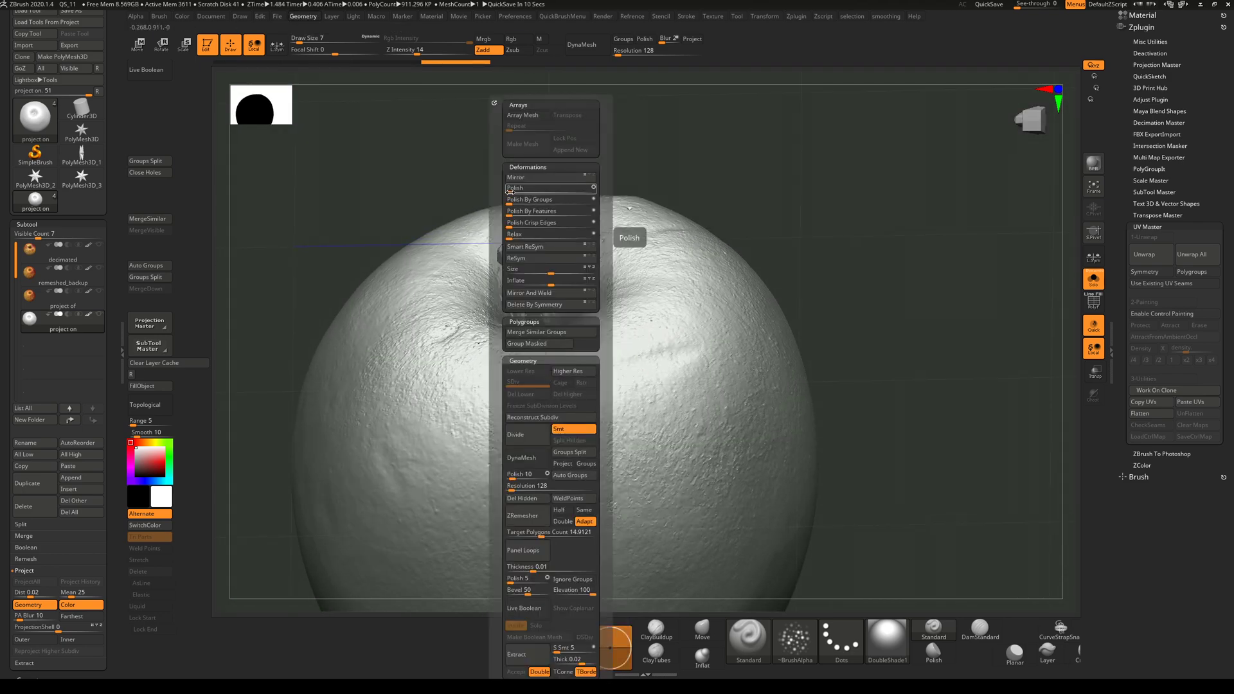
drag(516, 192, 913, 364)
key(g)
Toggle the wireframe on and off to examine the topology of the project on mesh.
key(shift+f)
key(shift+f)
key(shift+f)
key(shift+f)
ctrl+right_drag(582, 364, 453, 424)
Delete the lower subdivision levels of the project on subtool, keeping only the highest level.
mouse_move(40, 307)
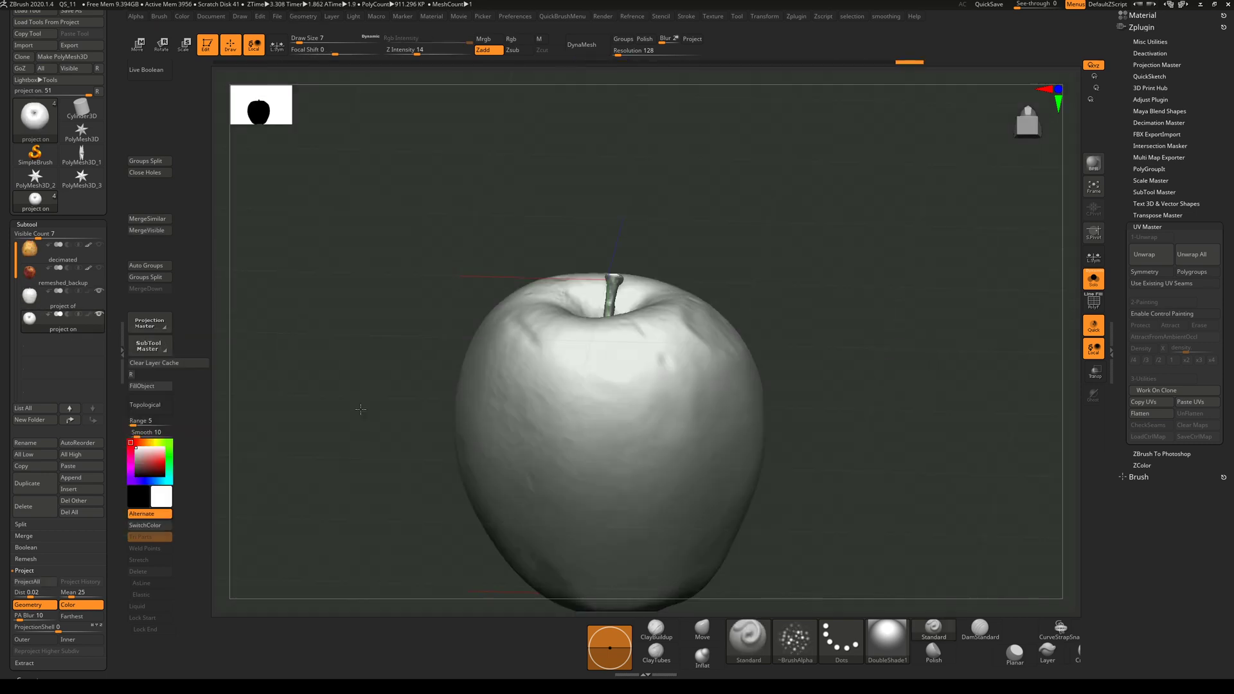
right_drag(360, 409, 379, 345)
key(g)
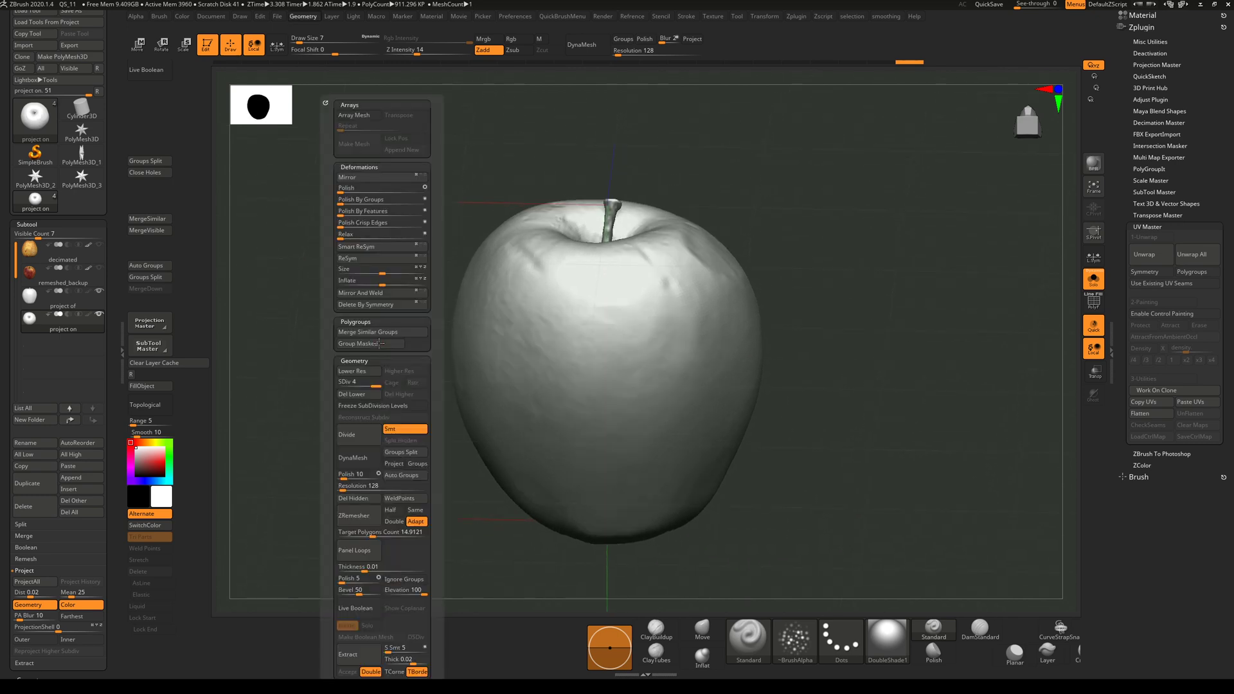
click(367, 397)
right_drag(446, 363, 386, 398)
Select the project of subtool and turn its polypaint display on.
click(90, 308)
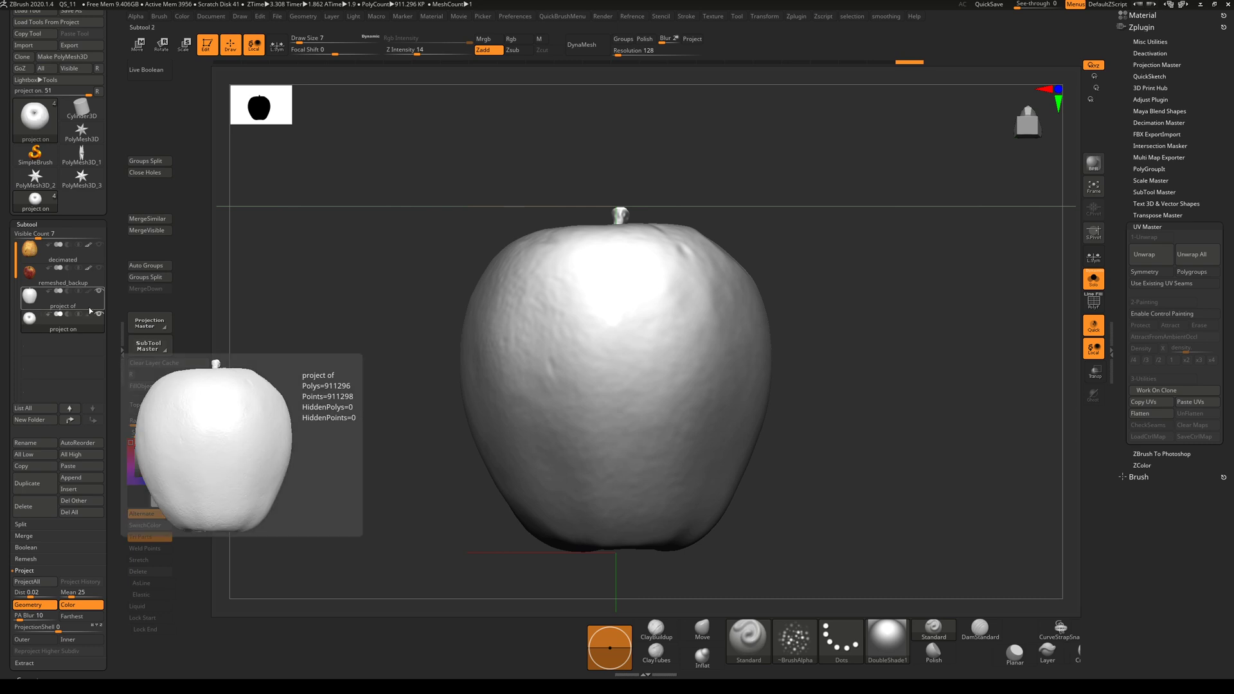
click(89, 292)
key(g)
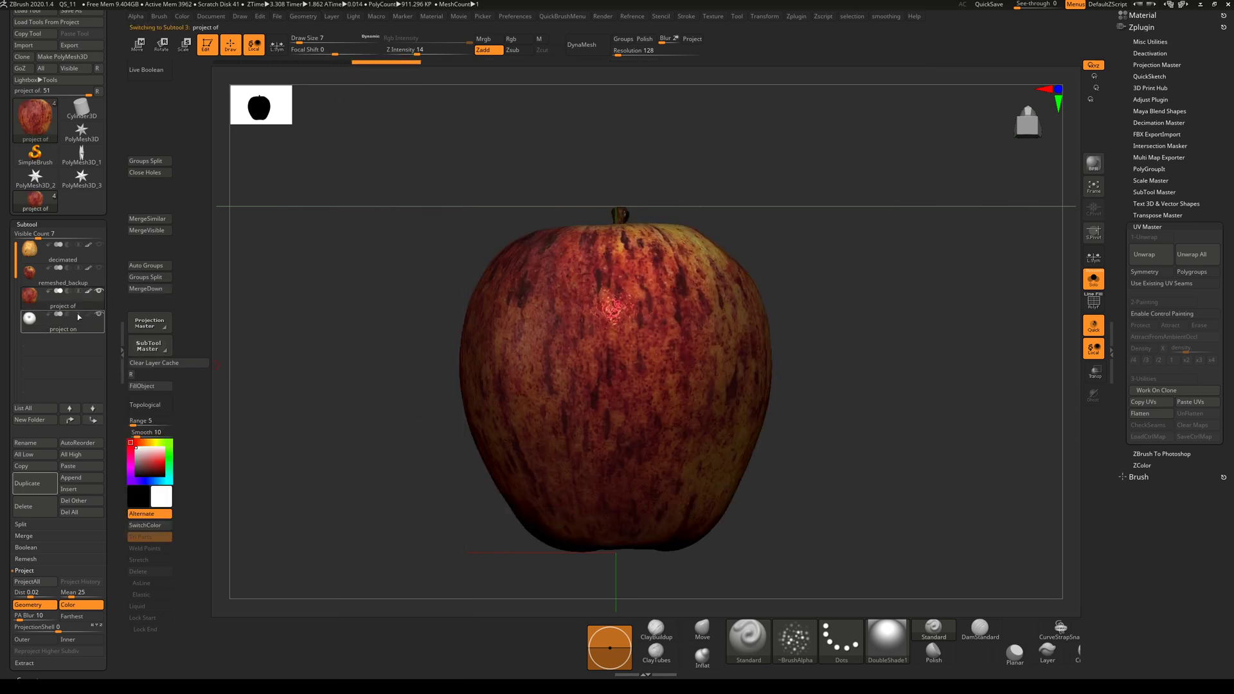
Reselect the project on subtool and delete its lower subdivision levels.
click(95, 327)
key(g)
click(333, 395)
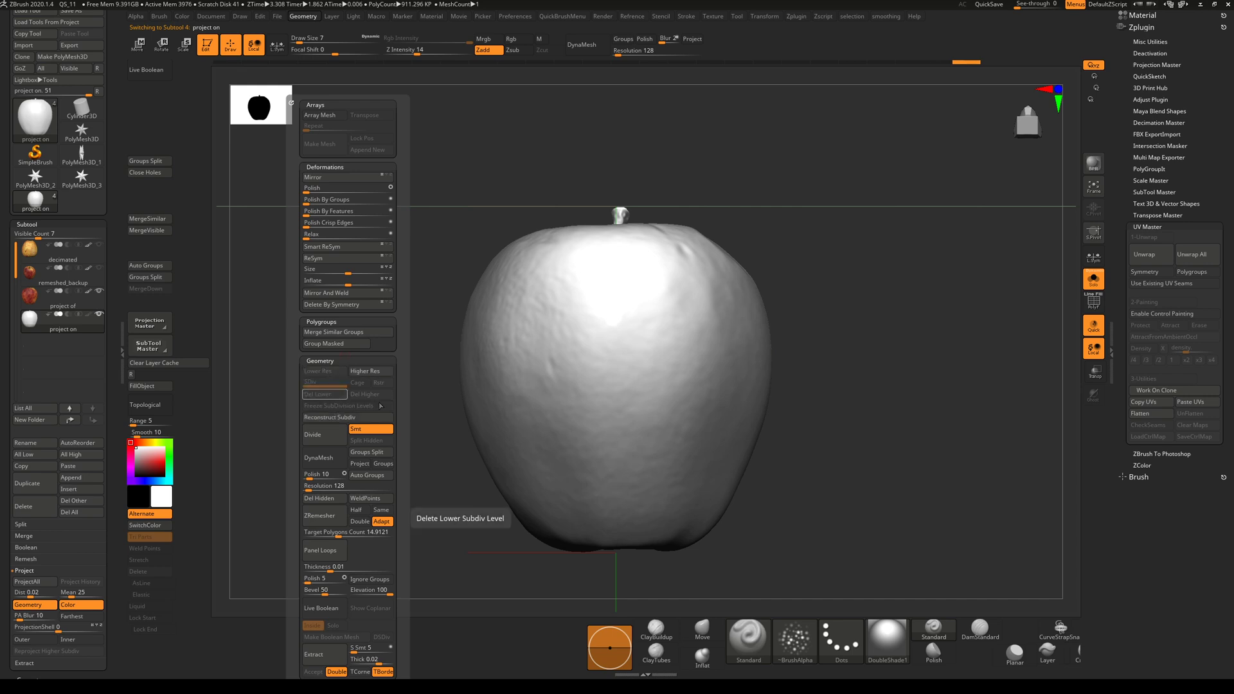
drag(819, 434, 819, 402)
mouse_move(829, 401)
shift+mouse_down()
mouse_move(828, 432)
mouse_move(816, 418)
shift+mouse_up()
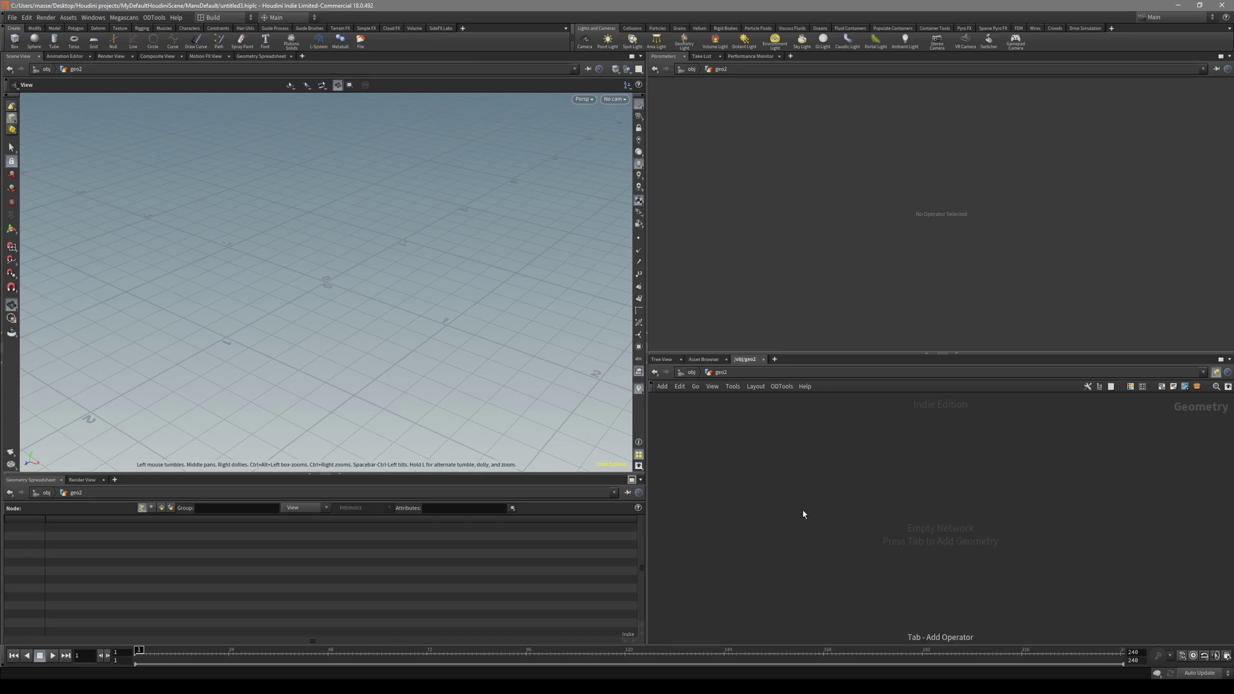
Switch to Houdini, add a Labs GoZ Import node to the empty geometry network and reload it to bring in the apple.
key(Tab)
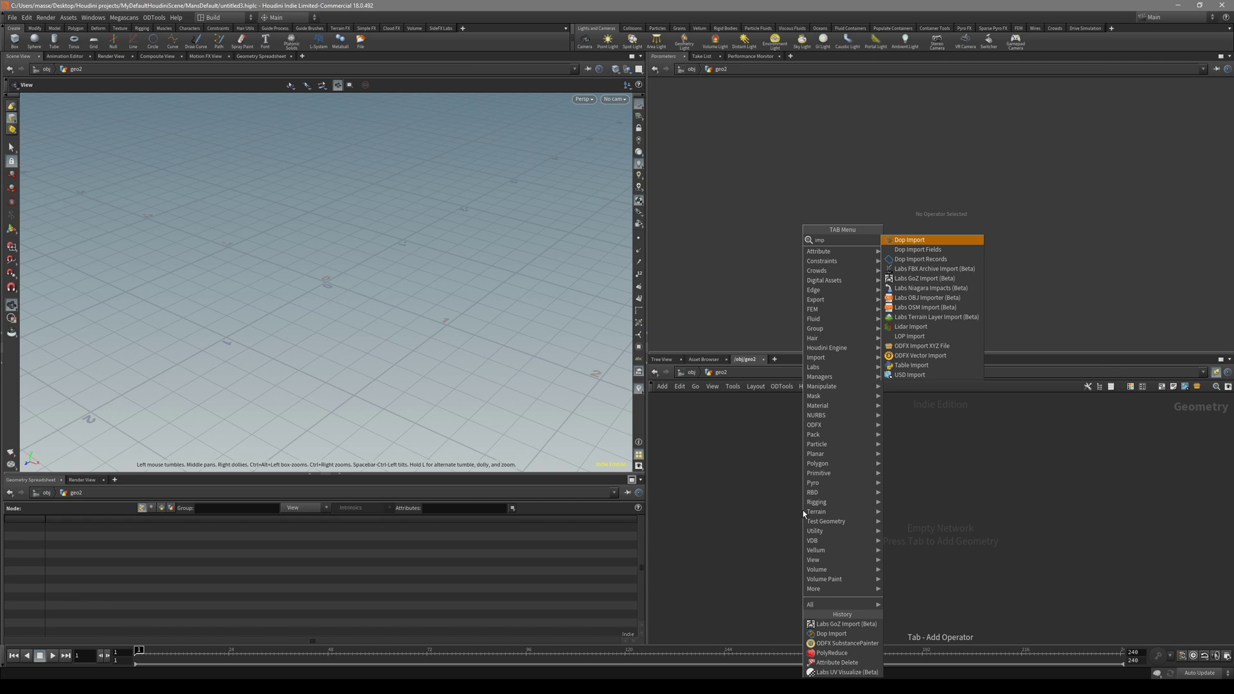
click(891, 345)
click(807, 497)
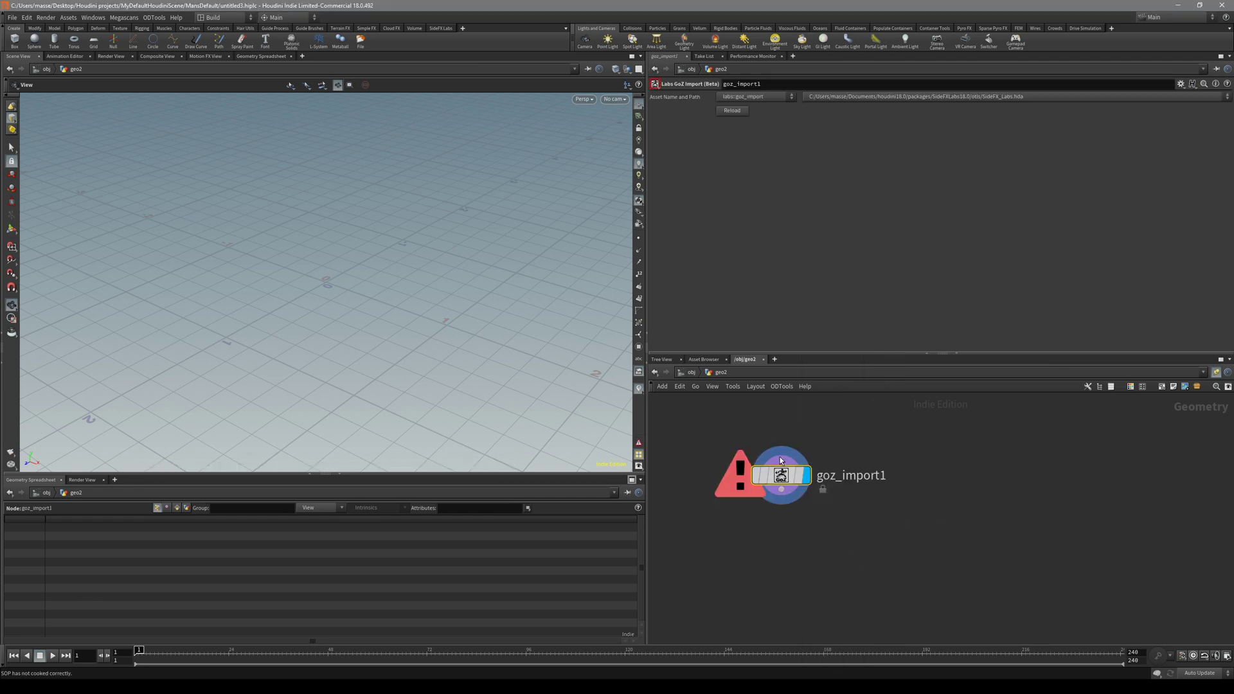
click(739, 111)
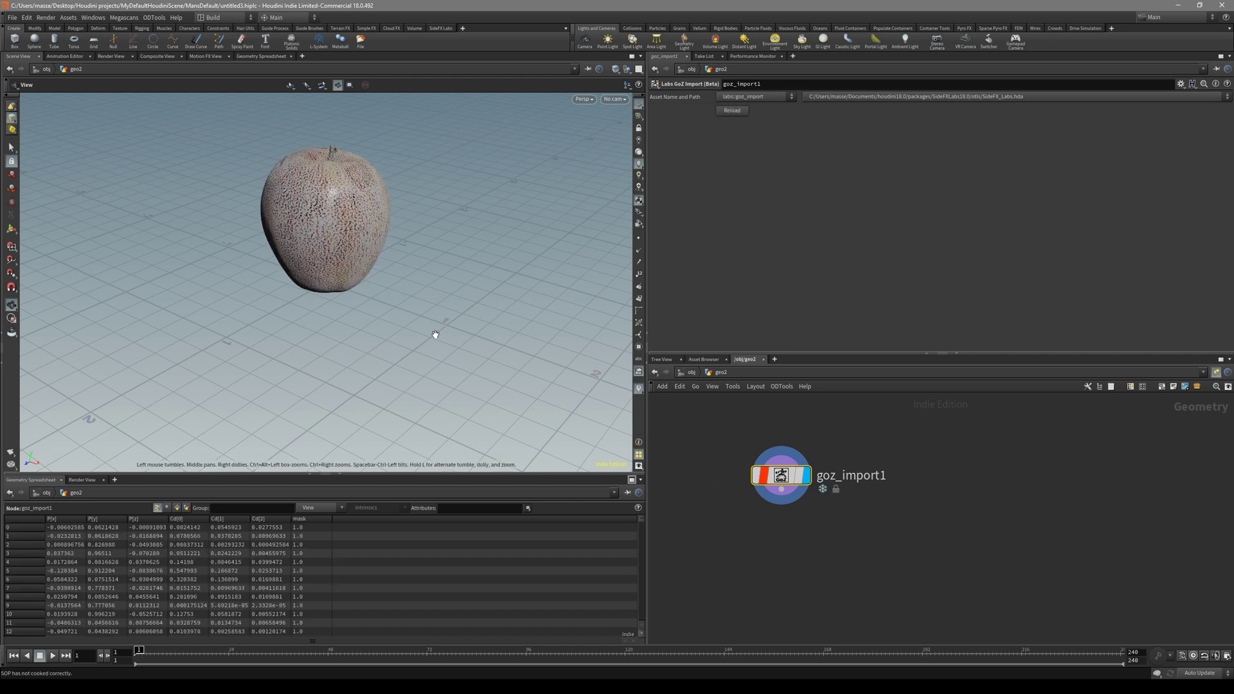
Examine the imported apple's mesh and vertex colours up close around the stem.
middle_drag(355, 180, 397, 262)
right_drag(397, 262, 367, 213)
drag(366, 212, 414, 238)
right_drag(414, 237, 432, 270)
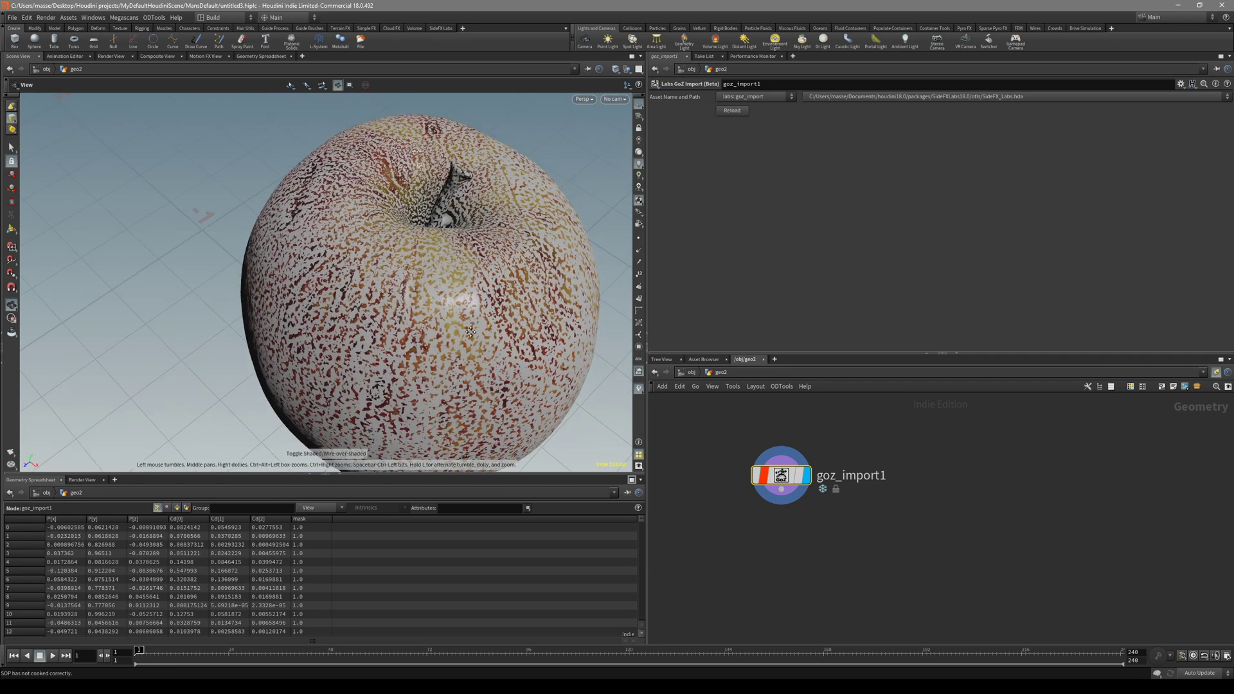
middle_drag(432, 270, 402, 215)
Add a Split node below the GoZ import, wired to its output, and display its result.
drag(786, 476, 838, 451)
key(Tab)
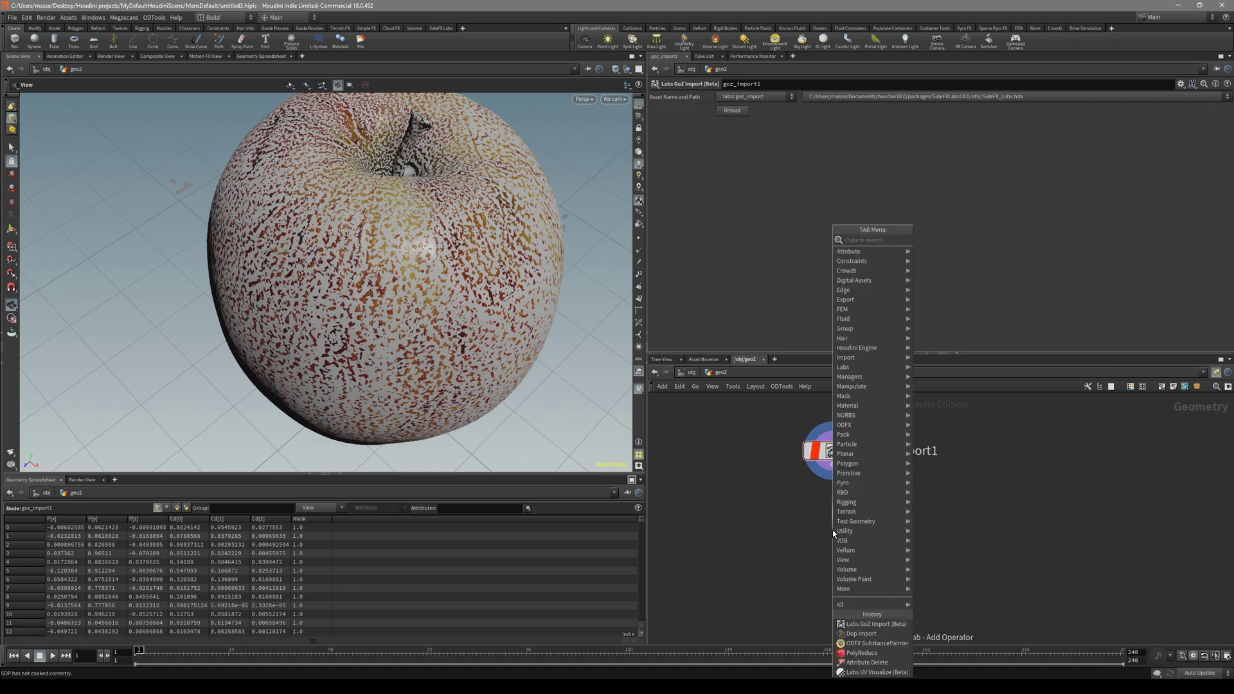
text(spli)
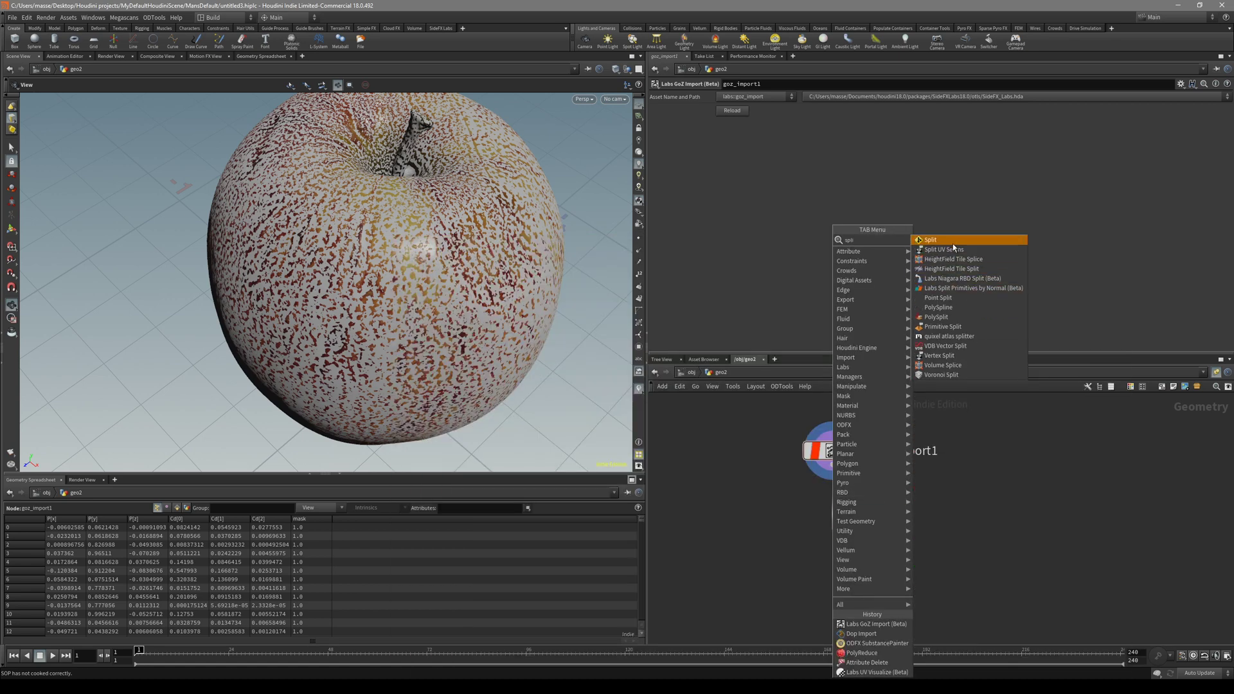
click(952, 244)
click(836, 545)
key(r)
drag(826, 523, 826, 509)
middle_drag(851, 574, 810, 530)
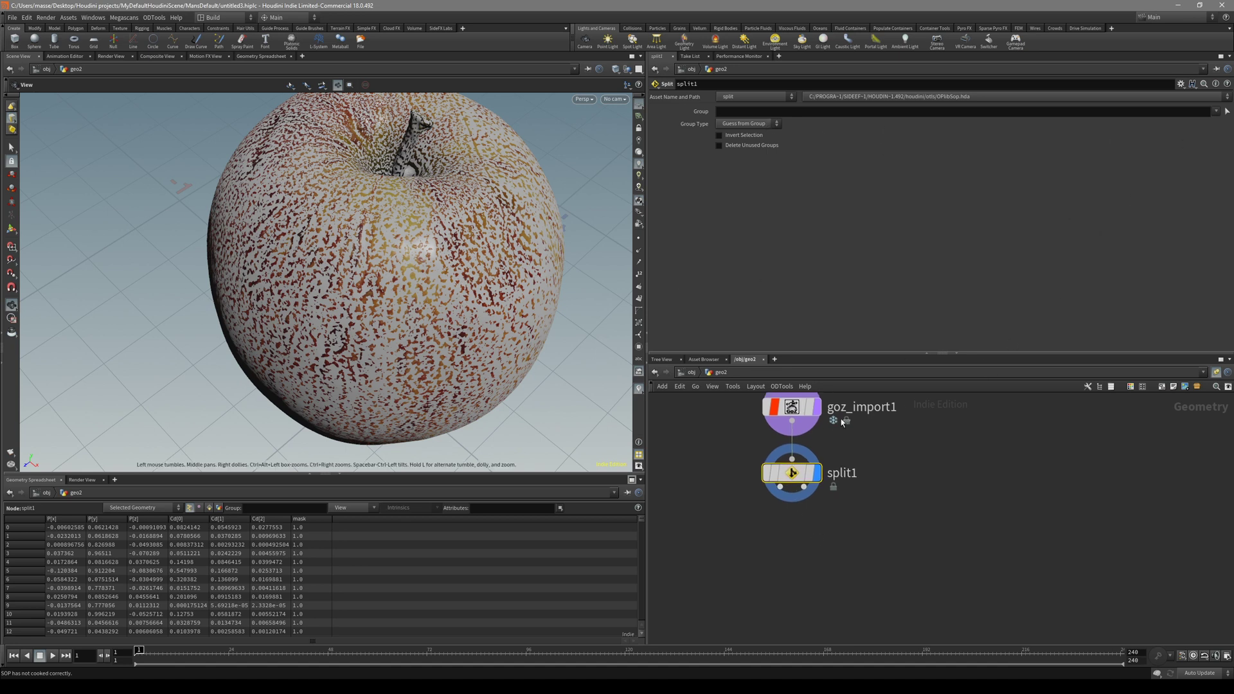
click(801, 408)
key(r)
shift+click(785, 473)
key(r)
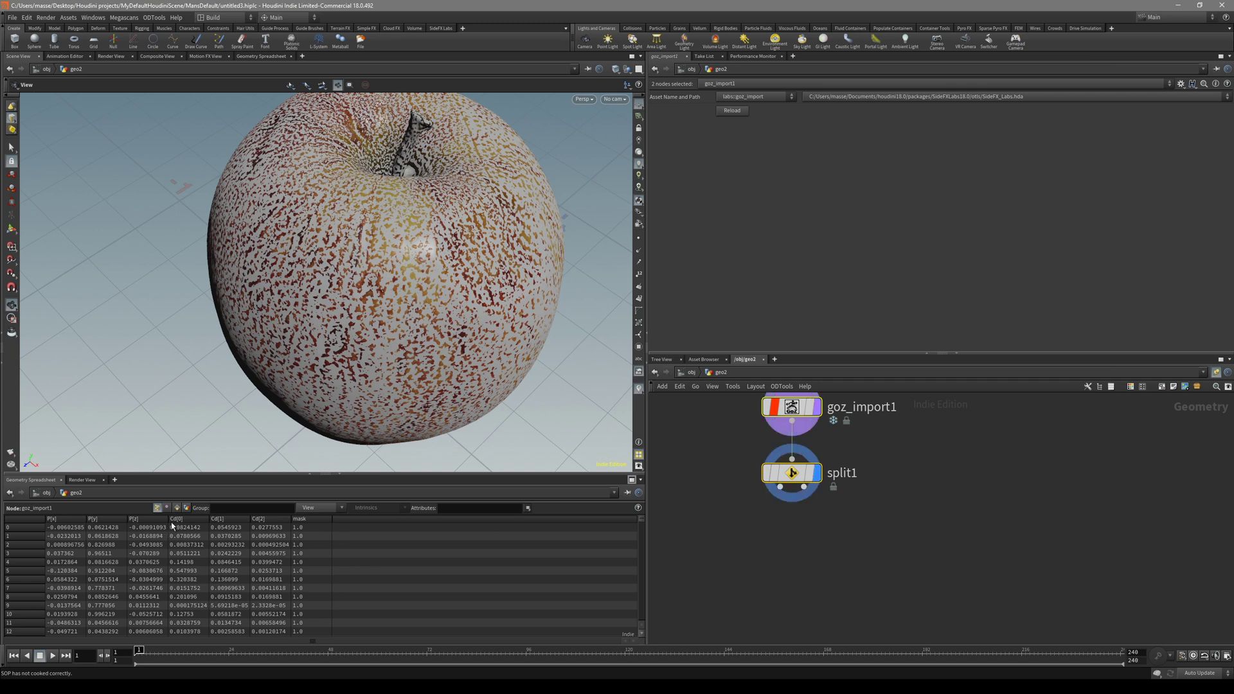
click(792, 474)
drag(792, 474, 799, 509)
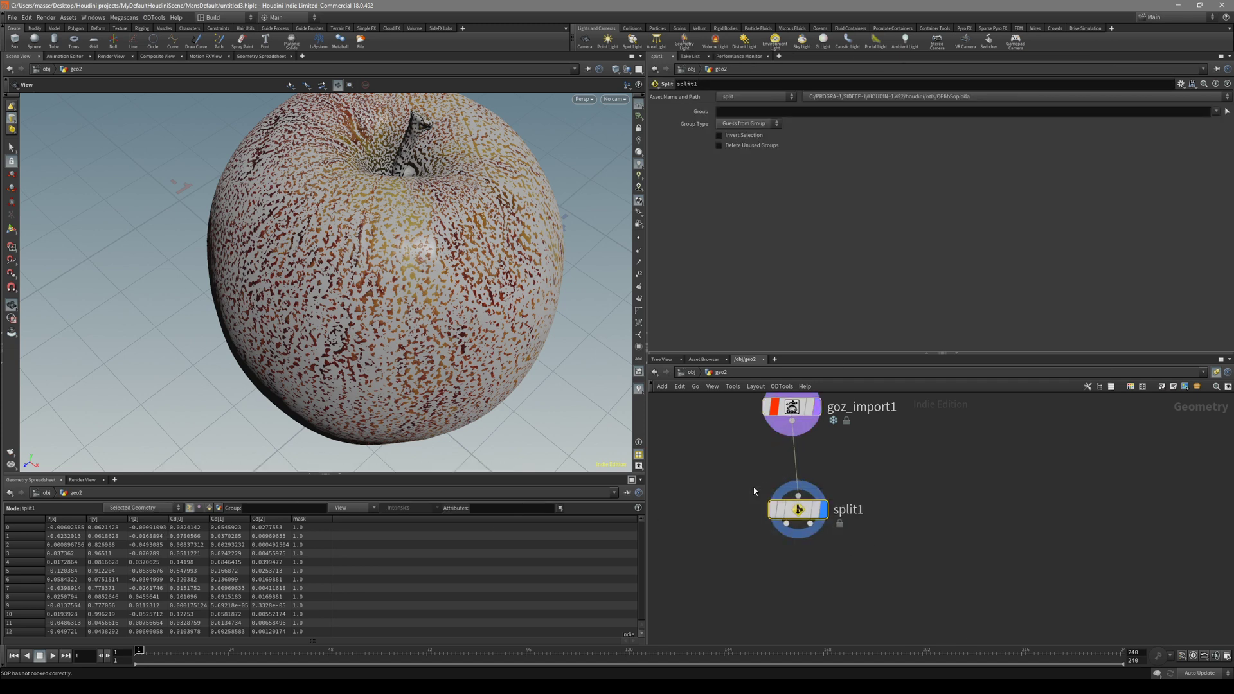
click(1215, 111)
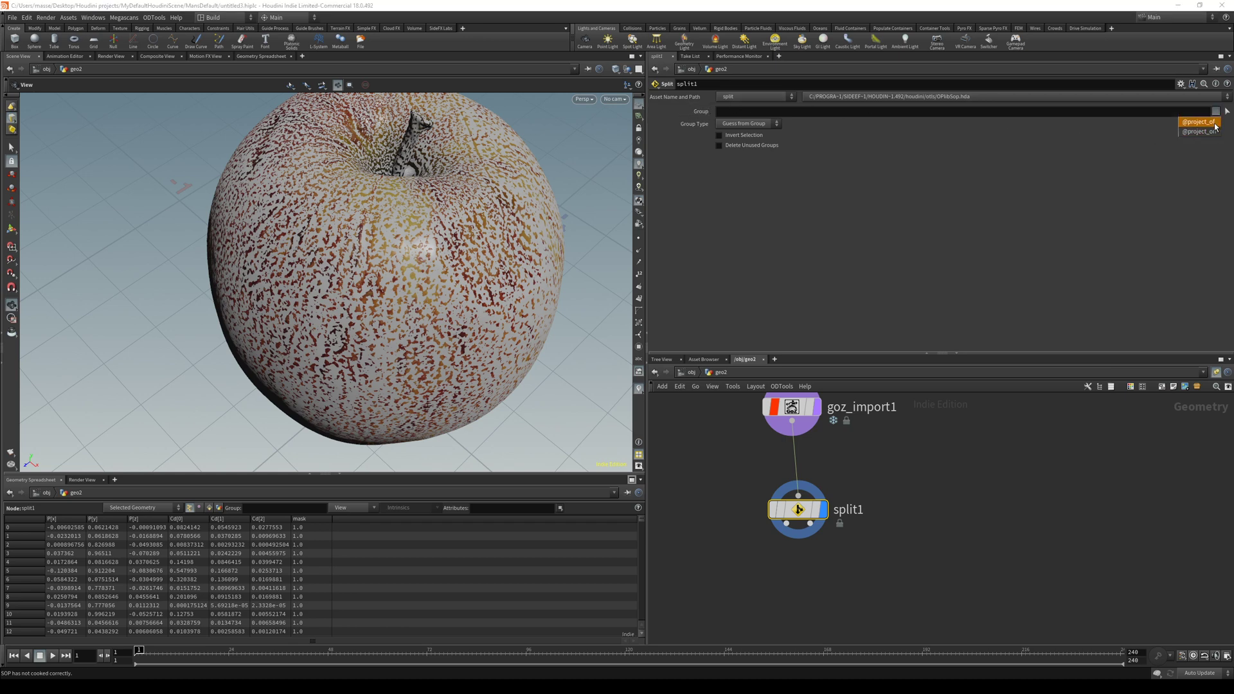
click(1217, 122)
middle_drag(920, 500, 941, 472)
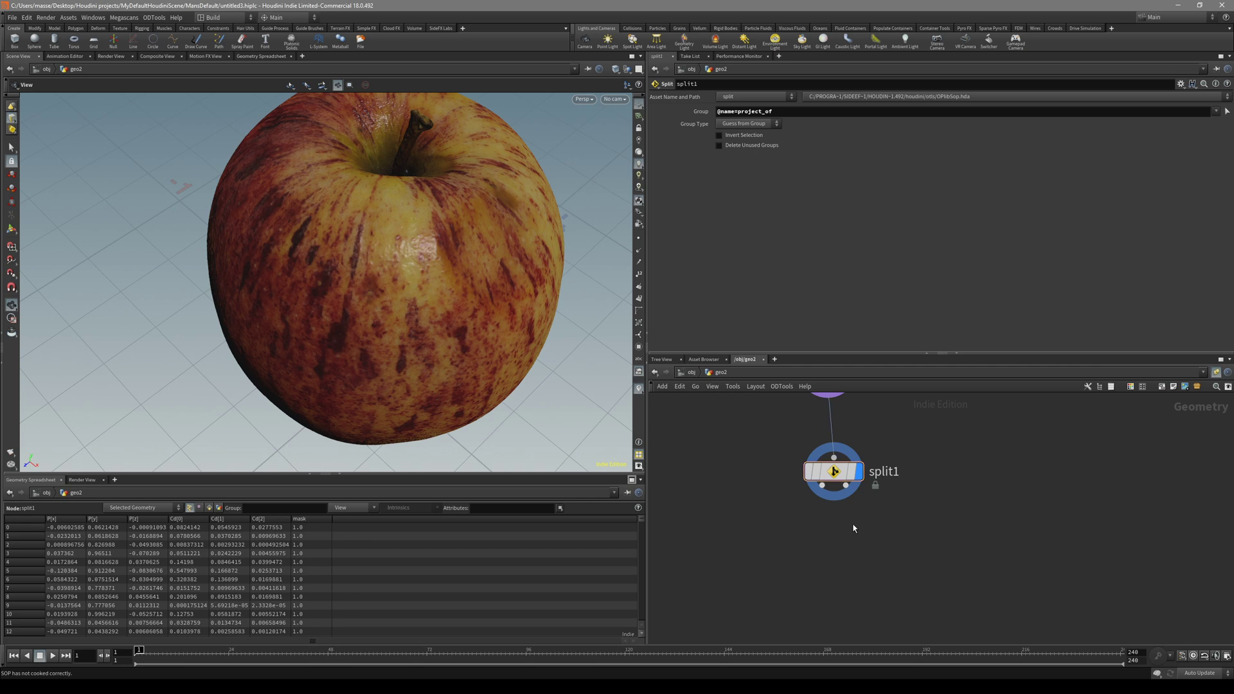
Add two Null nodes below the Split node and connect one to each of its outputs.
key(Tab)
mouse_move(908, 237)
click(977, 237)
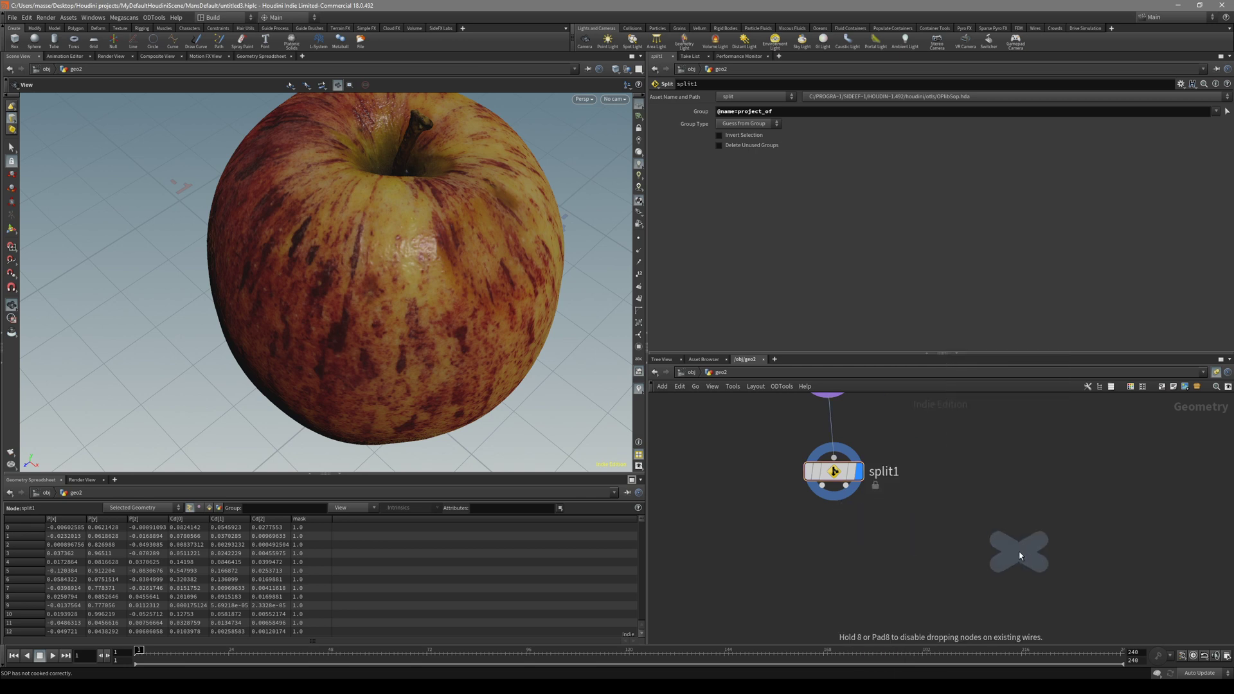
click(793, 573)
alt+drag(793, 573, 897, 565)
click(822, 486)
click(846, 487)
click(897, 547)
Display the Null on the Split's first output, position it beneath the Split and rename it high.
click(789, 587)
key(r)
drag(788, 590, 763, 561)
double_click(800, 547)
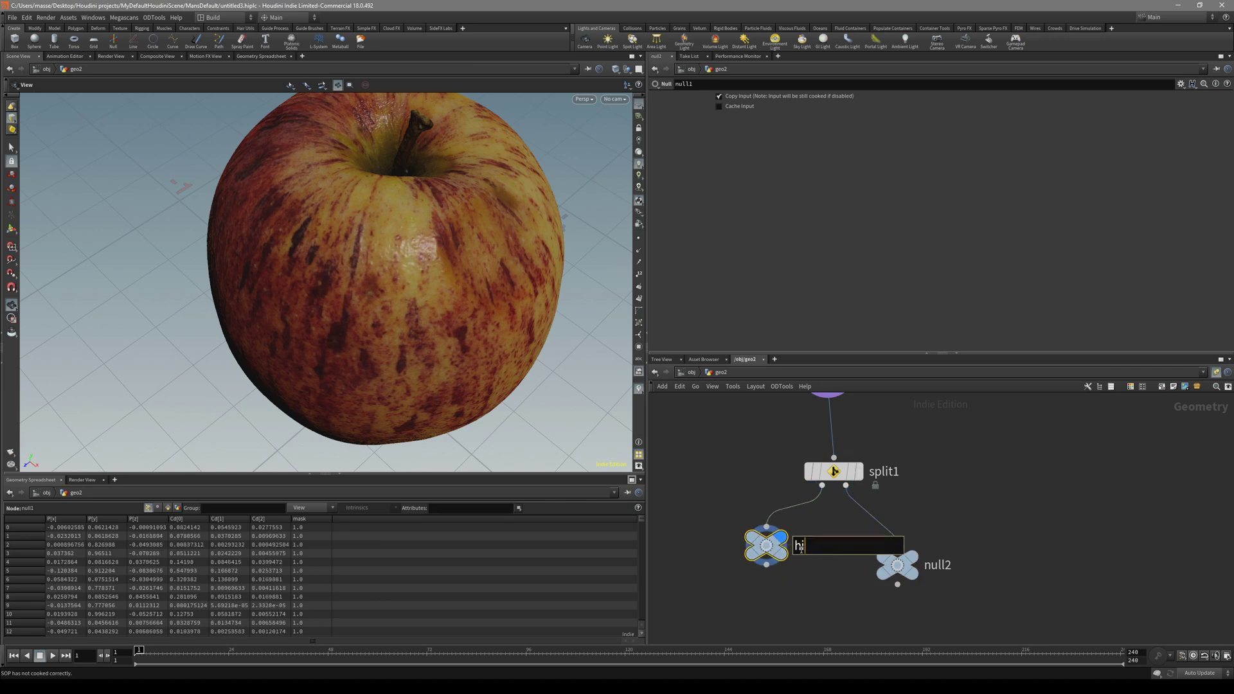
text(high)
key(Return)
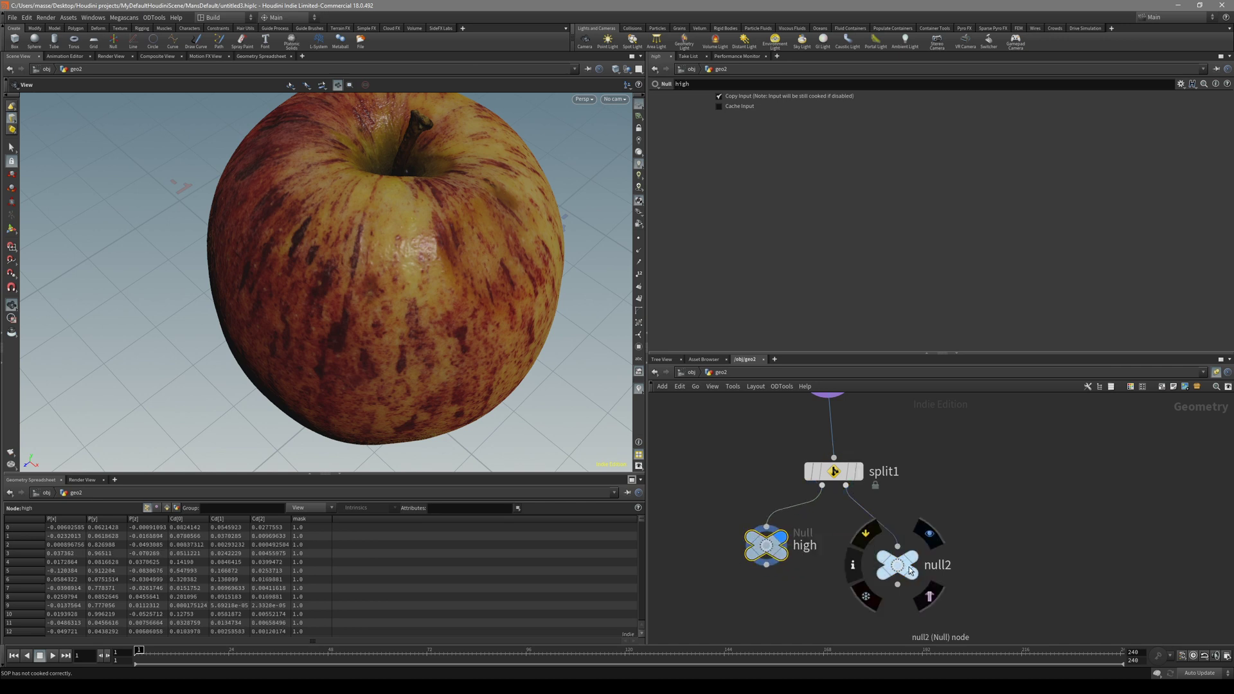
Display the second Null, align it level with the high Null and rename it low.
click(912, 565)
double_click(945, 569)
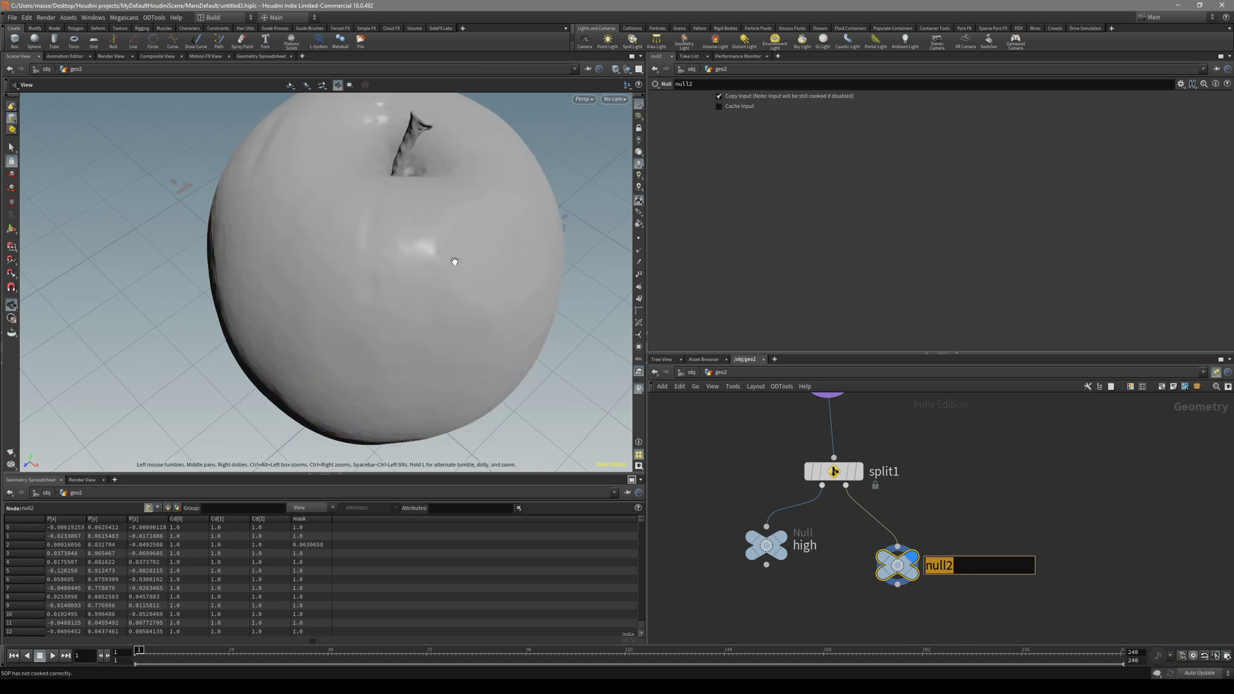
drag(453, 262, 527, 287)
drag(898, 565, 895, 545)
double_click(954, 560)
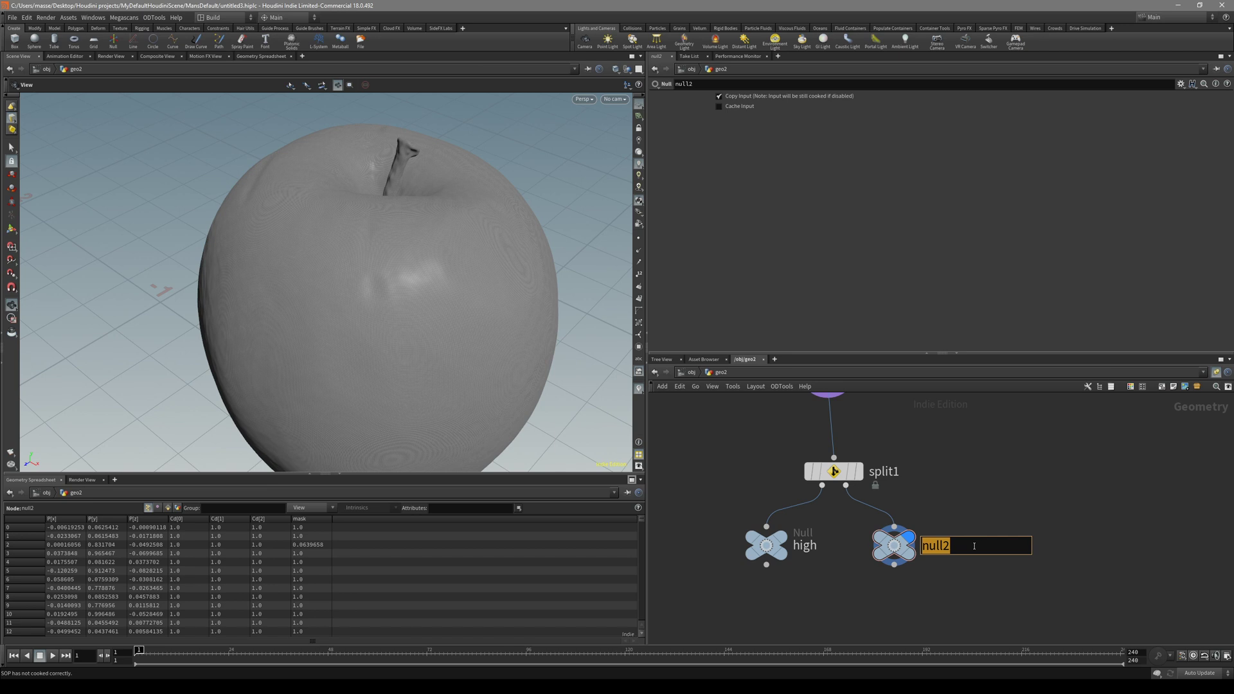
text(low)
key(Return)
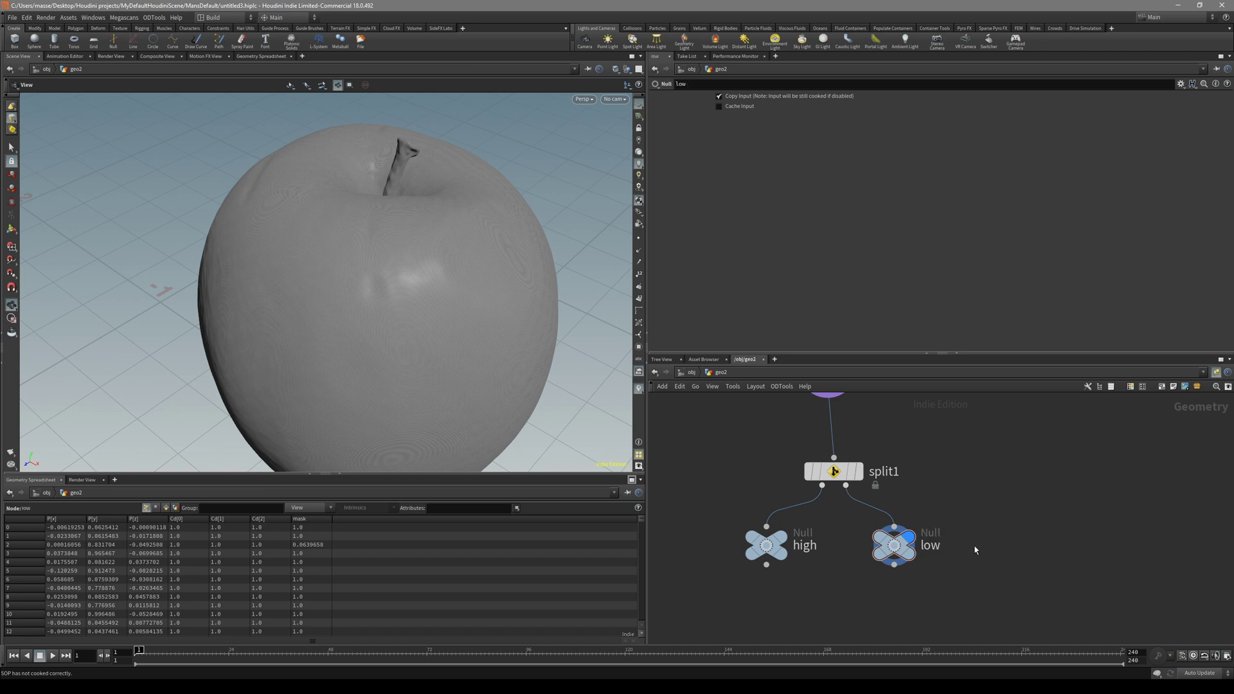
Compare the low and high meshes in the viewport, viewing the apple from beneath and above.
key(shift+w)
mouse_move(413, 240)
mouse_down()
mouse_move(433, 257)
mouse_move(412, 250)
mouse_move(341, 314)
mouse_move(449, 187)
mouse_move(433, 231)
mouse_move(351, 301)
mouse_move(468, 209)
mouse_move(493, 146)
mouse_move(430, 308)
mouse_move(465, 315)
mouse_move(482, 347)
mouse_up()
click(780, 538)
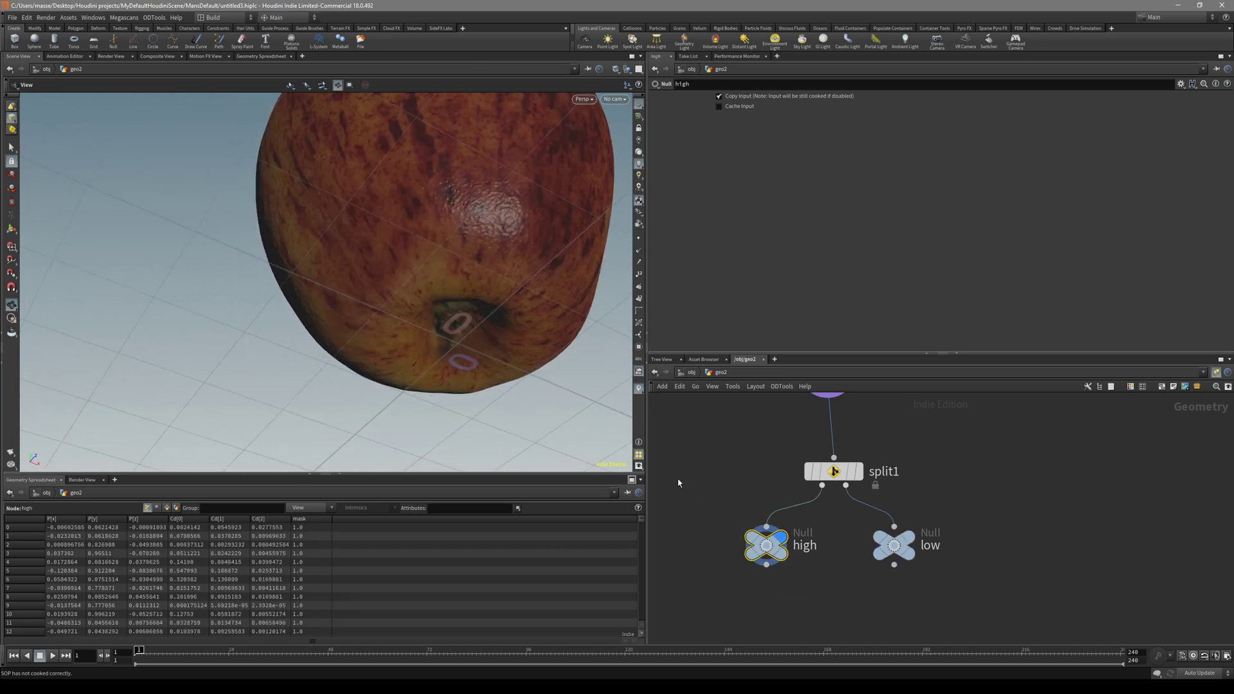
drag(444, 302, 350, 199)
scroll(774, 540, down, 3)
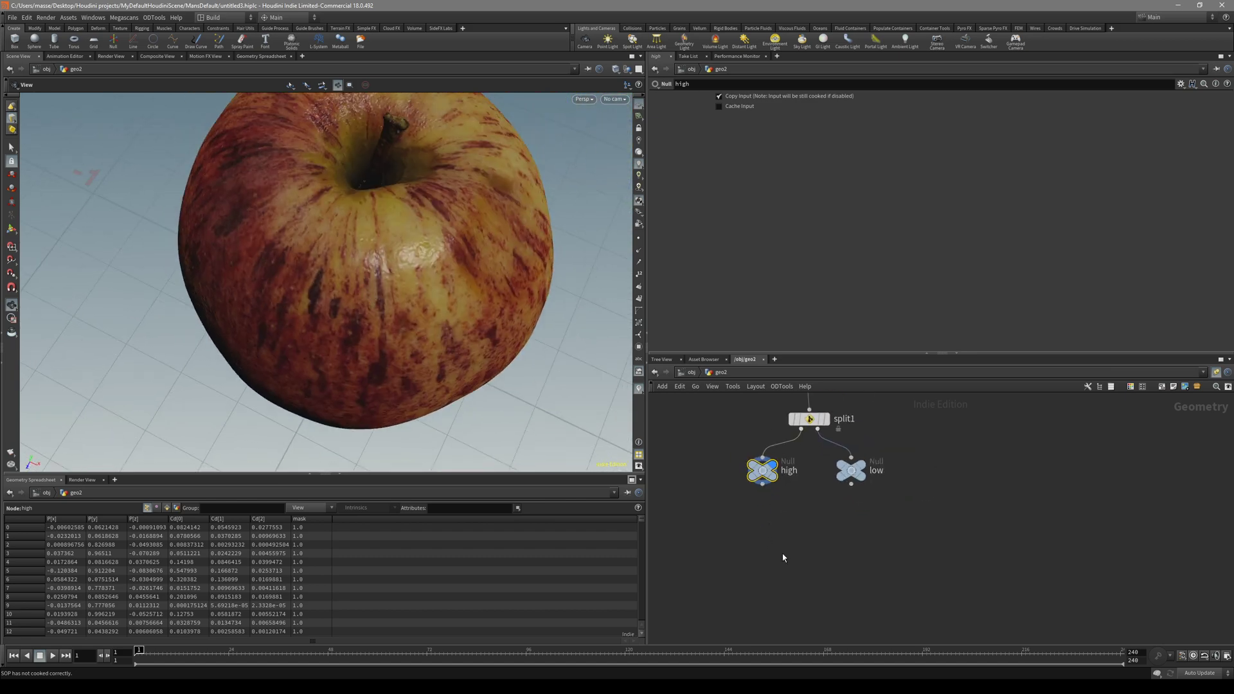
Add a Labs Maps Baker node below the high and low Nulls.
key(Tab)
text(bak)
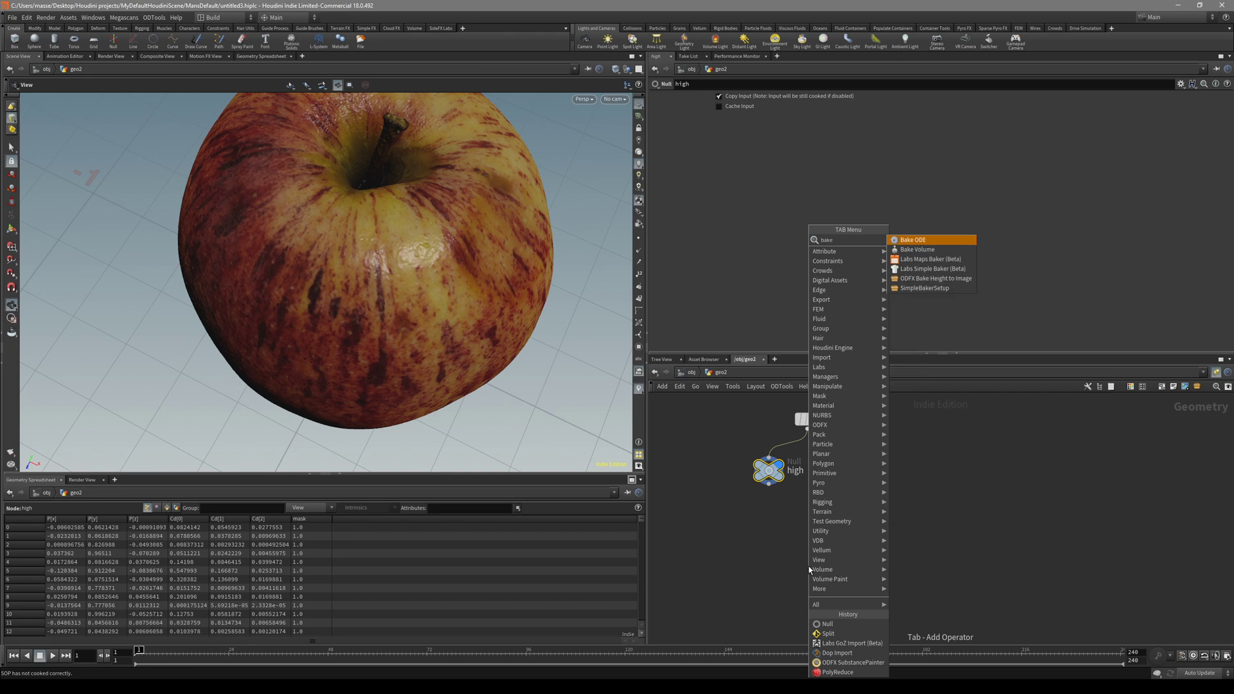
text(e)
click(930, 259)
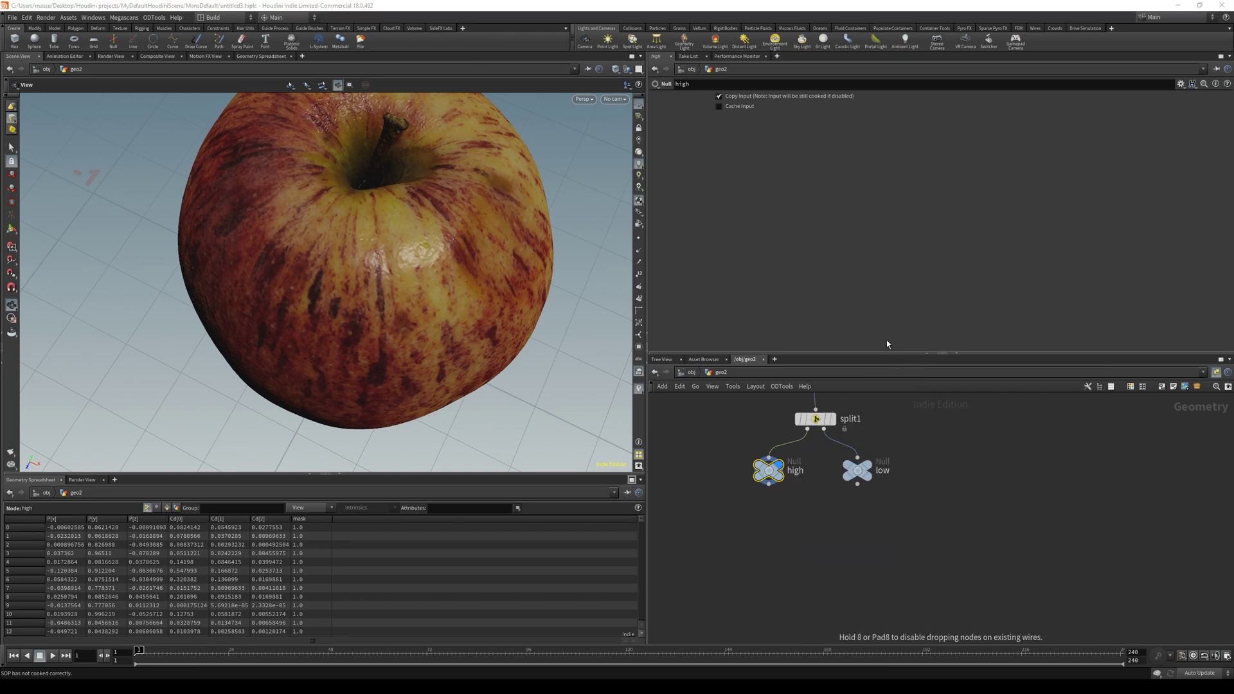
click(827, 565)
middle_drag(841, 589, 843, 547)
click(800, 544)
middle_drag(874, 491, 857, 530)
Display the low Null and look over its UV layout in the UV view.
click(839, 467)
click(853, 463)
key(space+5)
middle_drag(422, 240, 415, 380)
right_drag(386, 315, 584, 358)
middle_drag(455, 191, 380, 110)
right_drag(380, 110, 394, 242)
middle_drag(280, 379, 370, 231)
right_drag(302, 357, 518, 309)
middle_drag(518, 309, 286, 391)
right_drag(286, 391, 364, 248)
middle_drag(364, 248, 331, 346)
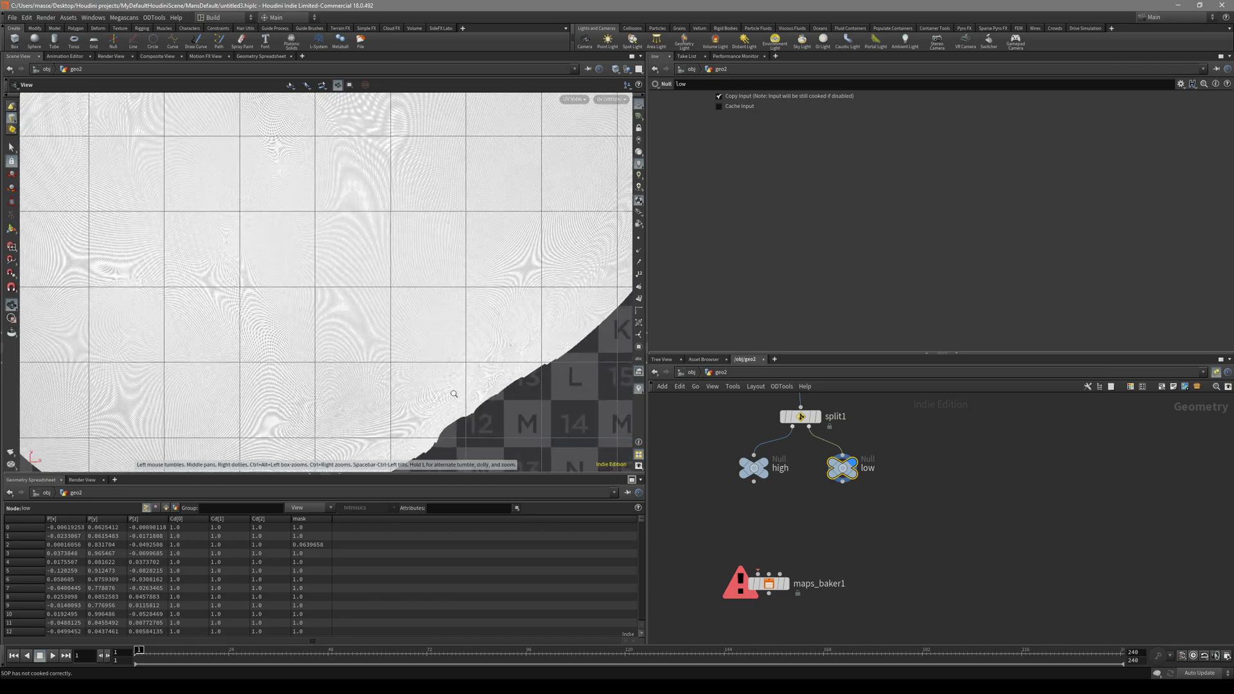
Examine the low mesh's jagged UV island borders up close, and return to the perspective view.
scroll(453, 394, up, 8)
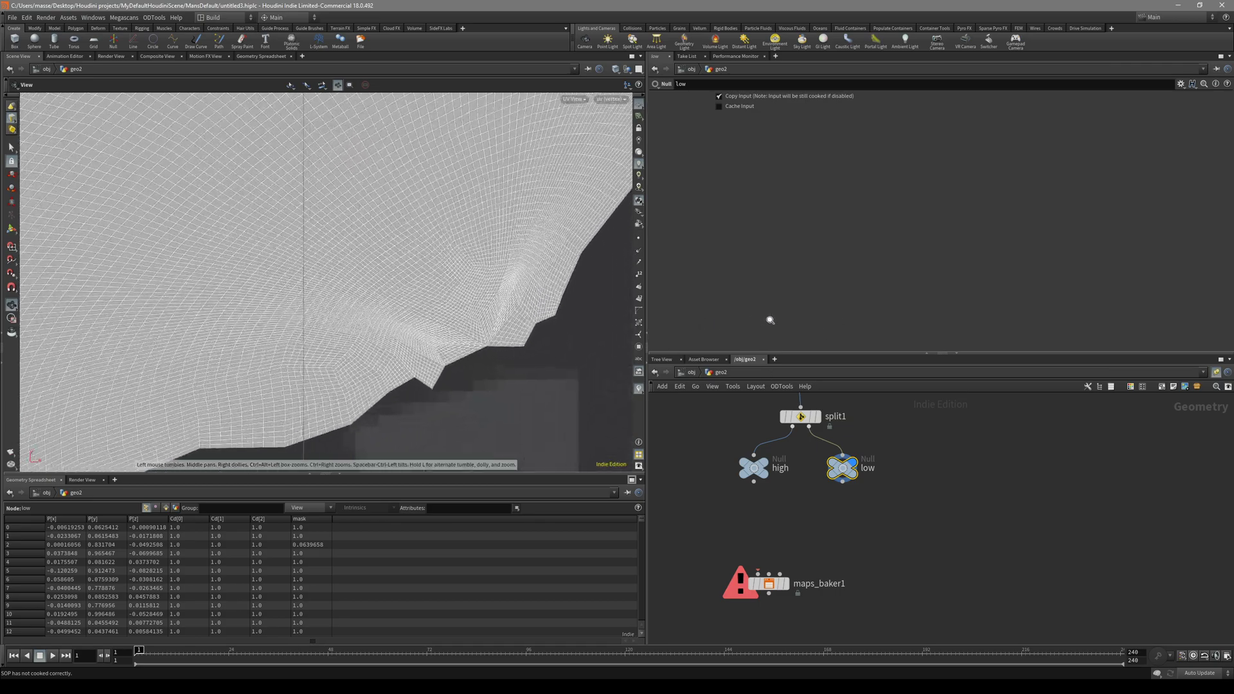
scroll(518, 311, up, 4)
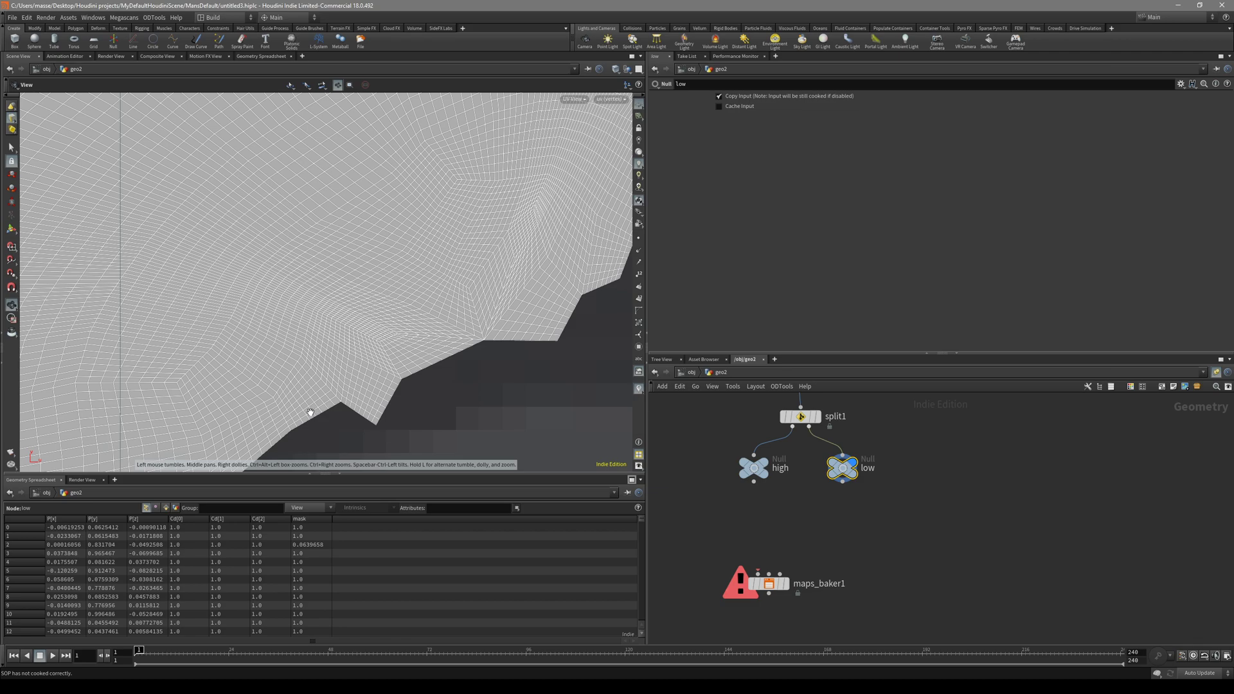
scroll(437, 350, down, 10)
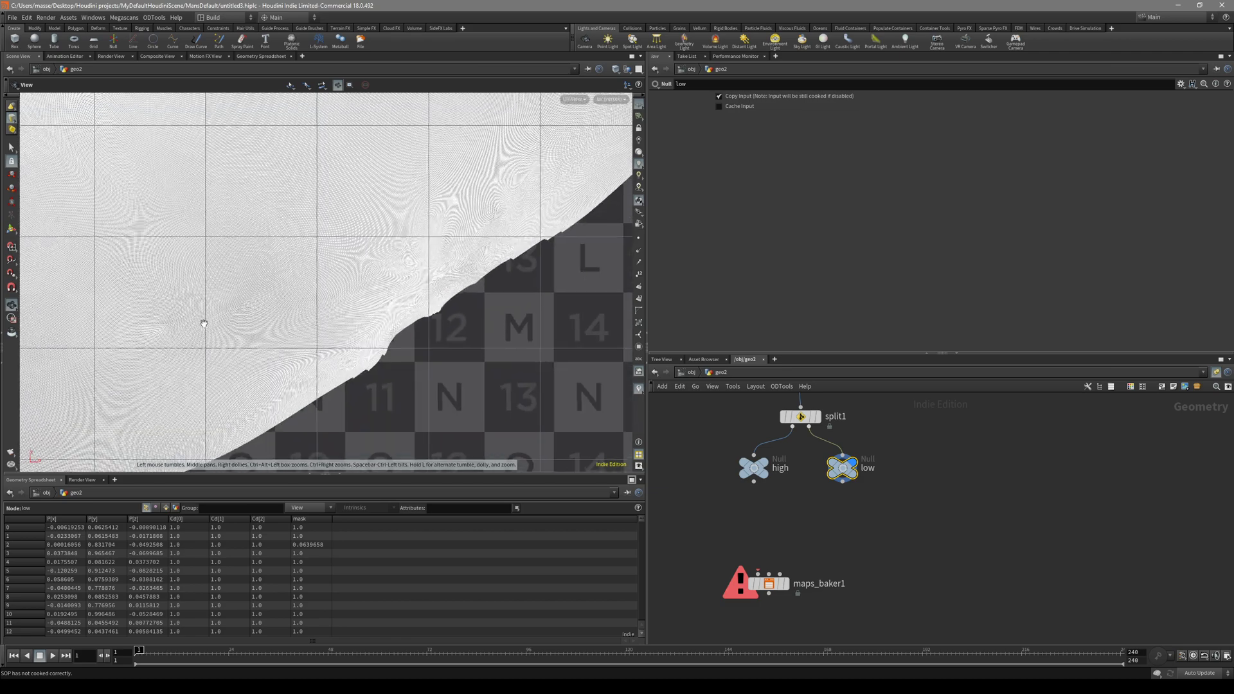
scroll(302, 320, up, 10)
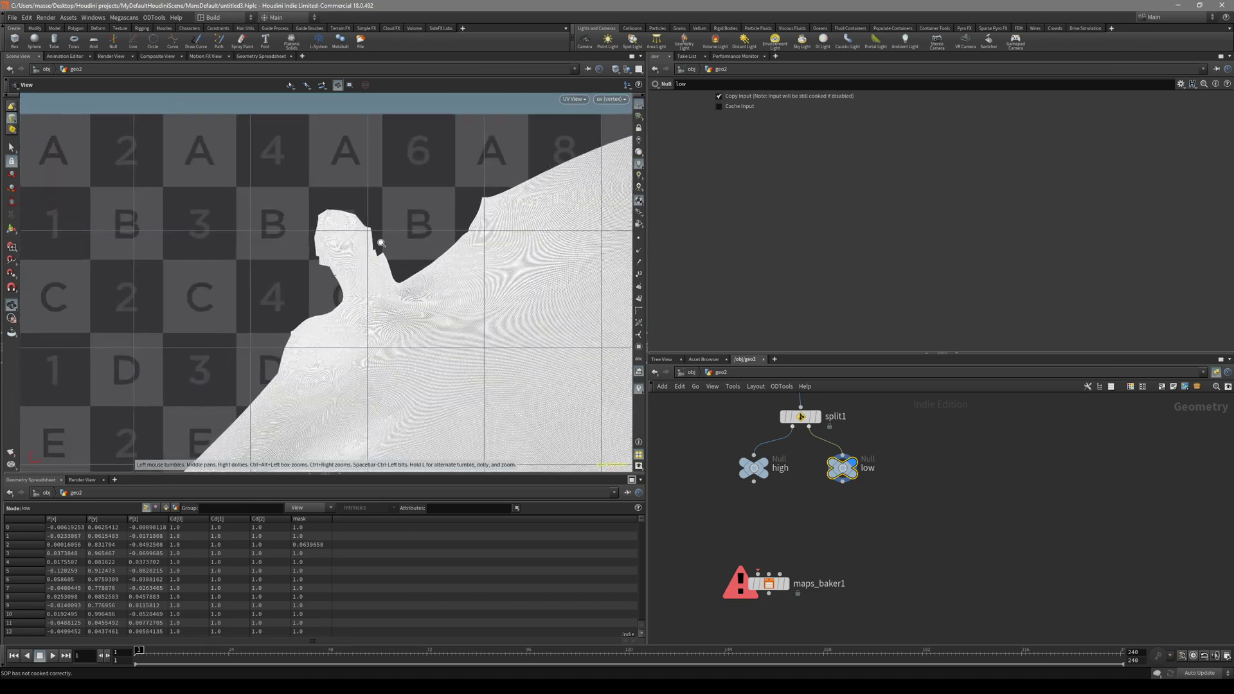
scroll(454, 221, up, 10)
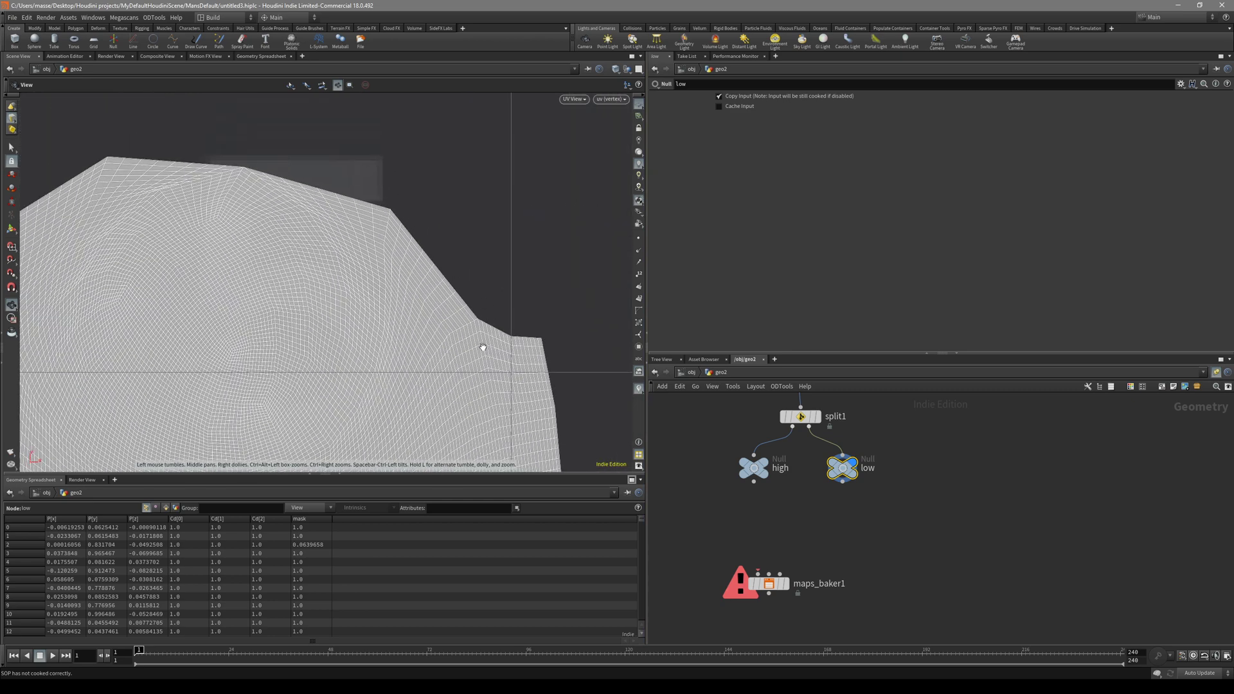
middle_drag(567, 379, 446, 302)
middle_drag(517, 344, 376, 252)
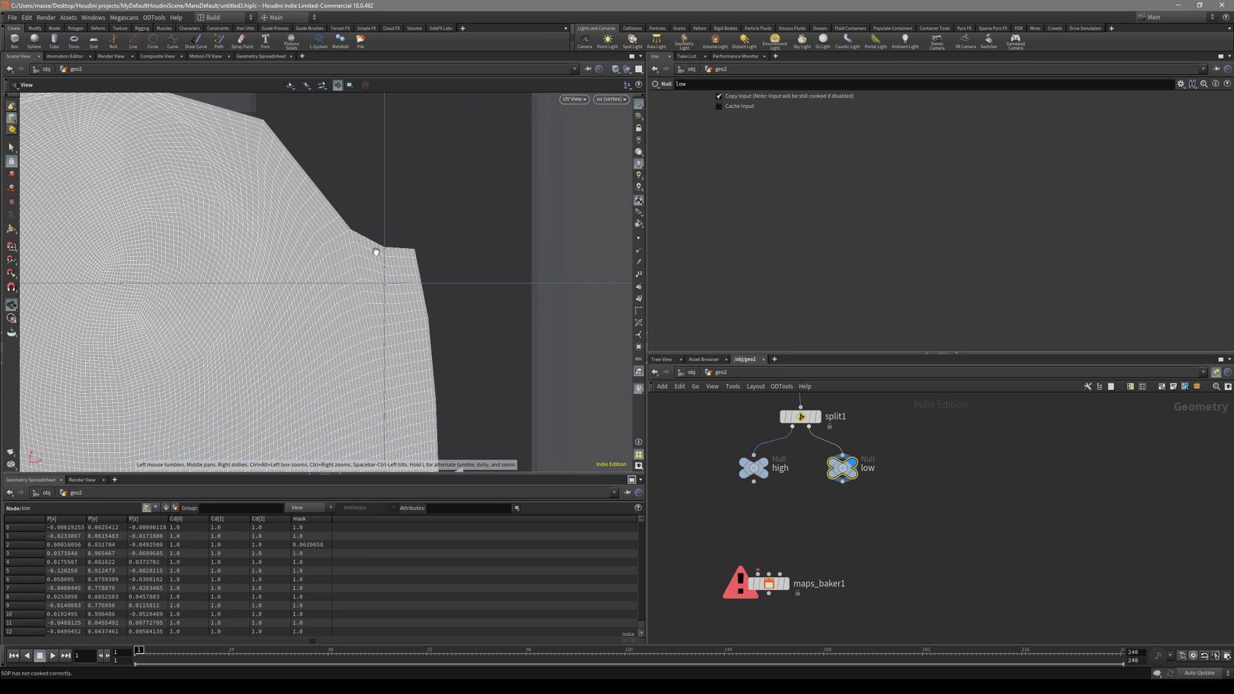
middle_drag(465, 346, 429, 283)
scroll(454, 280, down, 1)
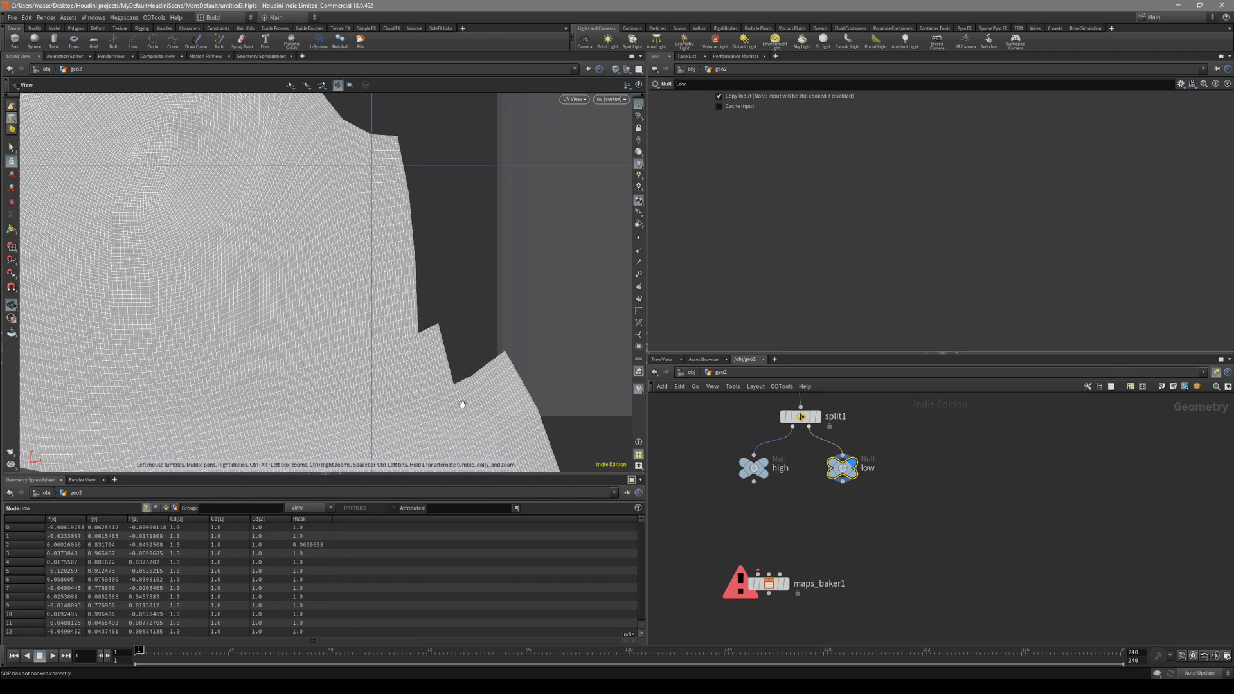
middle_drag(510, 365, 454, 343)
scroll(443, 272, up, 5)
scroll(379, 264, up, 3)
scroll(363, 297, up, 5)
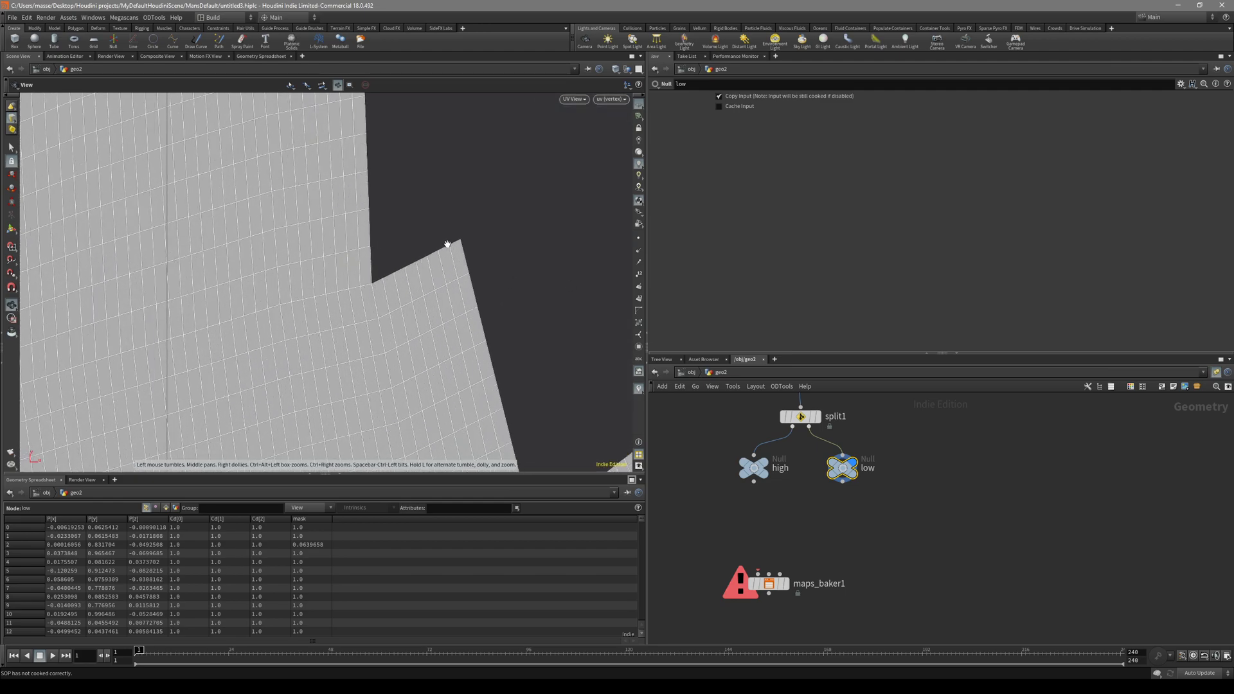
scroll(462, 242, down, 10)
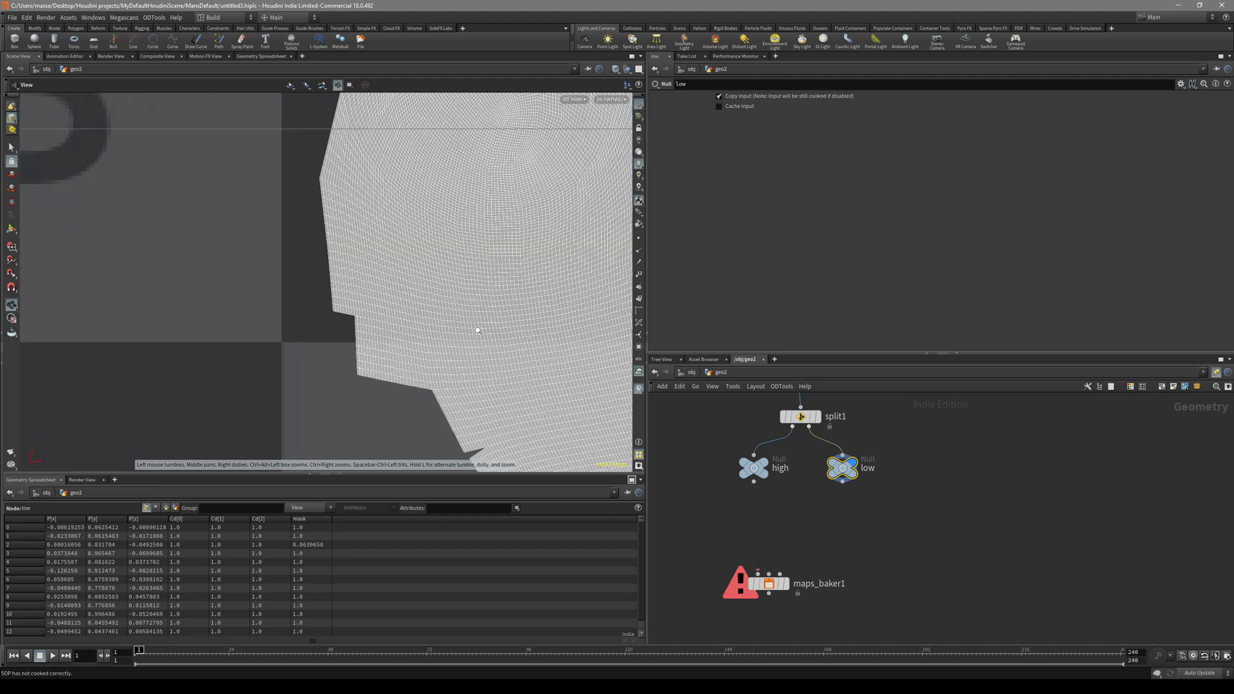
right_drag(524, 386, 142, 385)
middle_drag(485, 376, 296, 235)
key(space+1)
Connect the low Null to the Maps Baker's first input and the high Null to its second, and display the baker.
middle_drag(854, 538, 842, 512)
drag(759, 561, 774, 565)
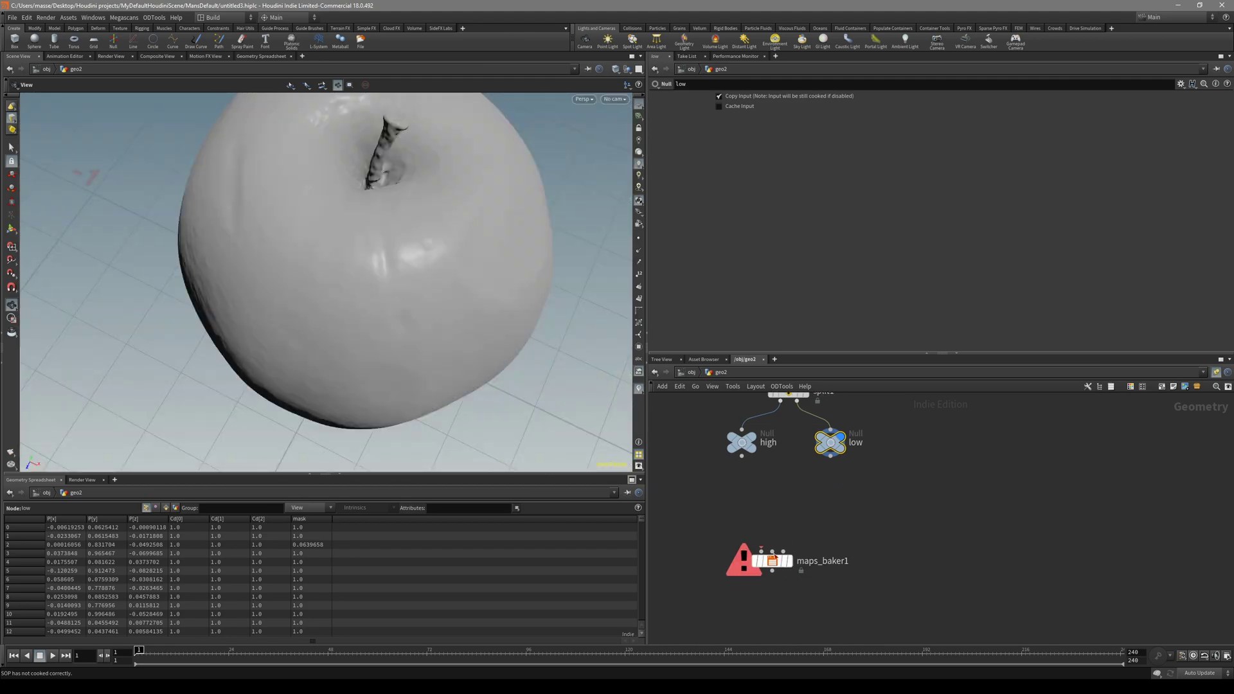
click(742, 457)
scroll(759, 541, up, 4)
click(785, 561)
scroll(834, 523, down, 3)
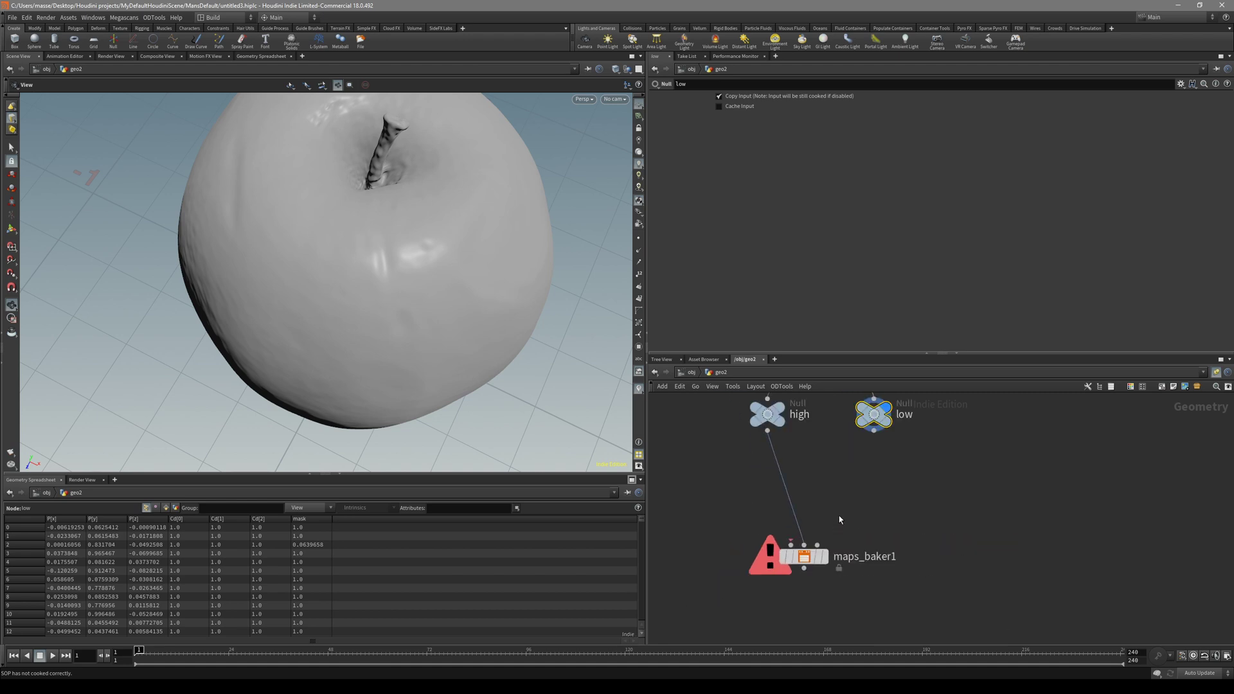
drag(875, 432, 785, 540)
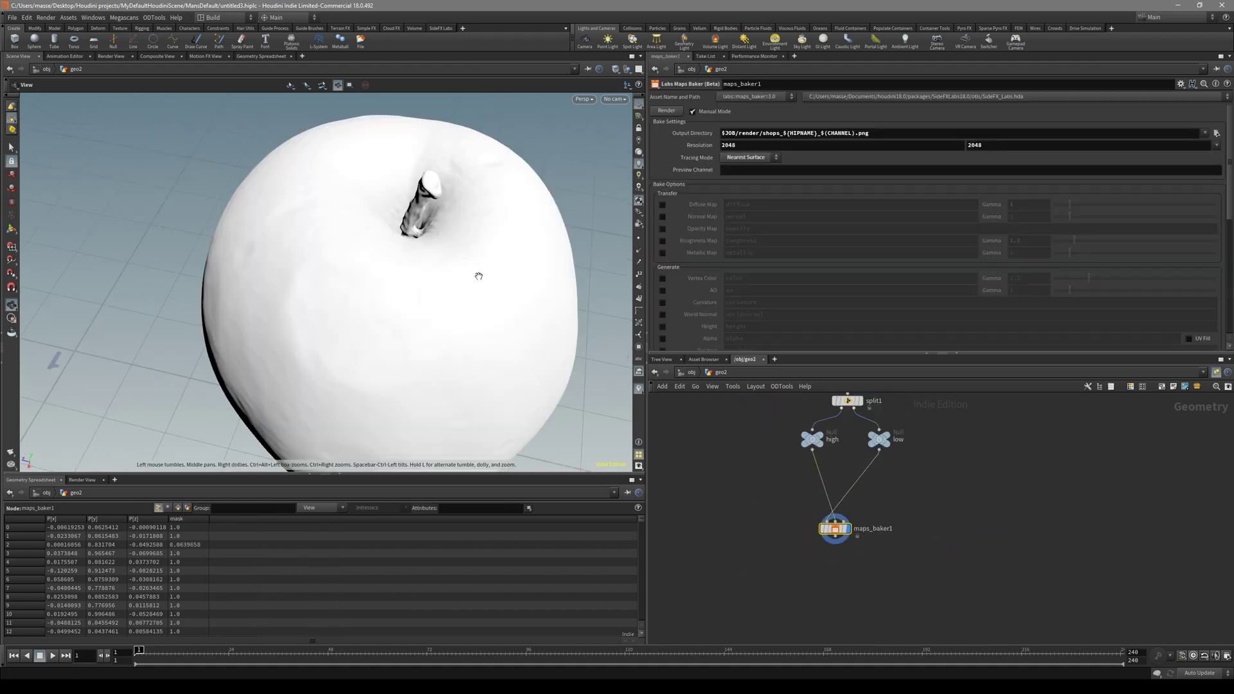
alt+drag(477, 273, 443, 228)
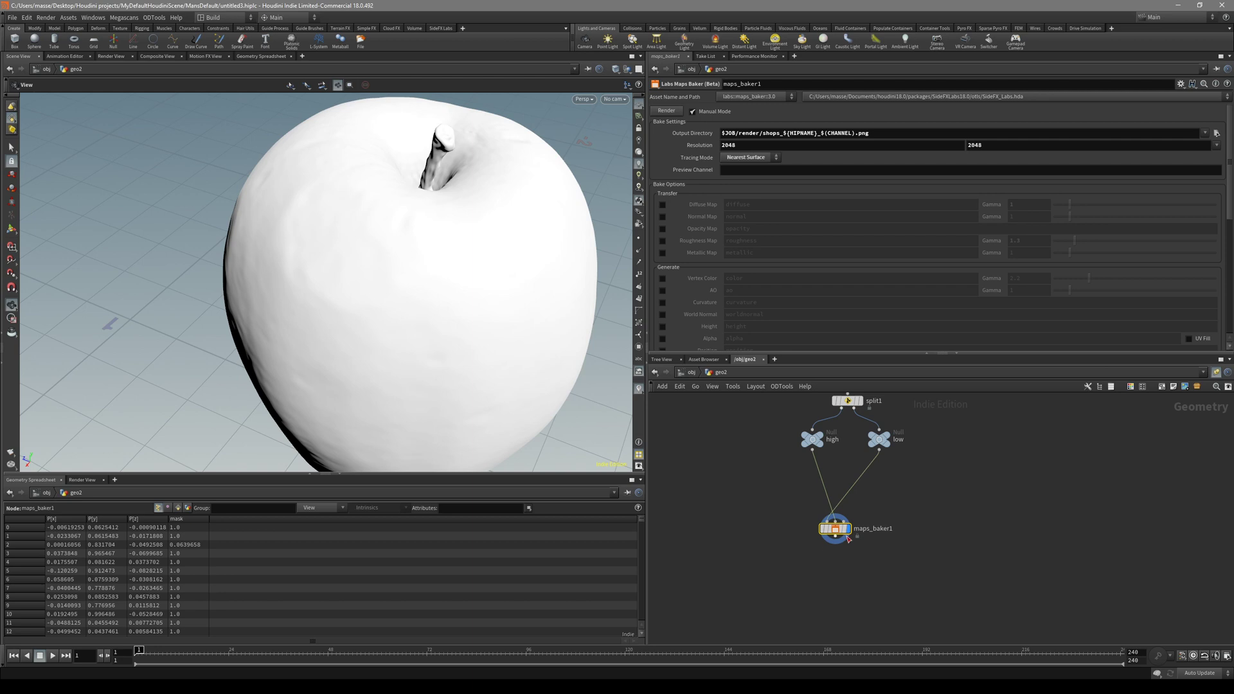
drag(848, 538, 861, 552)
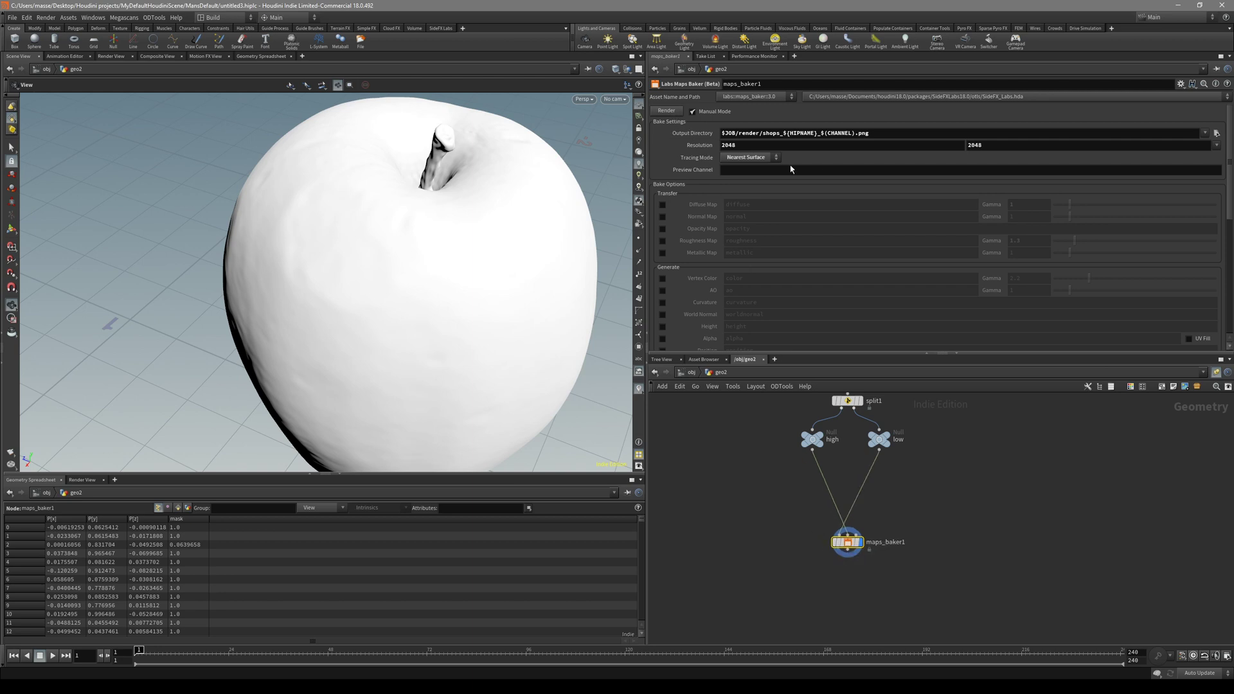
Enable Vertex Color among the Maps Baker's generated maps.
middle_drag(522, 253, 510, 271)
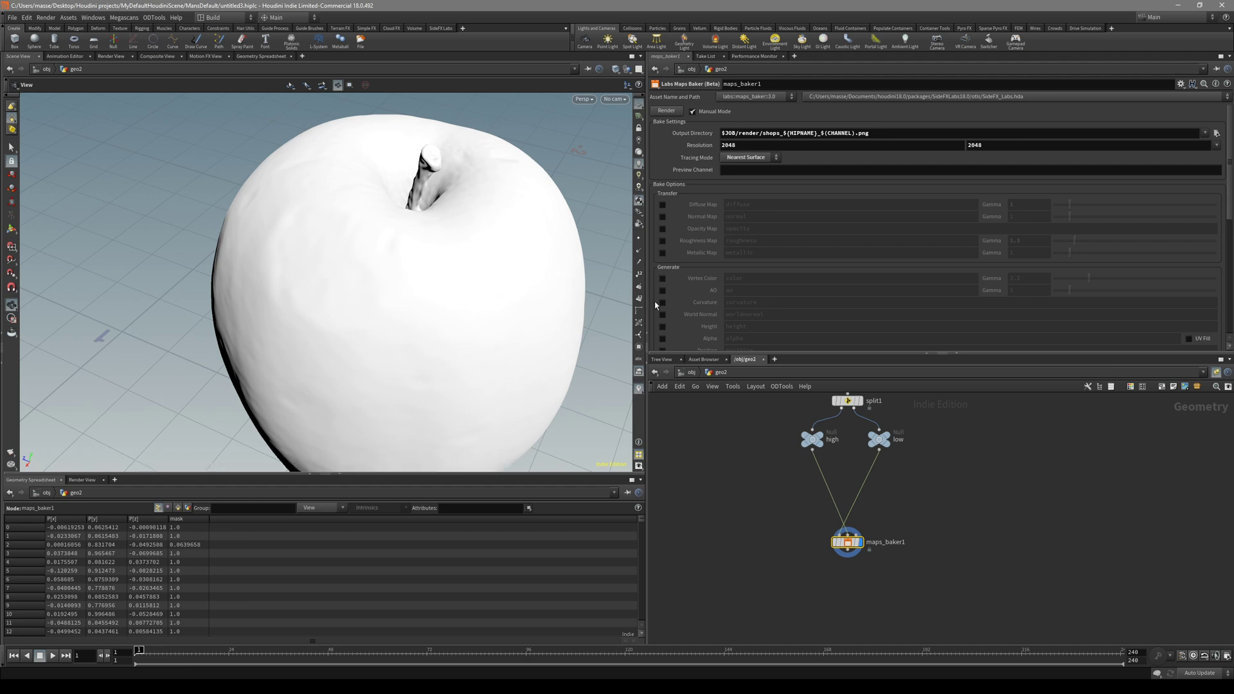
middle_drag(556, 300, 542, 248)
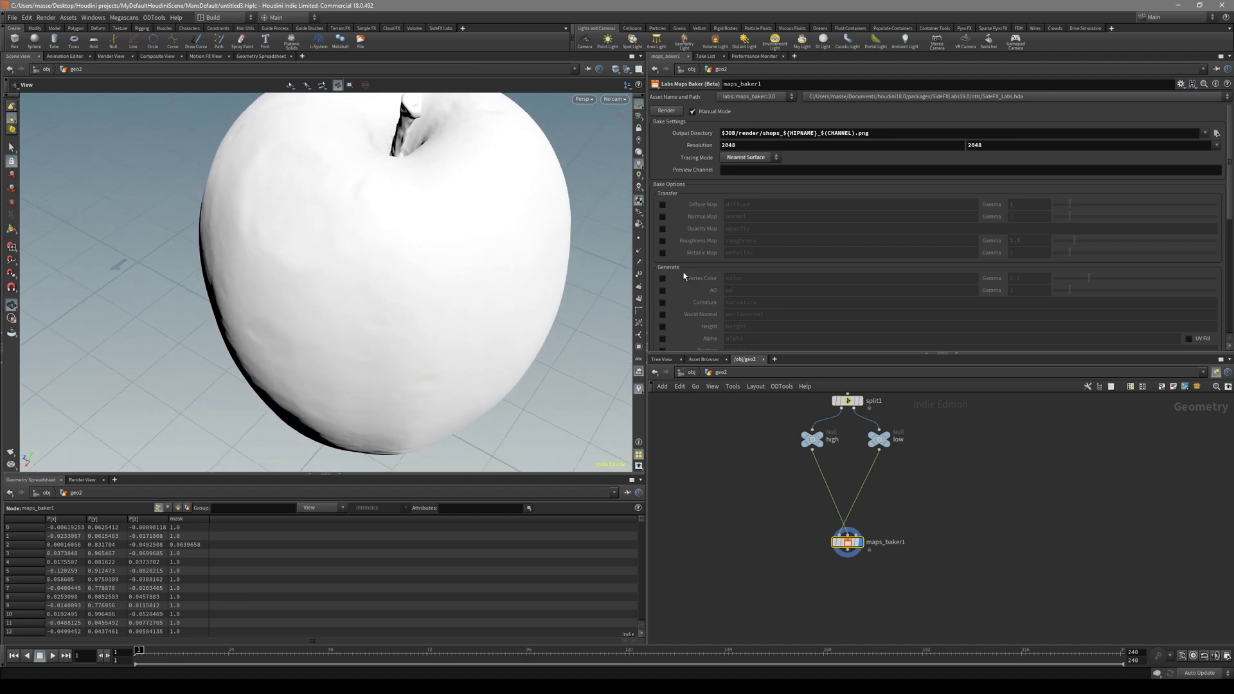
click(662, 278)
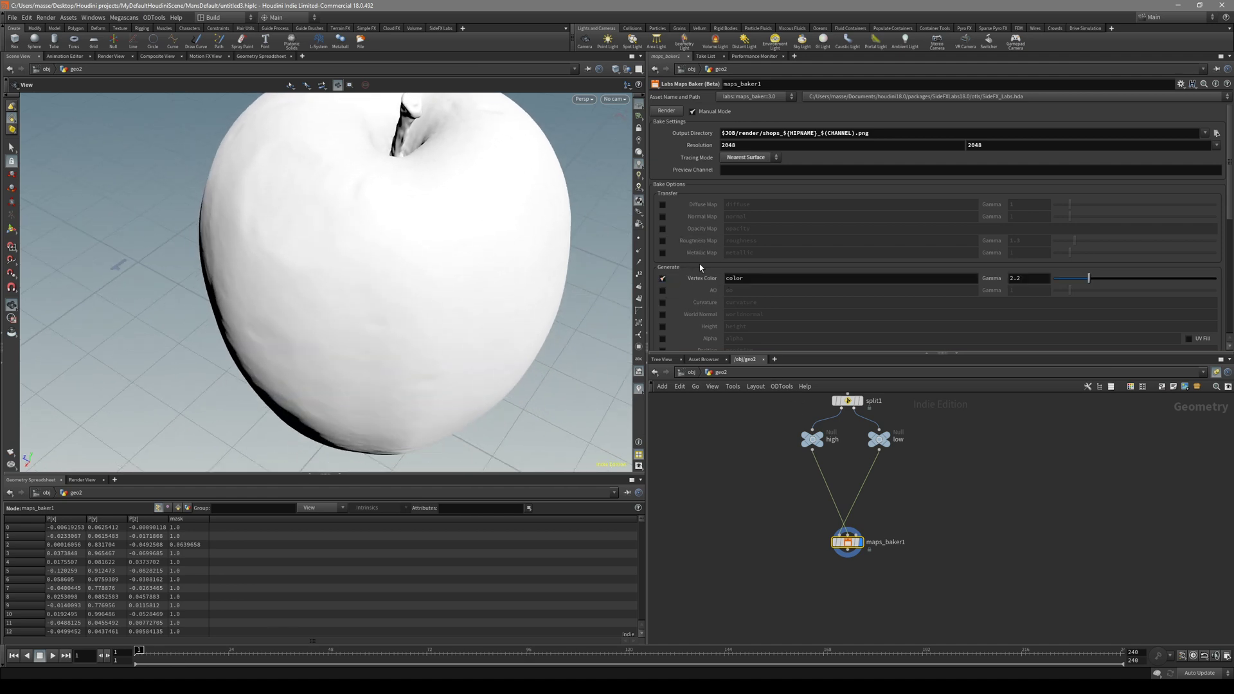
Enable Normal Map among the Maps Baker's transferred maps and render the normal and vertex color maps.
click(663, 216)
drag(488, 257, 499, 316)
key(w)
key(w)
drag(837, 553, 859, 575)
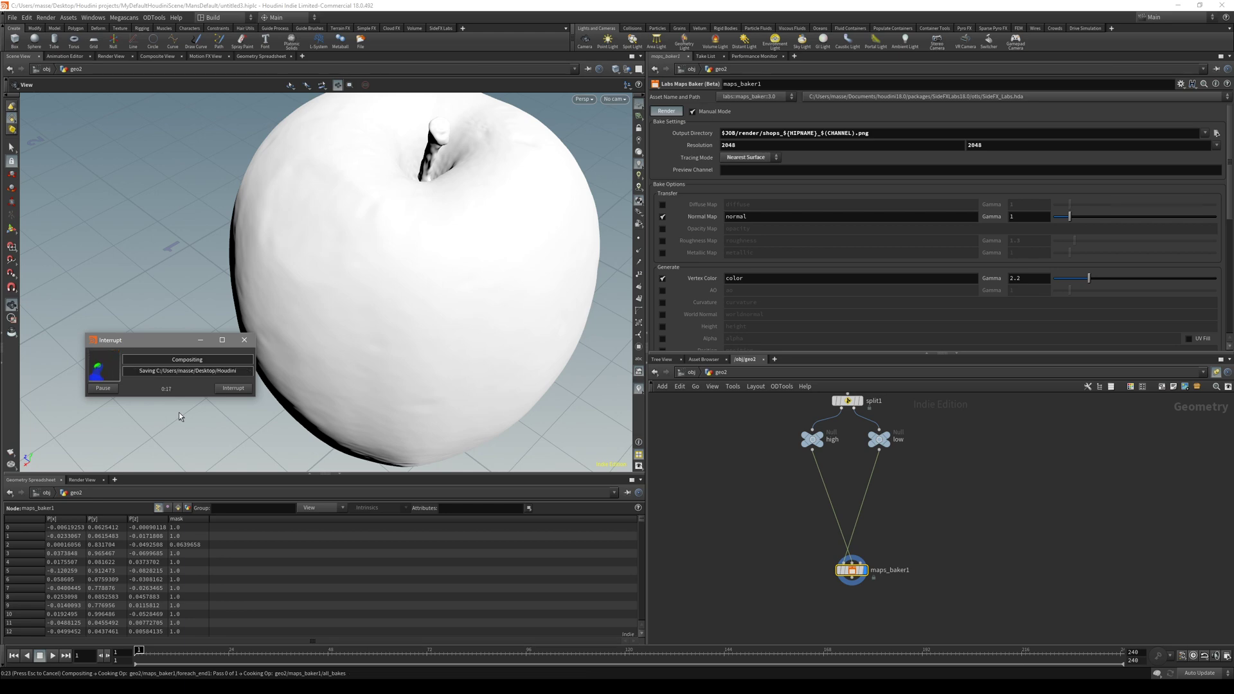
Examine the baked apple's shaded surface from the top, sides and stem, with and without the wireframe overlay.
drag(179, 413, 300, 303)
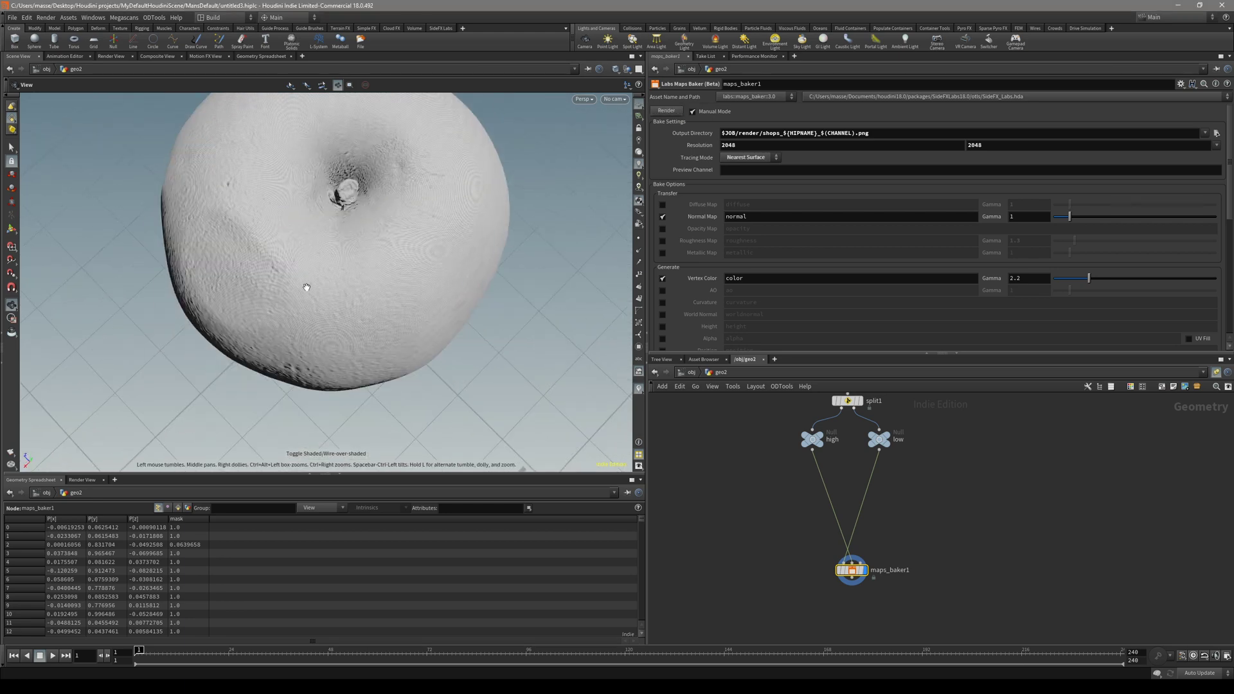
right_drag(300, 304, 360, 270)
mouse_move(360, 270)
mouse_down()
mouse_move(411, 193)
mouse_move(452, 201)
mouse_move(490, 255)
mouse_move(487, 243)
mouse_up()
key(shift+w)
right_drag(487, 243, 446, 301)
mouse_move(446, 301)
mouse_down()
mouse_move(407, 160)
mouse_move(443, 102)
mouse_up()
mouse_move(443, 103)
middle_down()
mouse_move(448, 204)
mouse_move(478, 98)
middle_up()
key(shift+w)
right_drag(479, 97, 579, 287)
key(shift+w)
key(shift+w)
drag(578, 287, 587, 314)
right_drag(587, 314, 450, 307)
mouse_move(450, 308)
mouse_down()
mouse_move(358, 300)
mouse_move(418, 334)
mouse_up()
middle_drag(970, 533, 864, 568)
key(shift+w)
drag(450, 135, 473, 212)
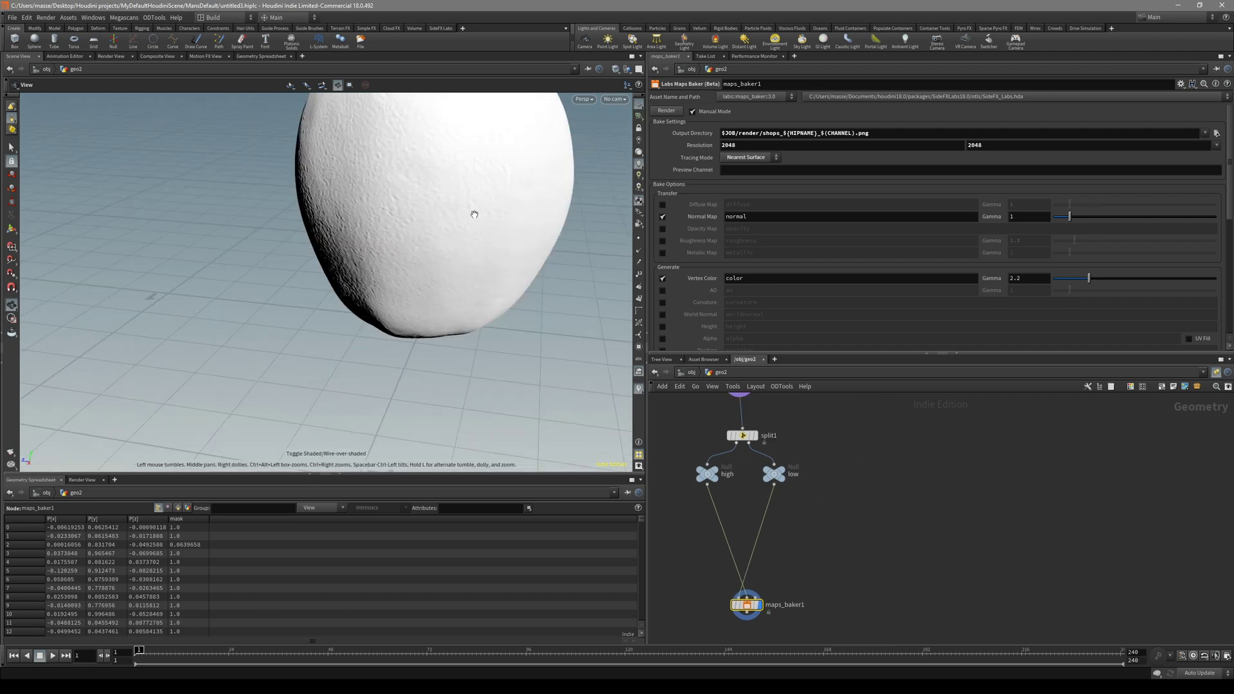
middle_drag(473, 212, 375, 319)
mouse_move(375, 319)
mouse_down()
mouse_move(351, 373)
mouse_move(360, 411)
mouse_up()
key(shift+w)
right_drag(411, 283, 483, 276)
key(shift+w)
middle_drag(482, 276, 463, 347)
key(shift+w)
drag(463, 347, 438, 309)
middle_drag(437, 309, 405, 259)
middle_drag(371, 302, 411, 271)
Add a PolyReduce node fed by the low Null and display it.
middle_drag(807, 511, 788, 461)
drag(760, 435, 774, 464)
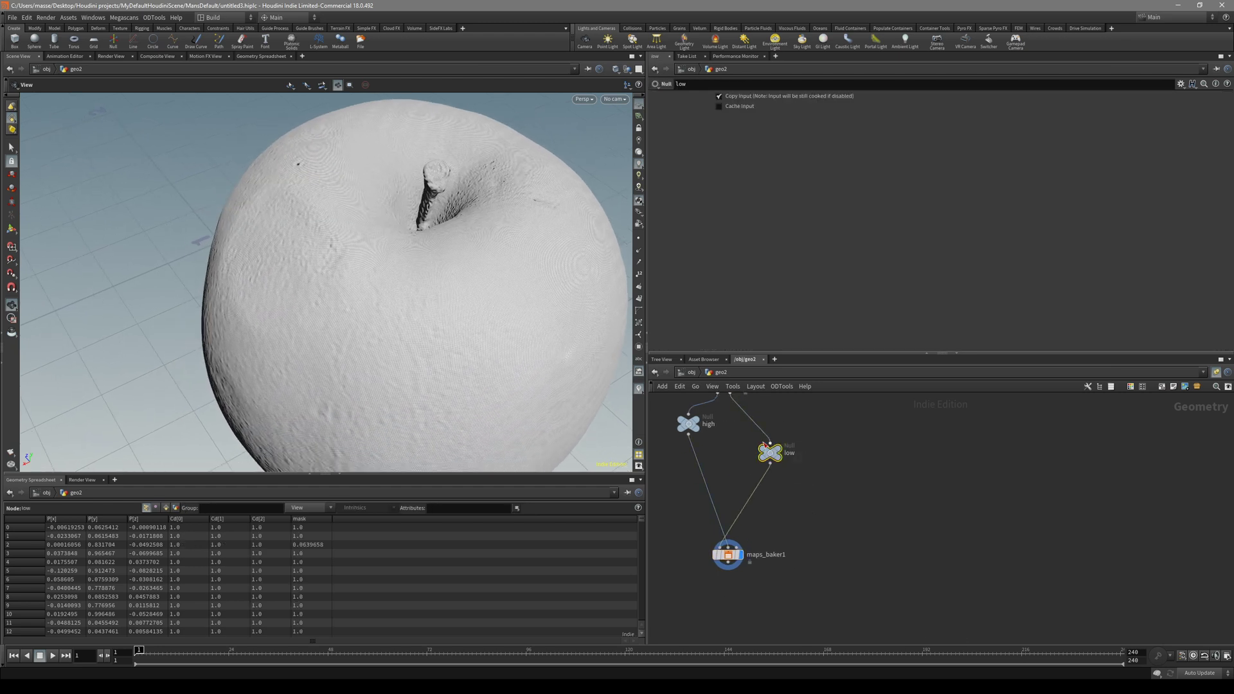
click(782, 454)
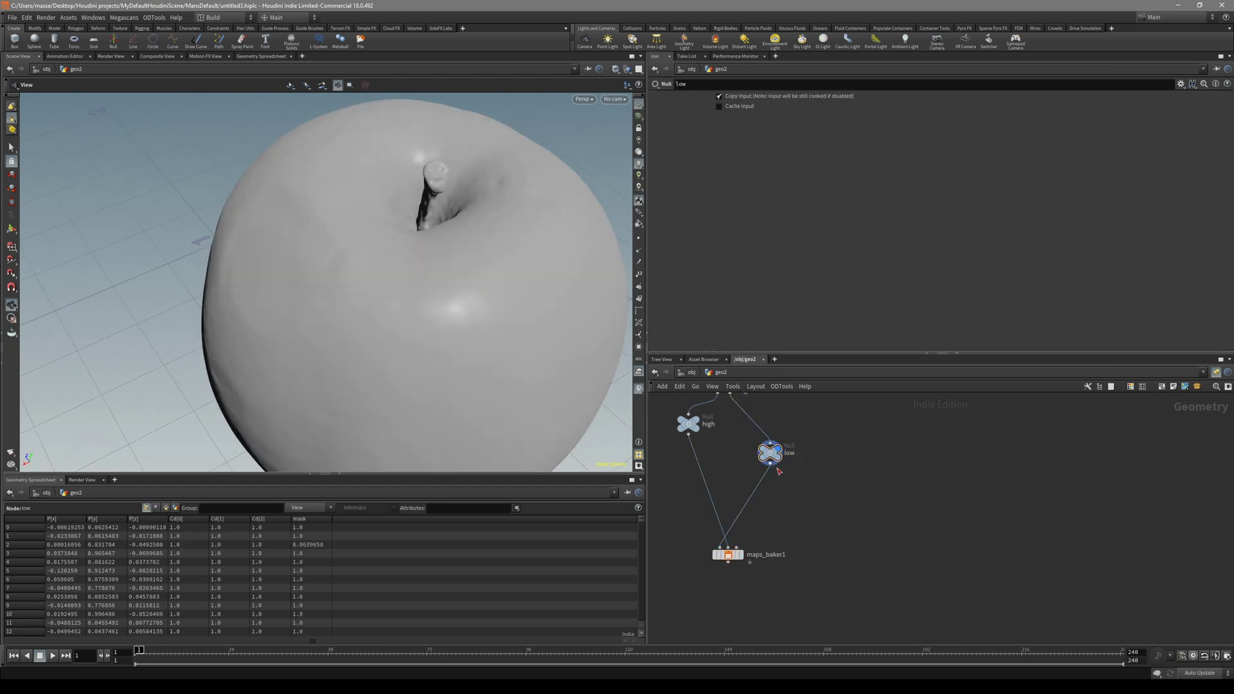
drag(770, 464, 849, 505)
text(poly)
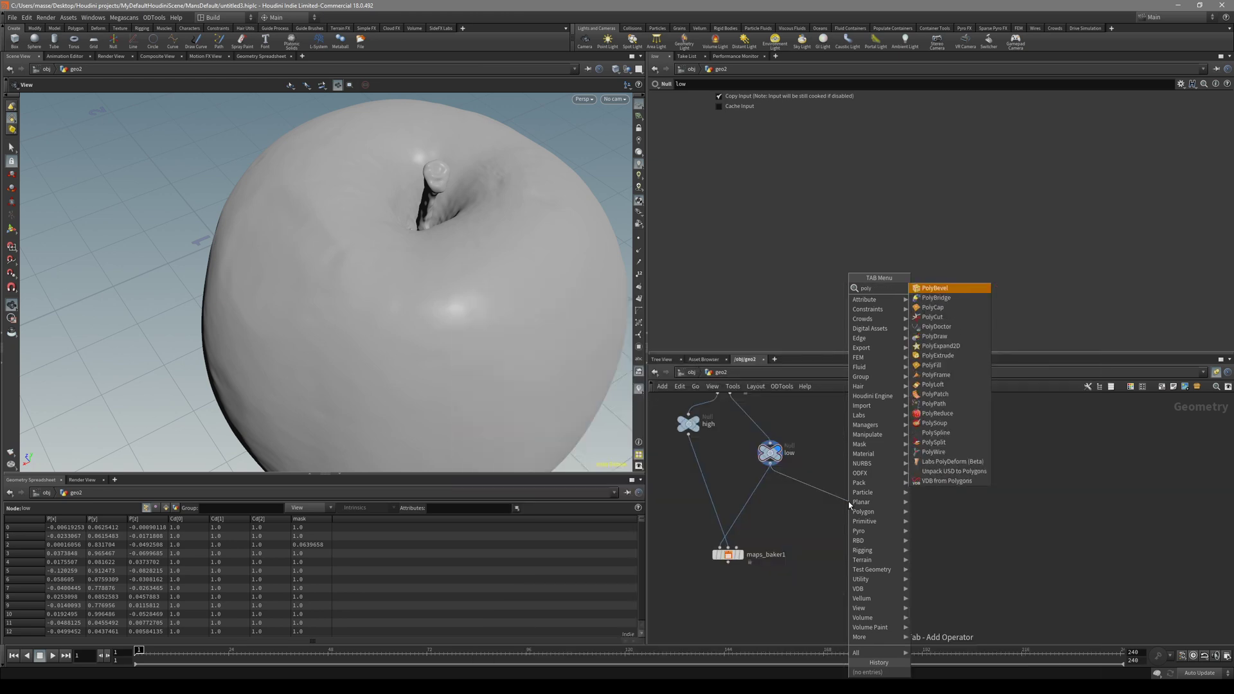
text(r)
key(Return)
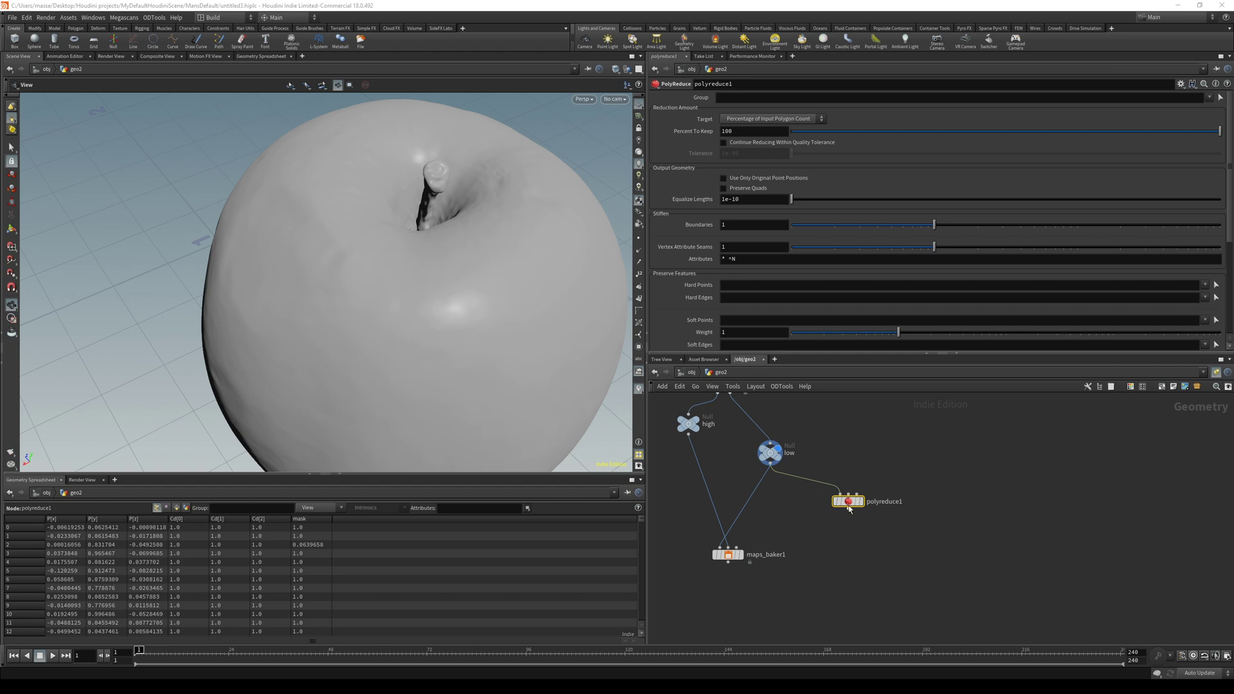
click(847, 502)
Set the PolyReduce target to Output Polygon Count with 5000 polygons to keep.
click(762, 120)
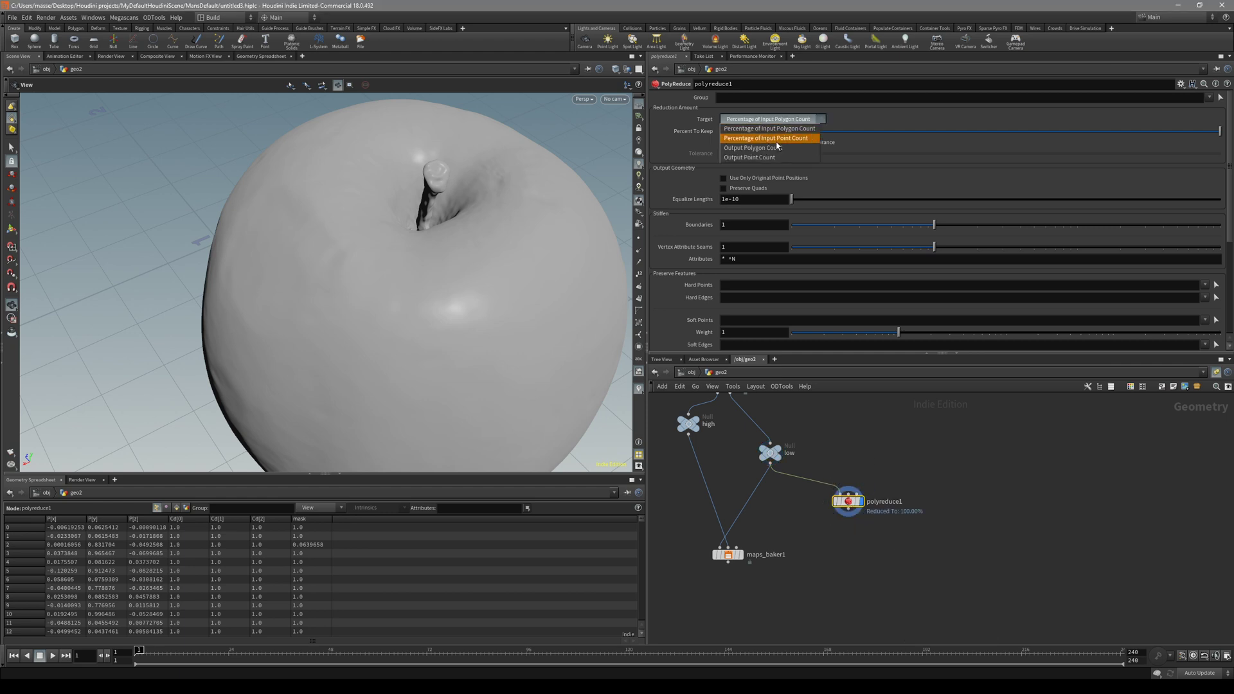
click(774, 148)
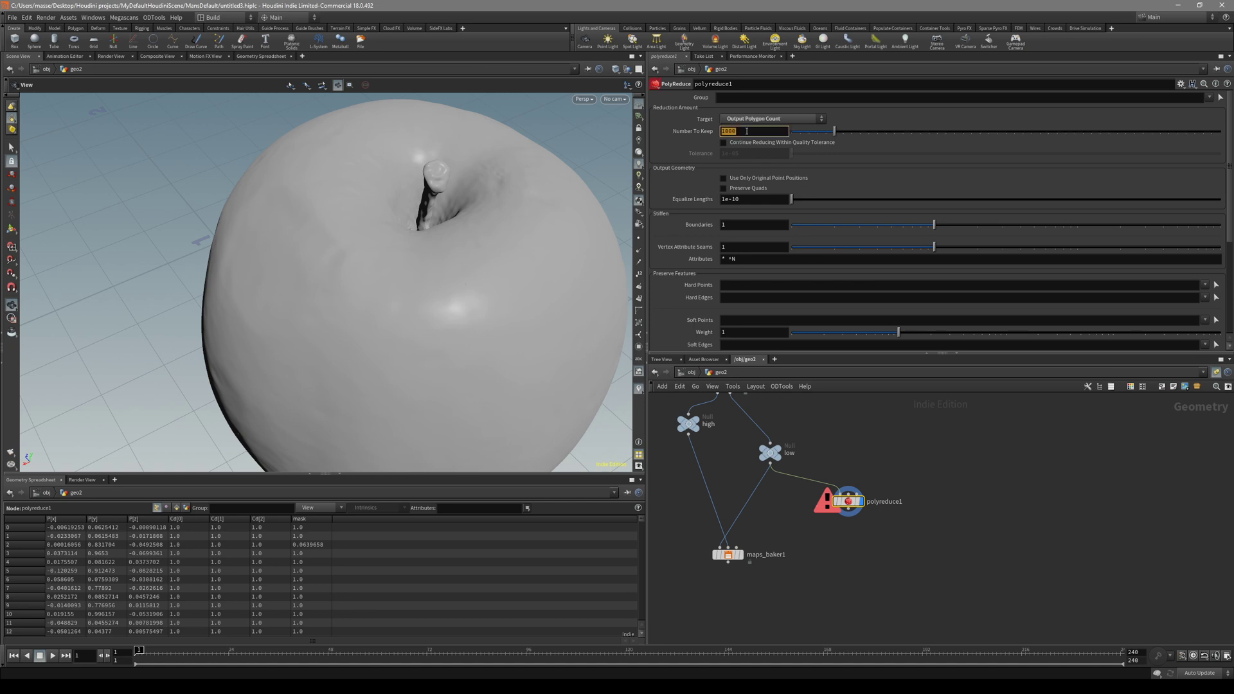
click(748, 135)
text(5000)
key(Return)
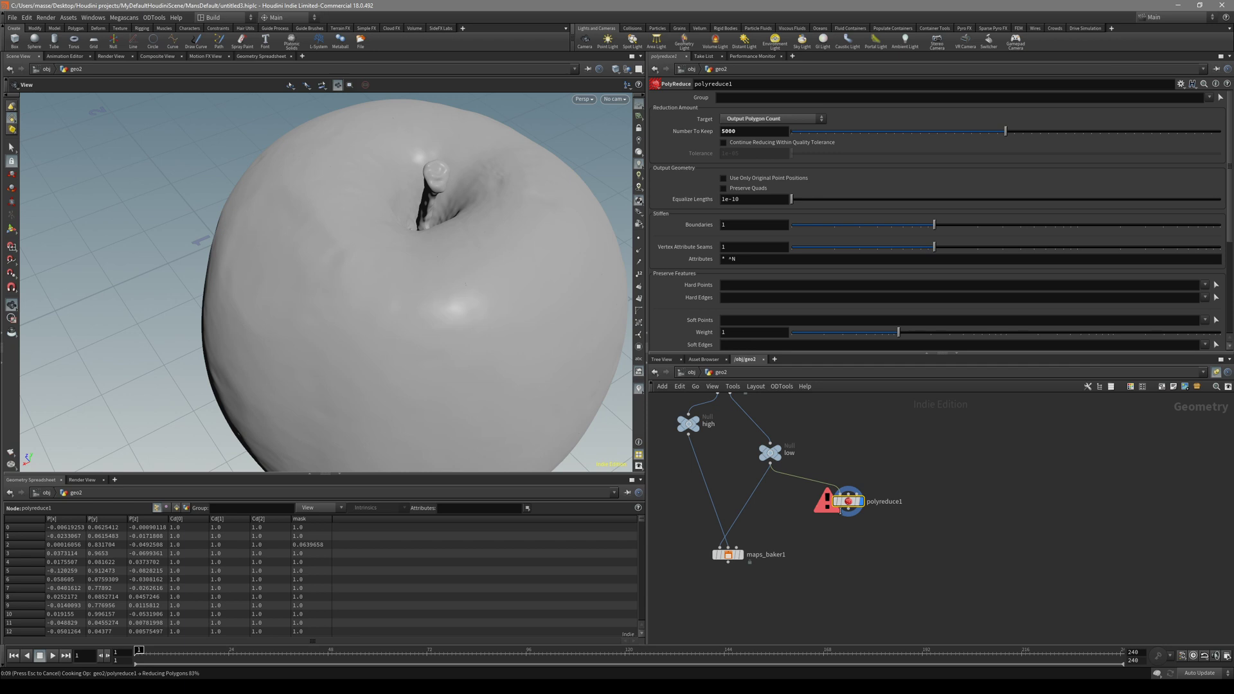
Check the reduced apple's wireframe in perspective and its UV layout up close around the stem.
scroll(840, 511, up, 2)
key(shift+w)
drag(497, 254, 409, 271)
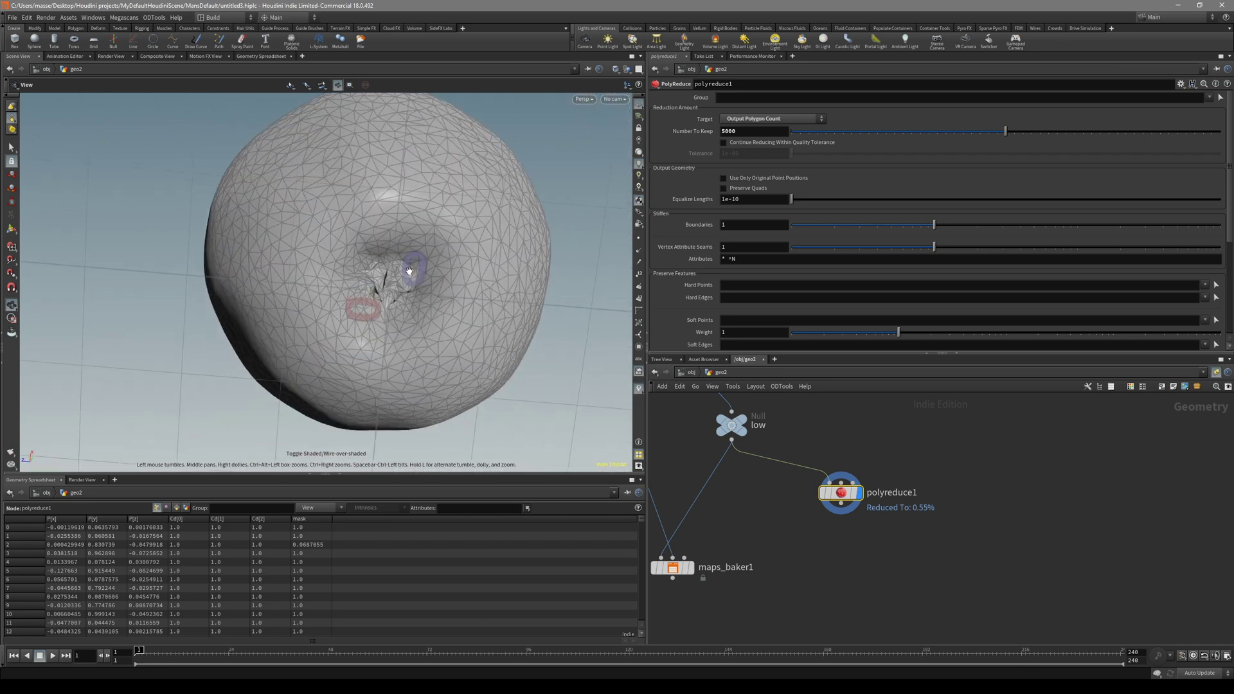
key(space+5)
right_drag(413, 262, 350, 229)
middle_drag(328, 214, 406, 280)
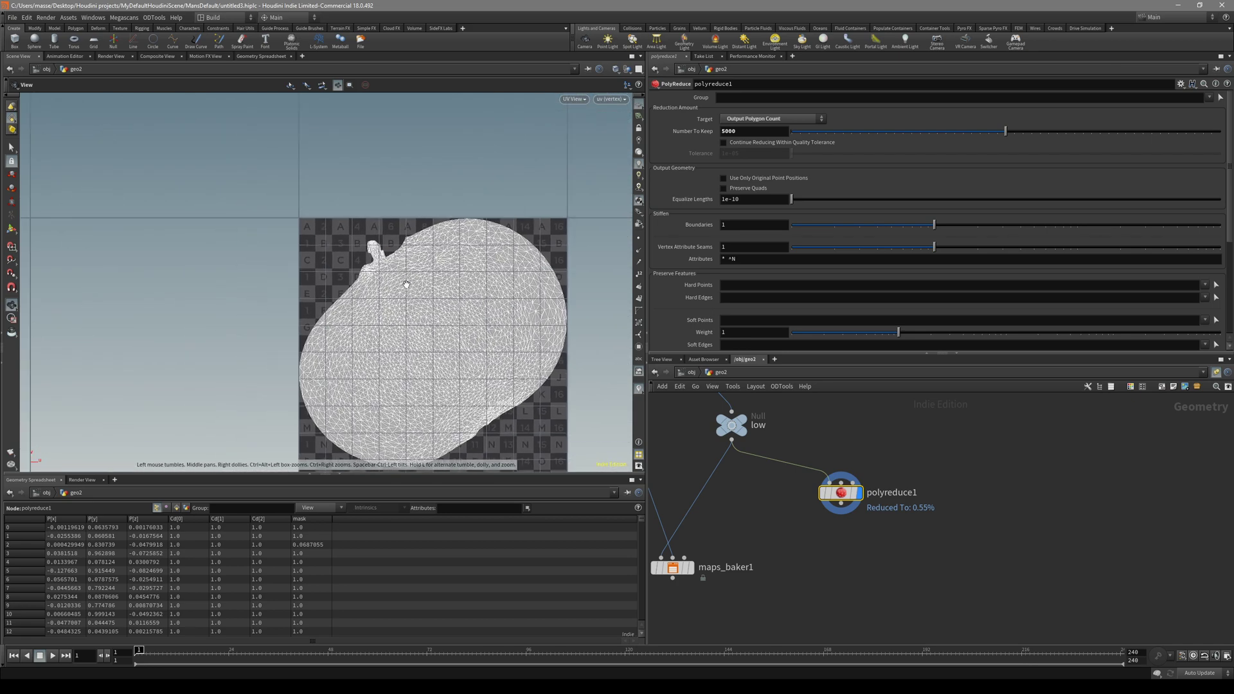
right_drag(365, 241, 554, 291)
scroll(554, 292, up, 5)
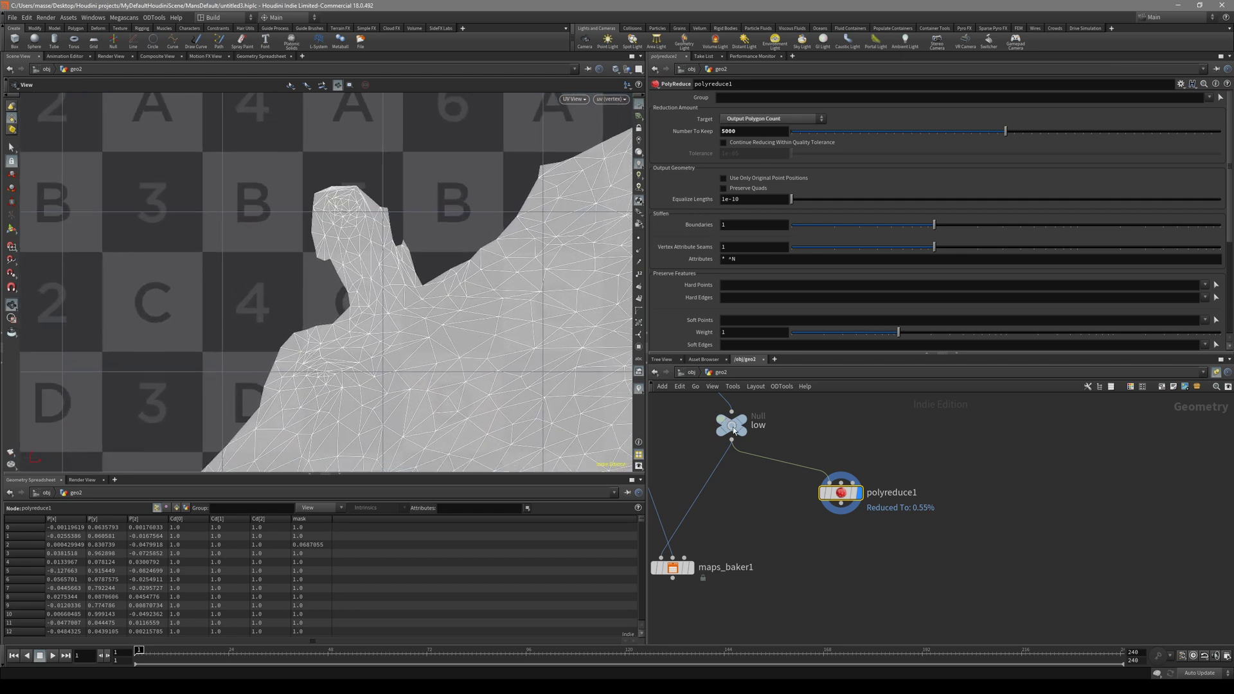
Compare the UV borders of the low Null and the PolyReduce by alternating their display, and return to the perspective view.
click(746, 419)
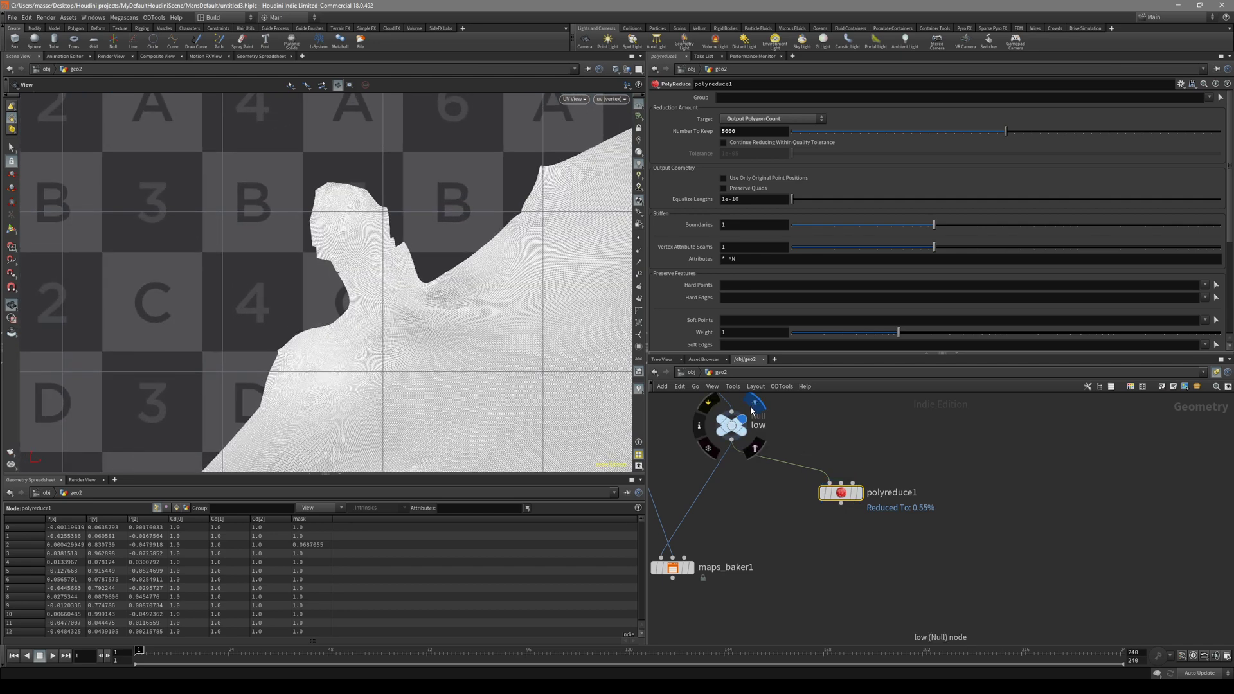
click(865, 473)
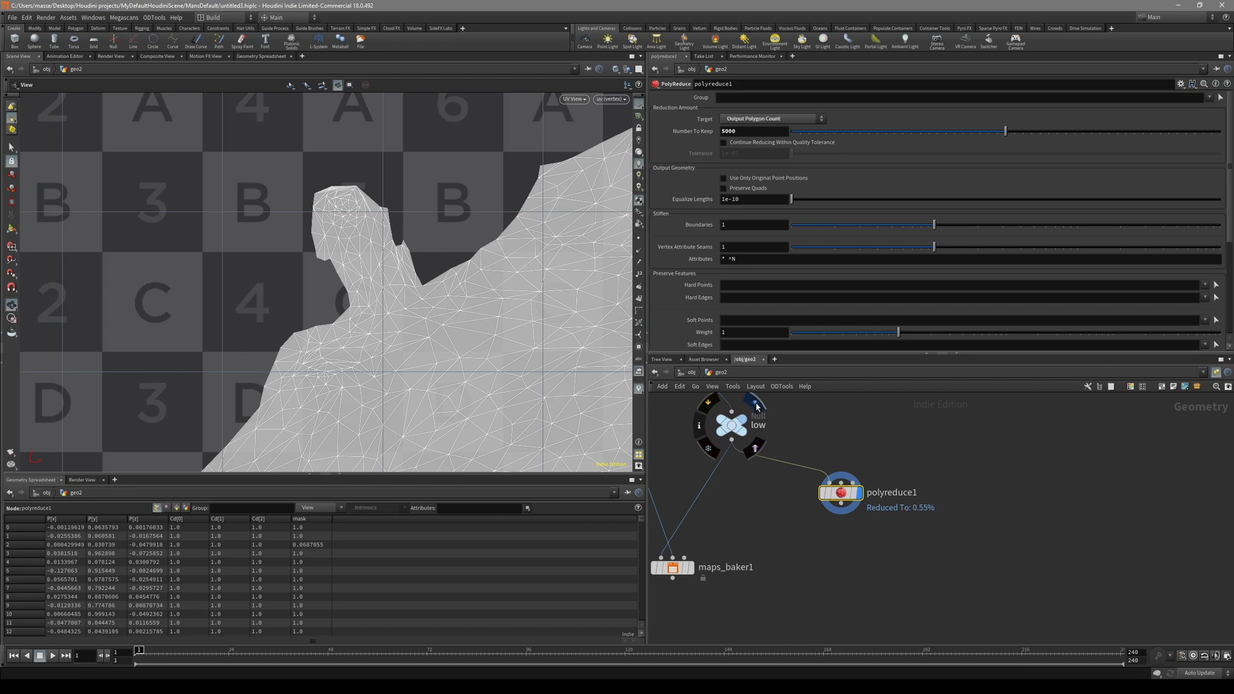
click(752, 404)
click(864, 471)
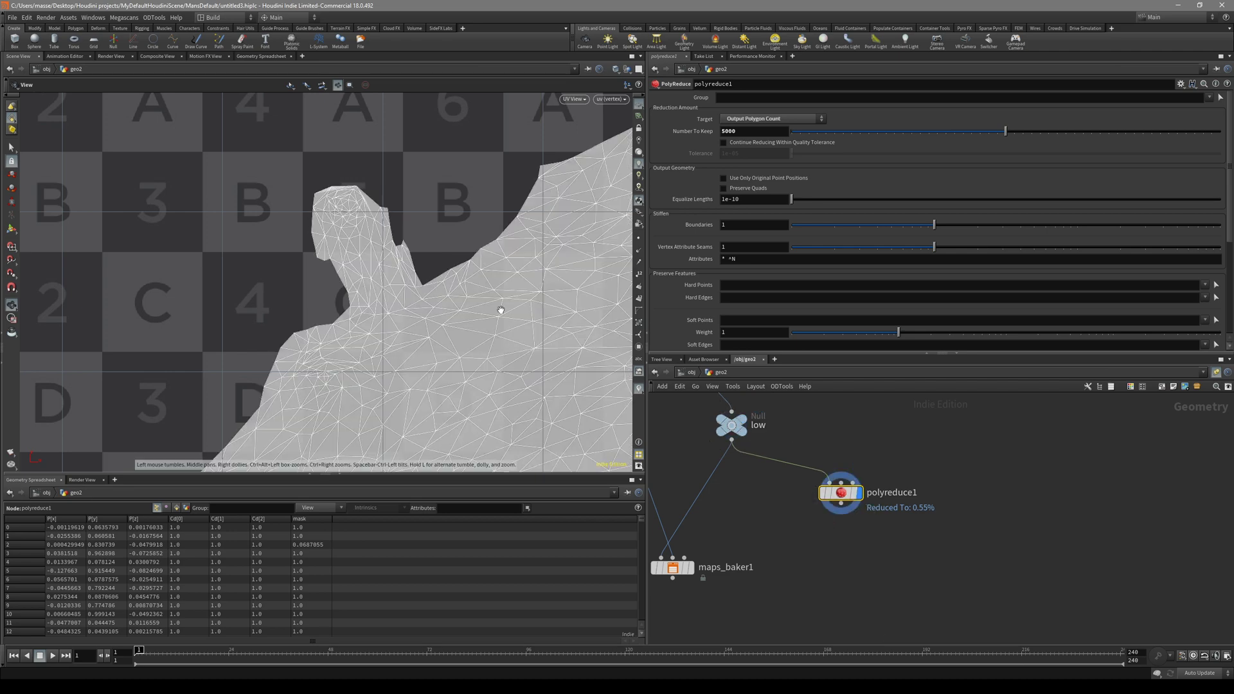
key(space+1)
drag(499, 311, 350, 407)
Add a Labs Quick Material node after the PolyReduce and display it.
middle_drag(756, 568, 821, 532)
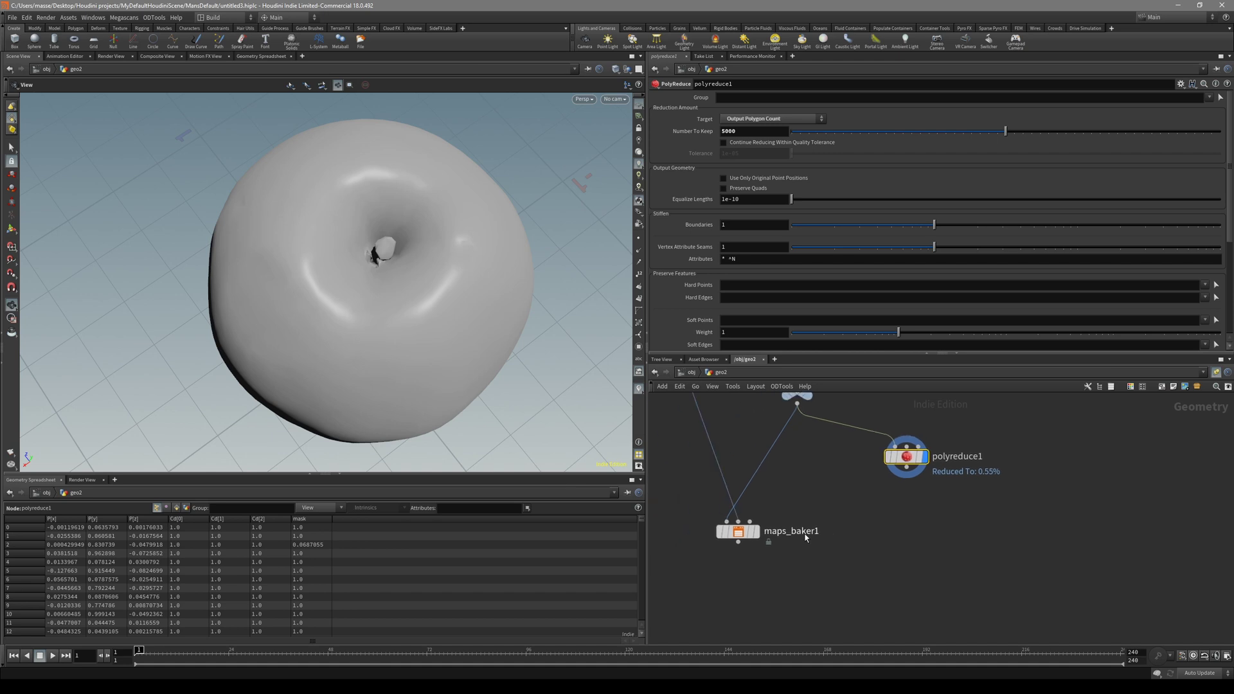
drag(906, 457, 932, 515)
key(Tab)
key(Escape)
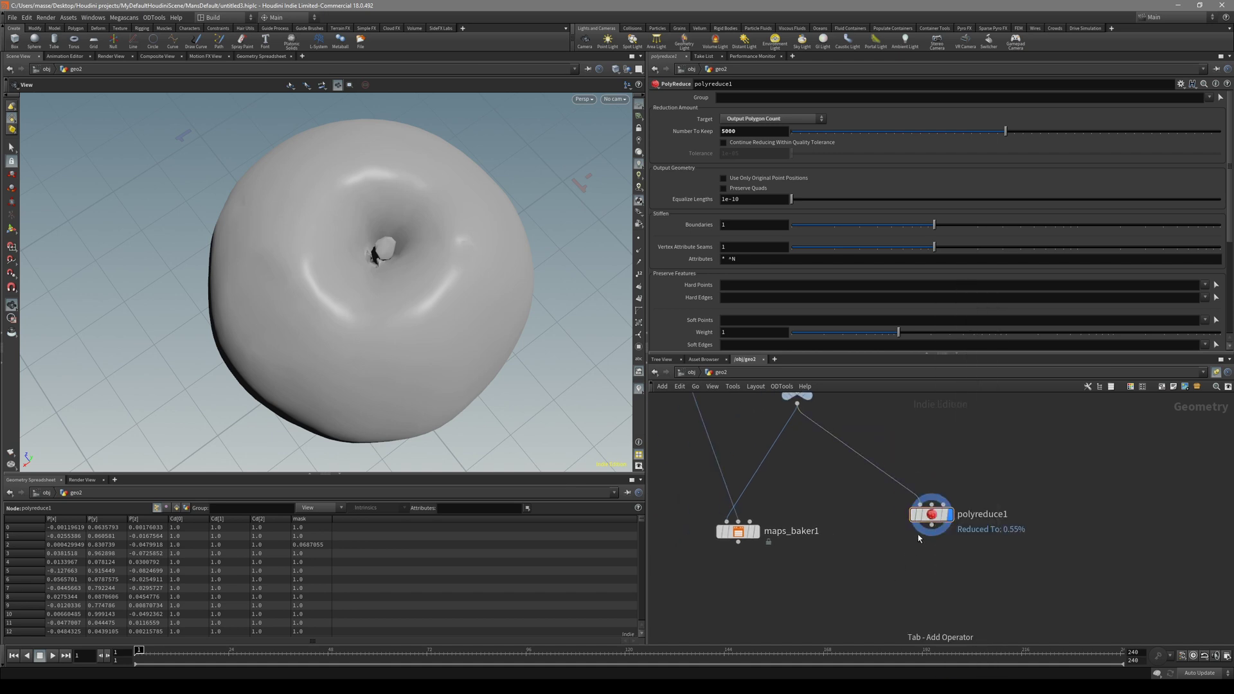
key(Tab)
text(quic)
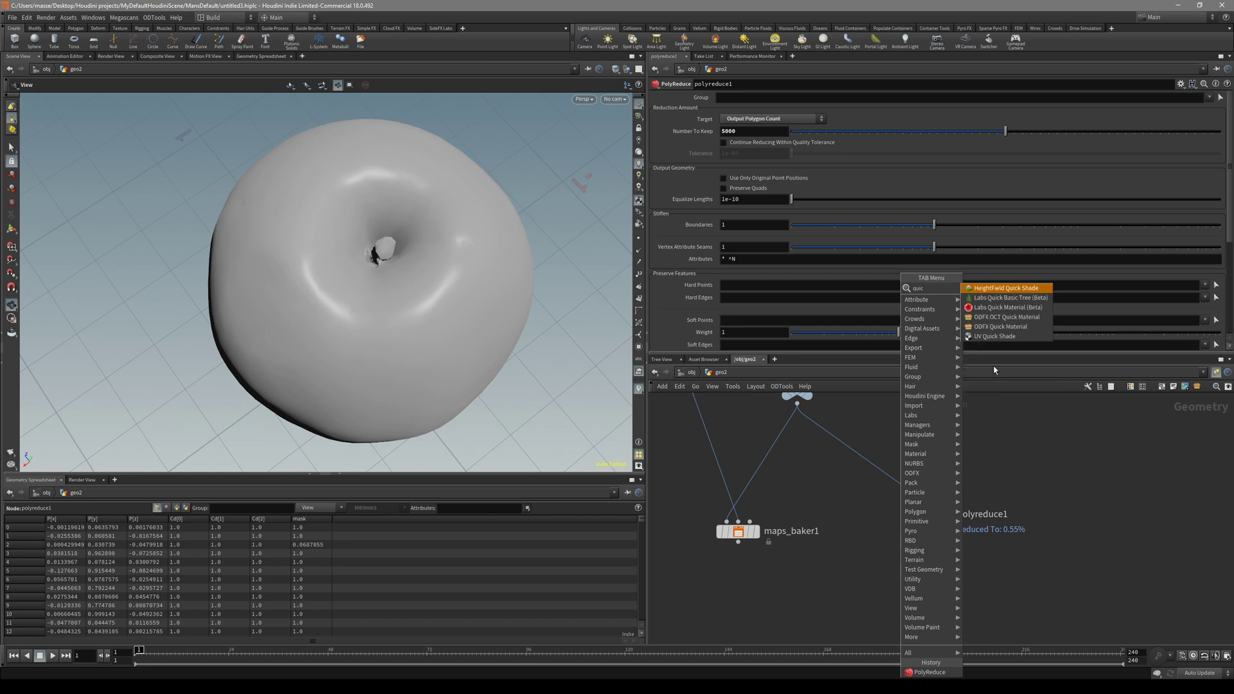
key(Down)
key(Down)
key(Return)
click(899, 578)
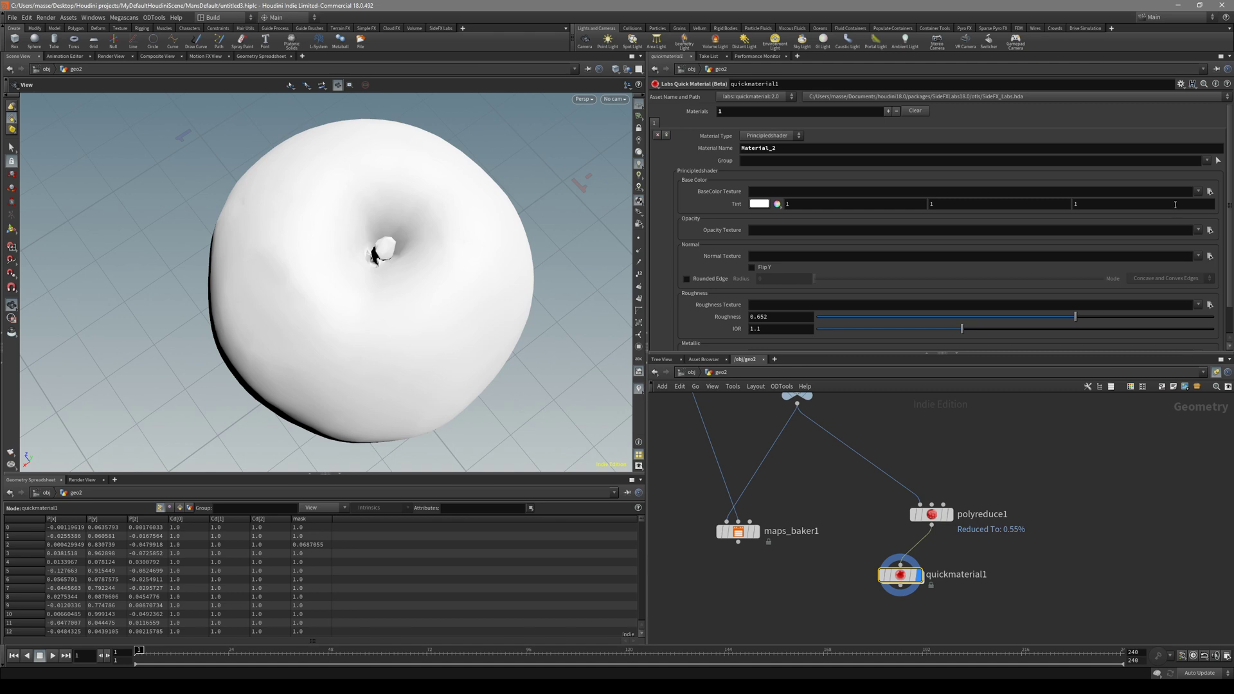
Load shops_untitled3_color.png from the $JOB/render folder as the Quick Material's BaseColor texture.
click(1209, 192)
drag(996, 85, 655, 172)
double_click(675, 270)
click(578, 285)
scroll(711, 313, down, 3)
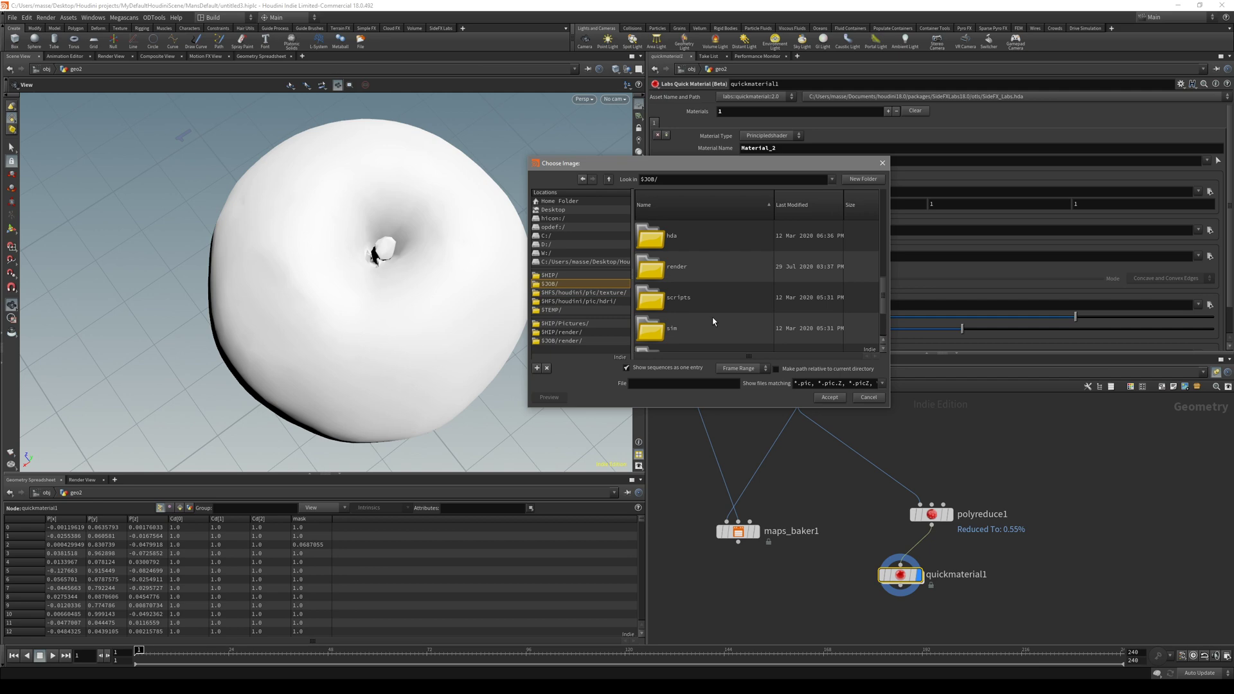
double_click(711, 267)
double_click(698, 270)
Inspect the color texture on the reduced apple from the underside to the stem, with and without wireframe.
alt+drag(463, 289, 418, 281)
alt+right_drag(418, 281, 486, 296)
alt+drag(486, 296, 361, 320)
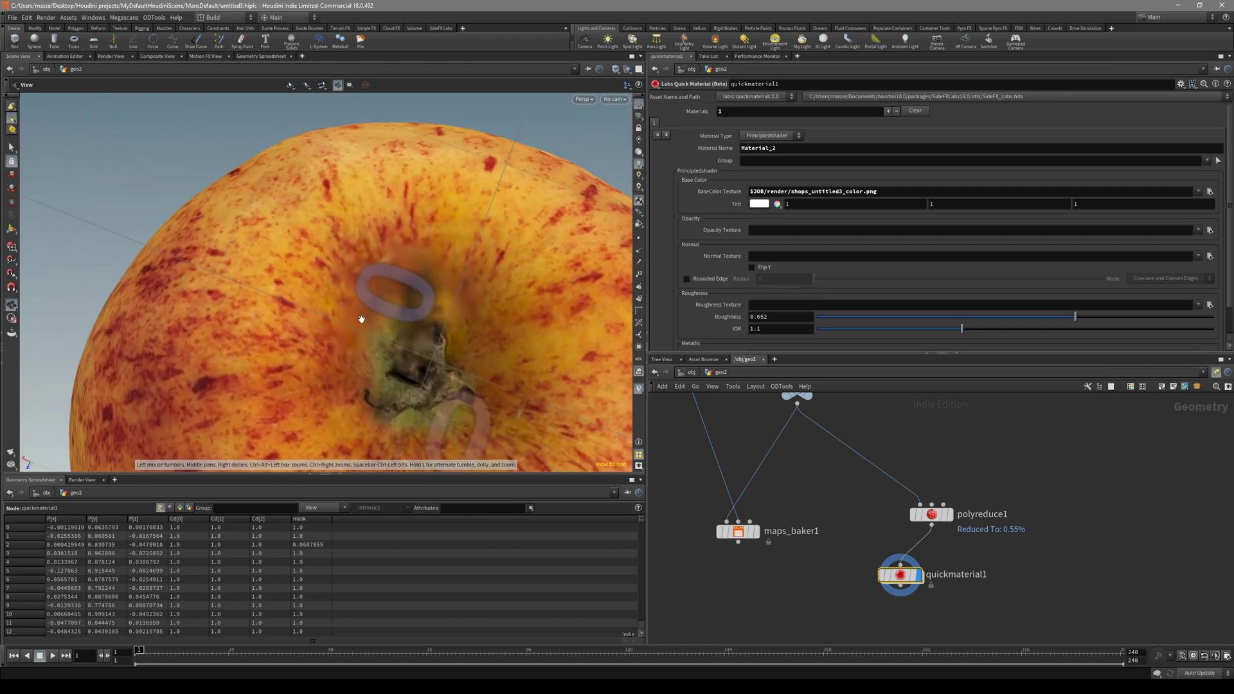
mouse_move(471, 367)
mouse_down()
mouse_move(410, 409)
mouse_move(424, 312)
mouse_move(518, 326)
mouse_move(515, 293)
mouse_move(521, 320)
mouse_move(482, 331)
mouse_move(498, 281)
mouse_move(405, 336)
mouse_move(471, 213)
mouse_move(371, 203)
mouse_up()
key(shift+w)
key(shift+w)
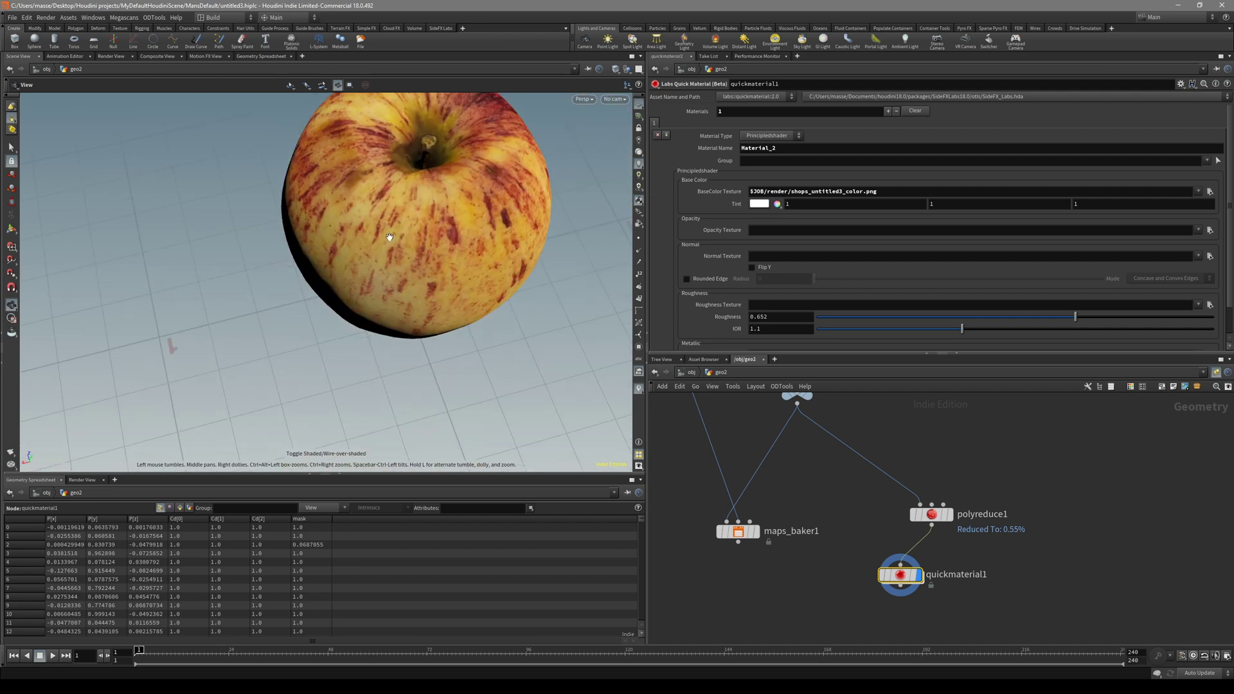
right_drag(373, 324, 499, 360)
drag(499, 361, 470, 278)
key(shift+w)
drag(365, 317, 400, 225)
middle_drag(400, 225, 396, 262)
key(shift+w)
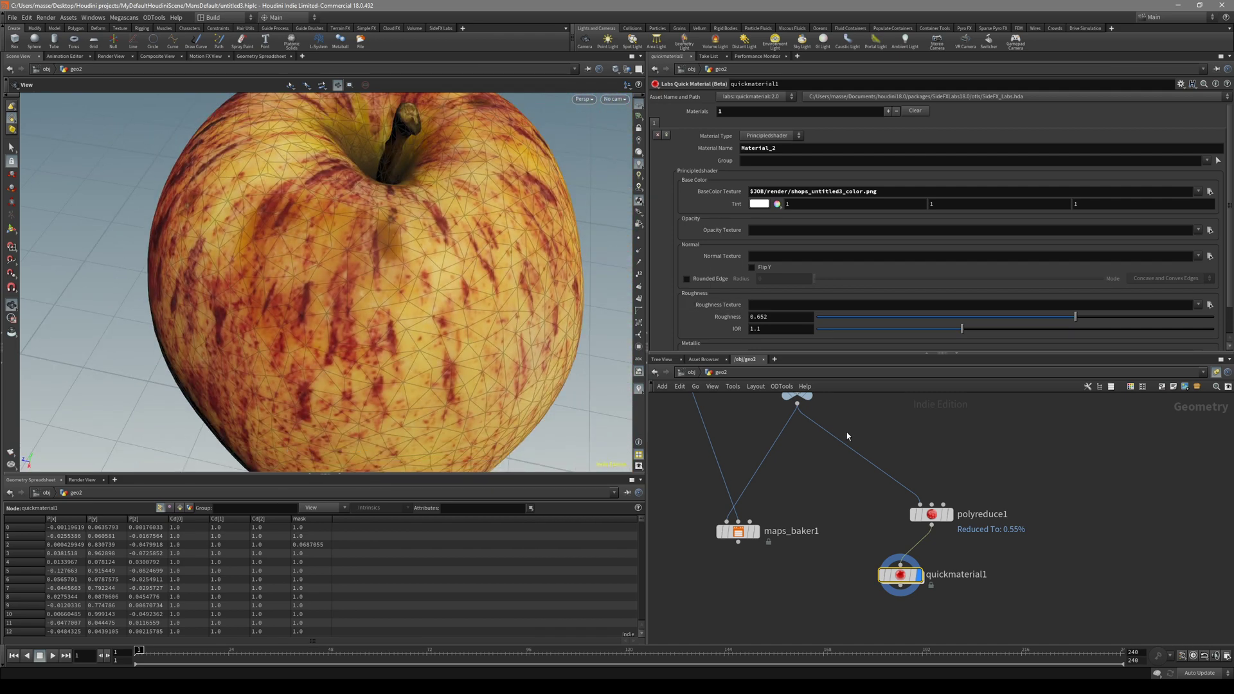
Load shops_untitled3_normal.png from the $JOB/render folder as the Quick Material's Normal texture.
click(1210, 256)
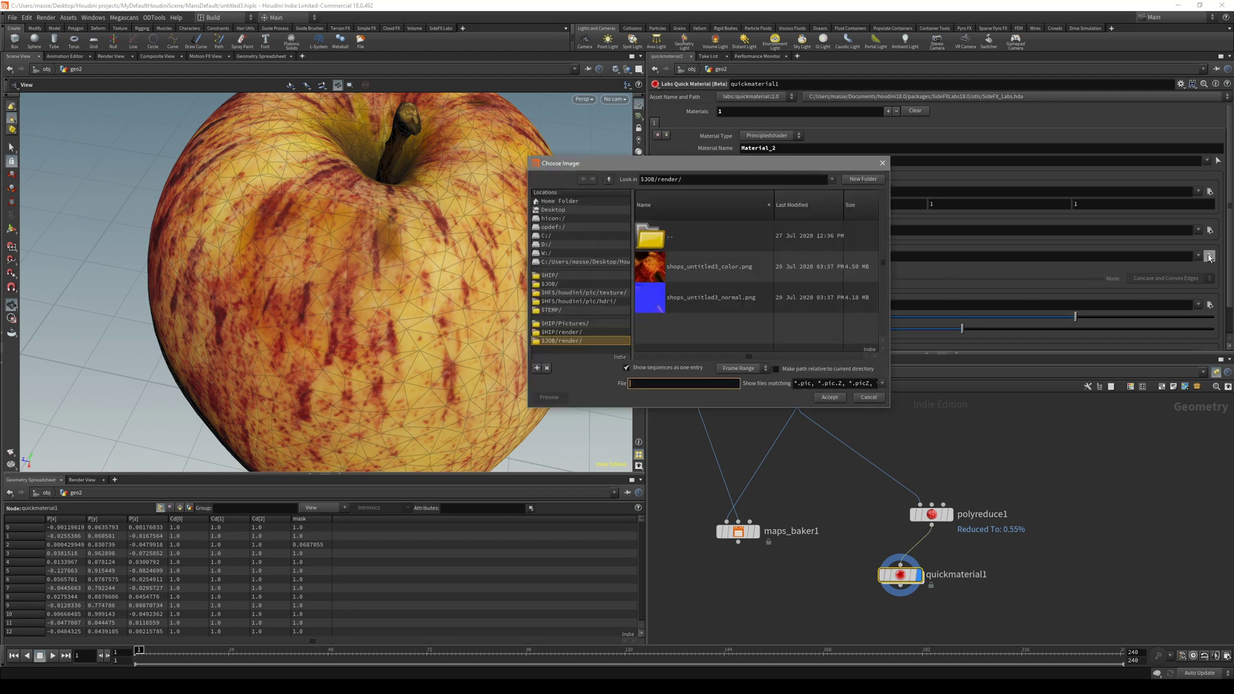
double_click(699, 288)
key(shift+w)
scroll(359, 308, up, 5)
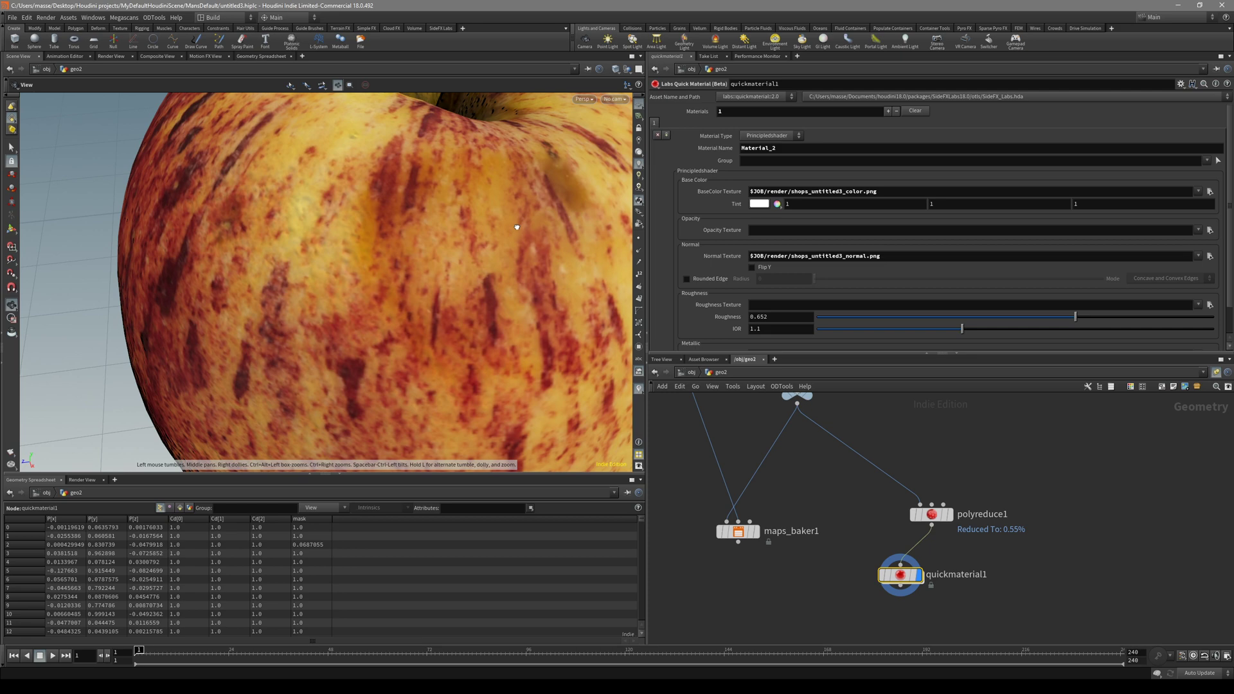
Examine the apple with its normal map applied, checking the wireframe and the blurred artifacts around the underside cavity.
scroll(515, 228, down, 4)
mouse_move(515, 234)
mouse_down()
mouse_move(326, 135)
mouse_move(437, 240)
mouse_move(366, 253)
mouse_move(389, 314)
mouse_move(463, 187)
mouse_up()
key(shift+w)
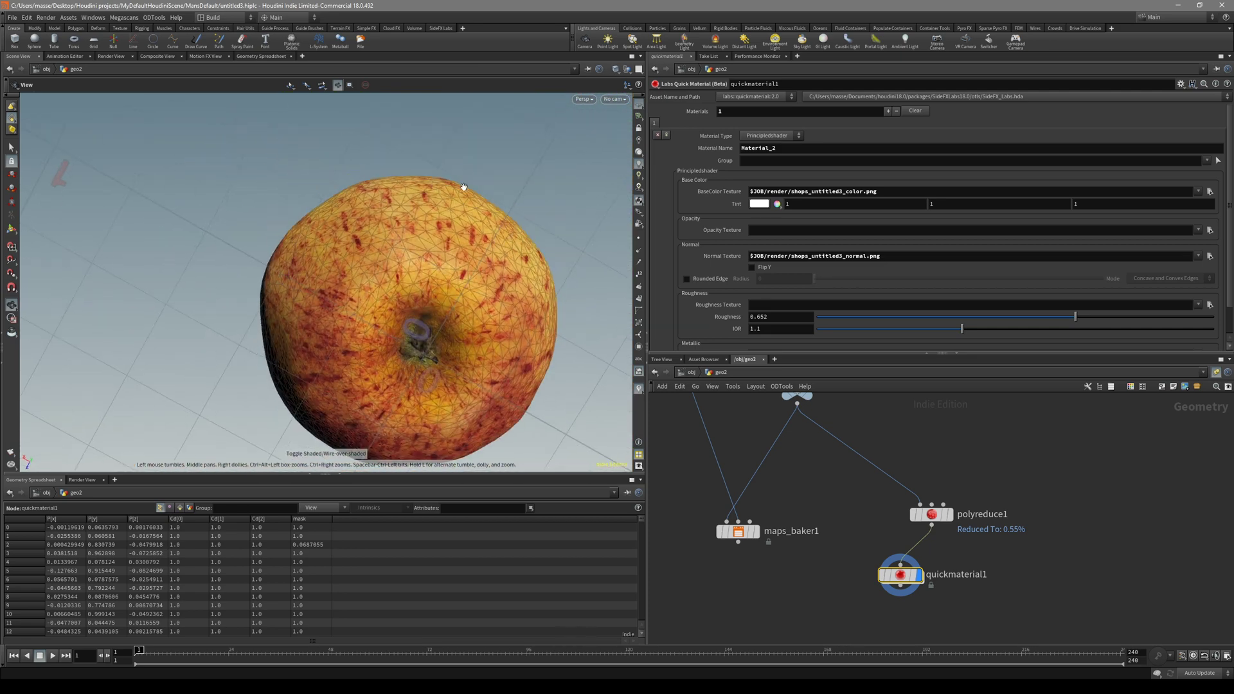
right_drag(493, 302, 645, 315)
mouse_move(550, 328)
mouse_down()
mouse_move(521, 342)
mouse_move(510, 257)
mouse_move(512, 272)
mouse_up()
key(shift+w)
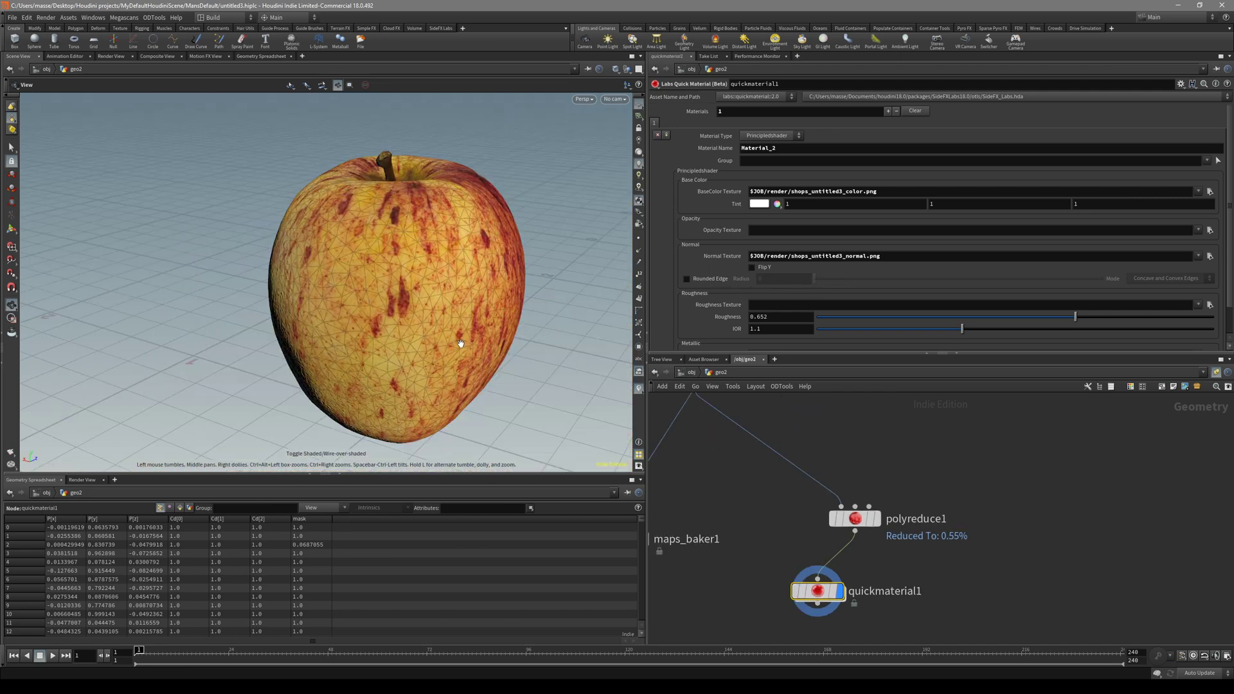
mouse_move(461, 339)
mouse_down()
mouse_move(396, 360)
mouse_move(441, 207)
mouse_up()
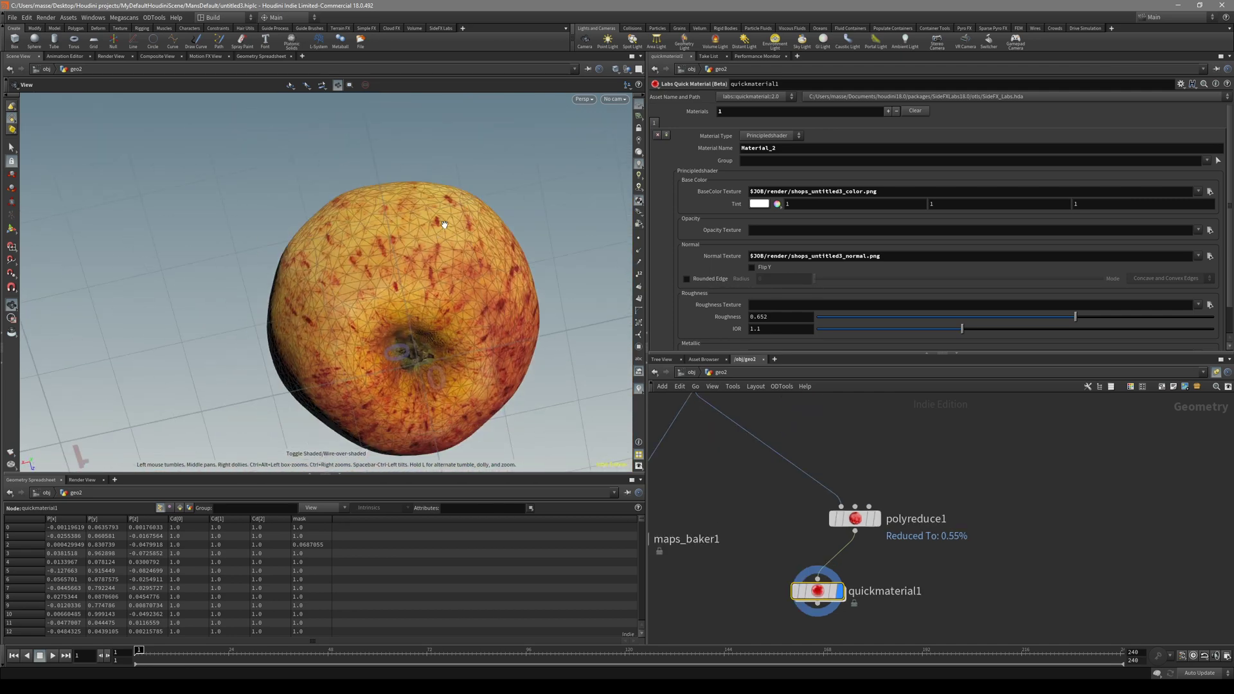
scroll(469, 295, up, 5)
drag(498, 288, 384, 287)
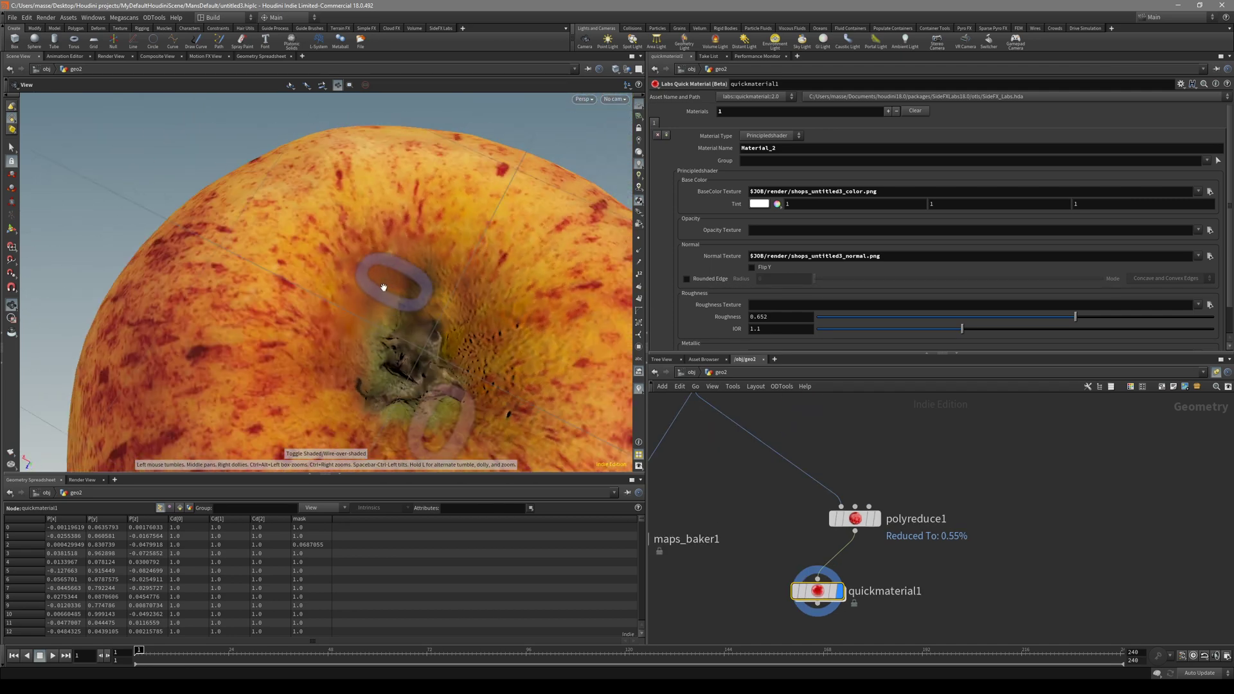
key(shift+w)
right_drag(383, 287, 529, 287)
right_drag(464, 325, 410, 275)
drag(410, 276, 432, 378)
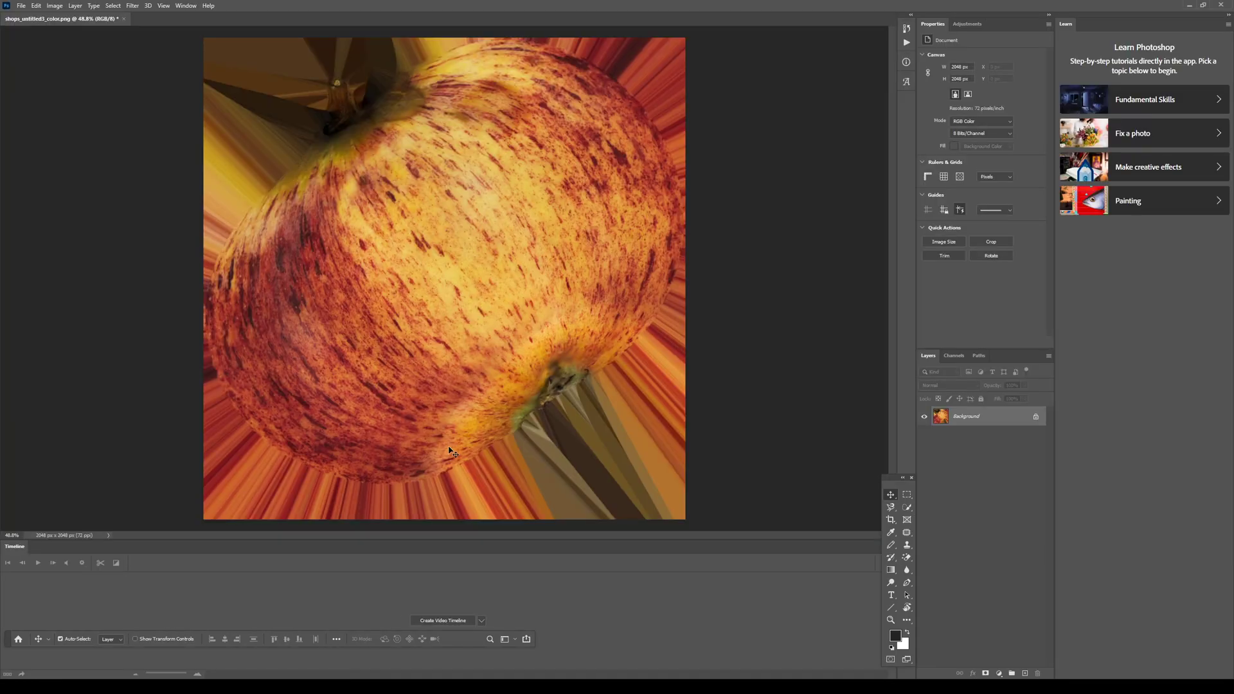
Patch the blurred orange-brown area just above the underside cavity with clean speckled apple skin using the Patch tool.
alt+scroll(442, 414, down, 4)
alt+scroll(433, 422, up, 4)
alt+scroll(578, 439, up, 5)
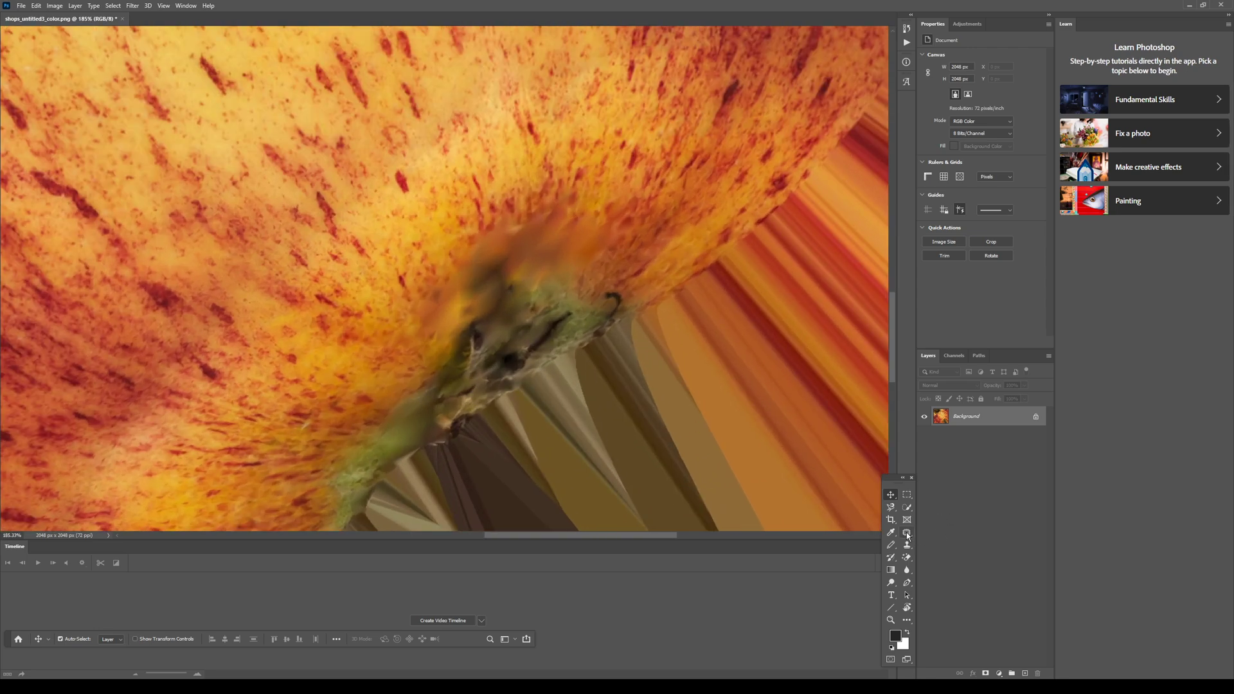
click(906, 533)
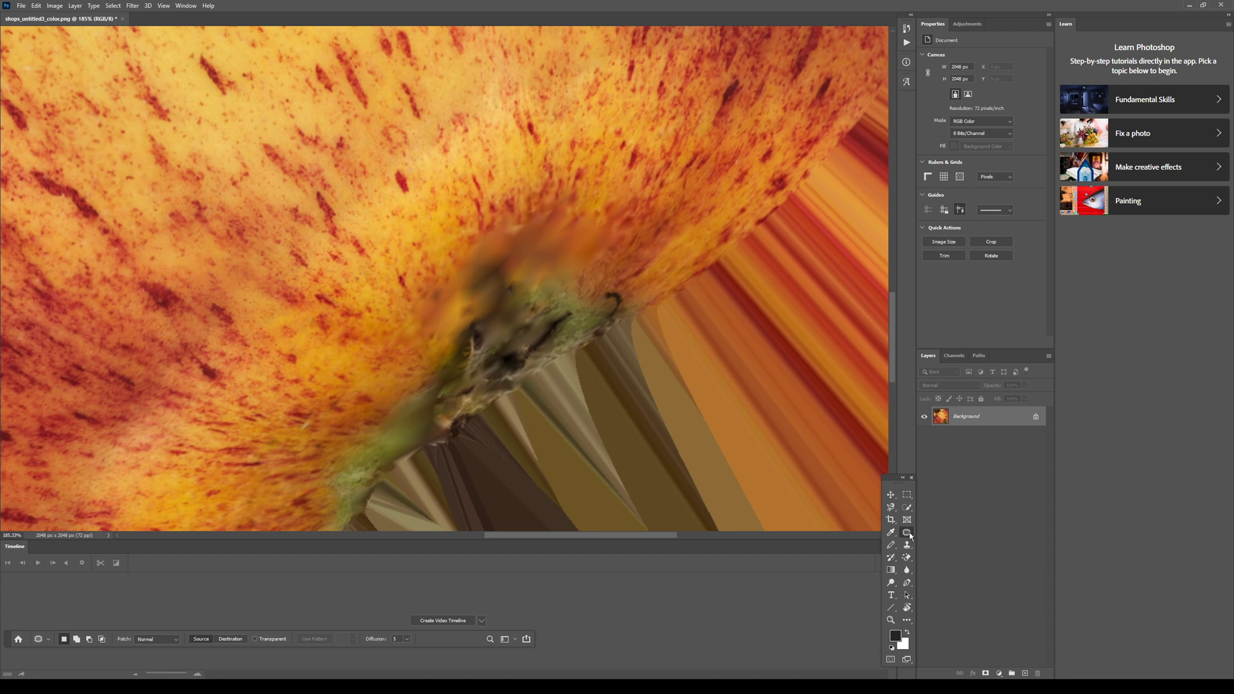
right_click(910, 535)
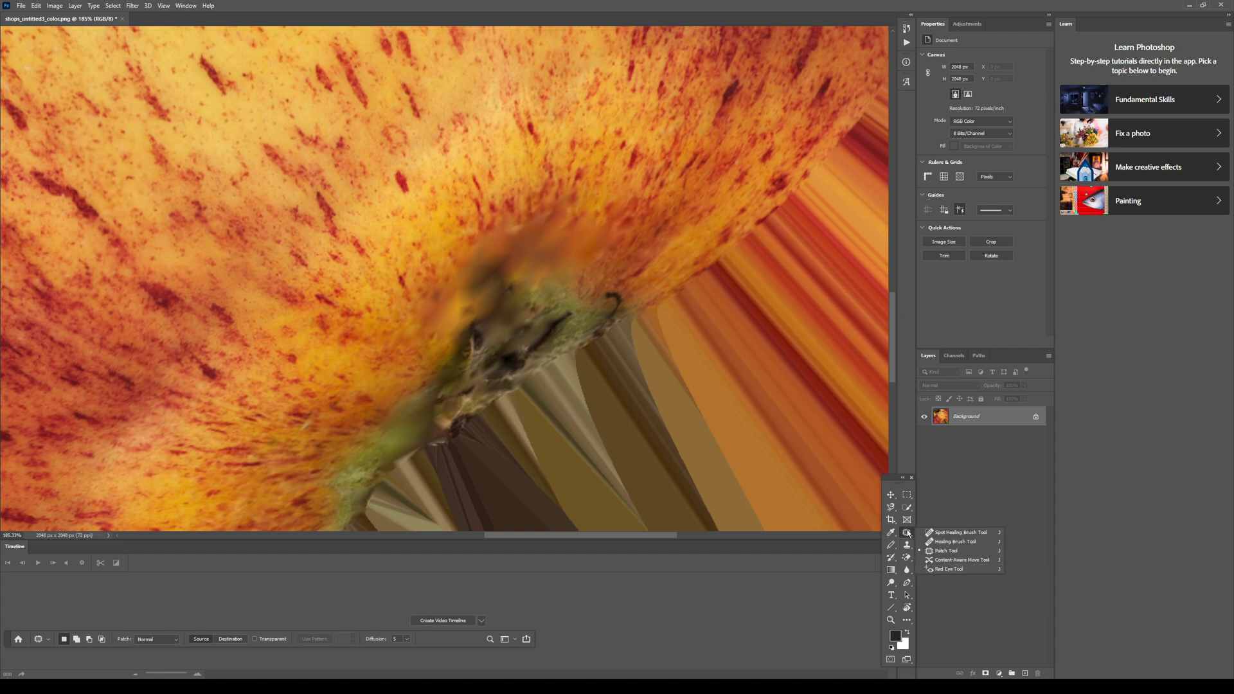
click(945, 516)
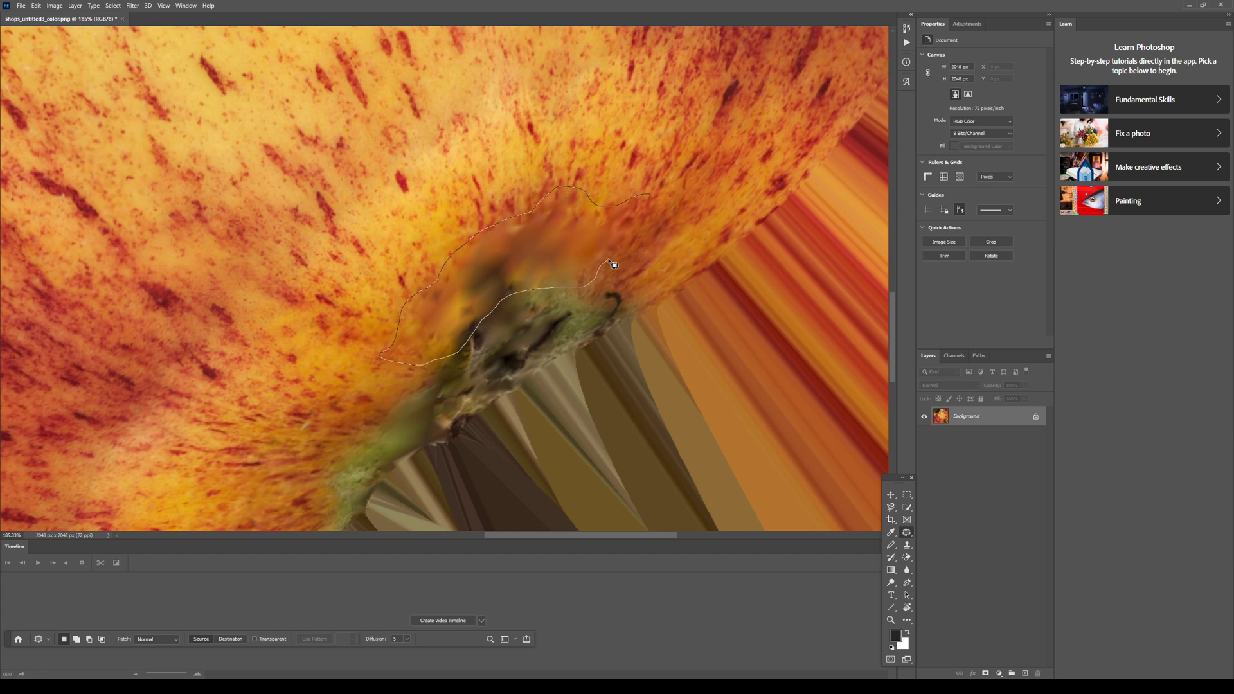
drag(658, 197, 657, 196)
drag(554, 265, 504, 215)
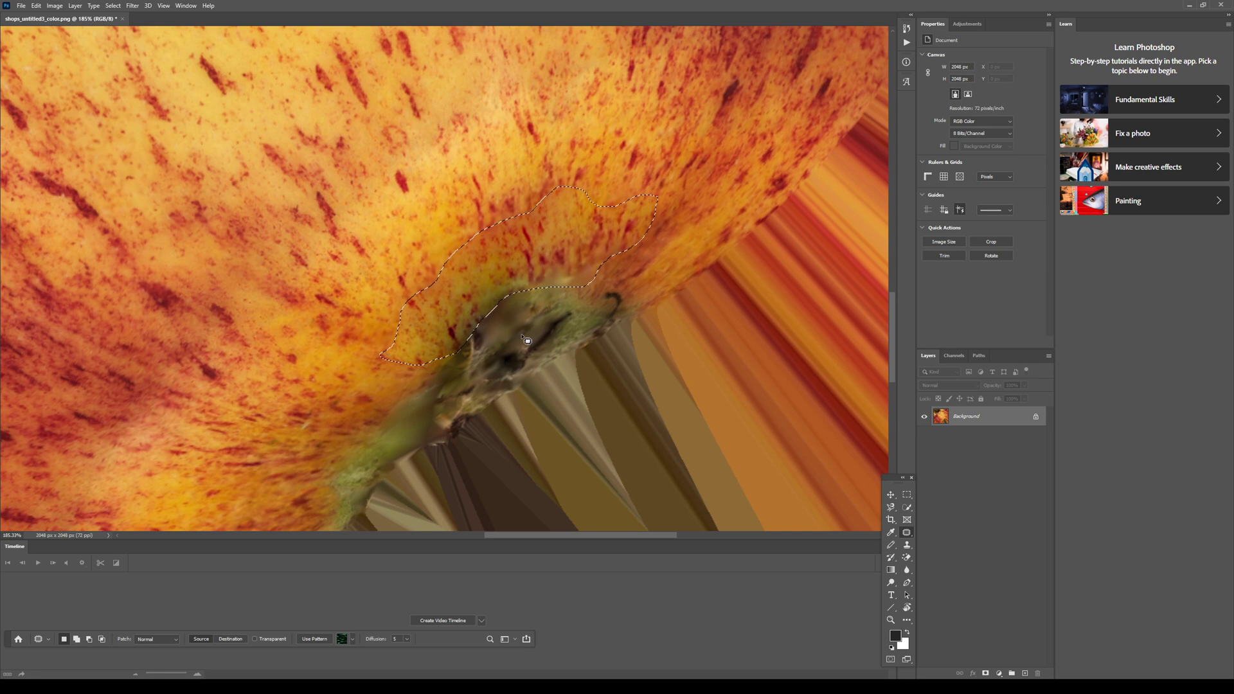
Patch the green rim, the dark core and the adjoining skin of the underside cavity with nearby texture, clearing the selection.
mouse_move(458, 354)
mouse_down()
mouse_move(430, 381)
mouse_move(458, 357)
mouse_up()
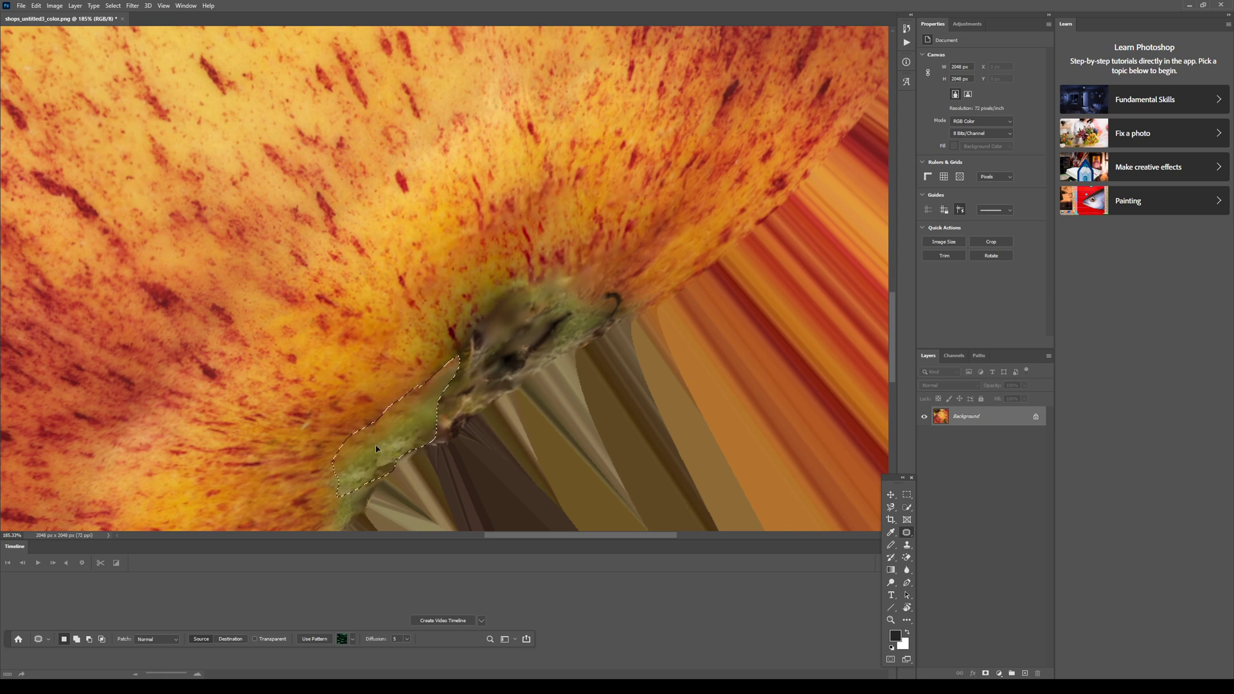
drag(394, 443, 386, 456)
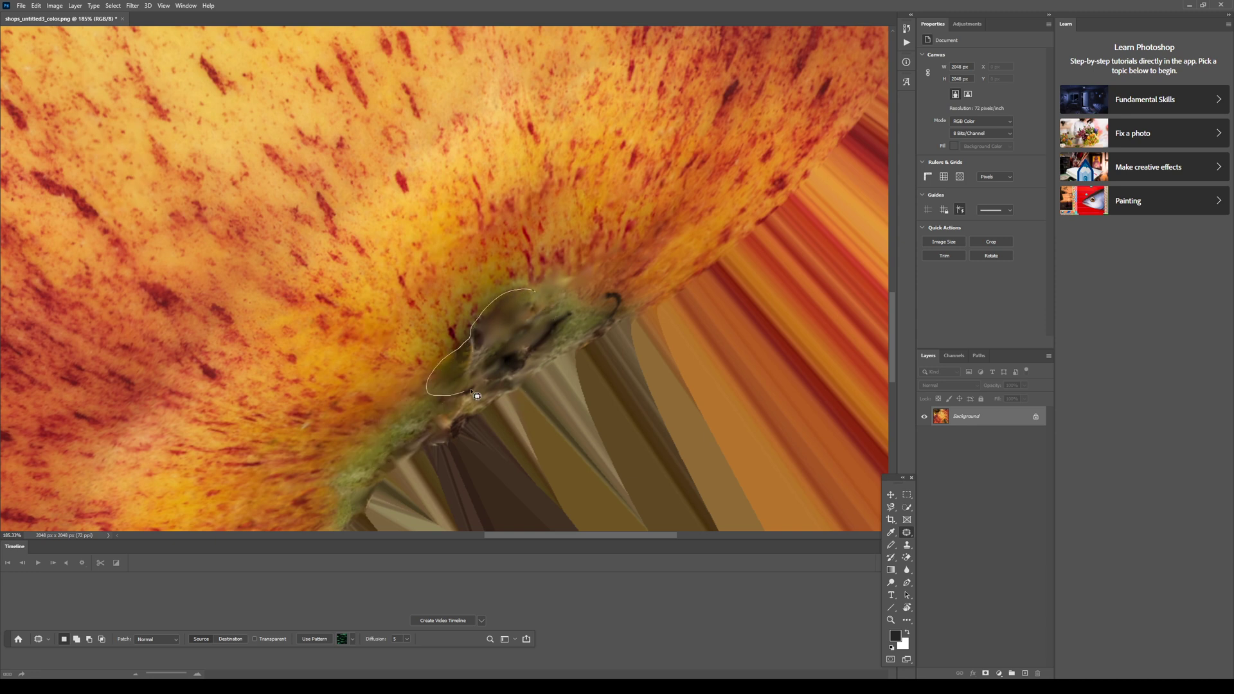
drag(544, 305, 537, 294)
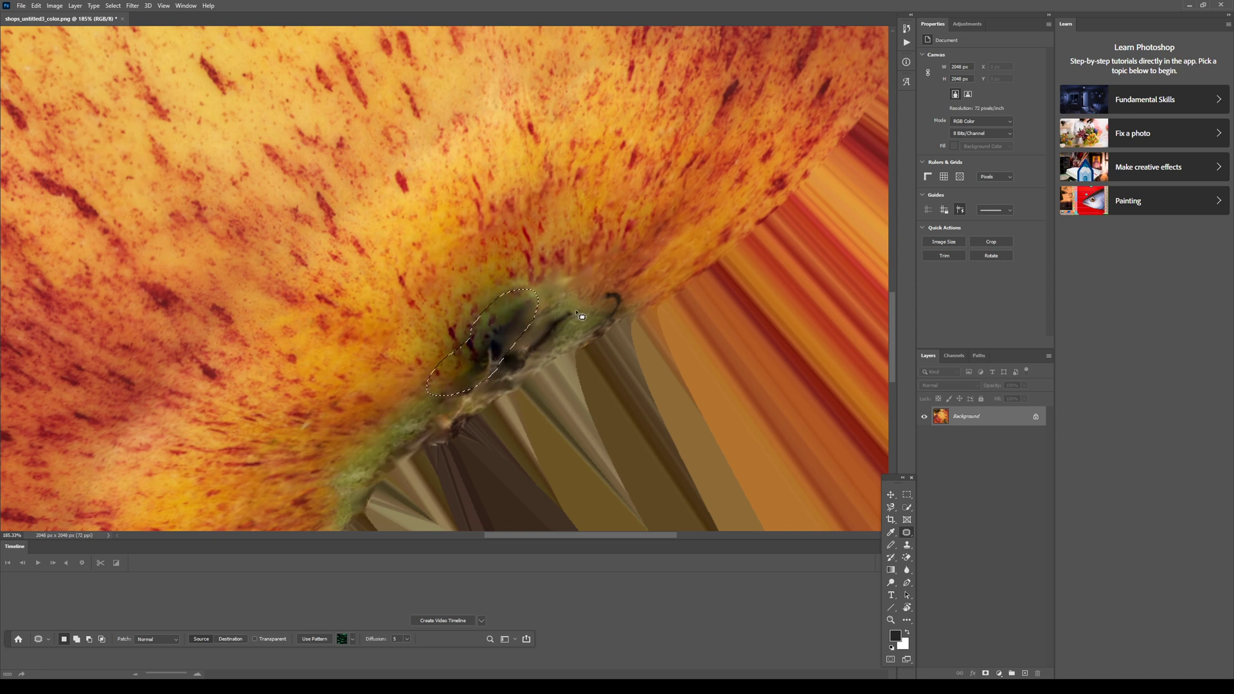
drag(552, 350, 561, 354)
alt+scroll(547, 381, down, 5)
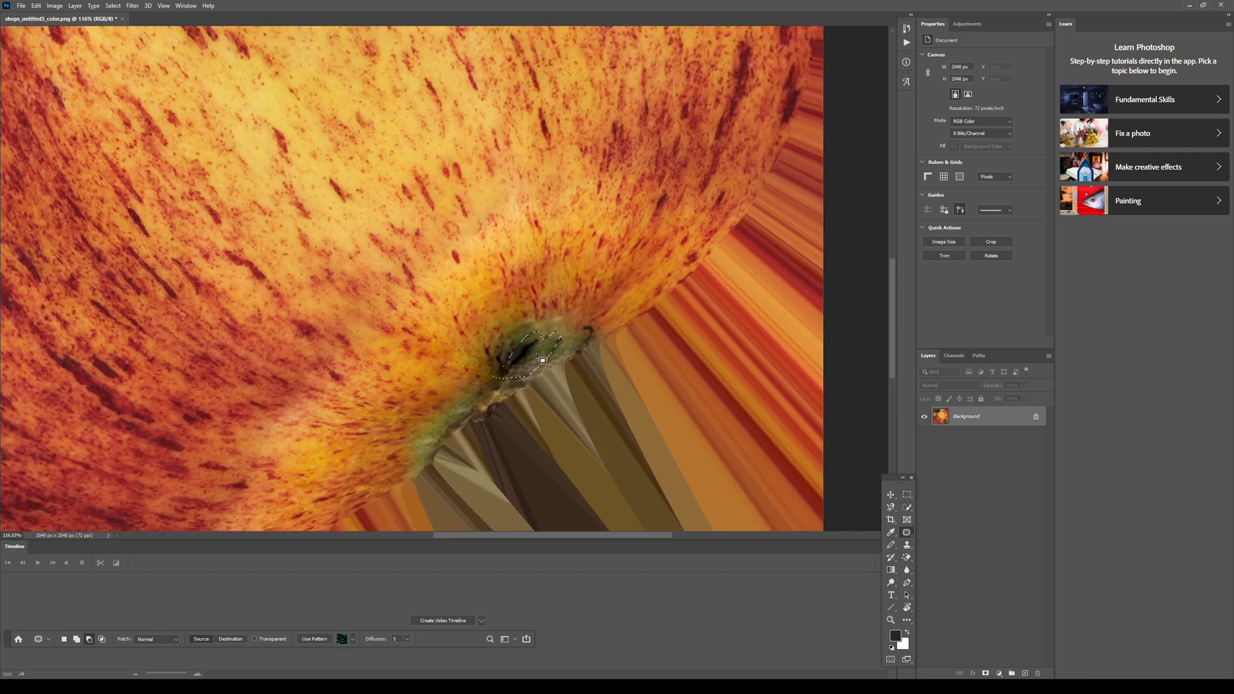
alt+scroll(538, 352, up, 5)
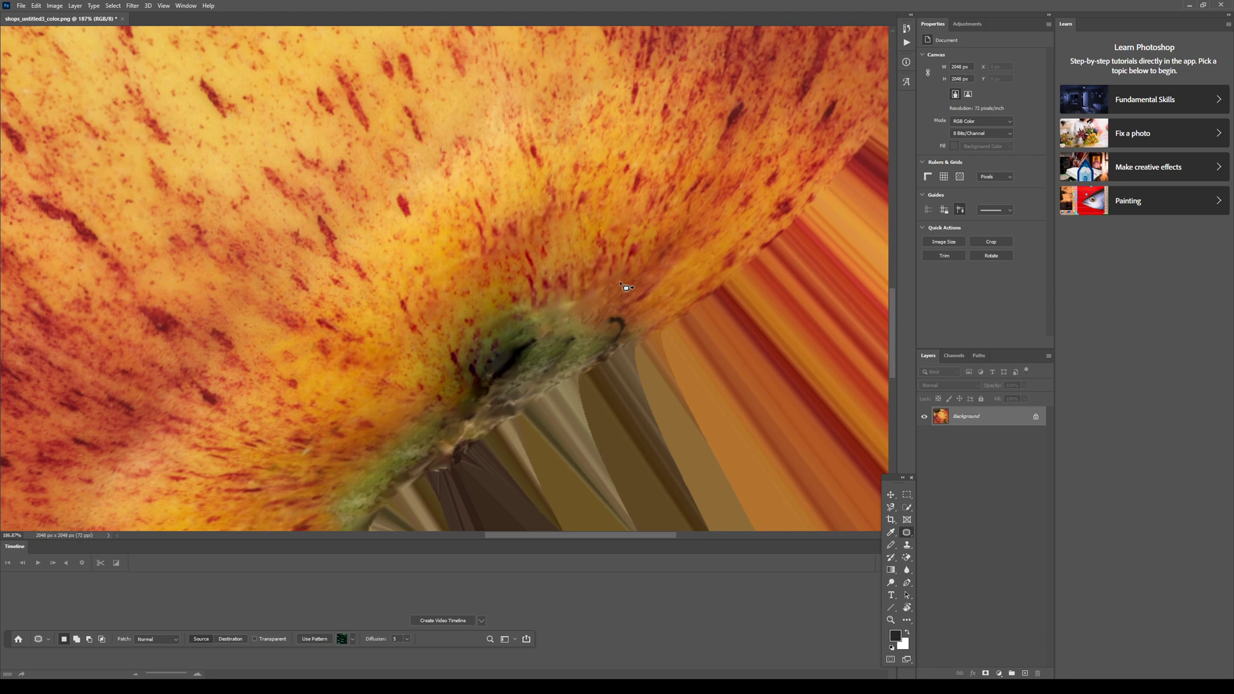
alt+scroll(616, 372, down, 5)
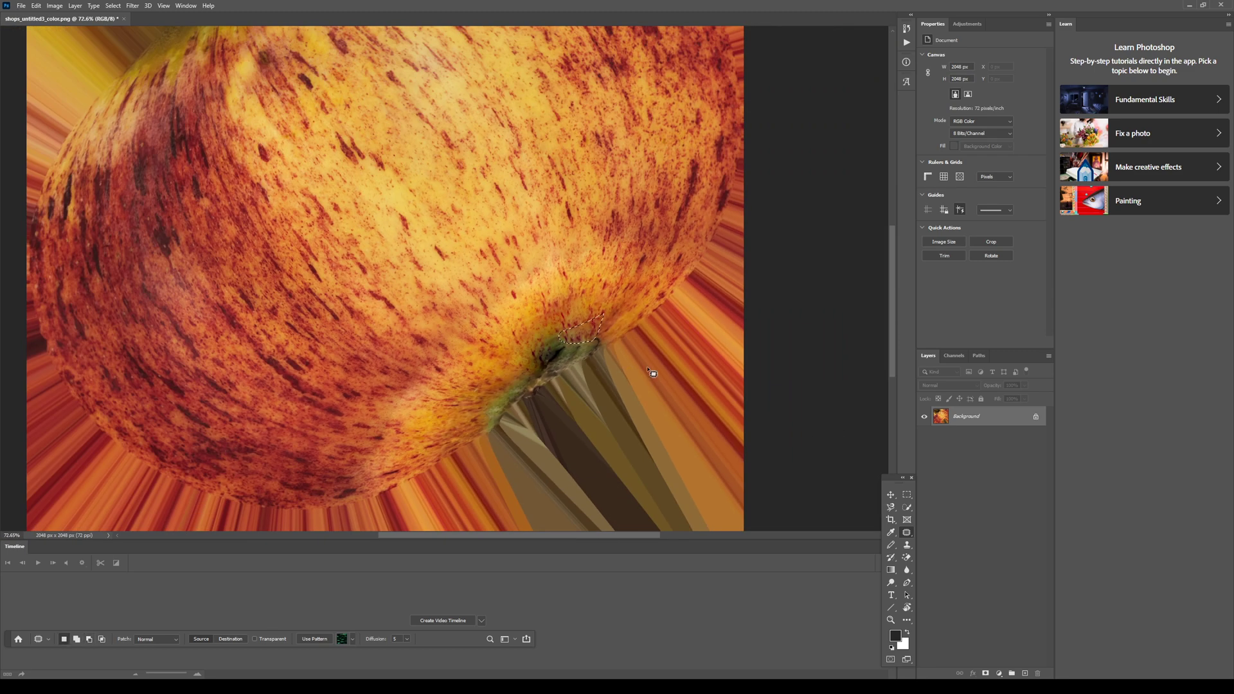
alt+scroll(614, 400, down, 1)
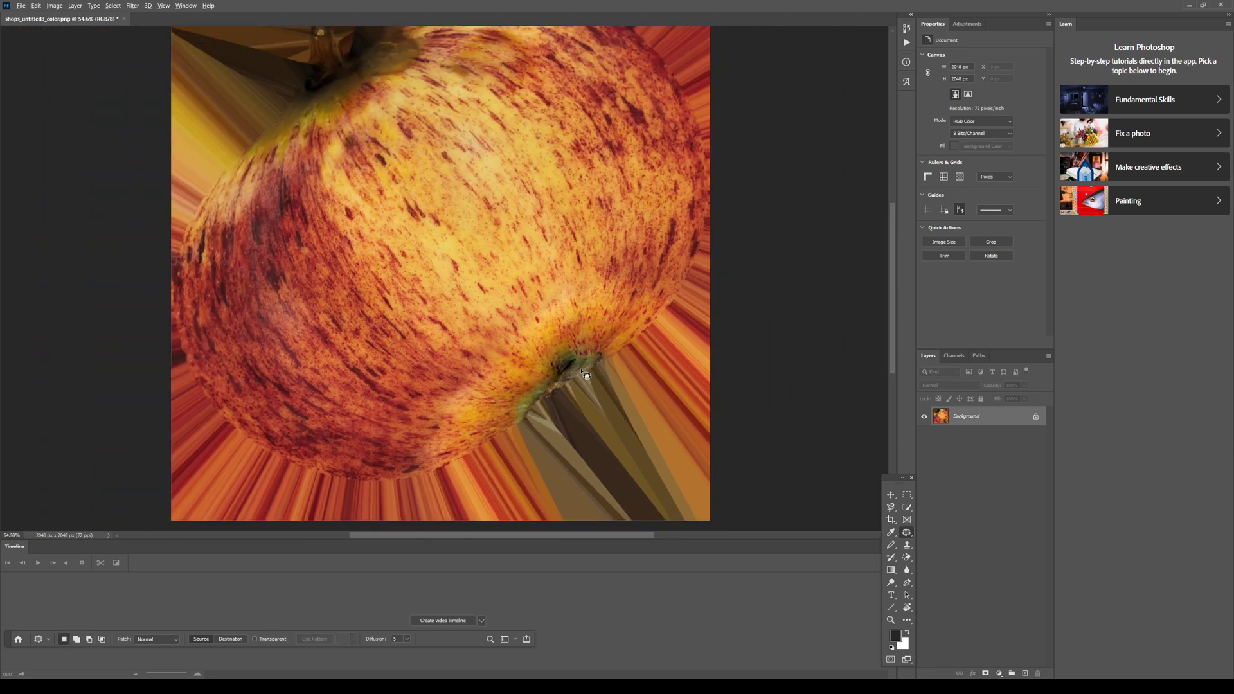
Examine the retouched color map up close around the stem and the underside cavity for remaining blur and seams.
alt+scroll(581, 372, up, 3)
alt+scroll(540, 376, down, 5)
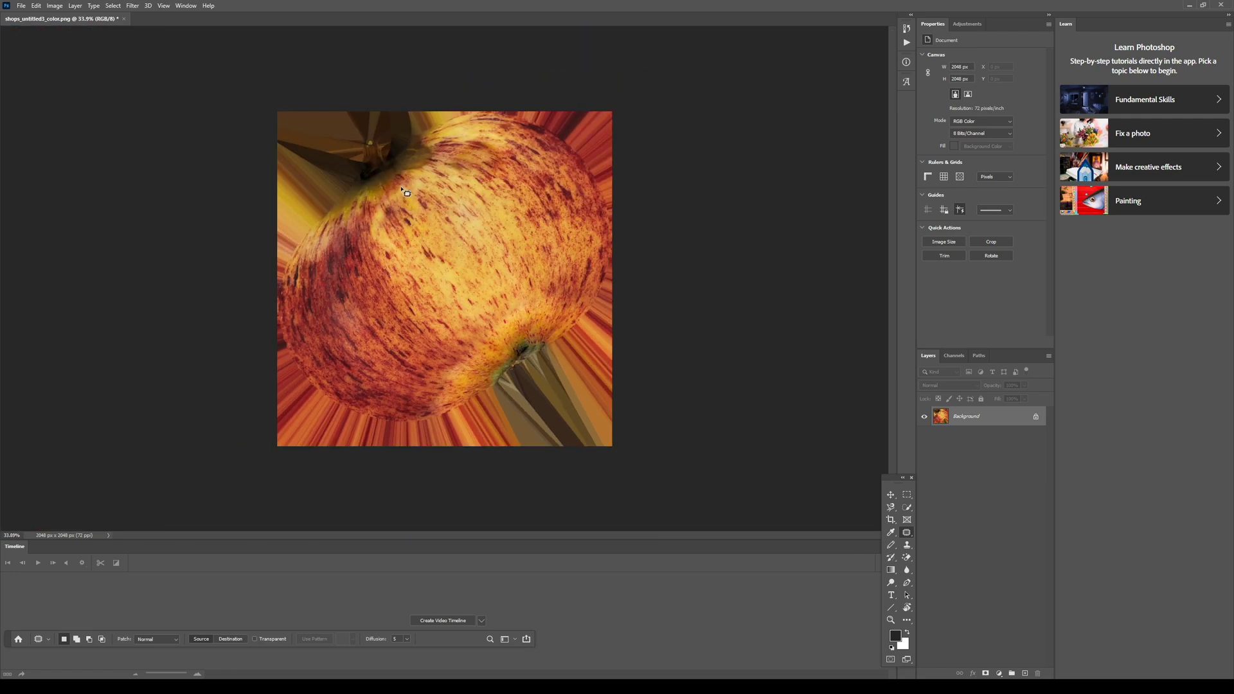
alt+scroll(361, 162, up, 3)
alt+scroll(356, 158, up, 1)
drag(434, 190, 587, 437)
alt+scroll(502, 321, up, 4)
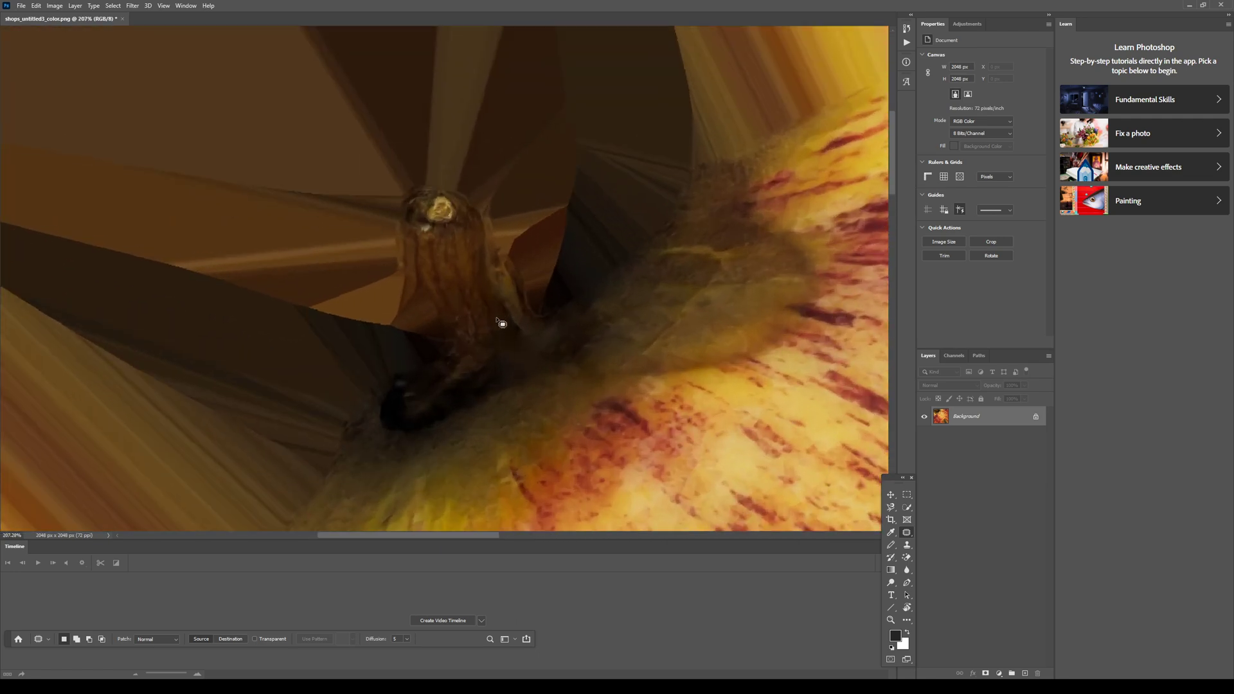
alt+scroll(502, 325, down, 7)
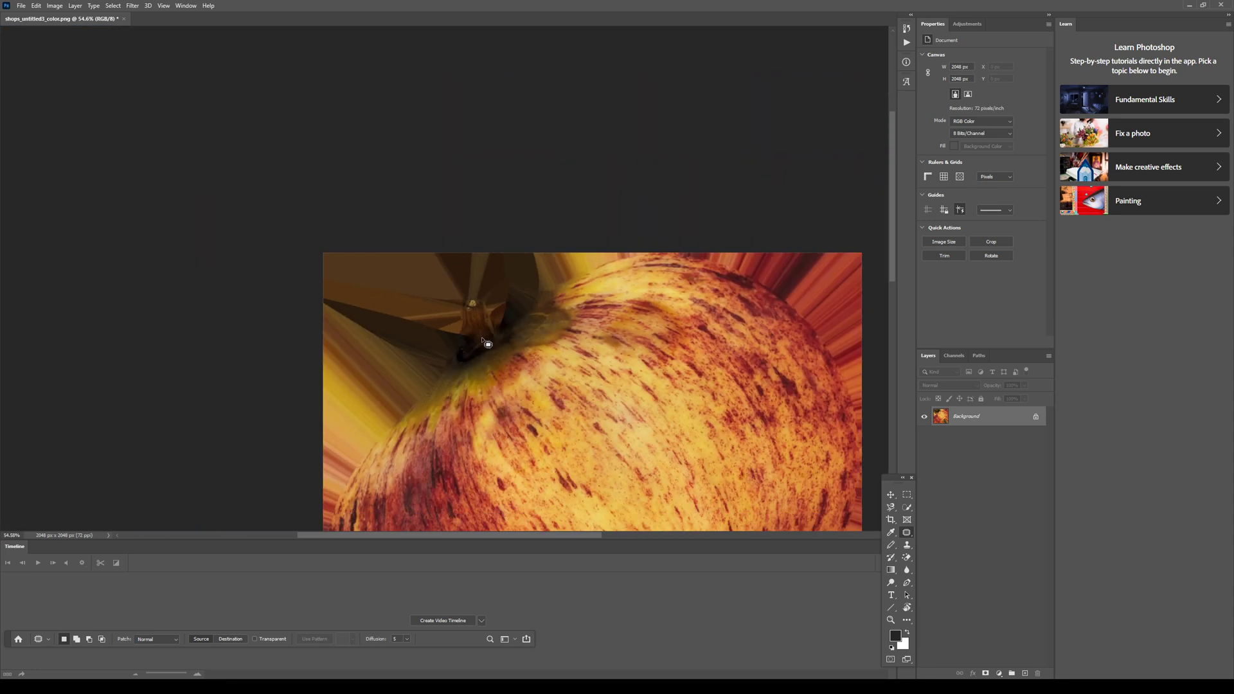
alt+scroll(520, 356, up, 3)
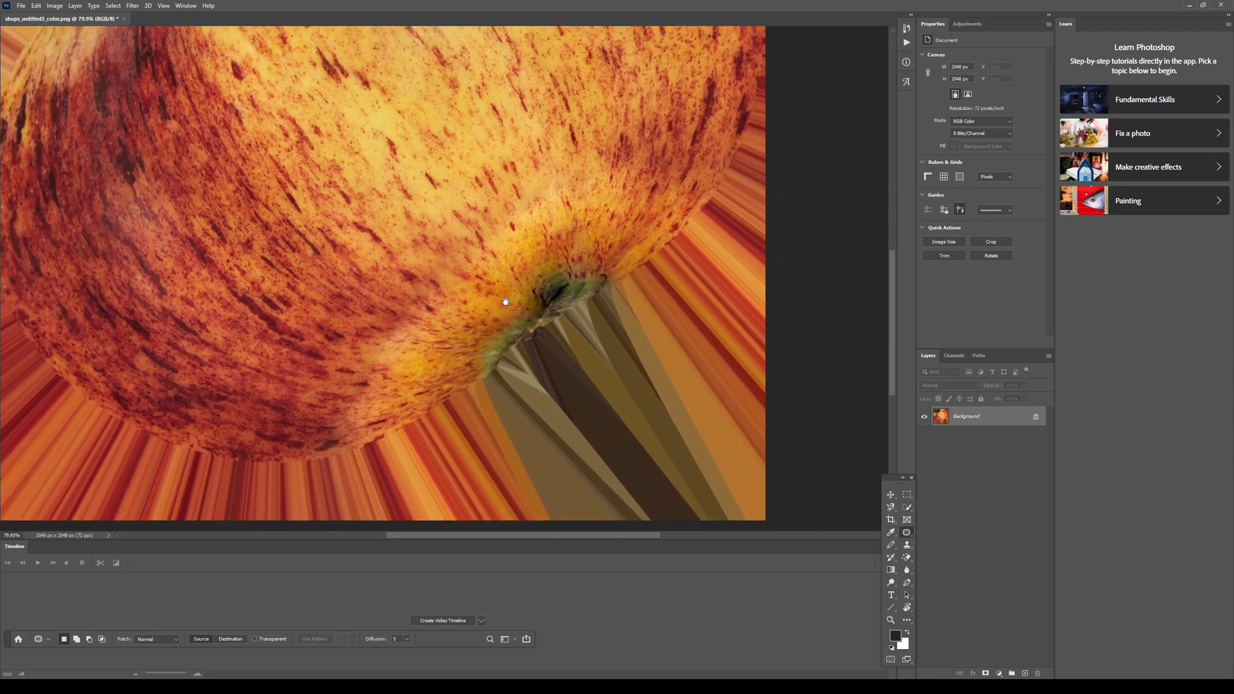
drag(506, 302, 508, 344)
alt+scroll(570, 352, up, 2)
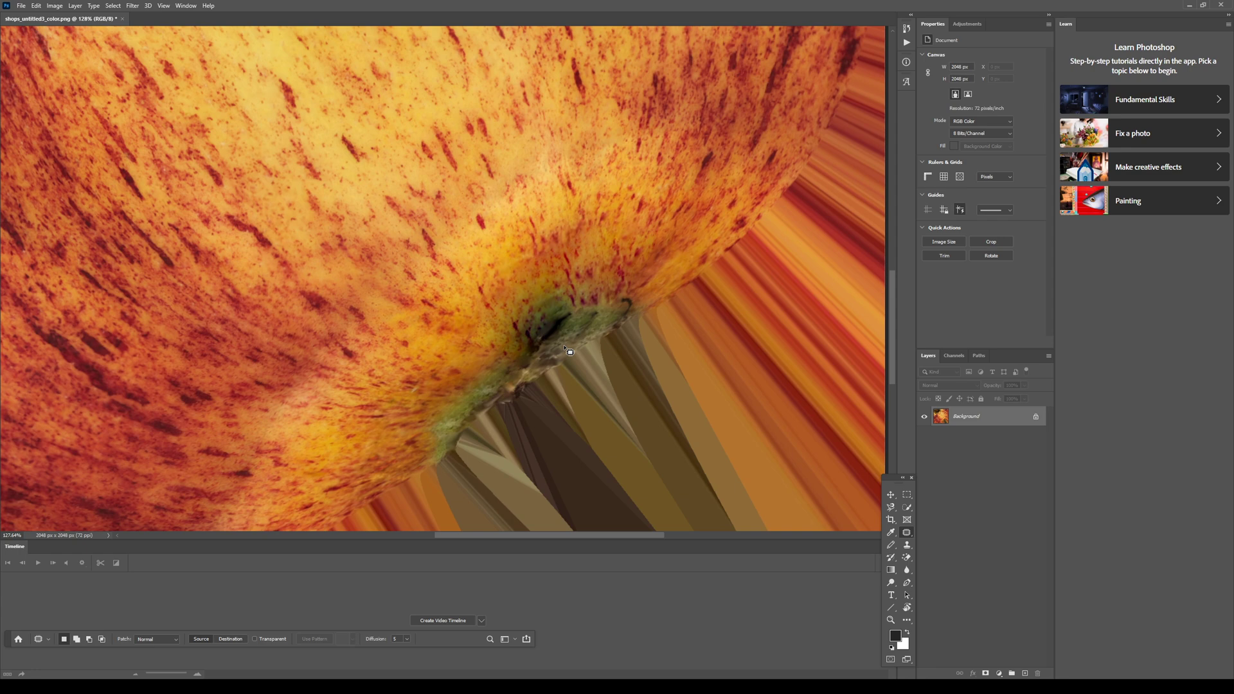
alt+scroll(564, 358, down, 2)
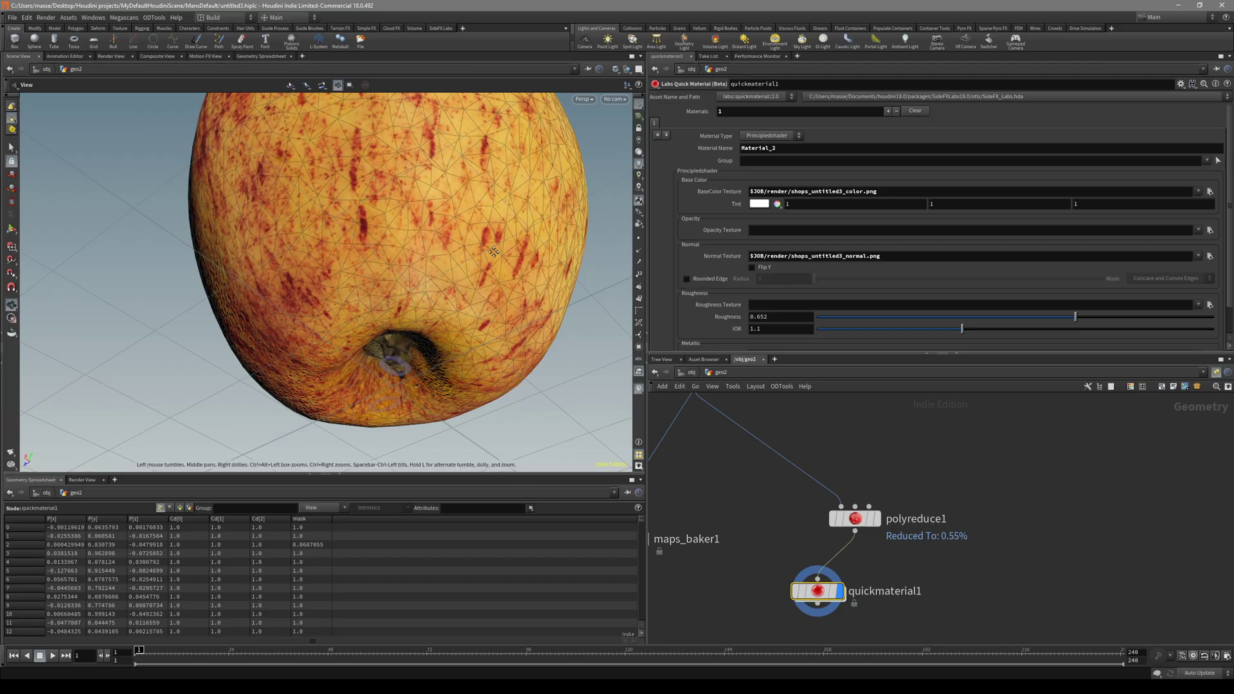
Switch to Houdini and view the textured apple from the underside up to the stem with the wireframe turned off.
mouse_move(502, 334)
mouse_down()
mouse_move(490, 388)
mouse_move(362, 254)
mouse_move(446, 400)
mouse_move(517, 284)
mouse_move(481, 242)
mouse_up()
key(shift+w)
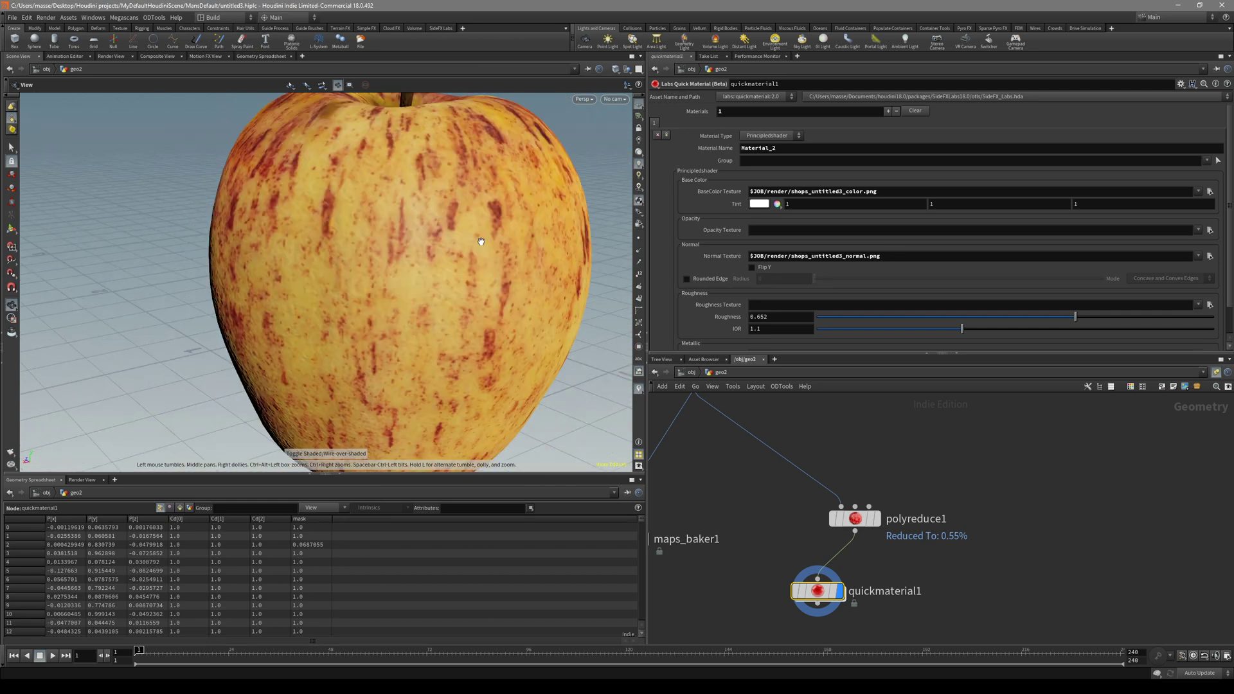